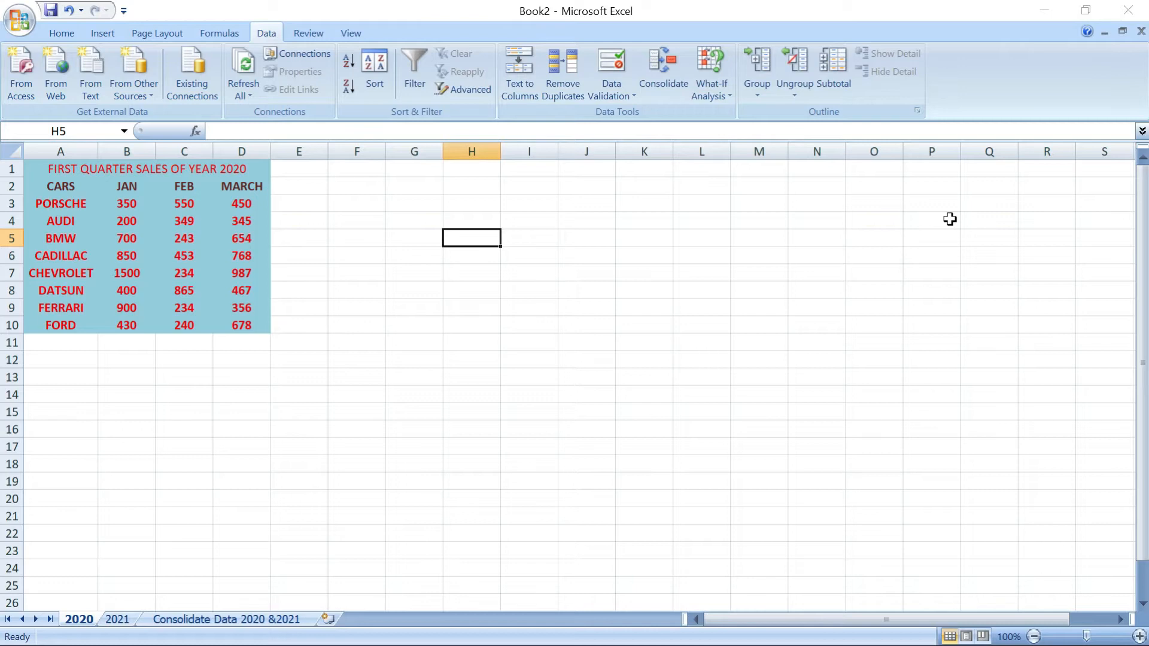
{"action": "left_click", "coordinate": [320, 377]}
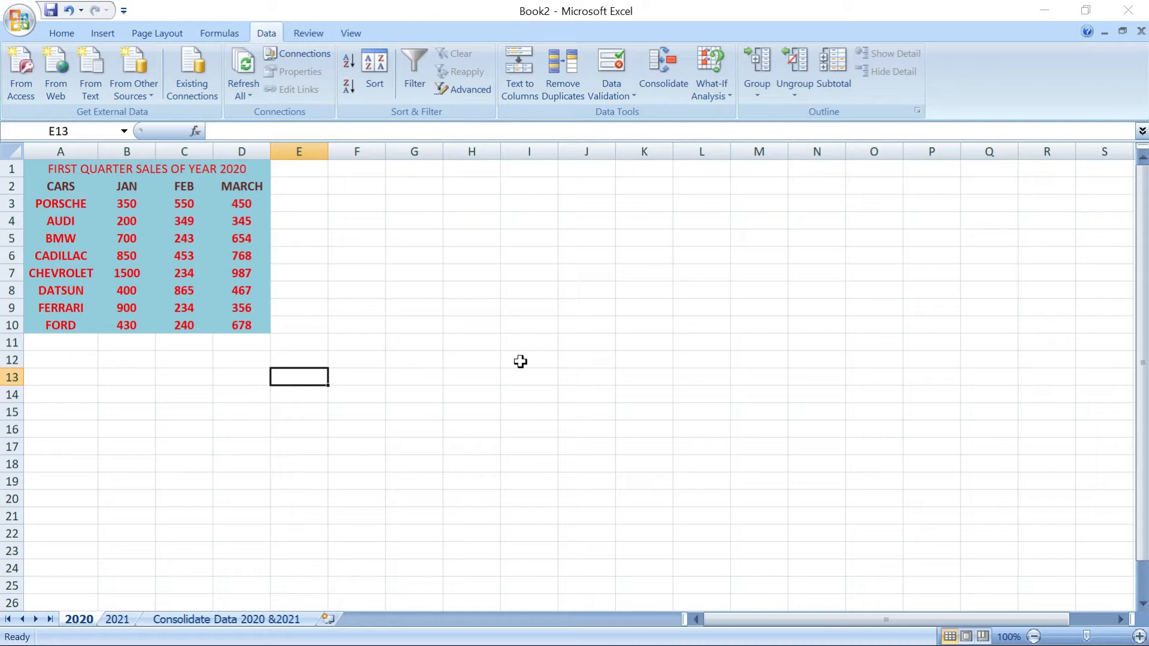
{"action": "left_click", "coordinate": [119, 622]}
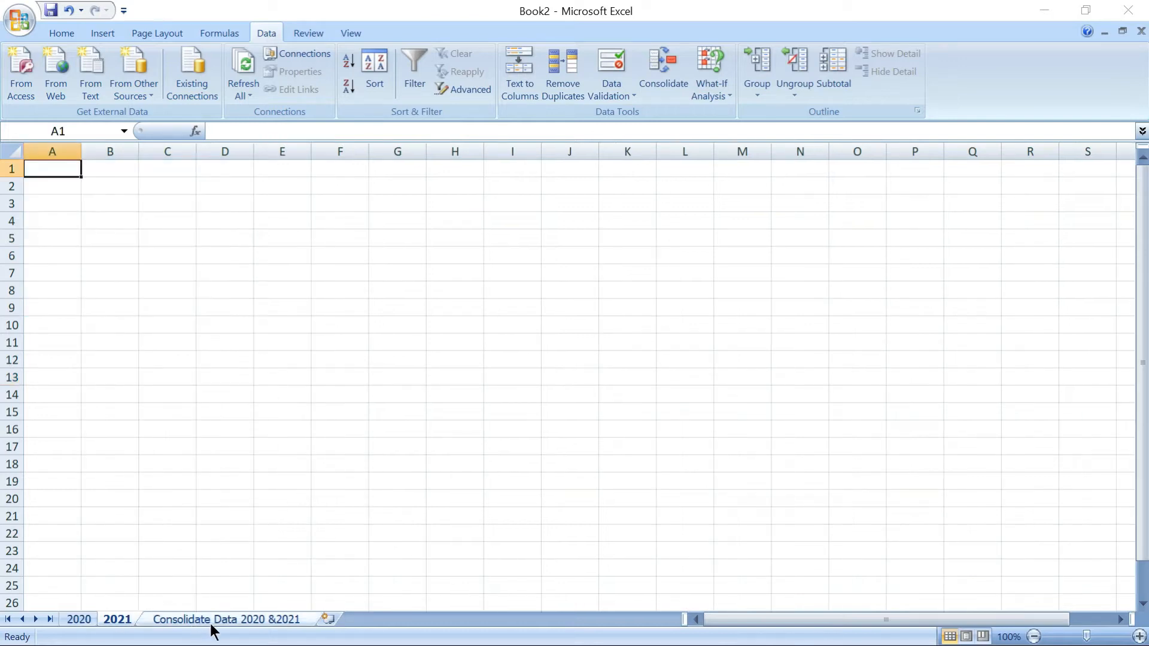
{"action": "left_click", "coordinate": [211, 625]}
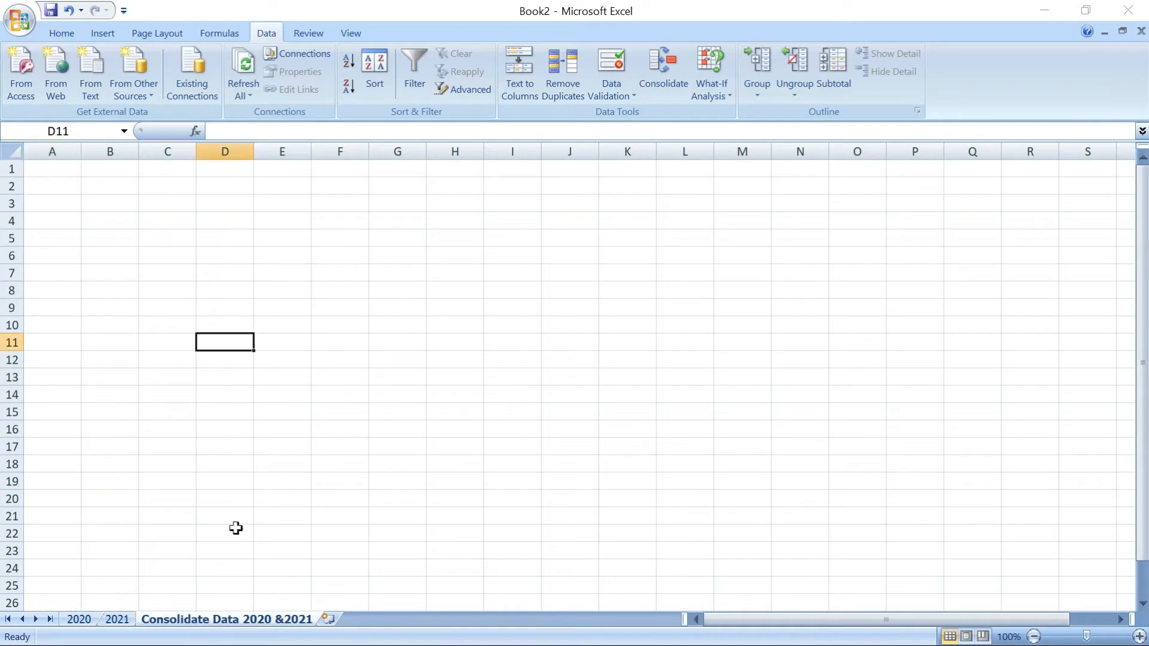
{"action": "left_click", "coordinate": [83, 624]}
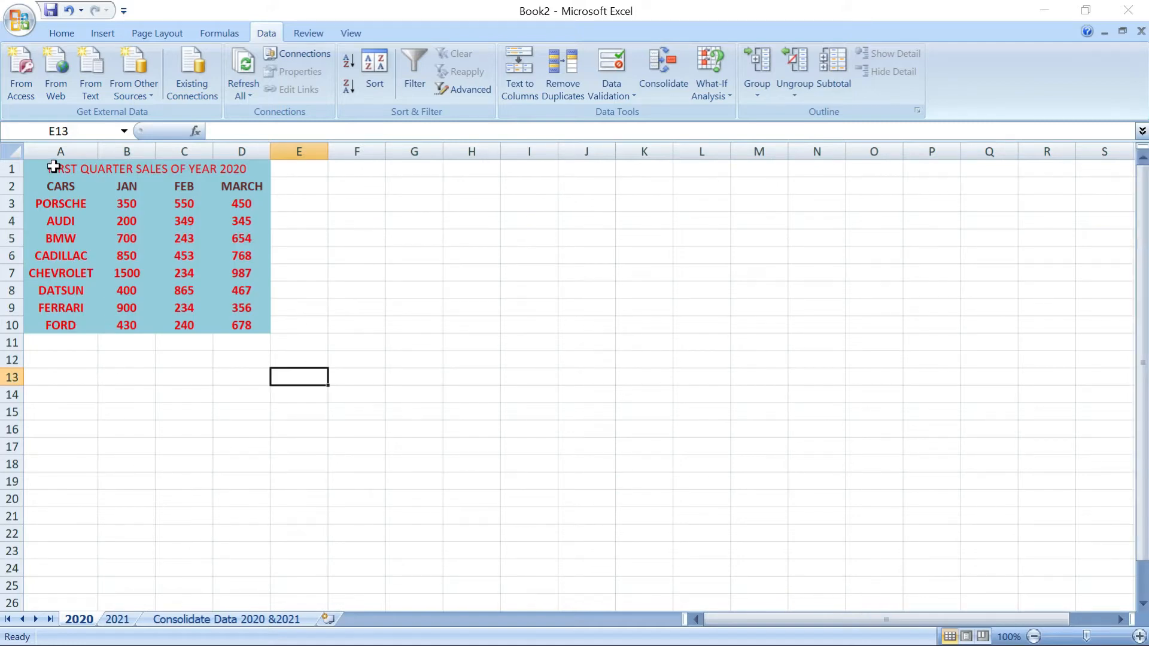
- Copy the first-quarter car sales table A1:D10 from the 2020 sheet to cell A1 of the 2021 sheet
{"action": "left_click_drag", "start_coordinate": [54, 166], "coordinate": [251, 325]}
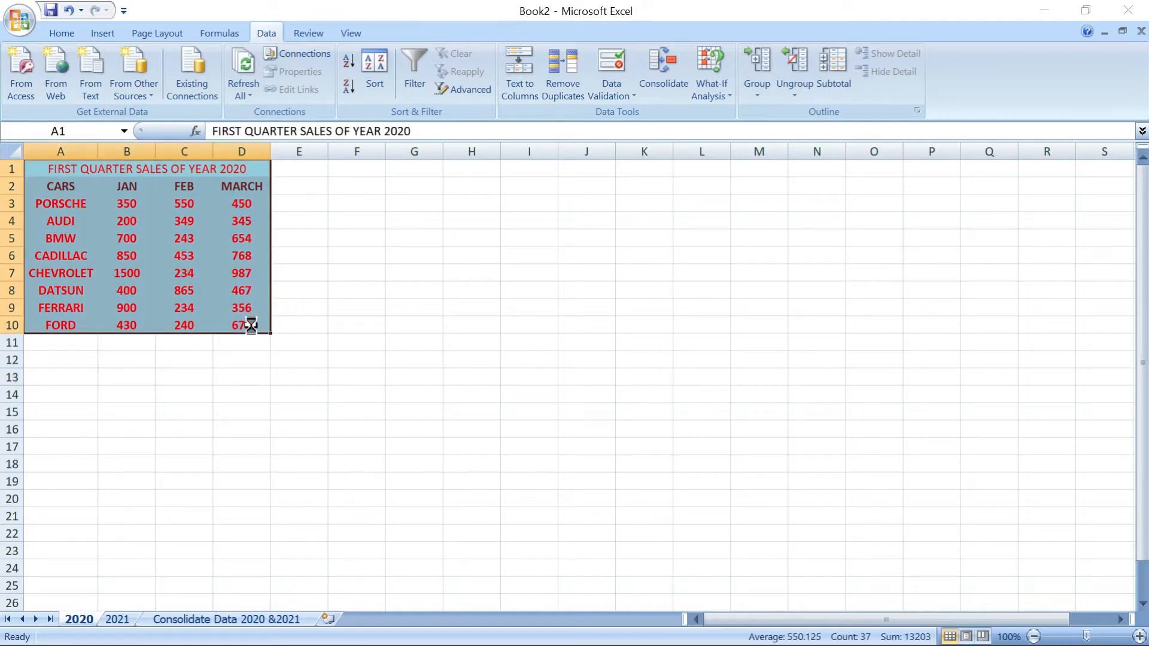
{"action": "key", "text": "ctrl+c"}
{"action": "left_click", "coordinate": [118, 621]}
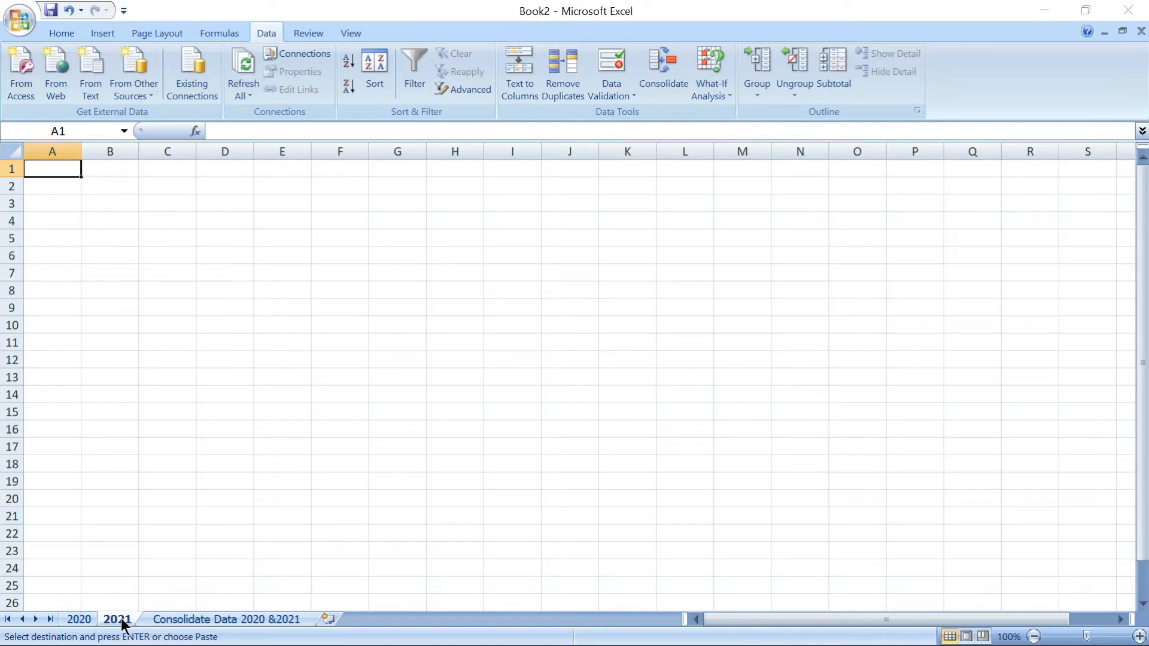
{"action": "key", "text": "ctrl+v"}
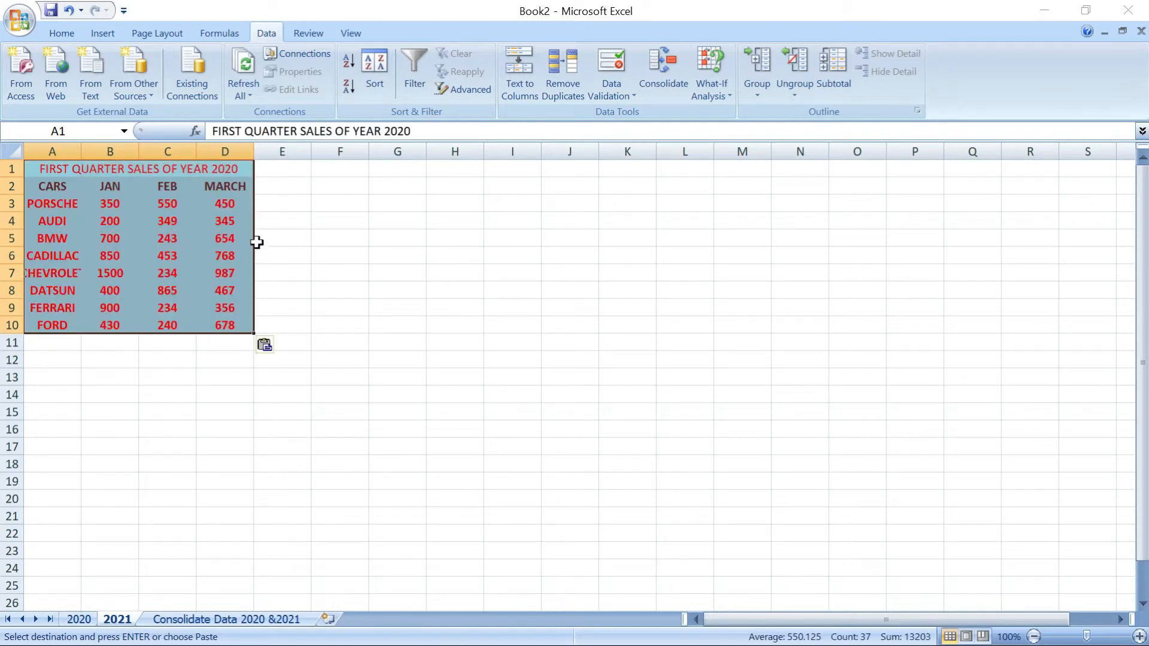
- Clear the copied JAN, FEB and MARCH sales figures in B3:D10 of the 2021 sheet
{"action": "left_click", "coordinate": [238, 270]}
{"action": "left_click", "coordinate": [109, 208]}
{"action": "left_click_drag", "start_coordinate": [110, 208], "coordinate": [219, 321]}
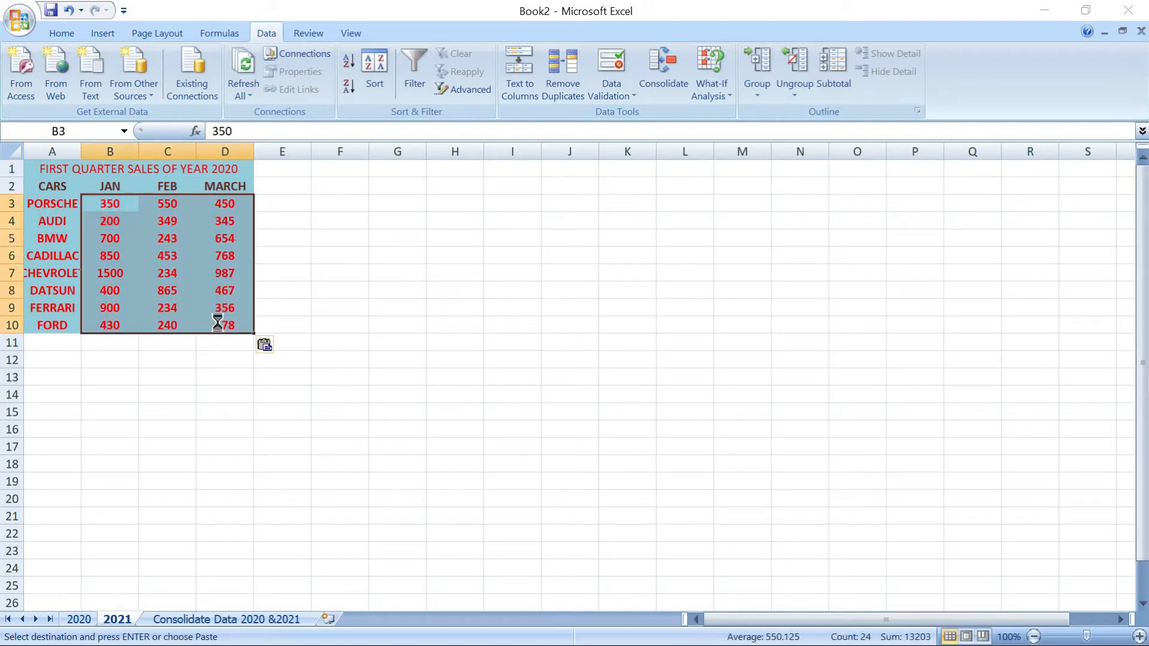
{"action": "key", "text": "Delete"}
- Enter the 2021 JAN sales in B3:B6: PORSCHE 456, AUDI 678, BMW 890 and CADILLAC 543
{"action": "left_click", "coordinate": [121, 206]}
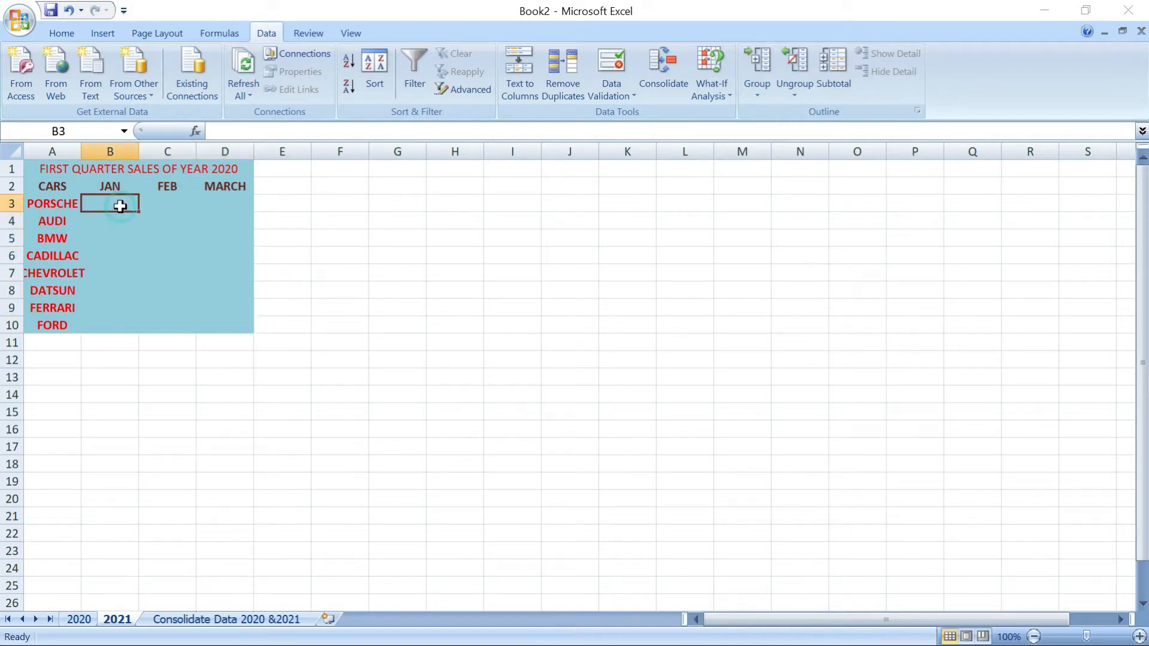
{"action": "type", "text": "456"}
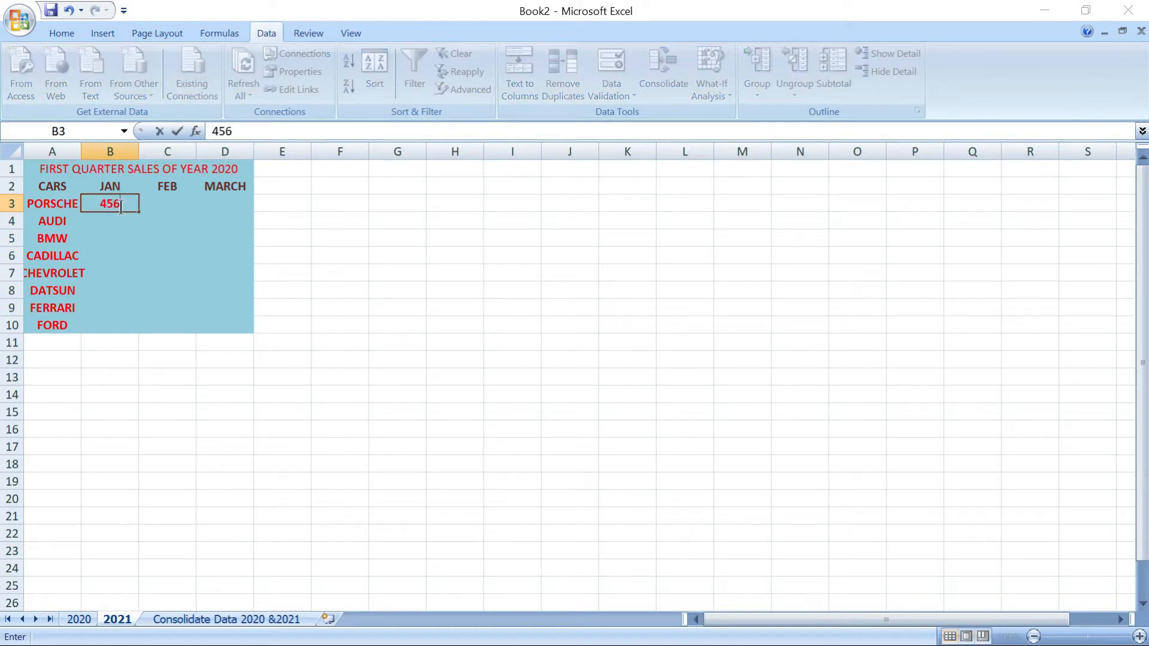
{"action": "key", "text": "Return"}
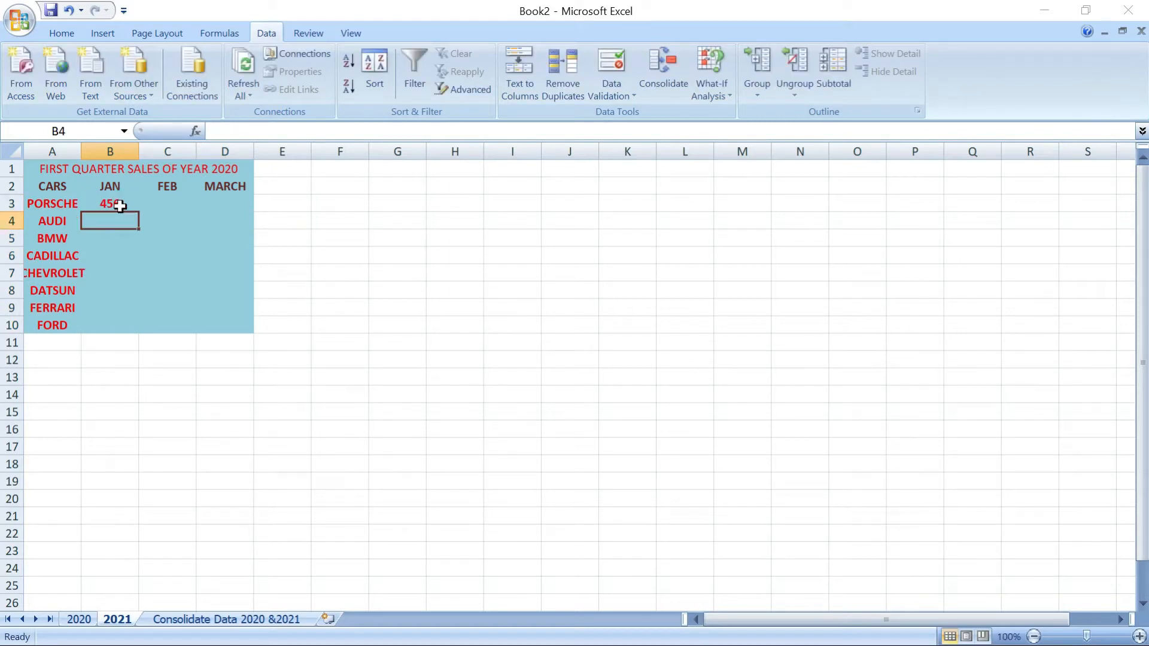
{"action": "type", "text": "678"}
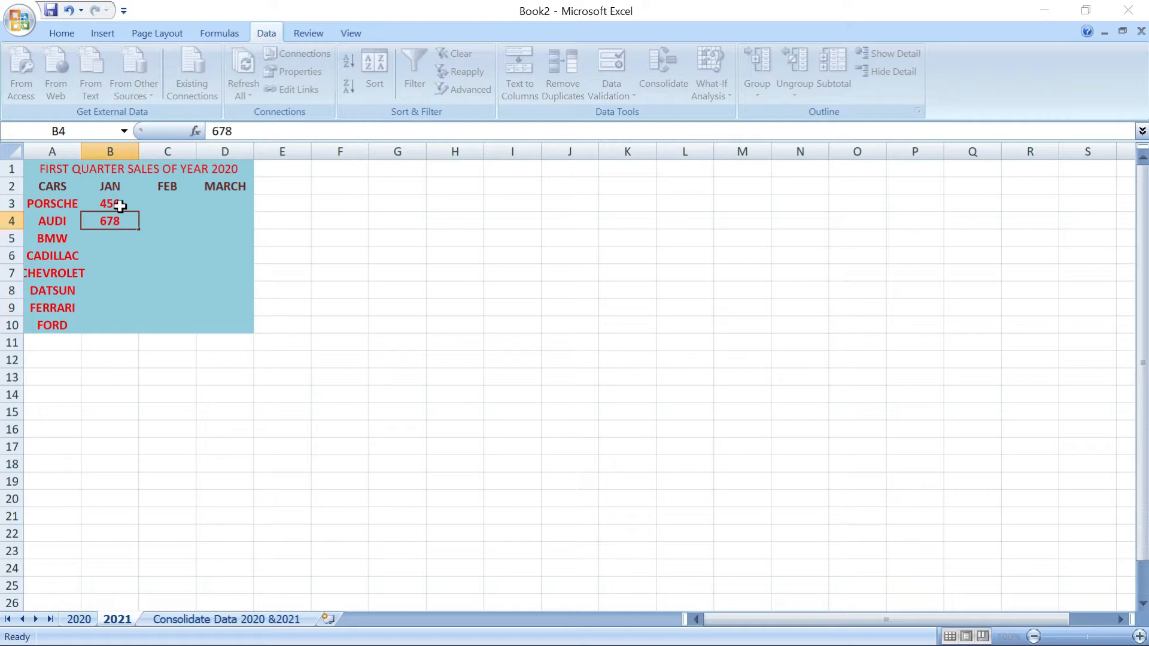
{"action": "left_click", "coordinate": [108, 238]}
{"action": "type", "text": "890"}
{"action": "left_click", "coordinate": [108, 256]}
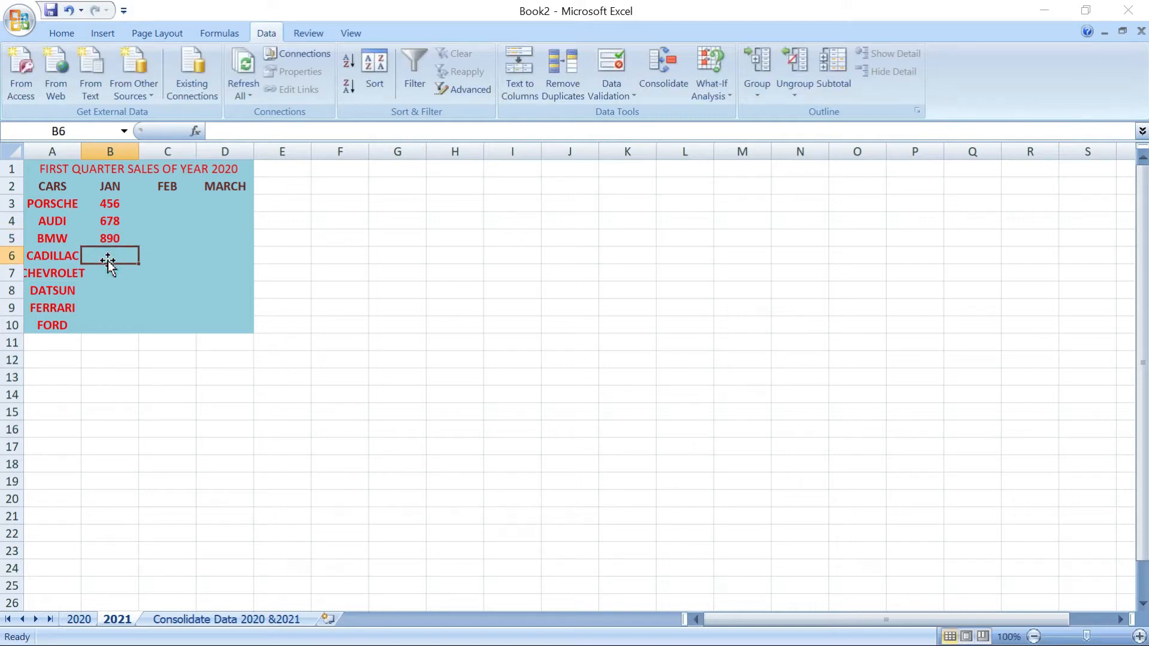
{"action": "type", "text": "543"}
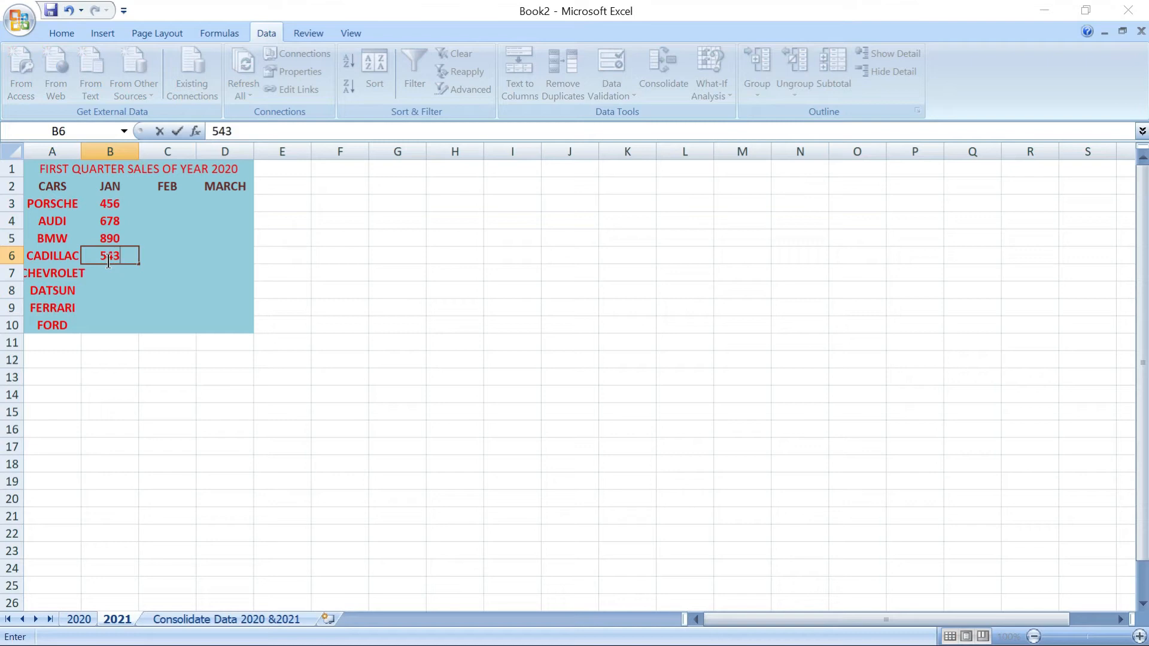
{"action": "left_click", "coordinate": [110, 267]}
- Enter the remaining 2021 JAN sales in B7:B10: CHEVROLET 457, DATSUN 789, FERRARI 856 and FORD 400
{"action": "type", "text": "45"}
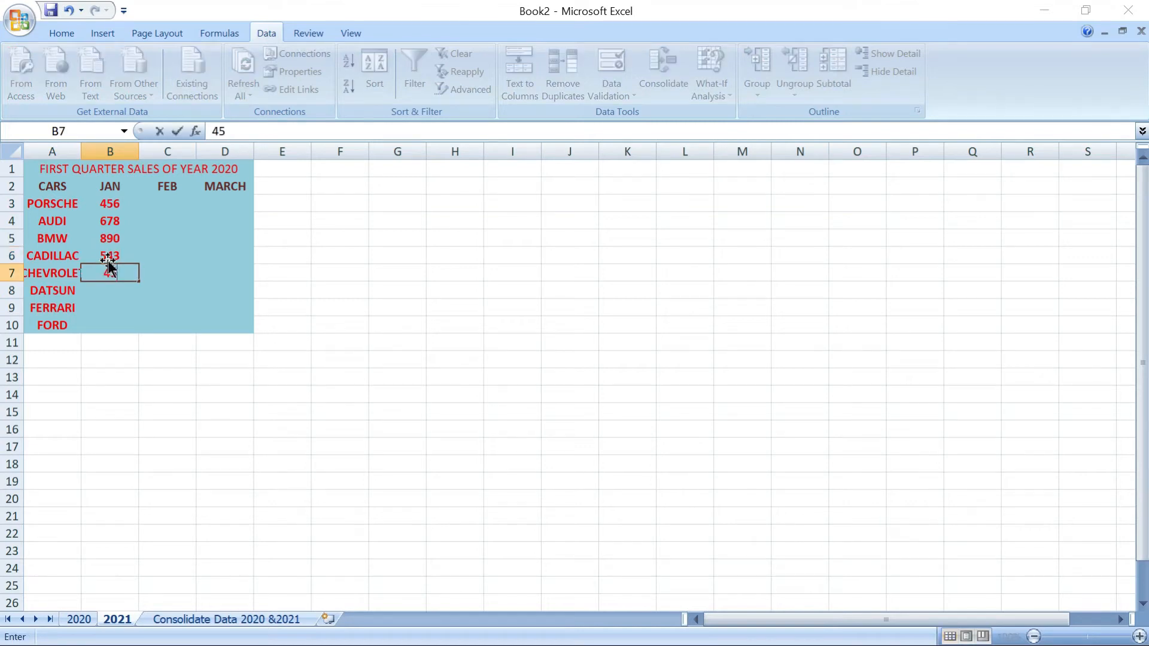
{"action": "type", "text": "7"}
{"action": "key", "text": "Return"}
{"action": "type", "text": "789"}
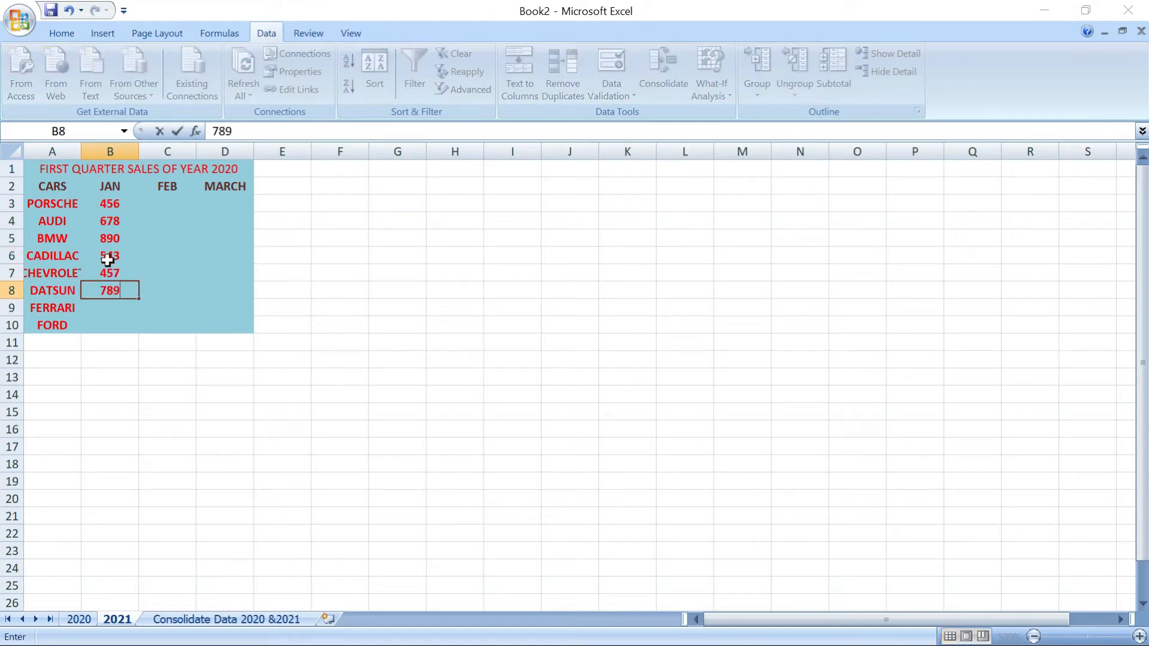
{"action": "key", "text": "Return"}
{"action": "type", "text": "8"}
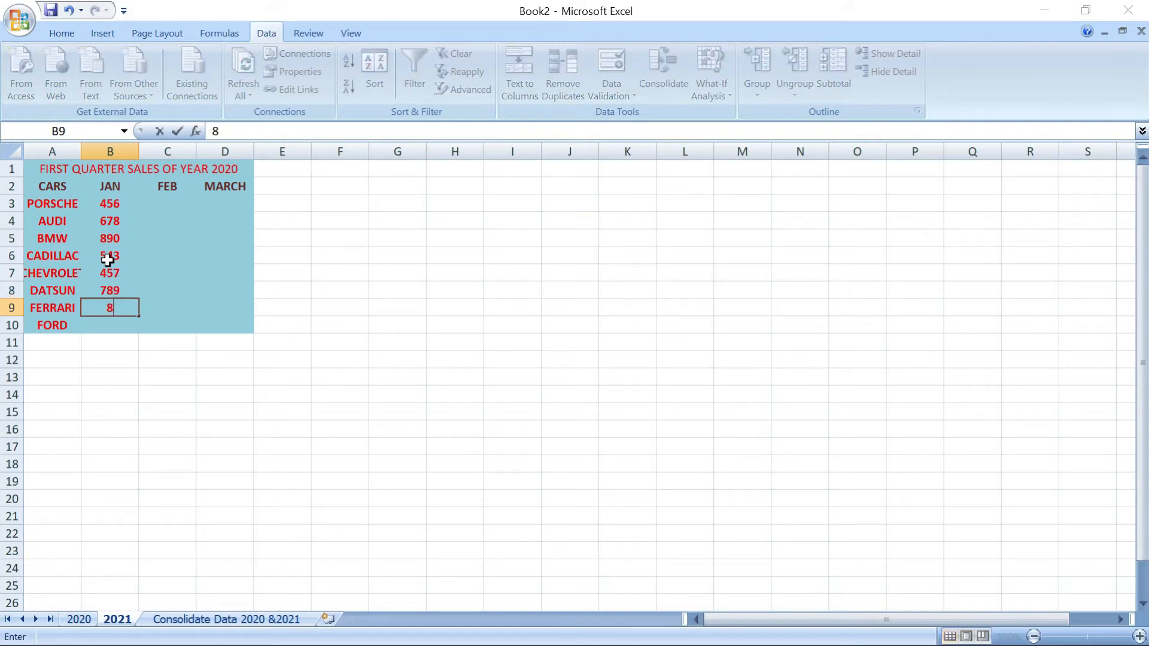
{"action": "type", "text": "56"}
{"action": "key", "text": "Return"}
{"action": "type", "text": "400"}
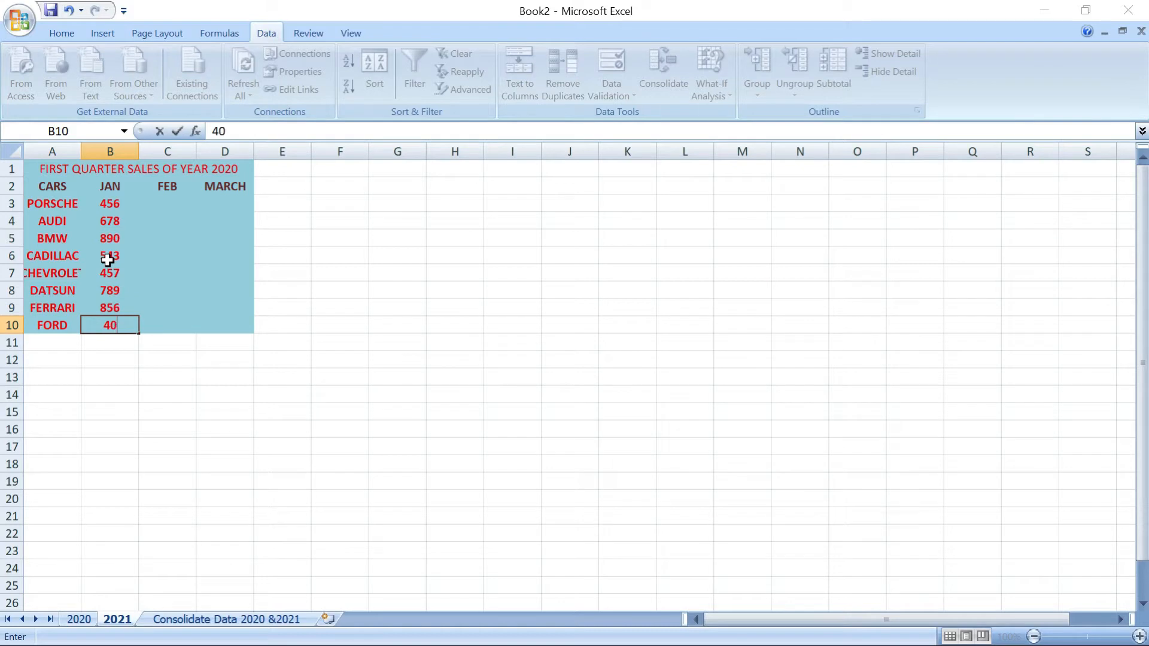
{"action": "key", "text": "Return"}
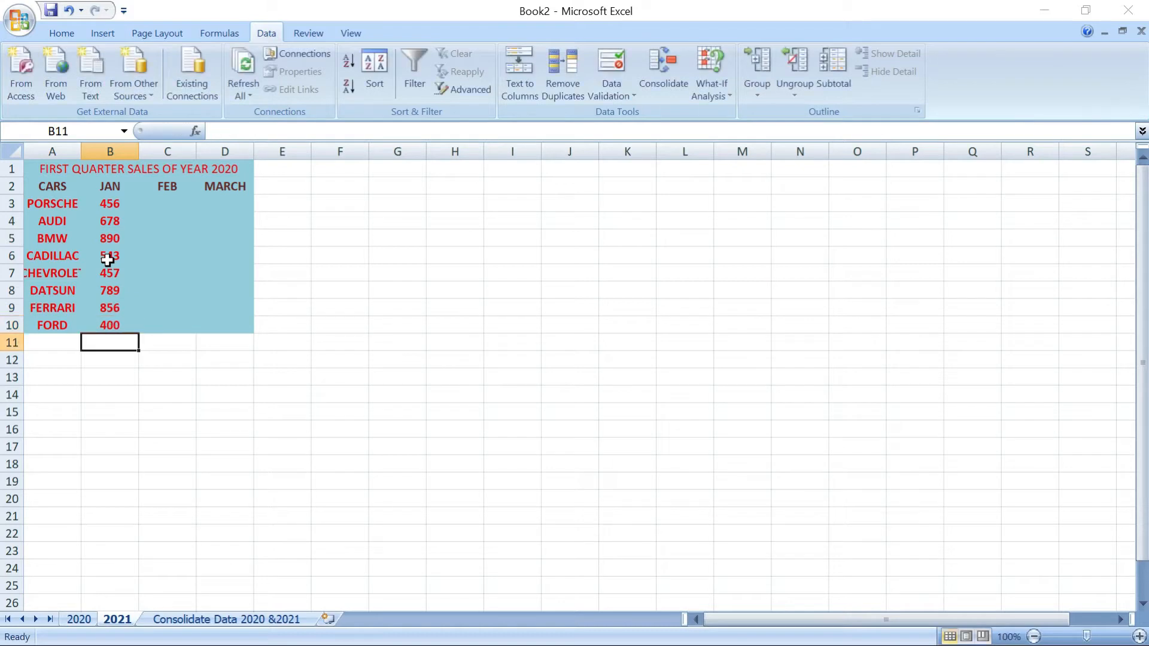
- Enter the 2021 FEB sales in C3:C6: PORSCHE 400, AUDI 553, BMW 348 and CADILLAC 278
{"action": "left_click", "coordinate": [162, 204]}
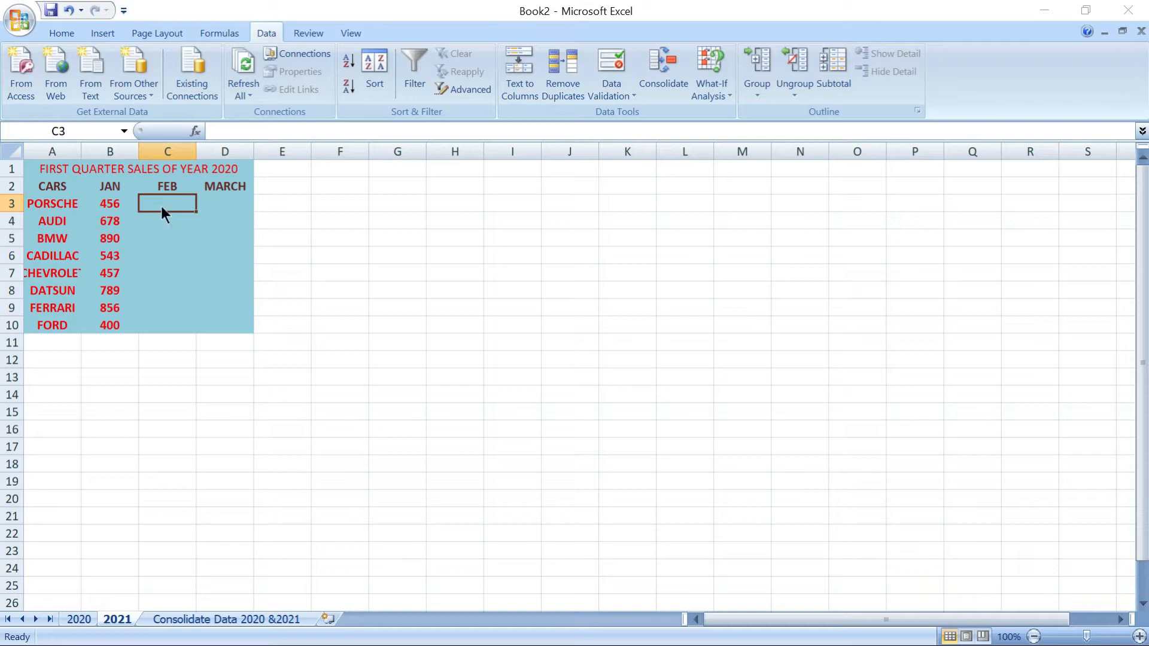
{"action": "type", "text": "400"}
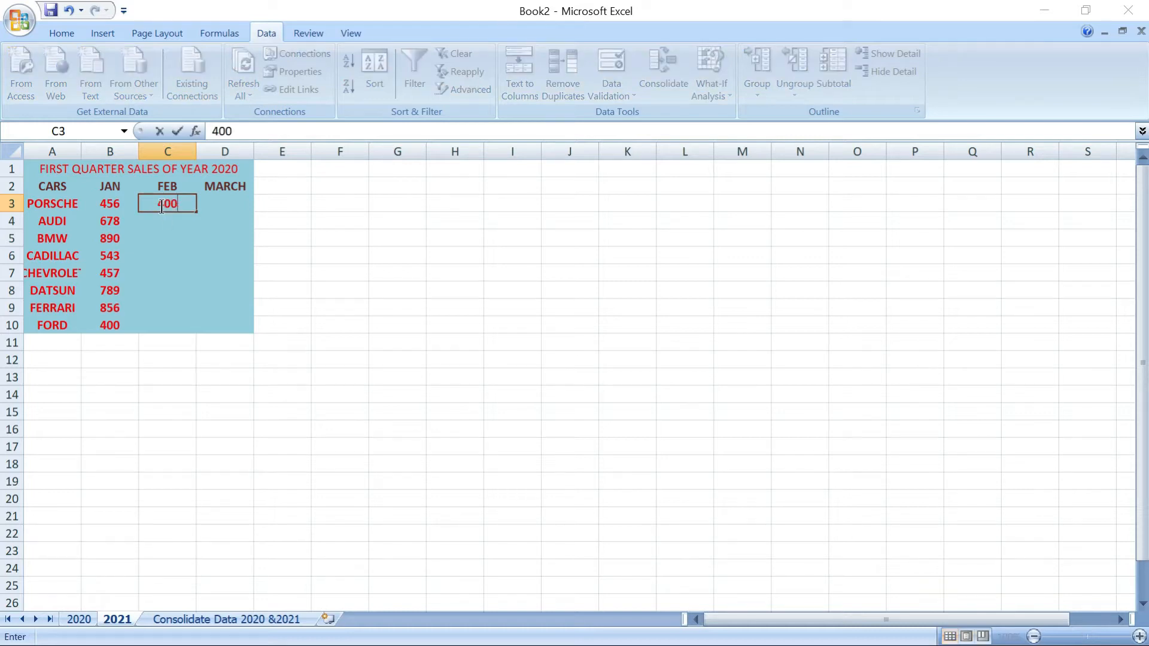
{"action": "key", "text": "Return"}
{"action": "type", "text": "553"}
{"action": "key", "text": "Return"}
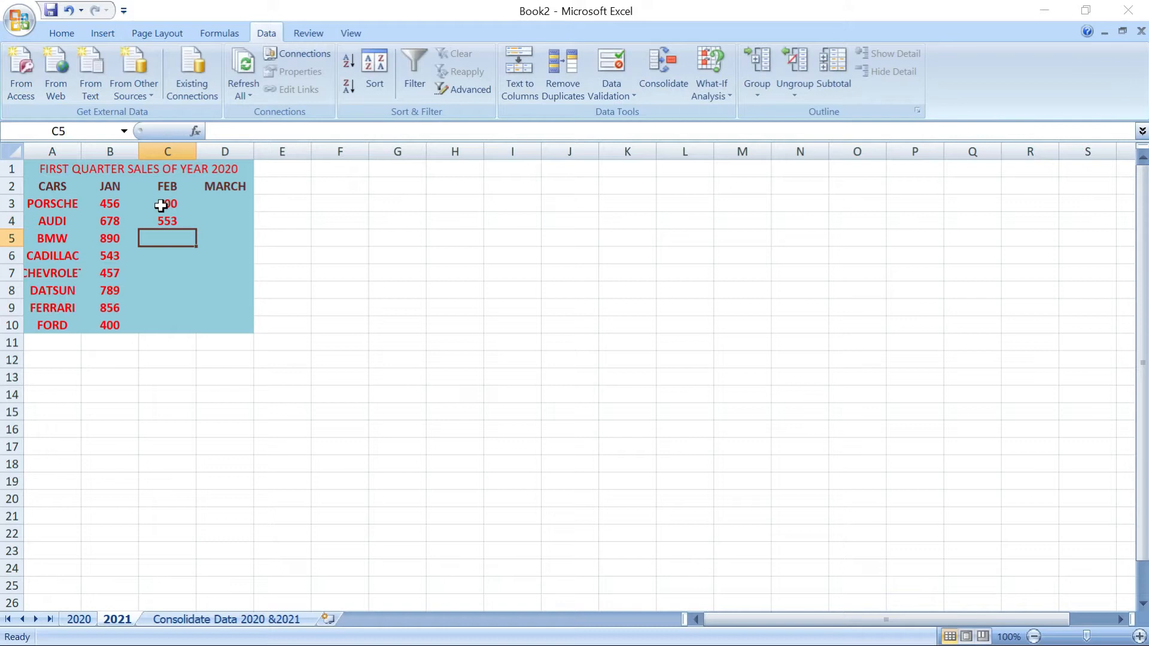
{"action": "type", "text": "348"}
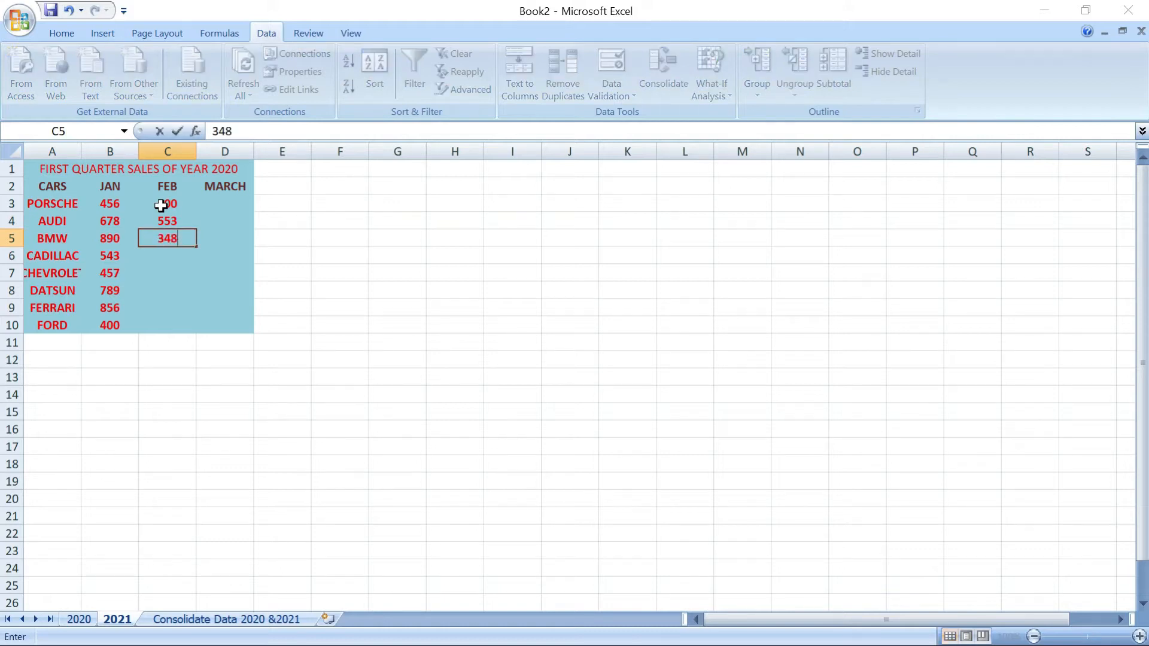
{"action": "key", "text": "Return"}
{"action": "type", "text": "278"}
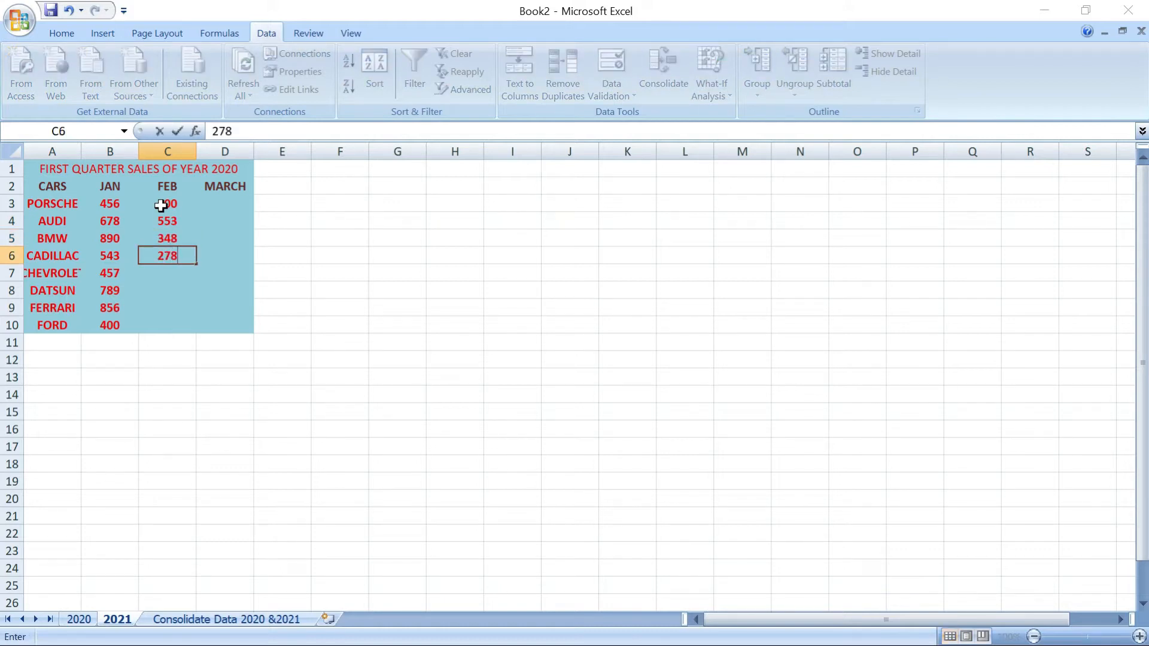
{"action": "key", "text": "Return"}
- Enter the remaining 2021 FEB sales in C7:C10: CHEVROLET 670, DATSUN 450, FERRARI 900 and FORD 240
{"action": "type", "text": "670"}
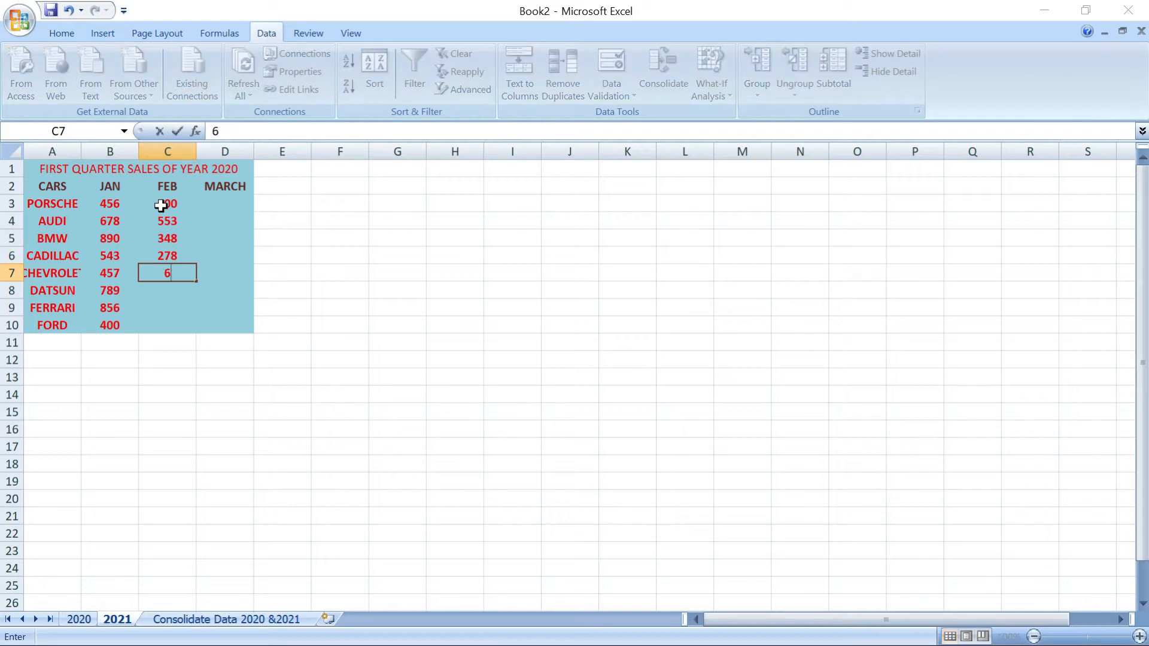
{"action": "key", "text": "Return"}
{"action": "type", "text": "450"}
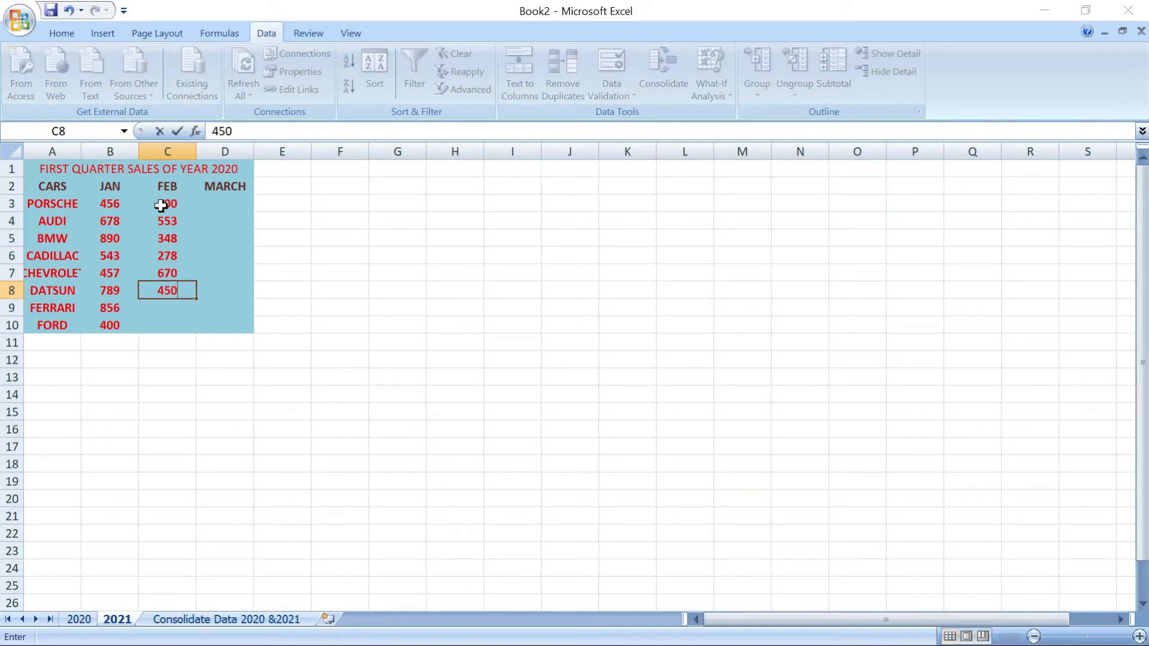
{"action": "key", "text": "Return"}
{"action": "type", "text": "900"}
{"action": "key", "text": "Return"}
{"action": "type", "text": "240"}
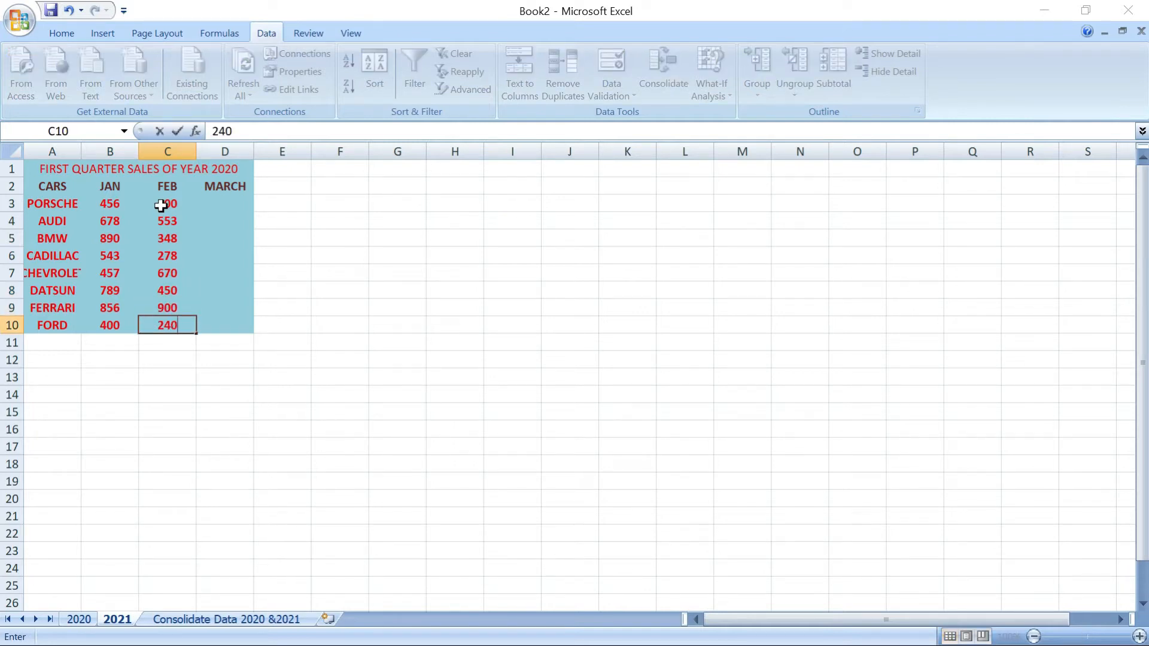
{"action": "key", "text": "Return"}
- Enter the 2021 MARCH sales in D3:D6: PORSCHE 657, AUDI 548, BMW 843 and CADILLAC 549
{"action": "left_click", "coordinate": [206, 207]}
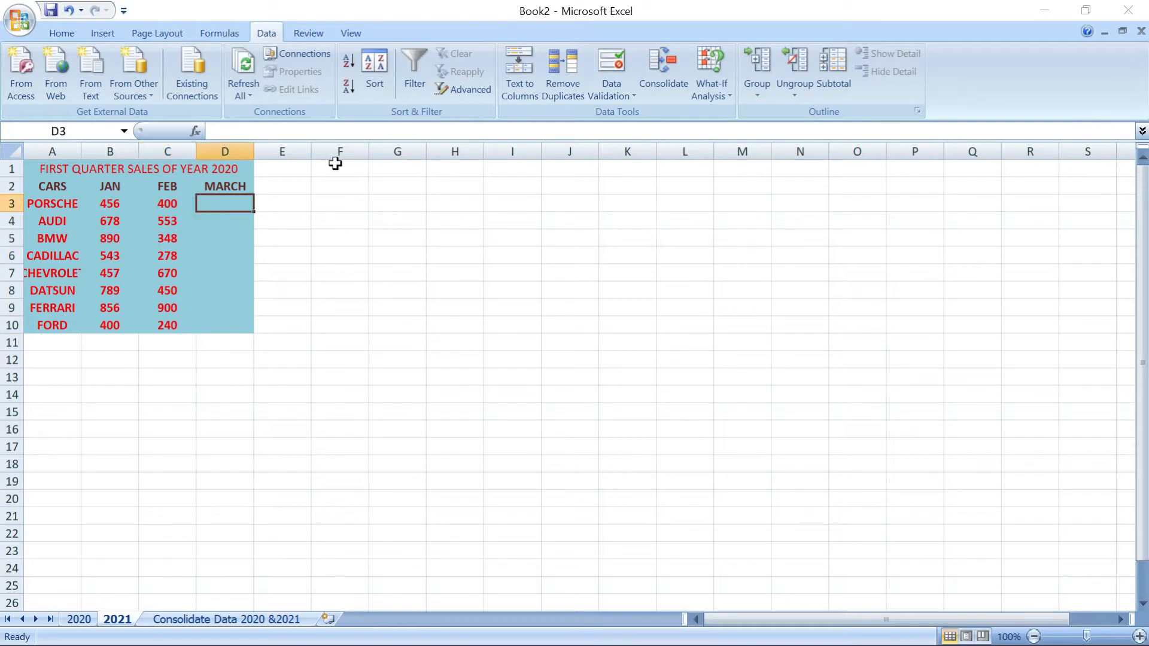
{"action": "type", "text": "5"}
{"action": "key", "text": "BackSpace"}
{"action": "type", "text": "657"}
{"action": "key", "text": "Return"}
{"action": "type", "text": "548"}
{"action": "key", "text": "Return"}
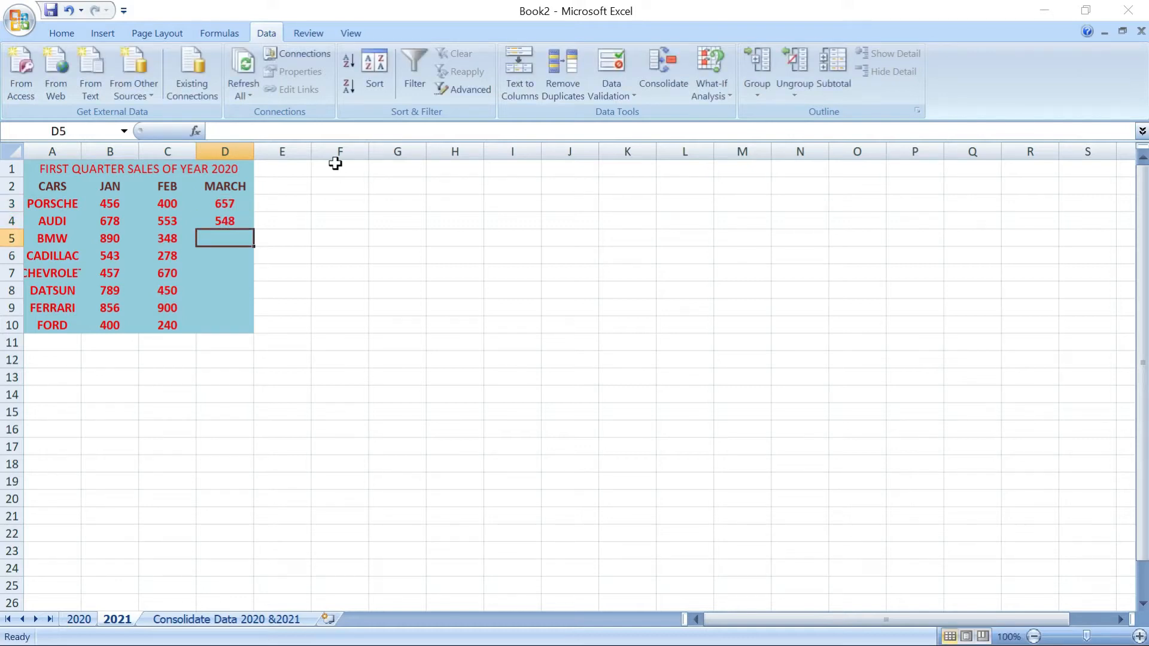
{"action": "type", "text": "843"}
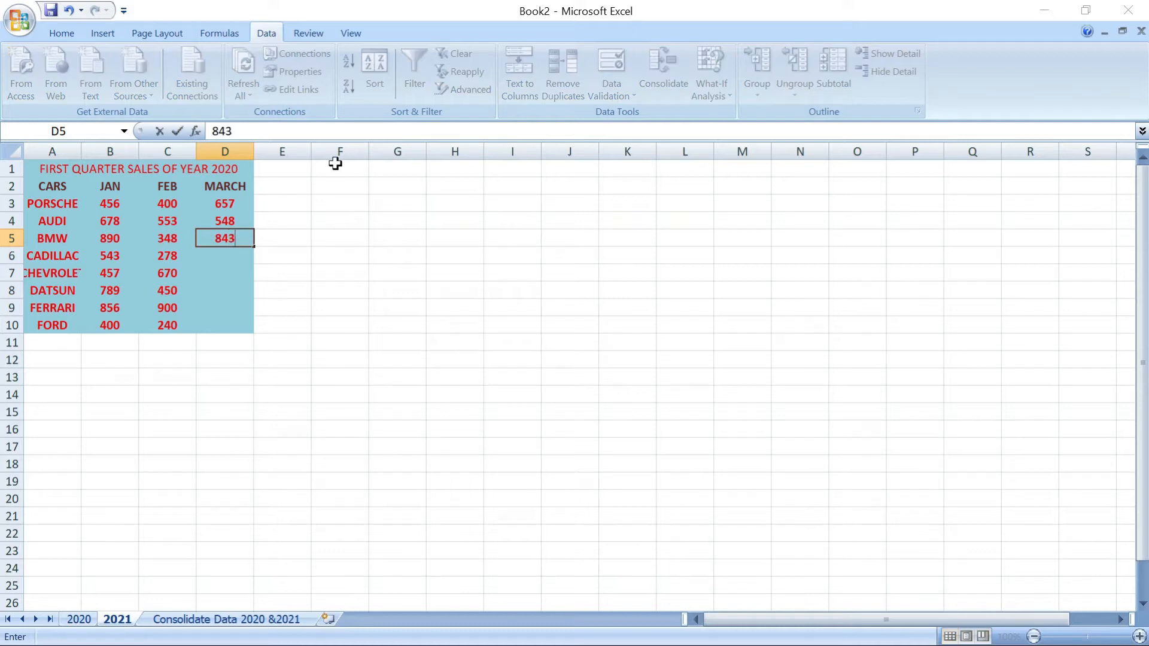
{"action": "key", "text": "Return"}
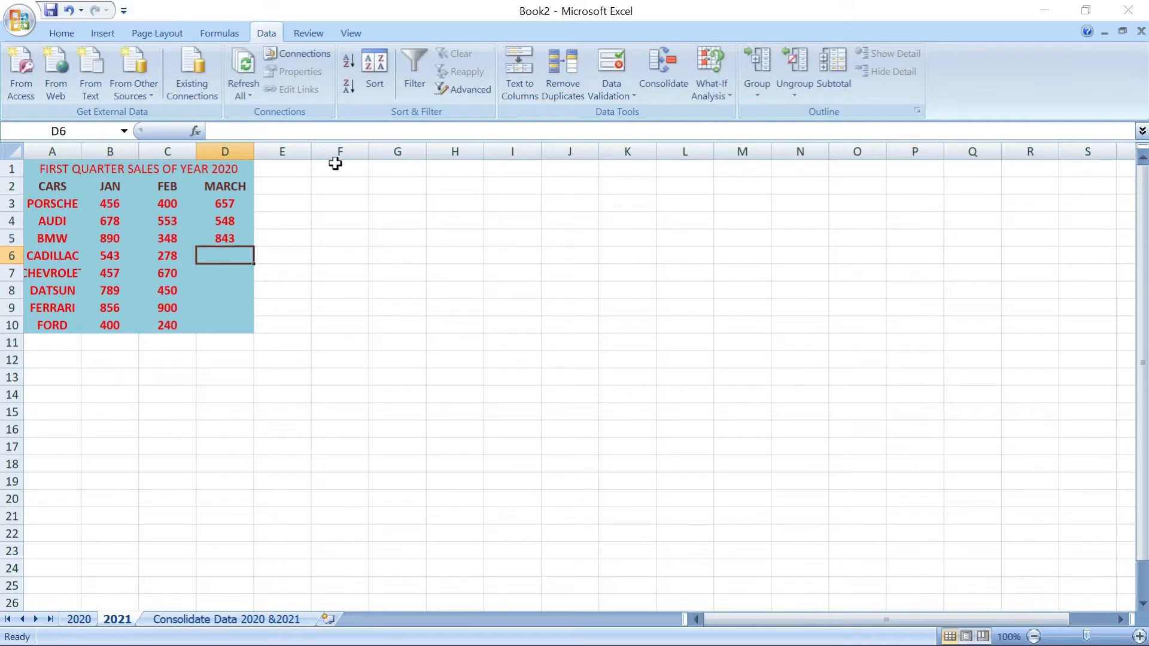
{"action": "type", "text": "549"}
{"action": "key", "text": "Return"}
- Enter the remaining 2021 MARCH sales in D7:D10: CHEVROLET 532, DATSUN 794, FERRARI 973 and FORD 569
{"action": "type", "text": "532"}
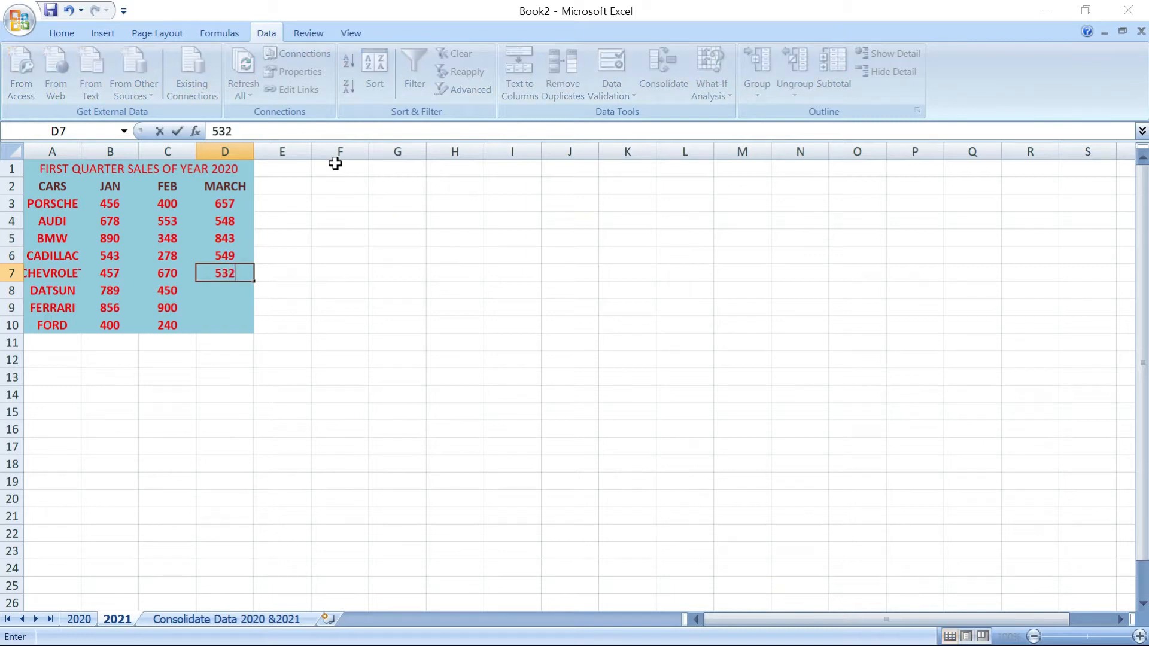
{"action": "key", "text": "Return"}
{"action": "type", "text": "7"}
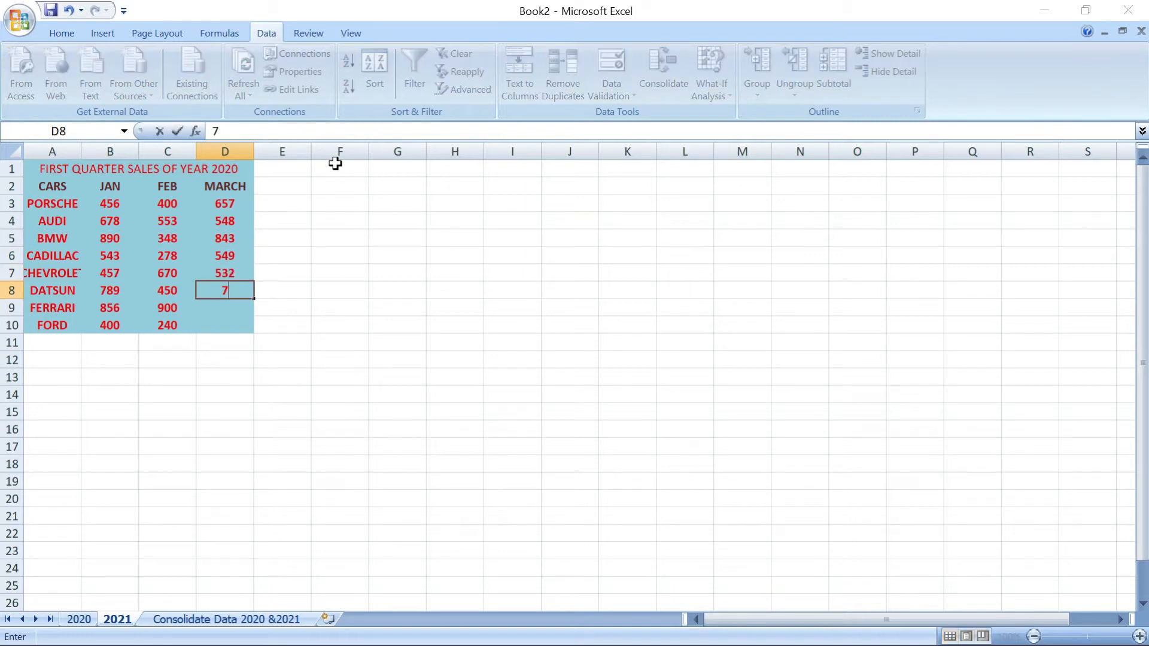
{"action": "type", "text": "94"}
{"action": "key", "text": "Return"}
{"action": "type", "text": "973"}
{"action": "key", "text": "Return"}
{"action": "type", "text": "569"}
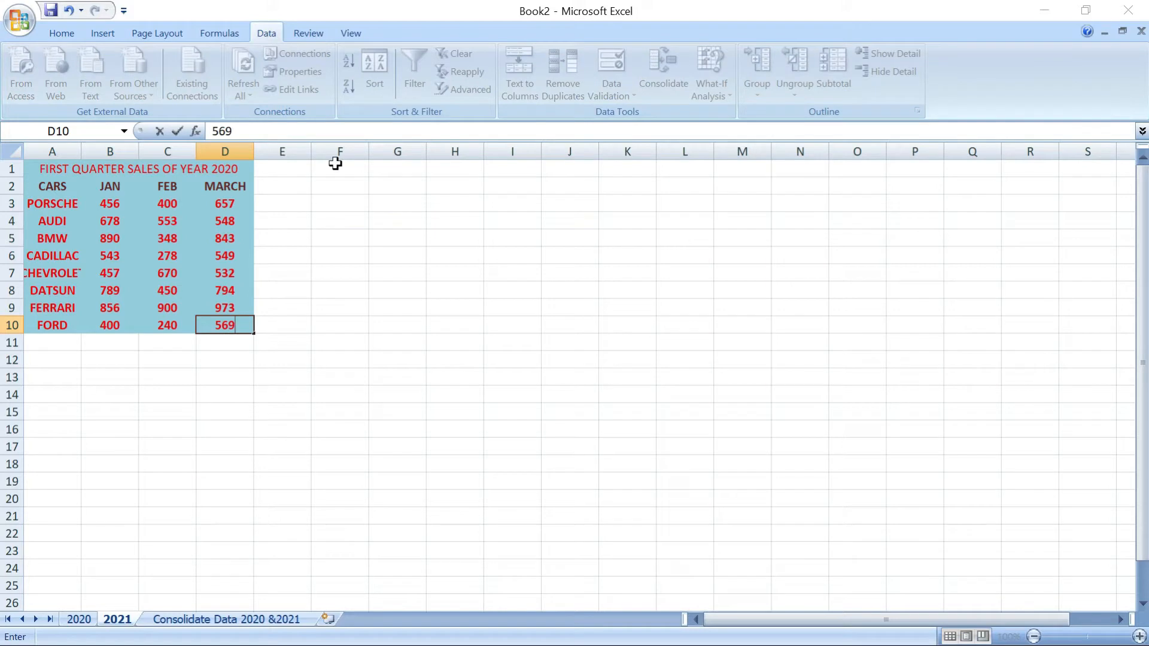
{"action": "key", "text": "Return"}
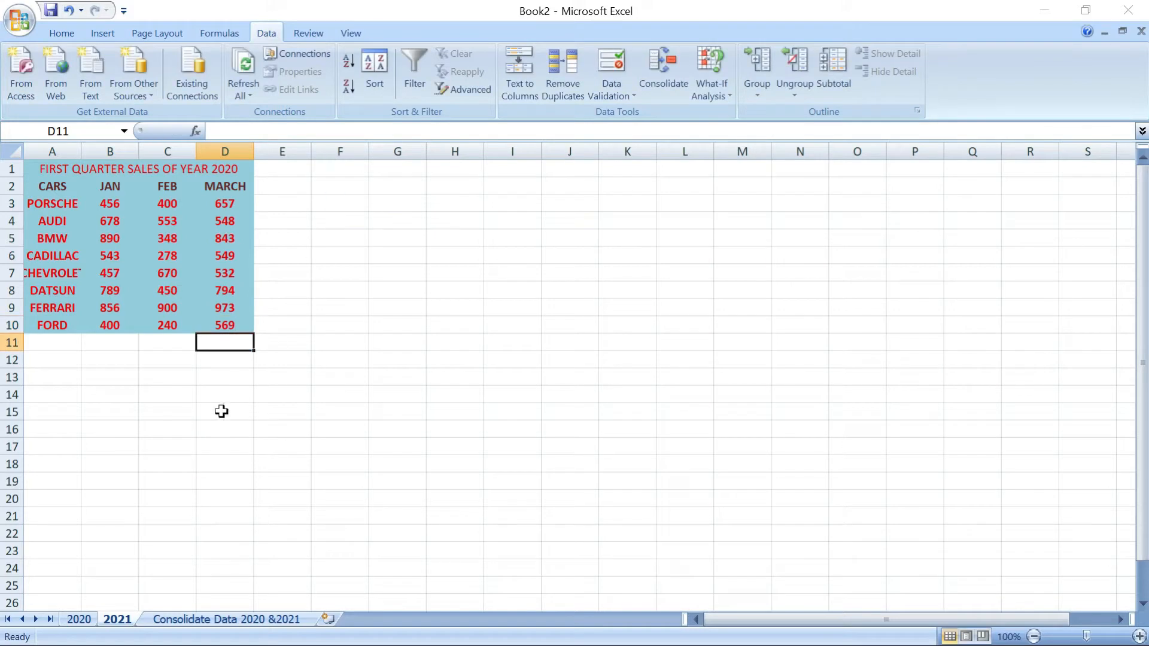
{"action": "left_click", "coordinate": [78, 620]}
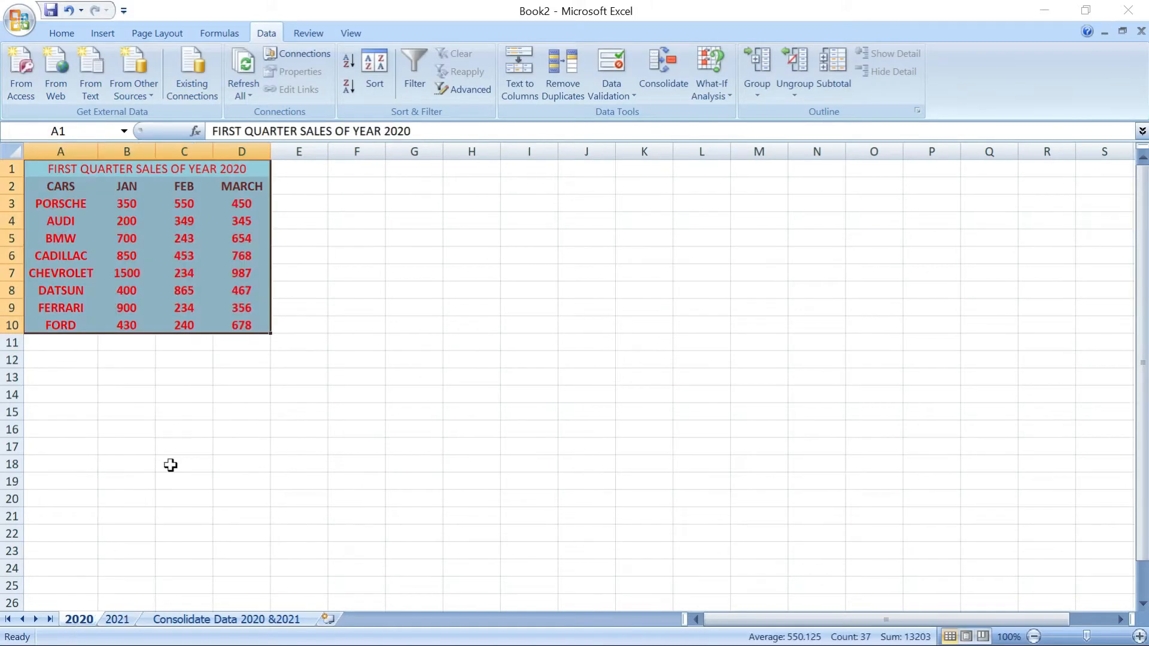
{"action": "left_click", "coordinate": [117, 620]}
{"action": "left_click", "coordinate": [181, 620]}
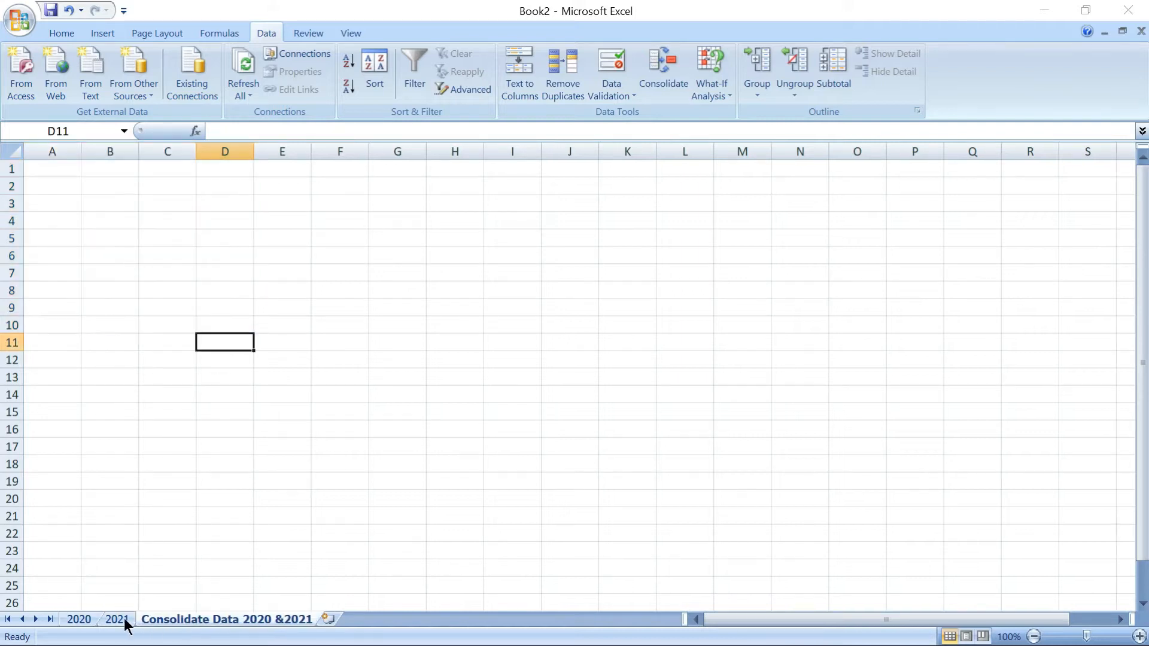
{"action": "left_click", "coordinate": [83, 621]}
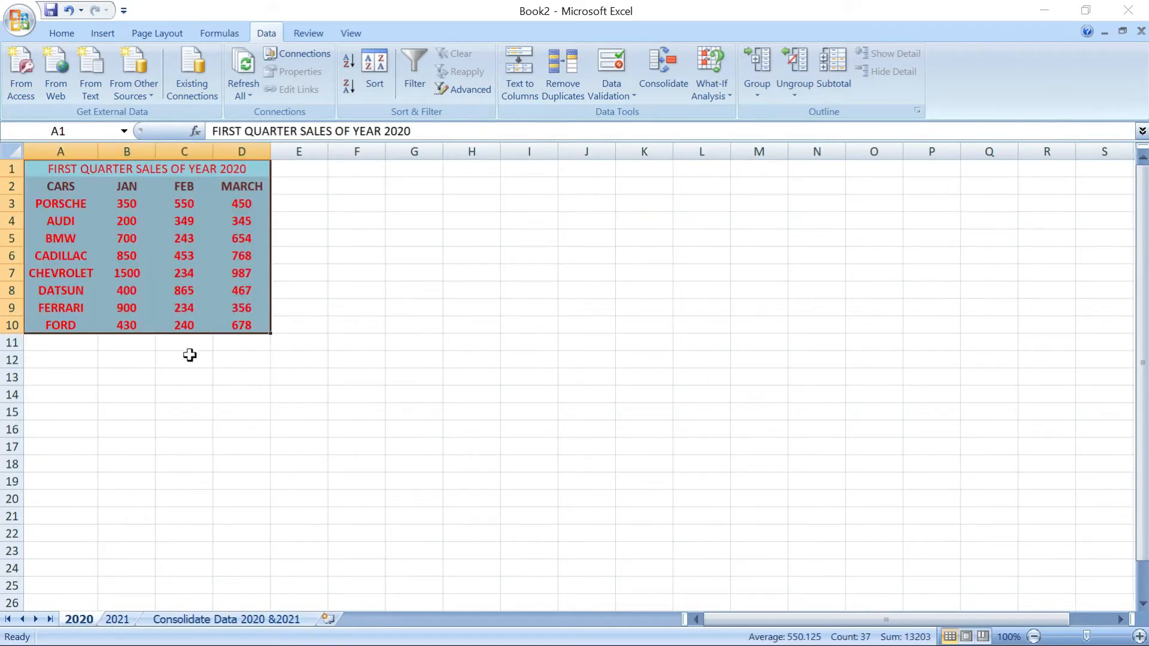
{"action": "left_click", "coordinate": [273, 551]}
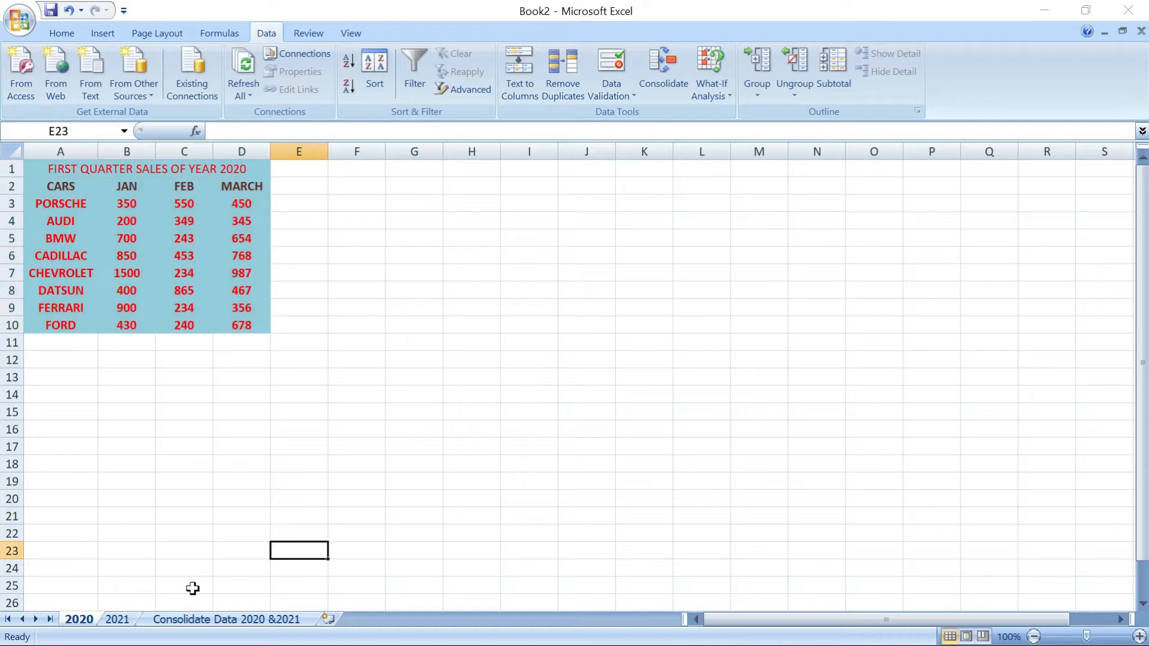
- Apply all borders to the sales table A1:D10 on the 2021 sheet
{"action": "left_click", "coordinate": [117, 620]}
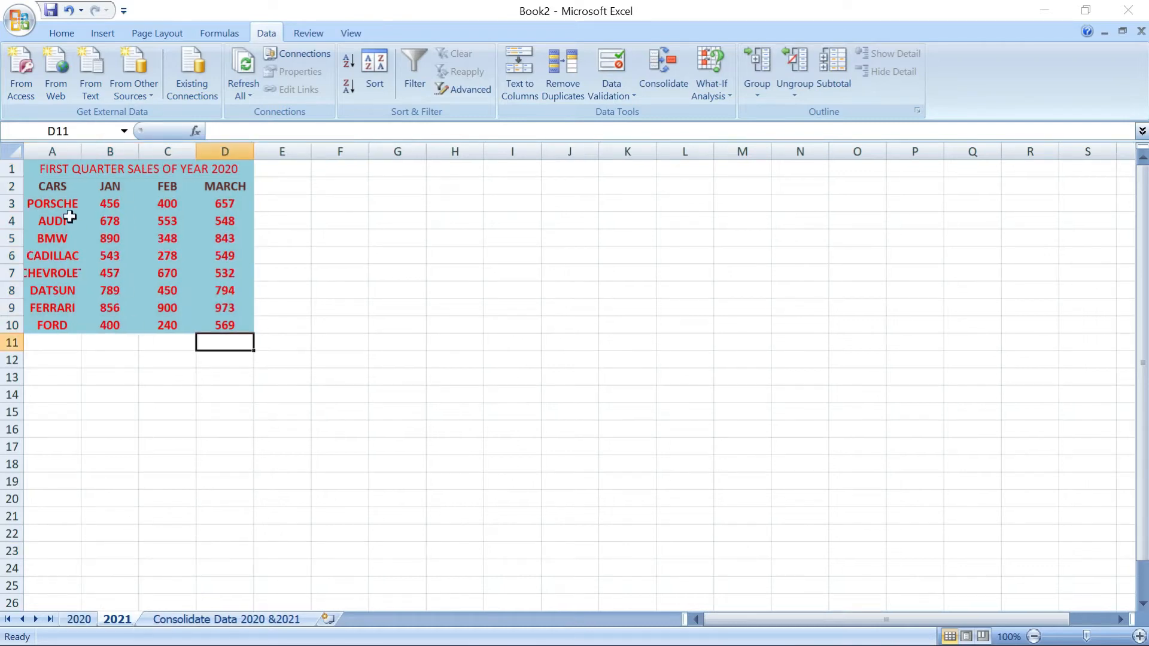
{"action": "left_click_drag", "start_coordinate": [51, 170], "coordinate": [171, 325]}
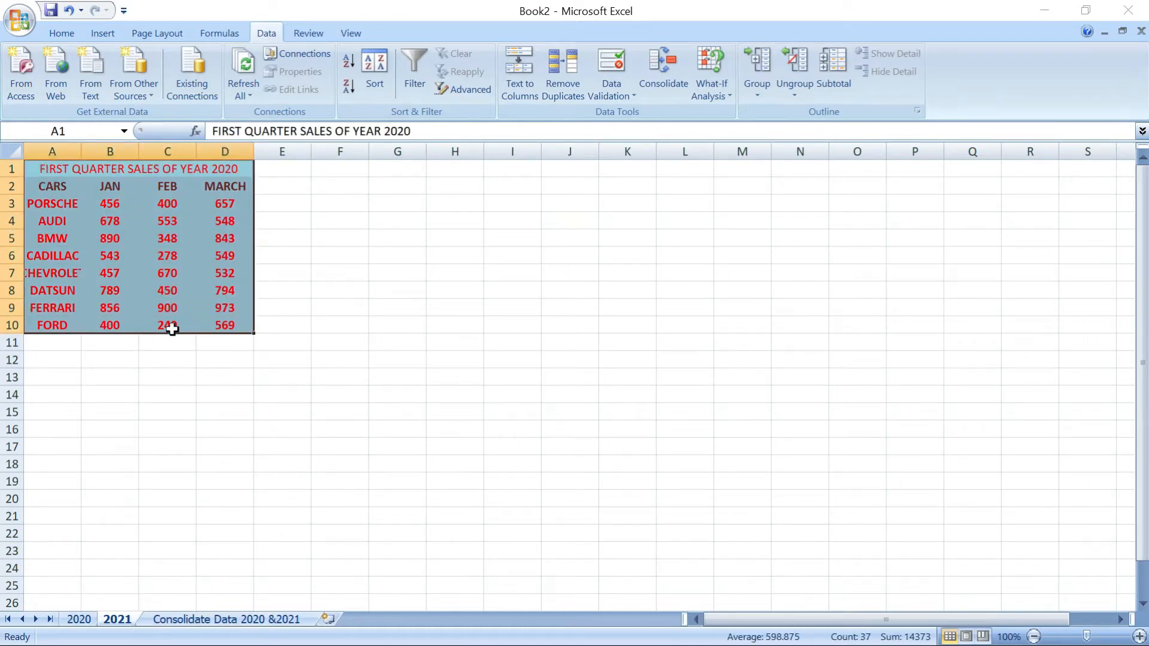
{"action": "left_click", "coordinate": [56, 31]}
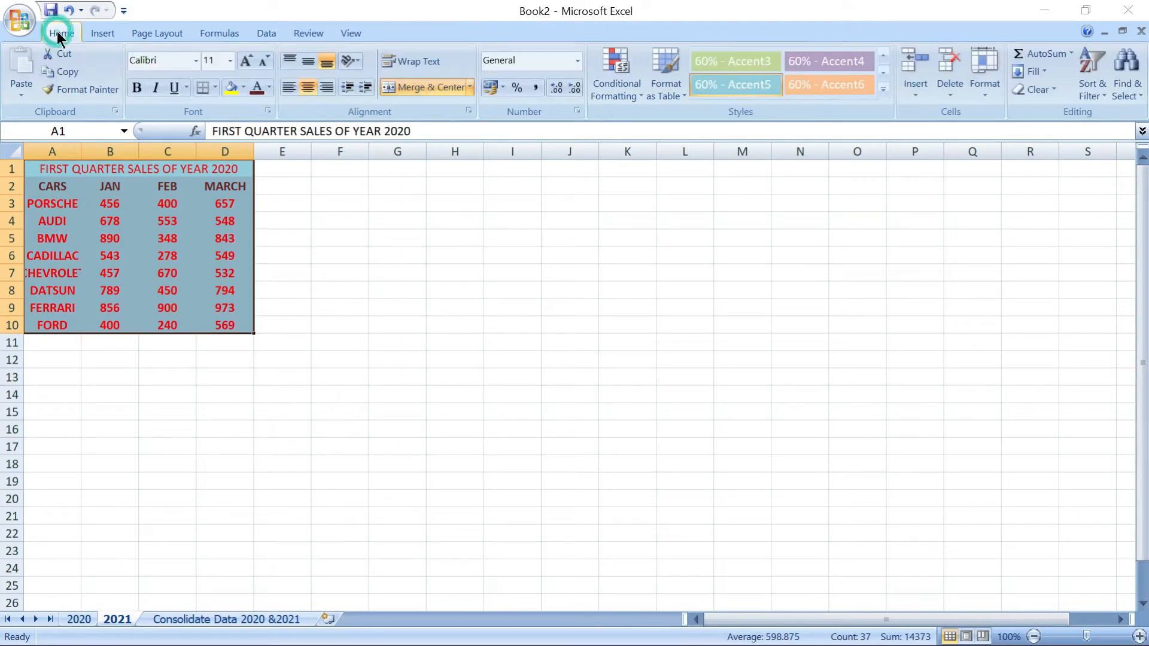
{"action": "left_click", "coordinate": [214, 87]}
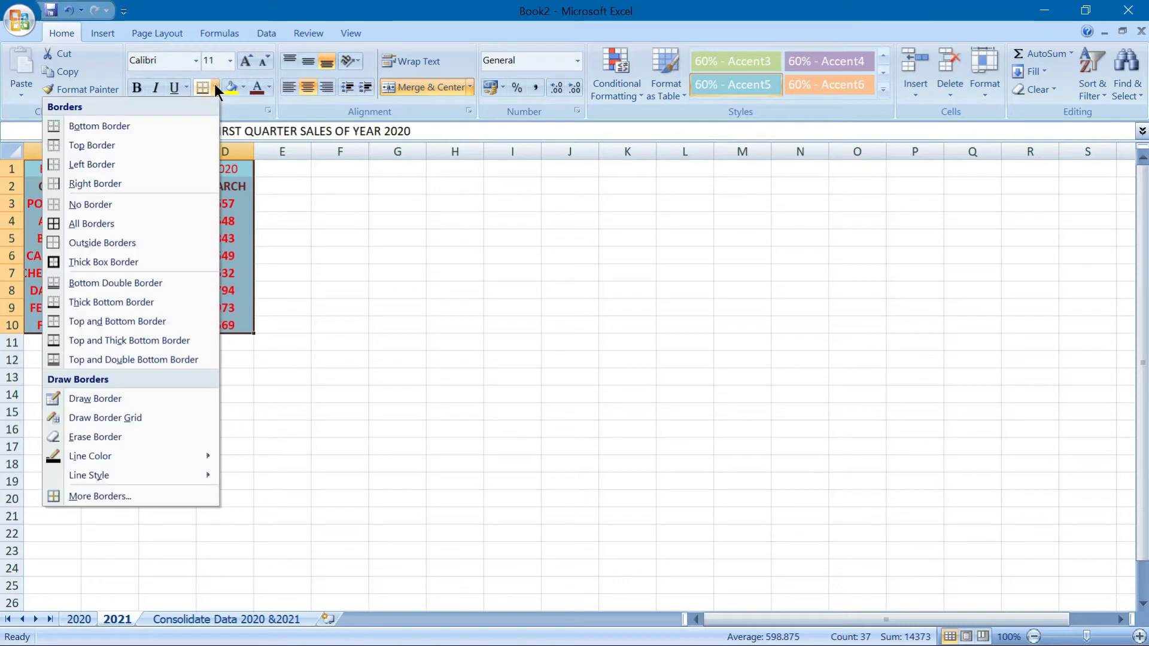
{"action": "left_click", "coordinate": [108, 222]}
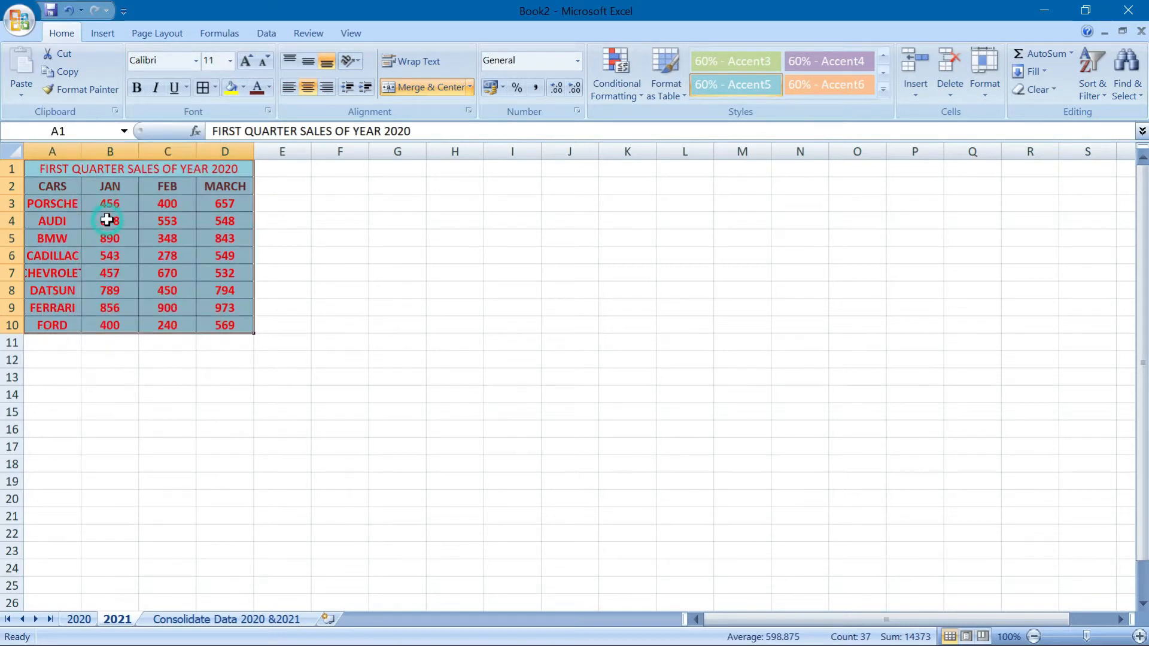
- Apply all borders to the sales table A1:D10 on the 2020 sheet
{"action": "left_click", "coordinate": [83, 620]}
{"action": "left_click_drag", "start_coordinate": [57, 169], "coordinate": [206, 327]}
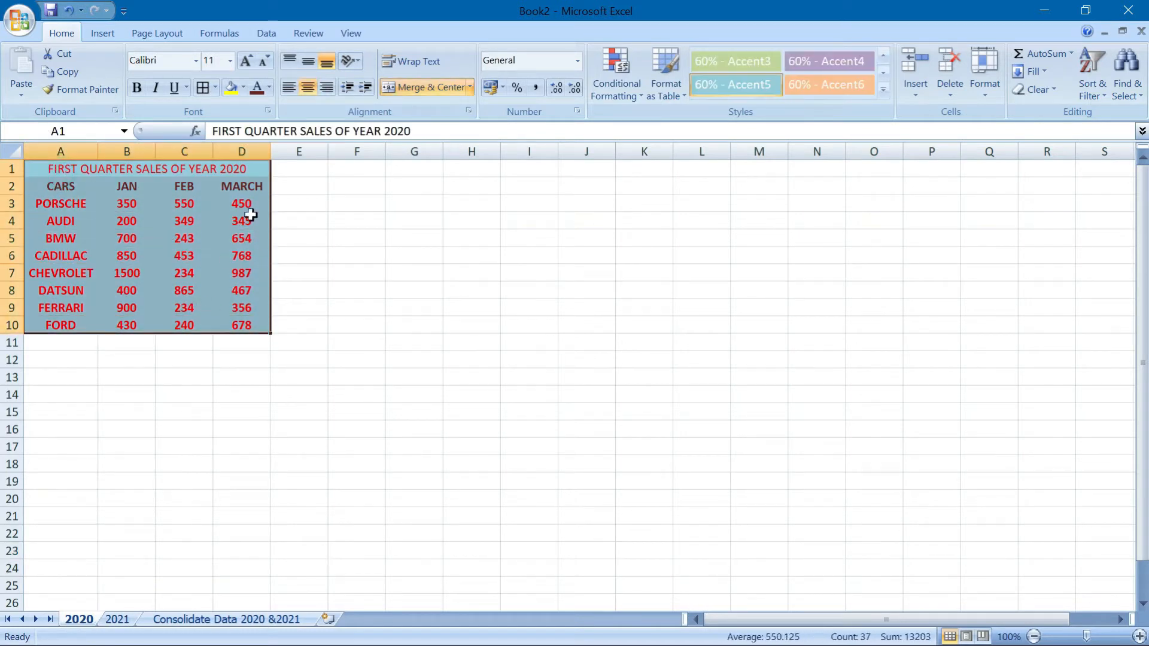
{"action": "left_click", "coordinate": [202, 87]}
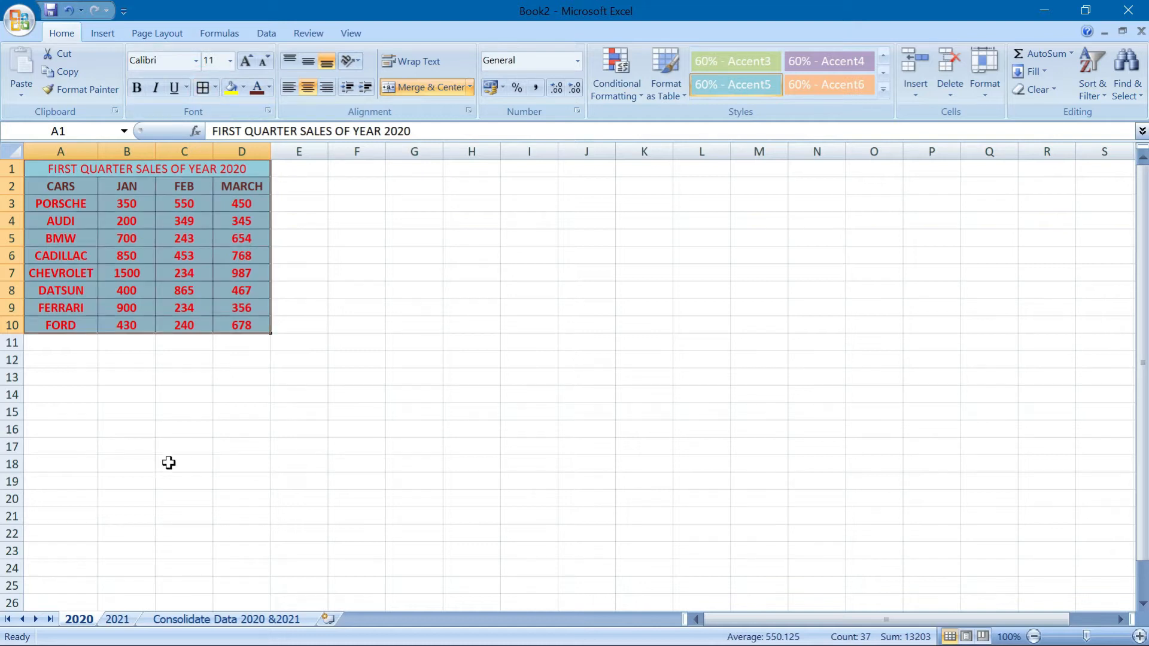
{"action": "right_click", "coordinate": [96, 619]}
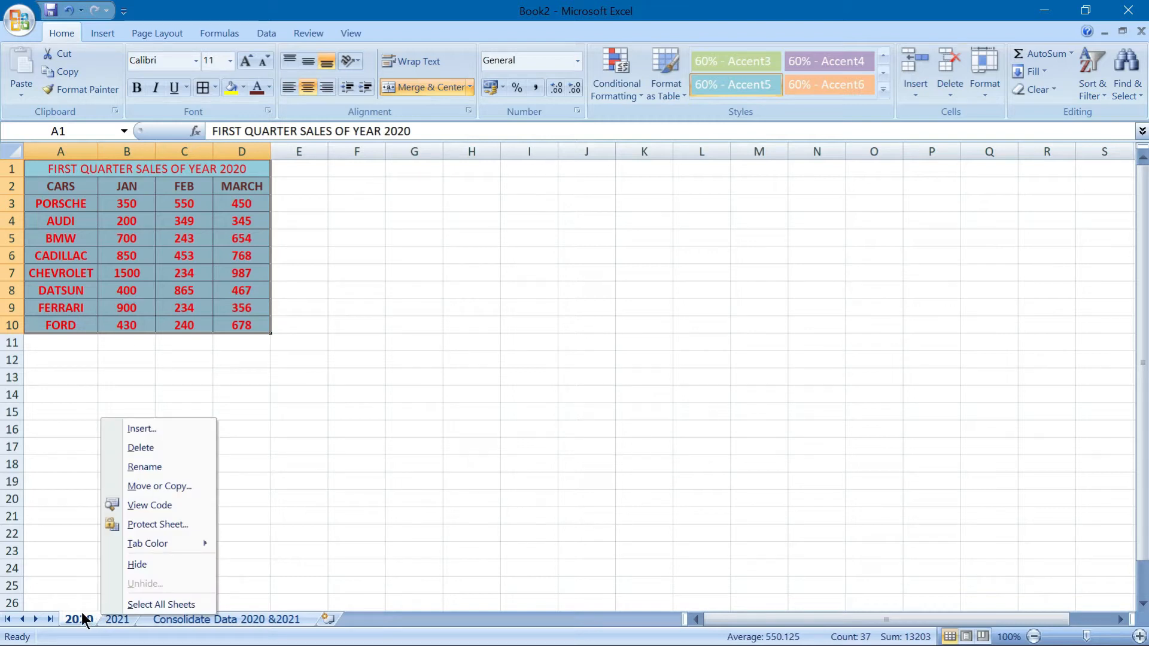
{"action": "right_click", "coordinate": [84, 619]}
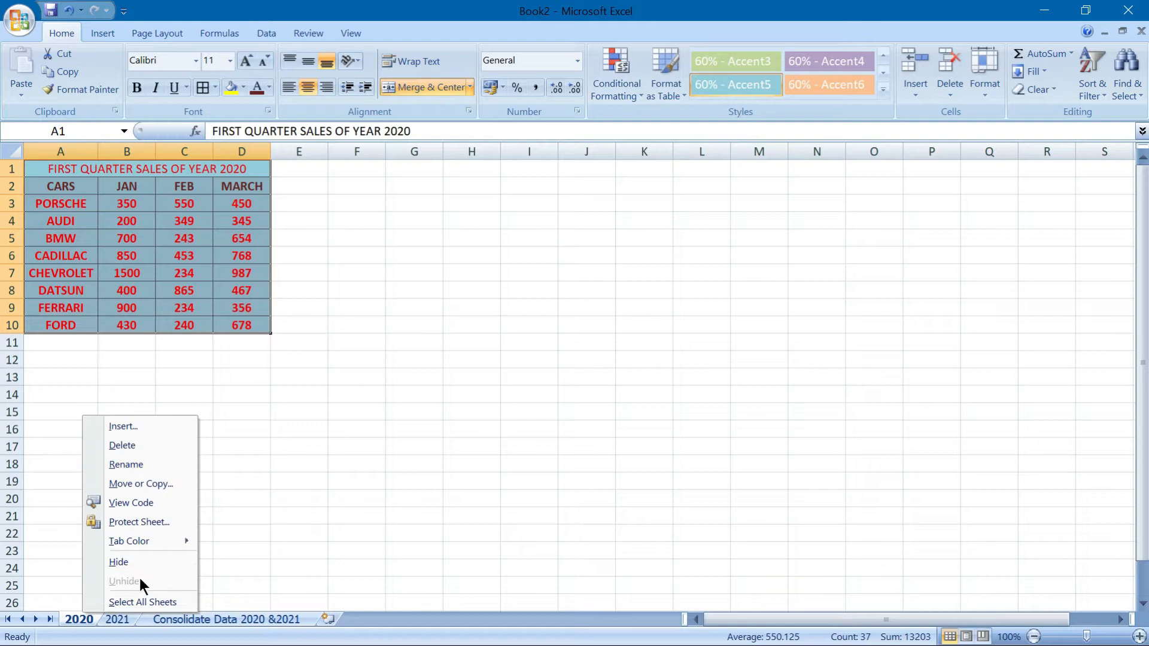
{"action": "left_click", "coordinate": [377, 512]}
{"action": "left_click", "coordinate": [117, 620]}
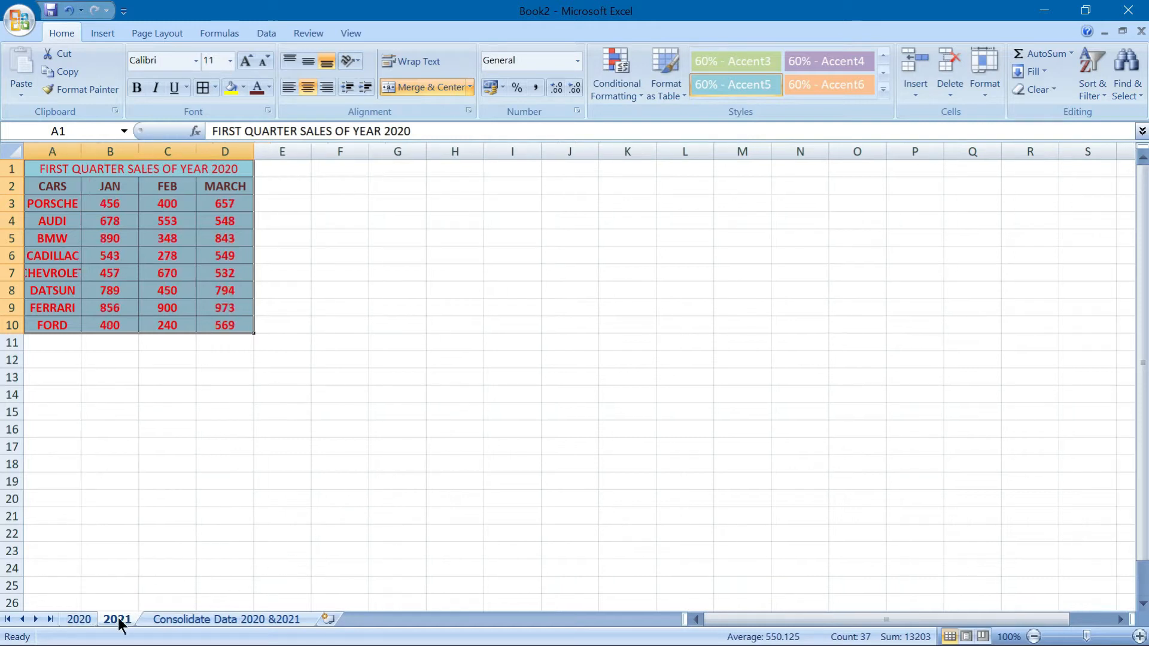
{"action": "left_click", "coordinate": [90, 623]}
{"action": "left_click", "coordinate": [118, 620]}
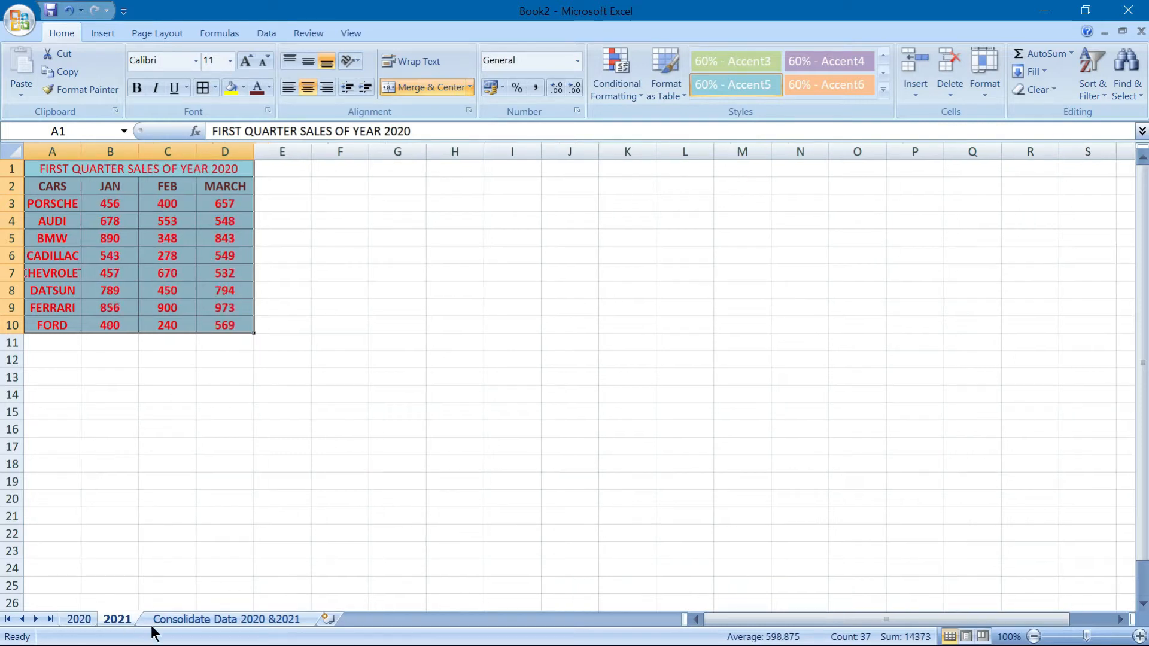
{"action": "left_click", "coordinate": [193, 622]}
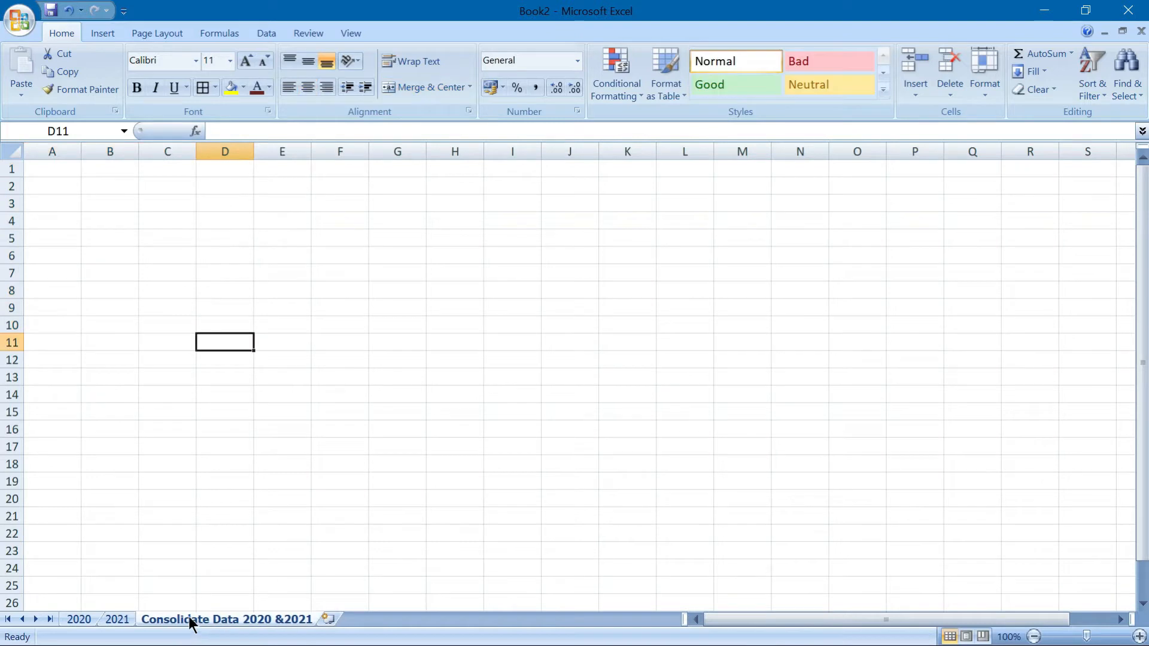
- Copy the 2020 sheet's sales table A1:D10 to cell A1 of the Consolidate Data 2020 &2021 sheet
{"action": "left_click", "coordinate": [86, 624]}
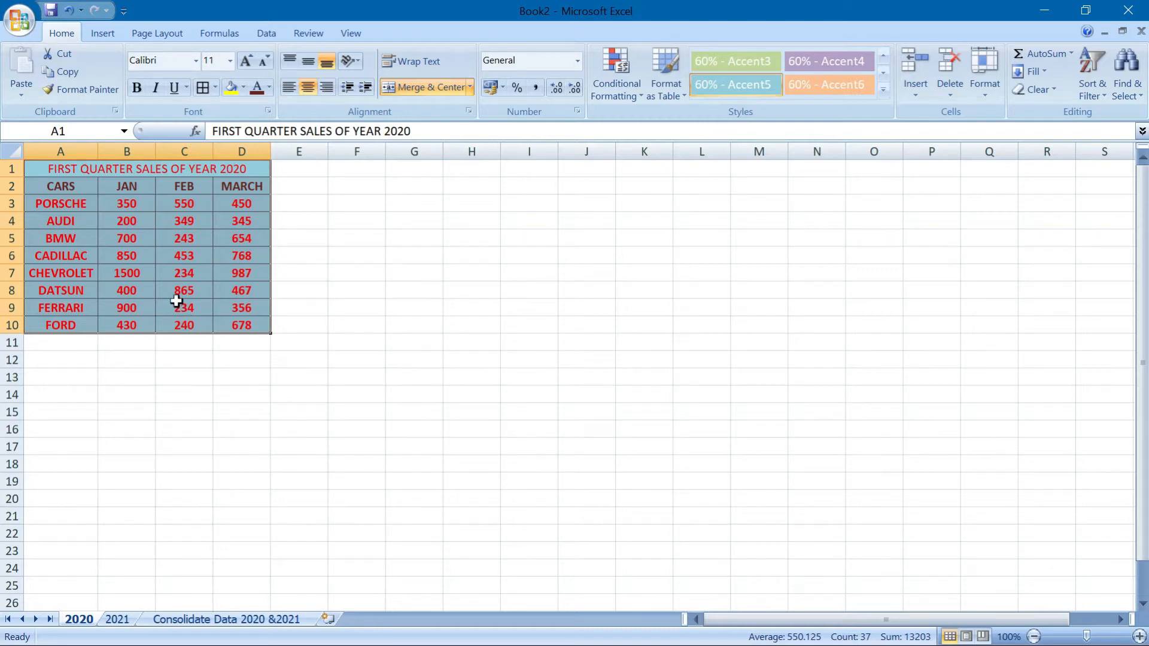
{"action": "left_click", "coordinate": [93, 171]}
{"action": "left_click_drag", "start_coordinate": [93, 172], "coordinate": [249, 325]}
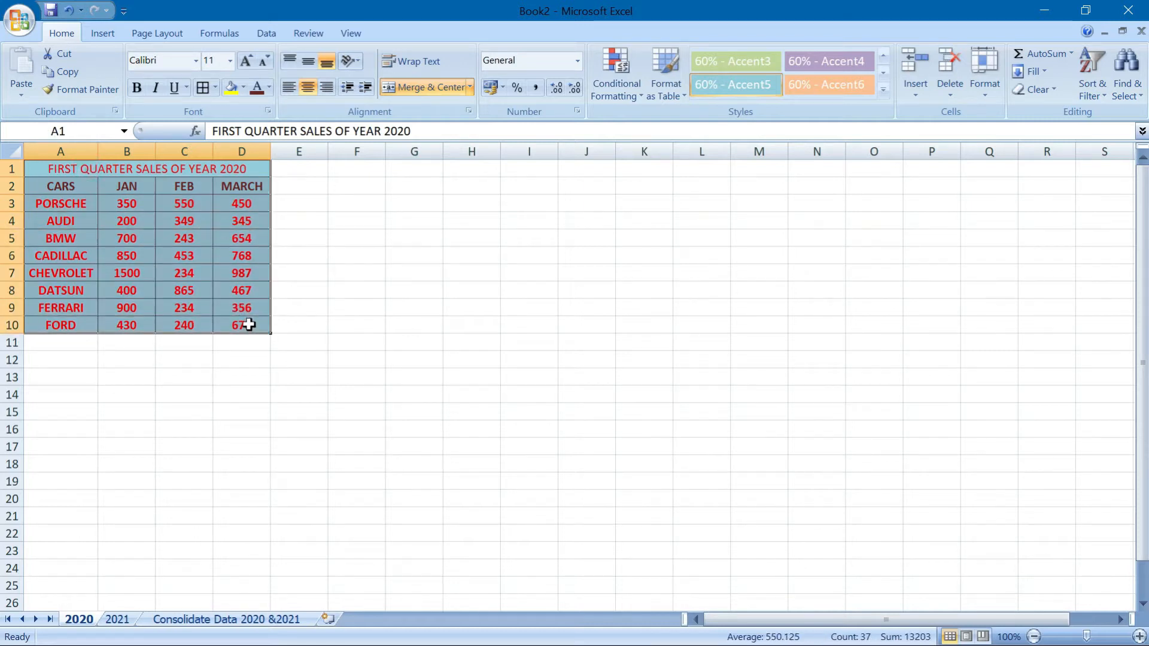
{"action": "key", "text": "ctrl+c"}
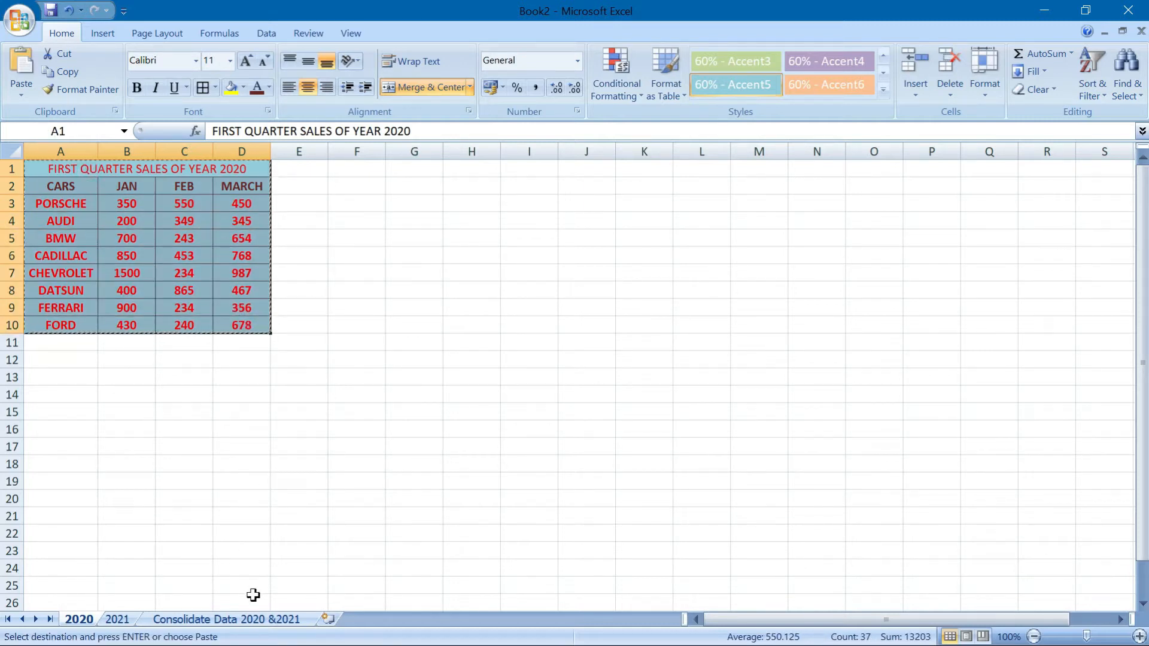
{"action": "left_click", "coordinate": [253, 618]}
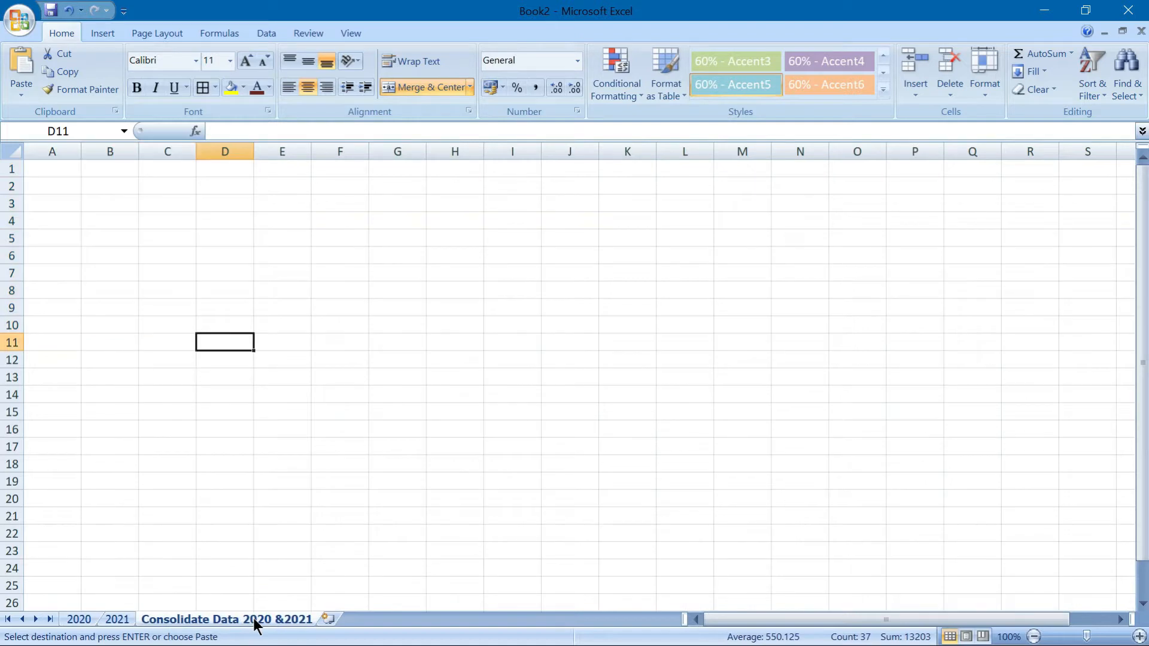
{"action": "left_click", "coordinate": [62, 172]}
{"action": "key", "text": "ctrl+v"}
- Replace the pasted table's title in A1 with CONSOLIDATED DATA FOR 2020 & 21
{"action": "left_click", "coordinate": [63, 172]}
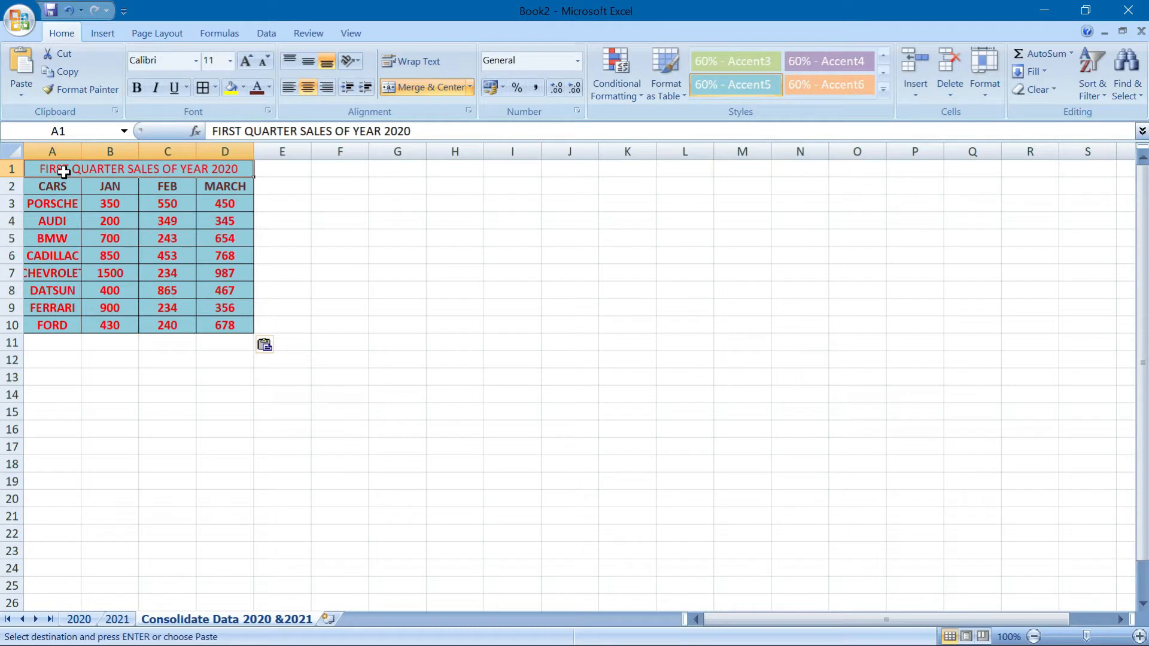
{"action": "type", "text": "CO"}
{"action": "key", "text": "BackSpace"}
{"action": "type", "text": "ONSOLIDATED"}
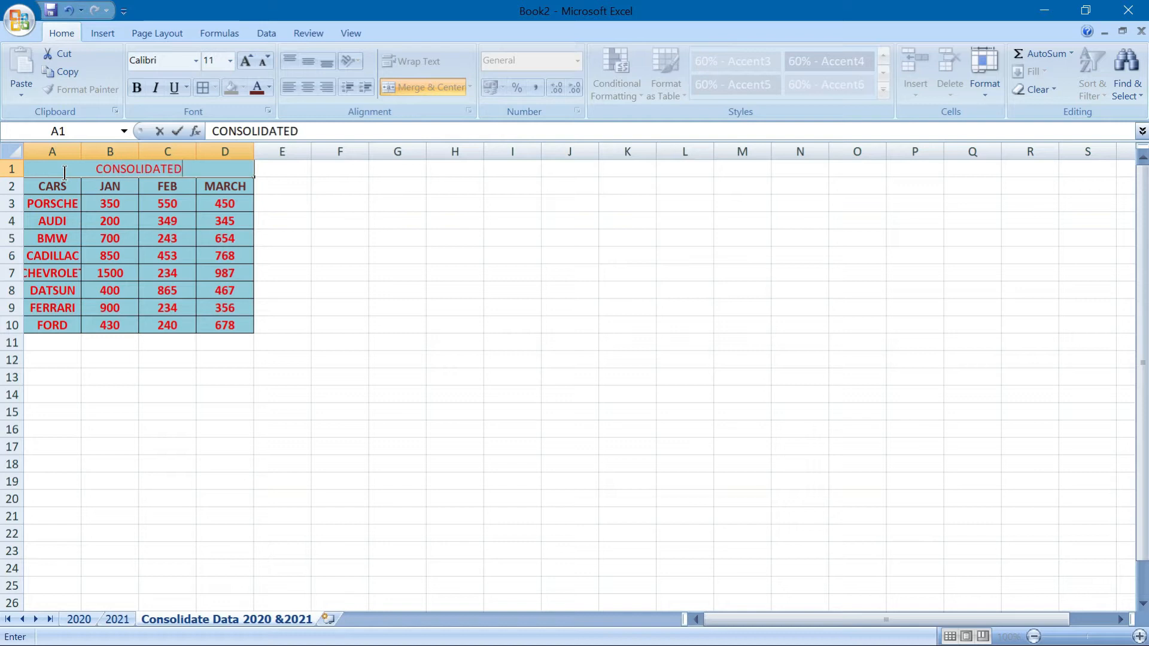
{"action": "type", "text": " DATA FOR 2020 & 21"}
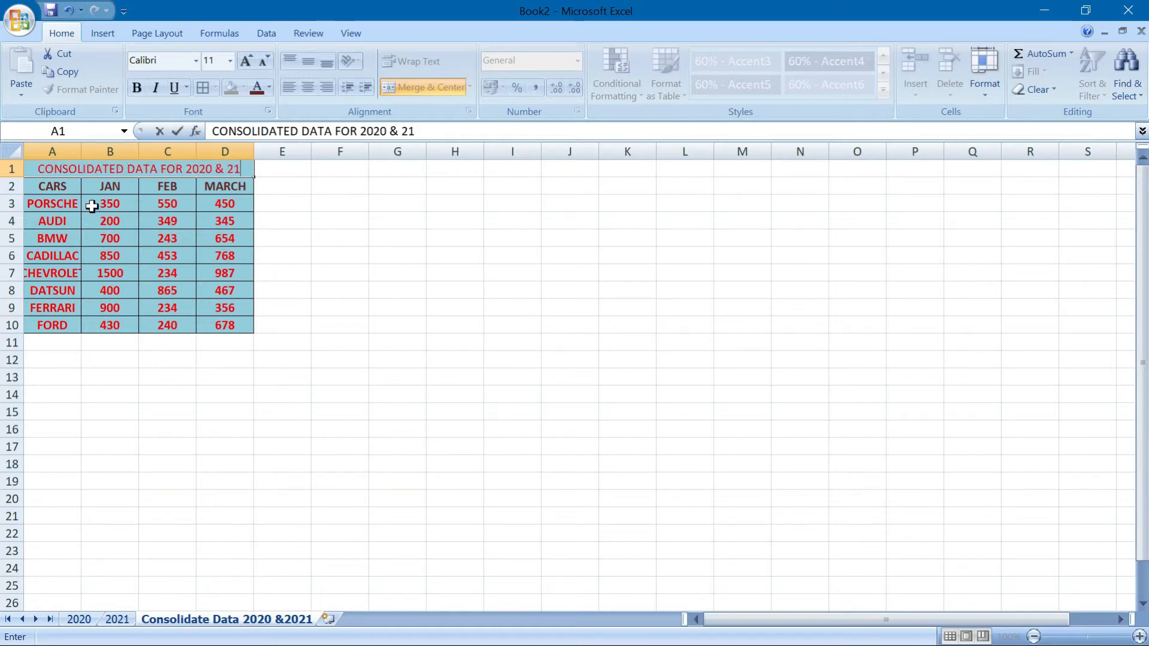
- Clear the copied sales figures in B3:D10 and widen columns A to D of the consolidated table
{"action": "left_click_drag", "start_coordinate": [91, 206], "coordinate": [225, 323]}
{"action": "key", "text": "Delete"}
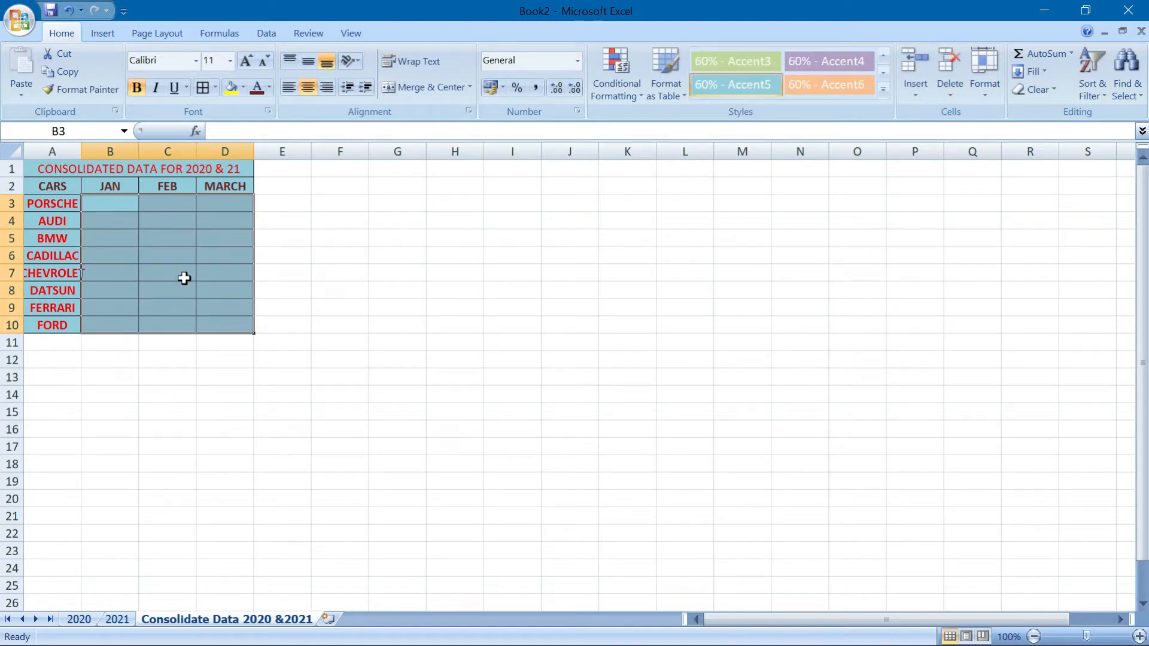
{"action": "left_click_drag", "start_coordinate": [82, 149], "coordinate": [364, 147]}
{"action": "left_click", "coordinate": [65, 274]}
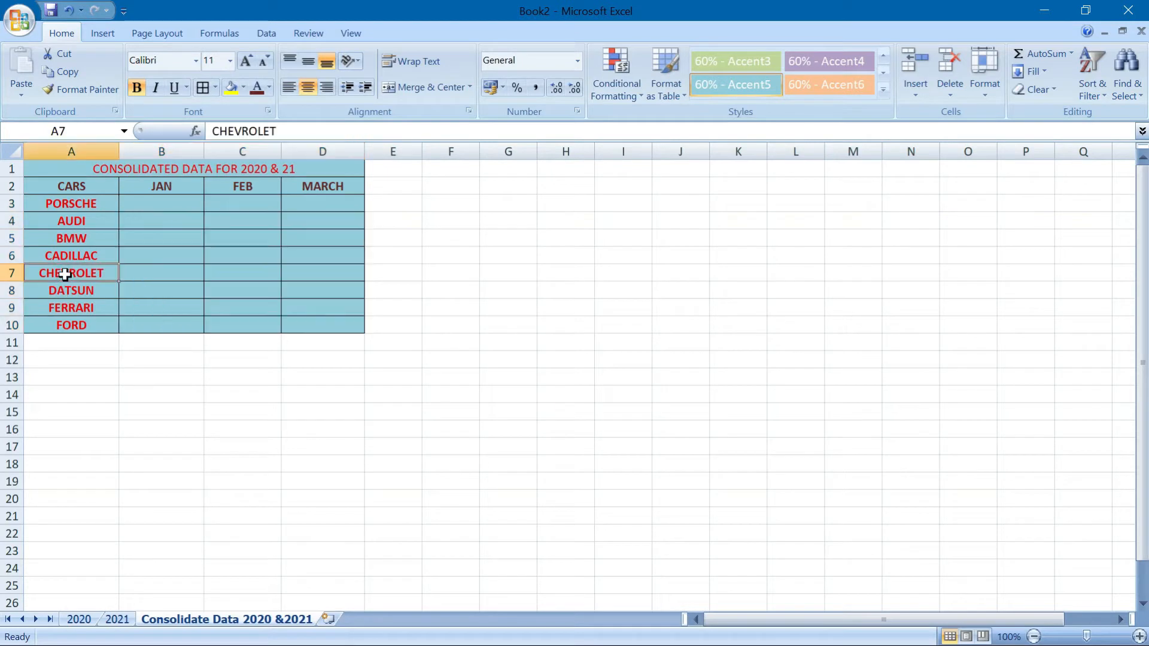
{"action": "left_click", "coordinate": [118, 620]}
{"action": "left_click", "coordinate": [89, 622]}
{"action": "left_click", "coordinate": [113, 622]}
{"action": "left_click", "coordinate": [164, 620]}
{"action": "left_click", "coordinate": [91, 621]}
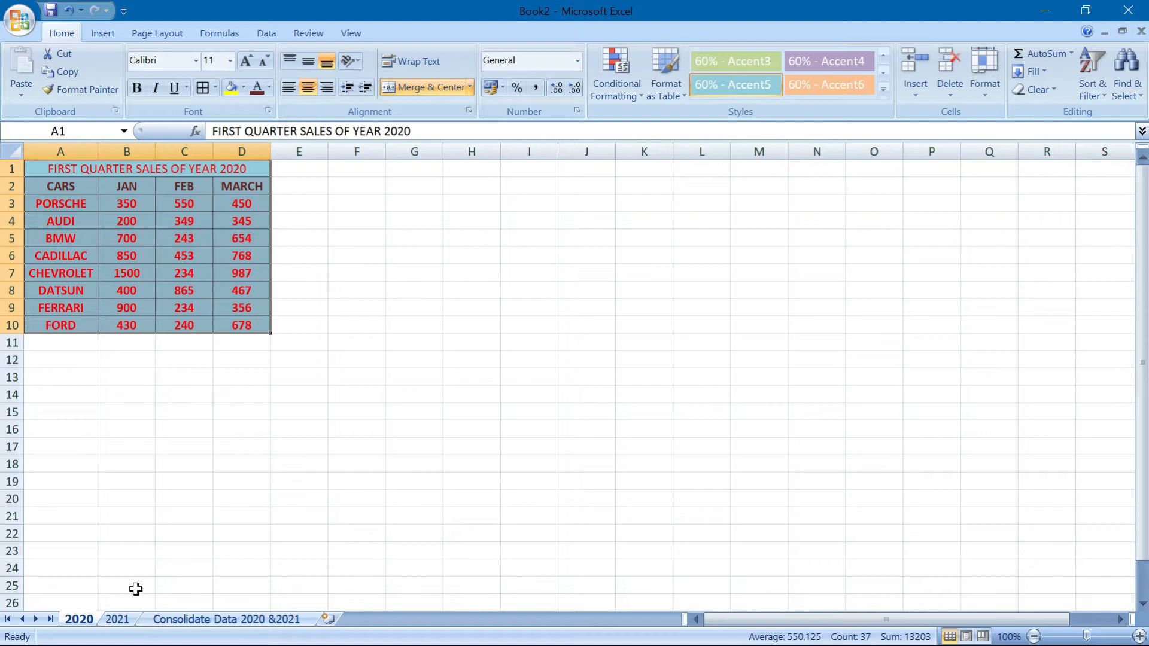
- Widen column A on the 2021 sheet to fit the full car names
{"action": "left_click", "coordinate": [125, 621]}
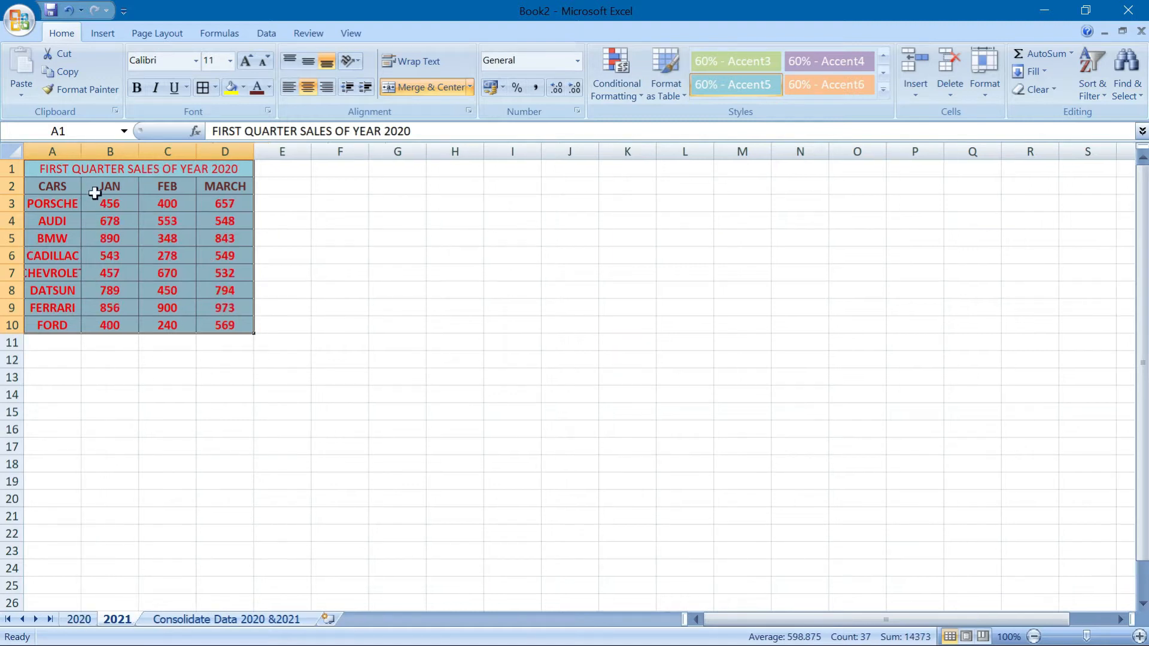
{"action": "left_click_drag", "start_coordinate": [81, 152], "coordinate": [116, 155]}
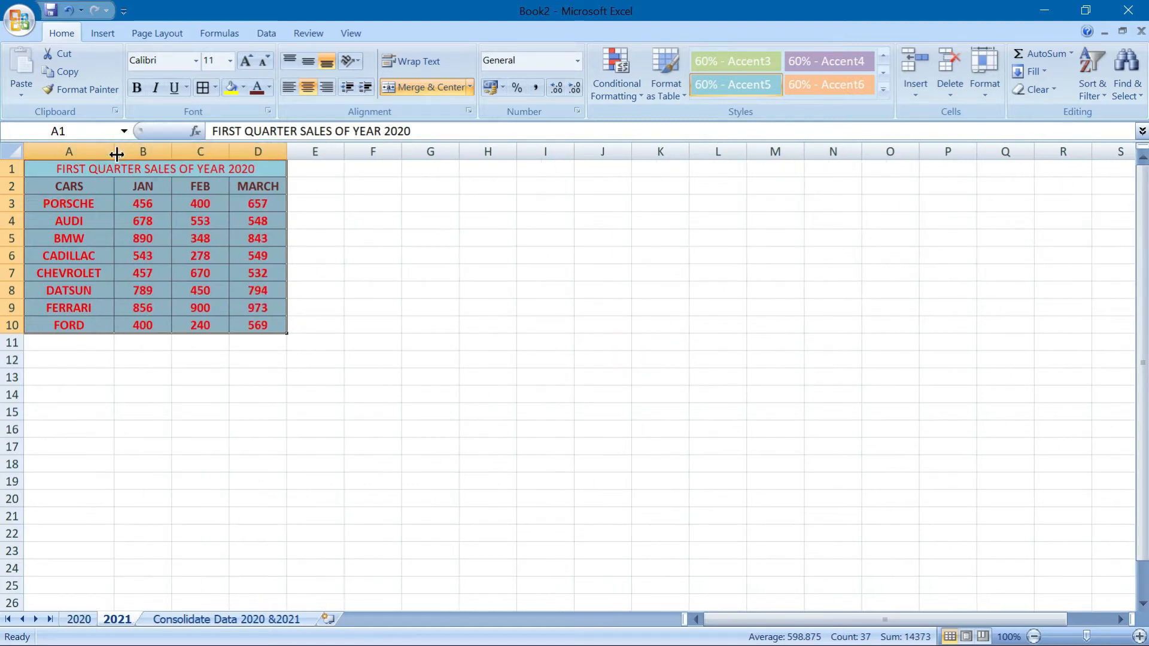
- Start a Sum consolidation at cell H14 of the Consolidate Data 2020 &2021 sheet and add the 2020 sheet's range B3:D10 as a reference
{"action": "left_click", "coordinate": [219, 620]}
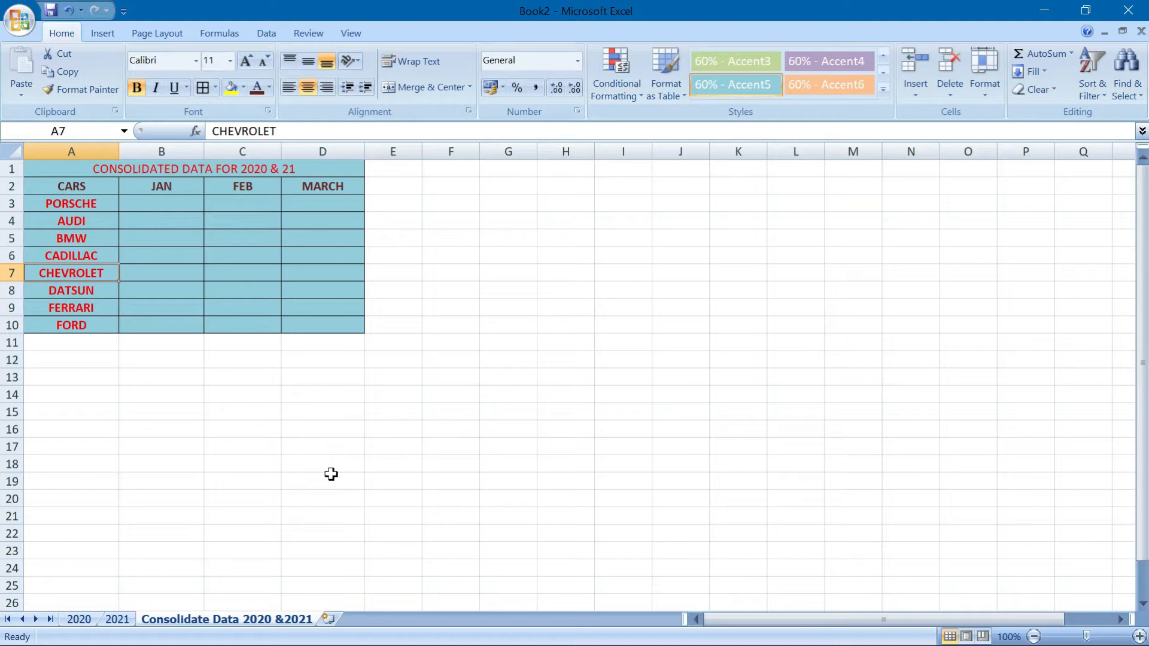
{"action": "left_click", "coordinate": [566, 394]}
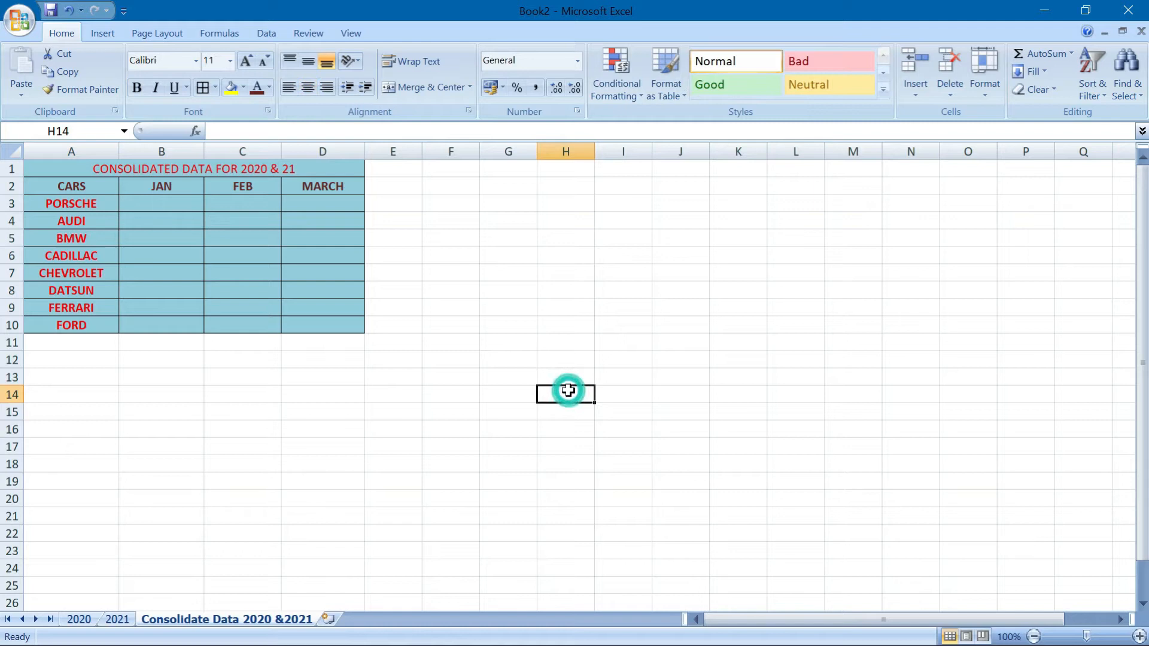
{"action": "left_click", "coordinate": [267, 34]}
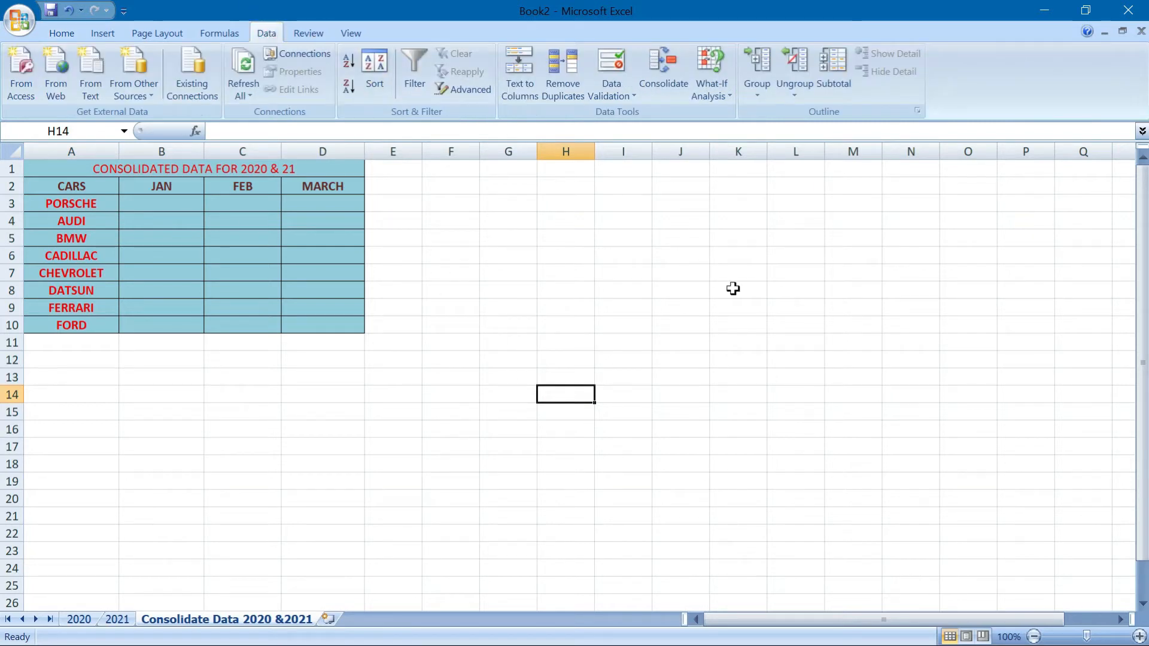
{"action": "left_click", "coordinate": [665, 69]}
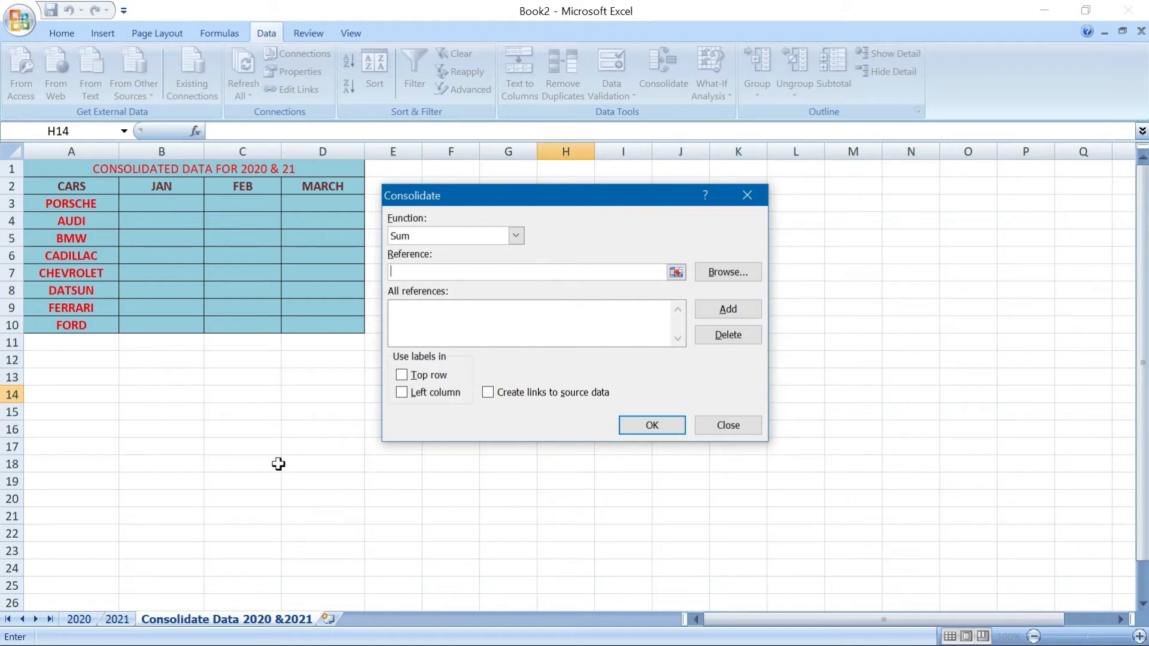
{"action": "left_click", "coordinate": [84, 626]}
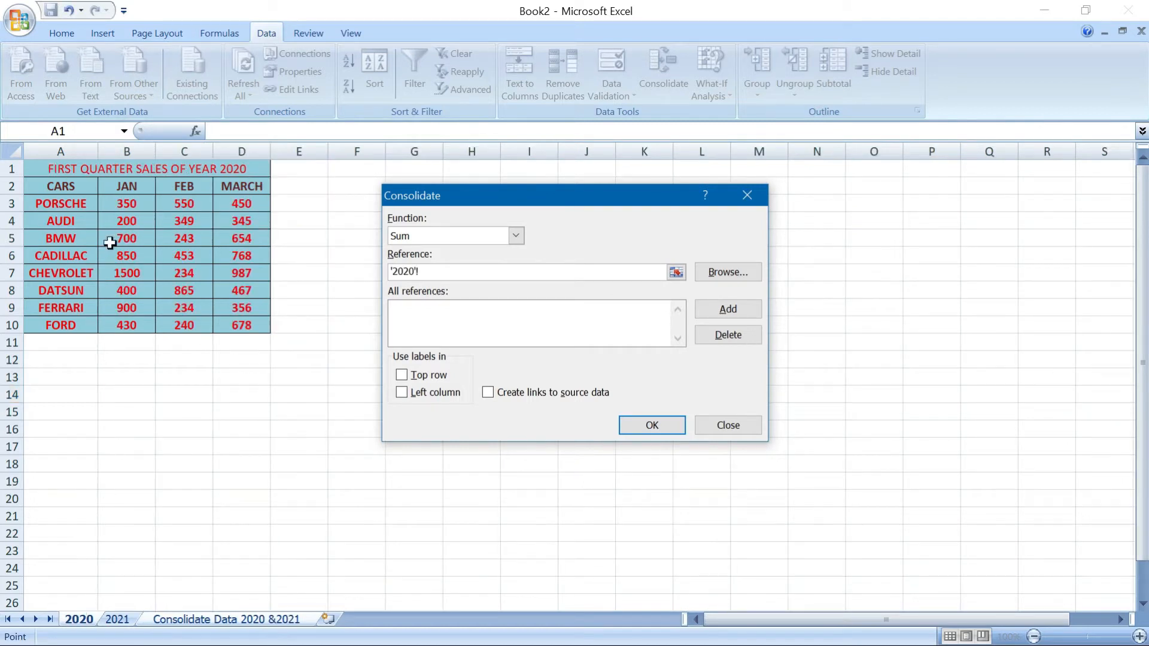
{"action": "left_click_drag", "start_coordinate": [124, 207], "coordinate": [234, 328]}
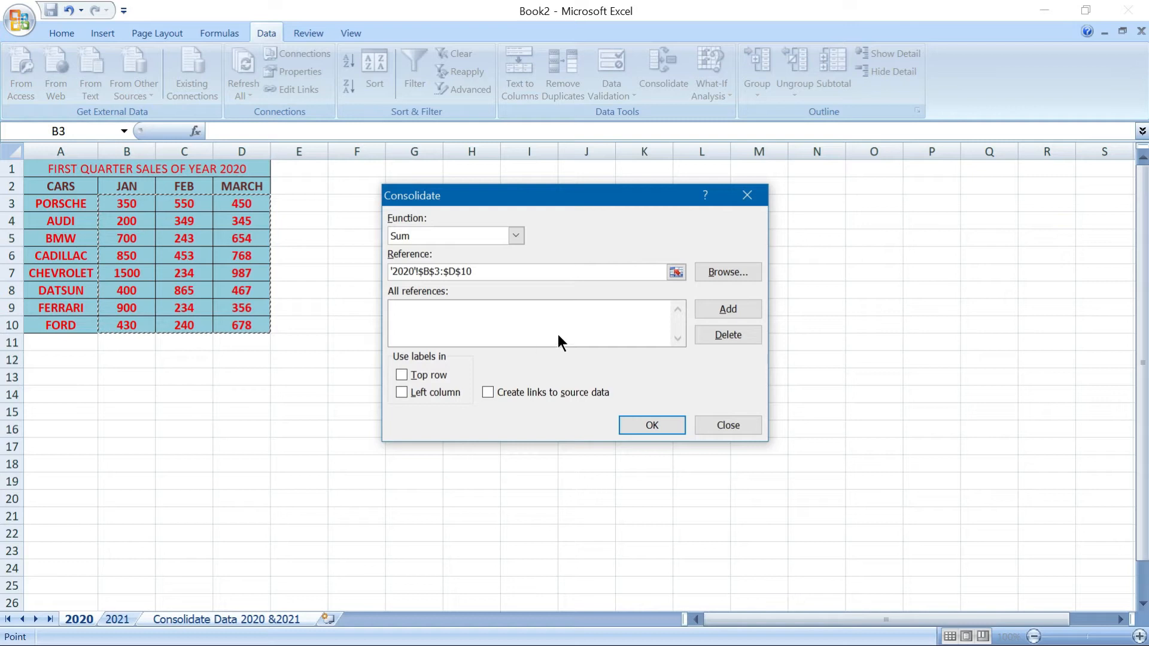
{"action": "left_click", "coordinate": [517, 238]}
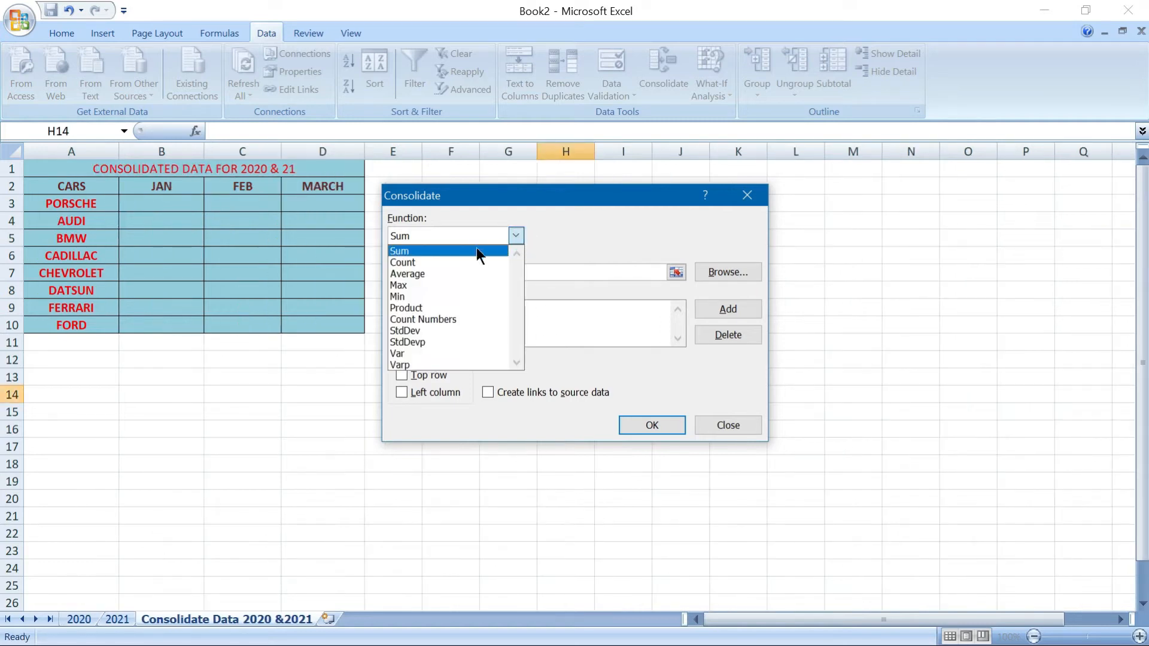
{"action": "left_click", "coordinate": [448, 251]}
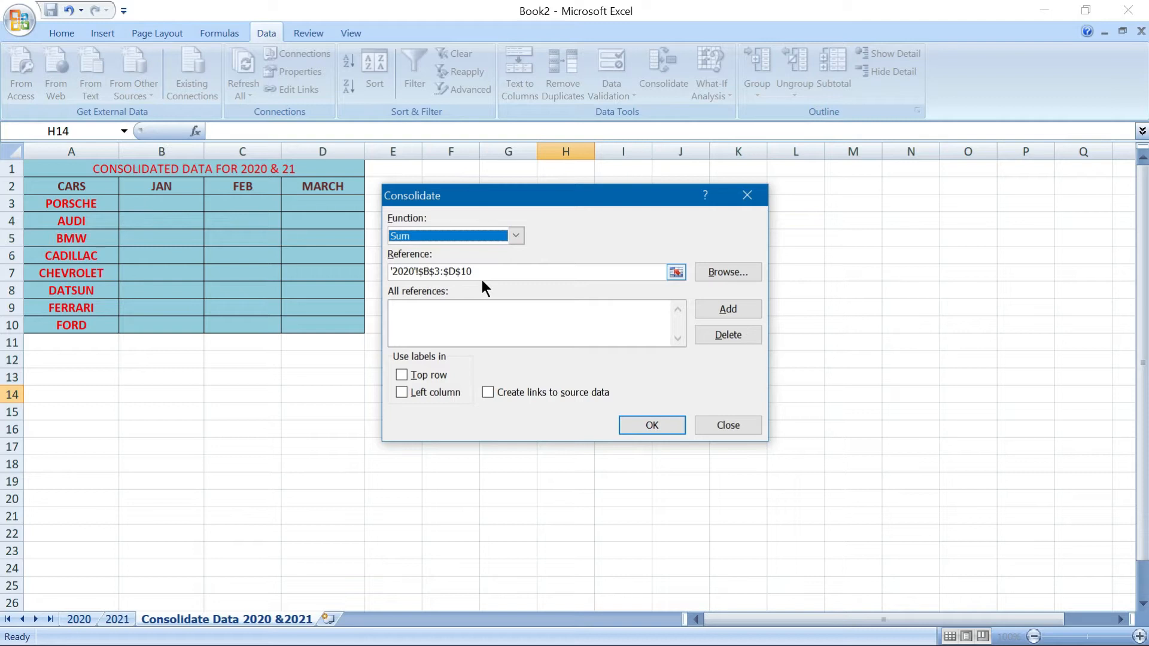
{"action": "left_click", "coordinate": [706, 308]}
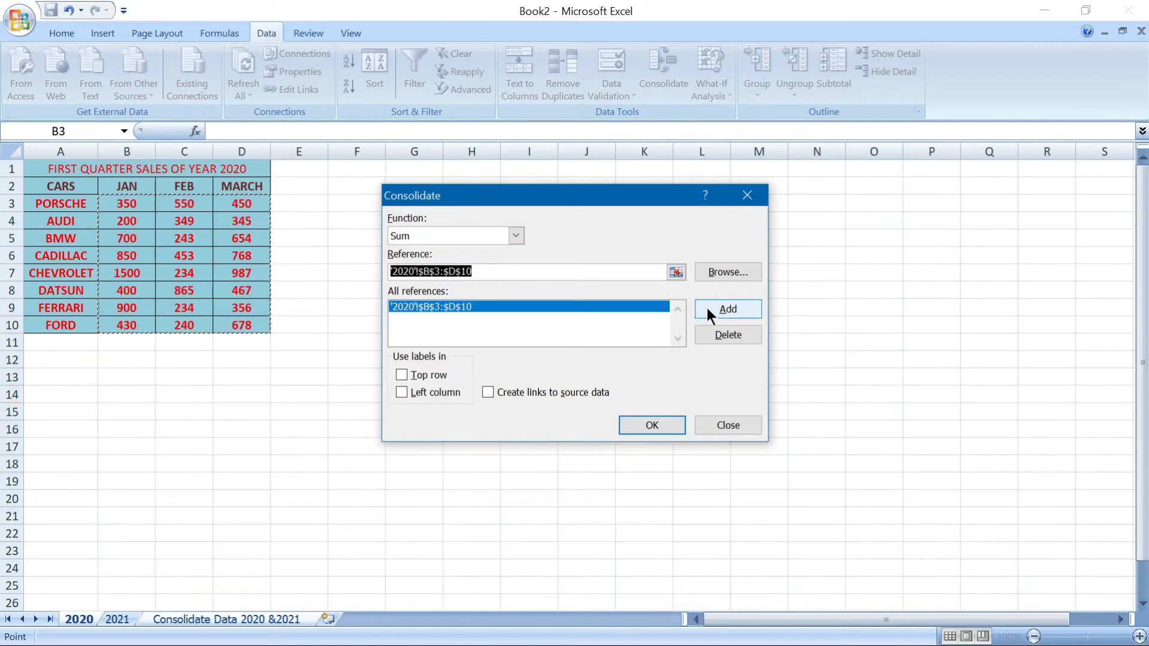
- Add the 2021 sheet's range B3:D10 as the second reference and run the consolidation into the cells starting at H14
{"action": "left_click", "coordinate": [117, 620]}
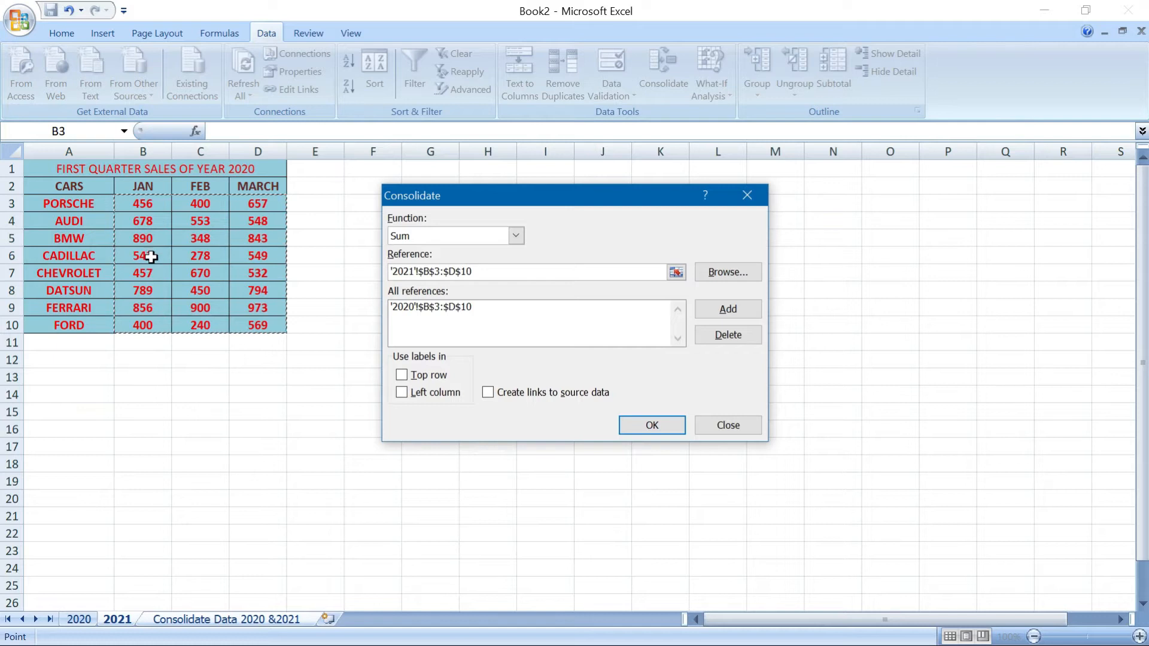
{"action": "left_click_drag", "start_coordinate": [144, 205], "coordinate": [239, 323]}
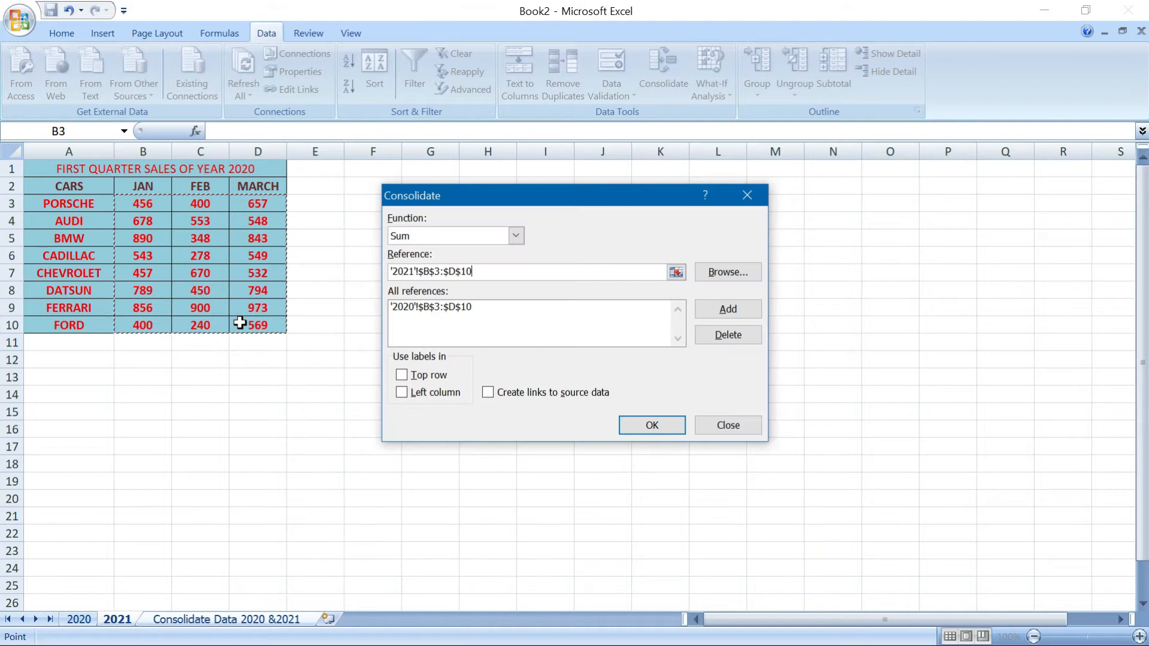
{"action": "left_click", "coordinate": [723, 312]}
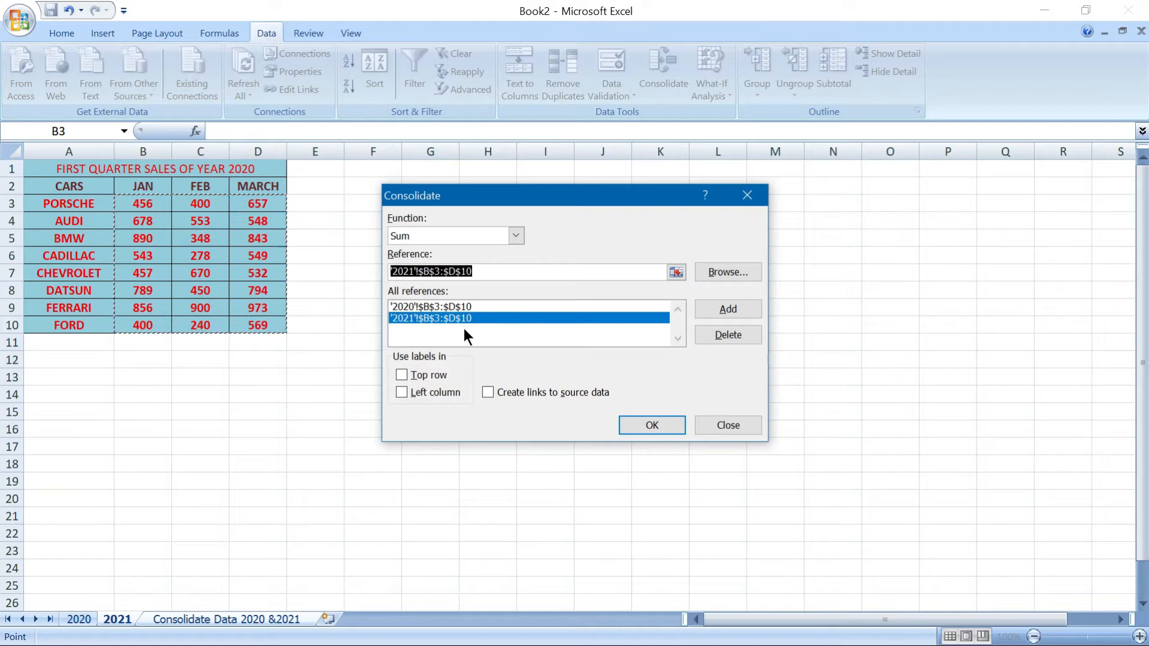
{"action": "left_click", "coordinate": [646, 425]}
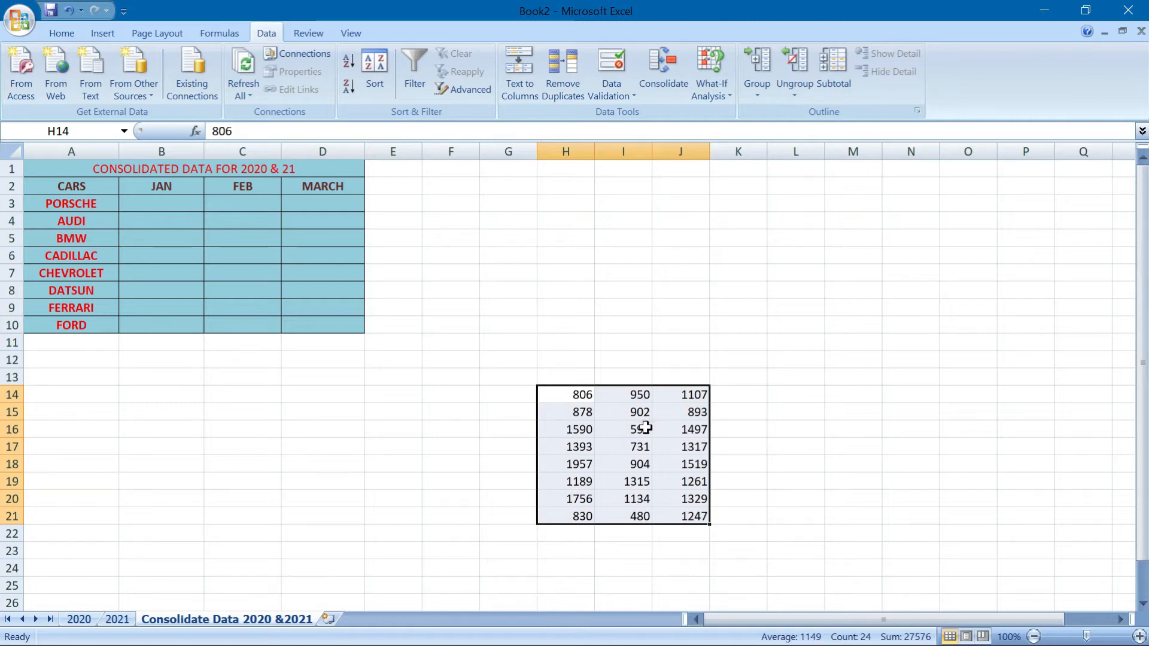
- Clear the consolidated figures from H14:J21 and select cell B3 of the consolidated table as the destination
{"action": "key", "text": "Delete"}
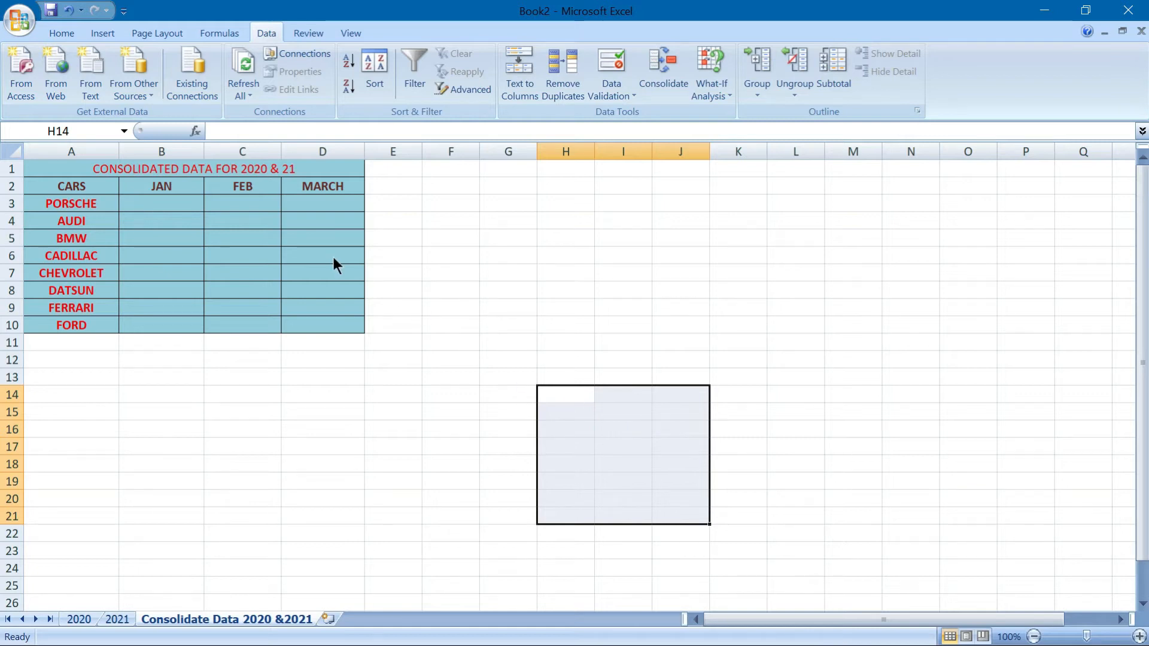
{"action": "left_click", "coordinate": [186, 205]}
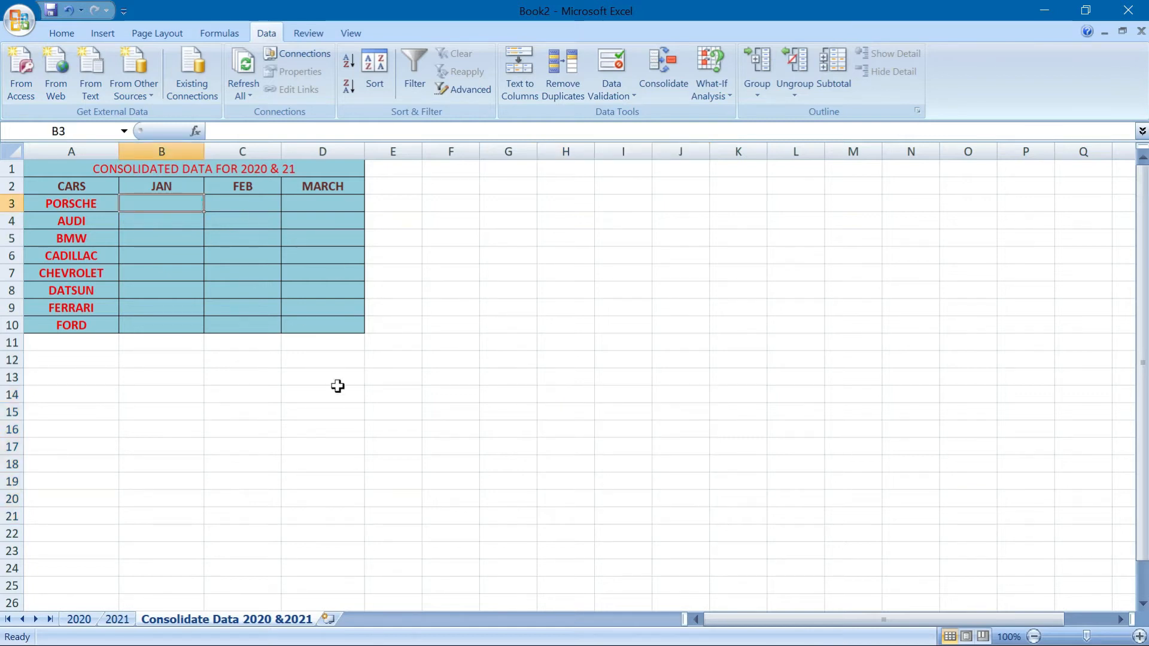
{"action": "left_click", "coordinate": [76, 620]}
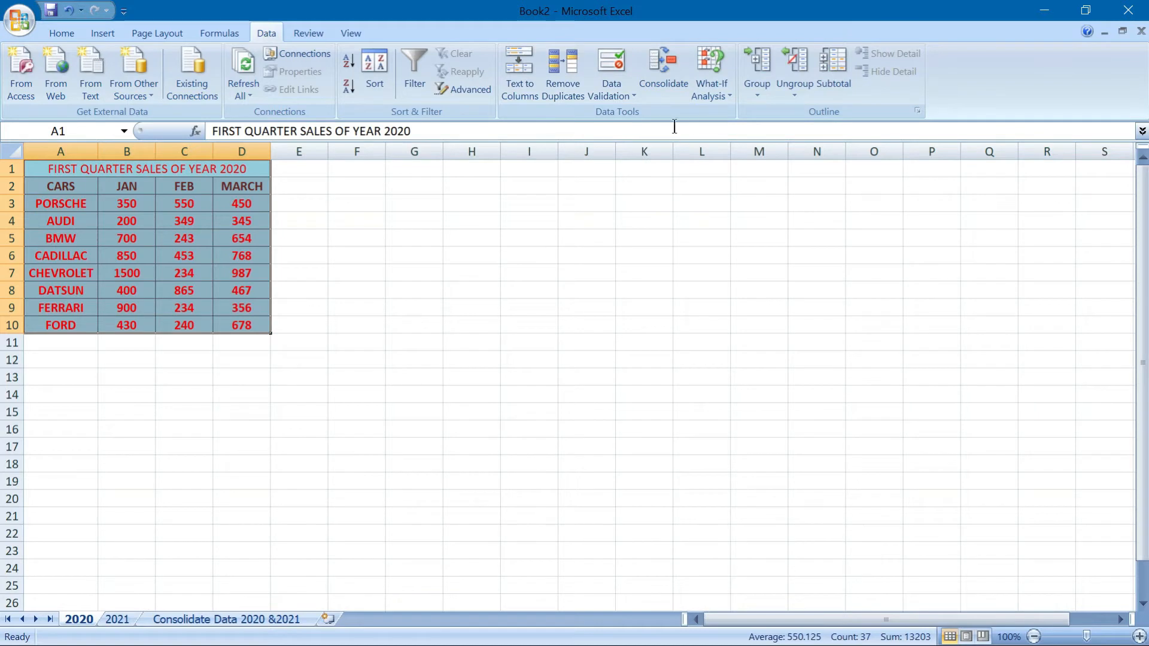
{"action": "left_click", "coordinate": [670, 80]}
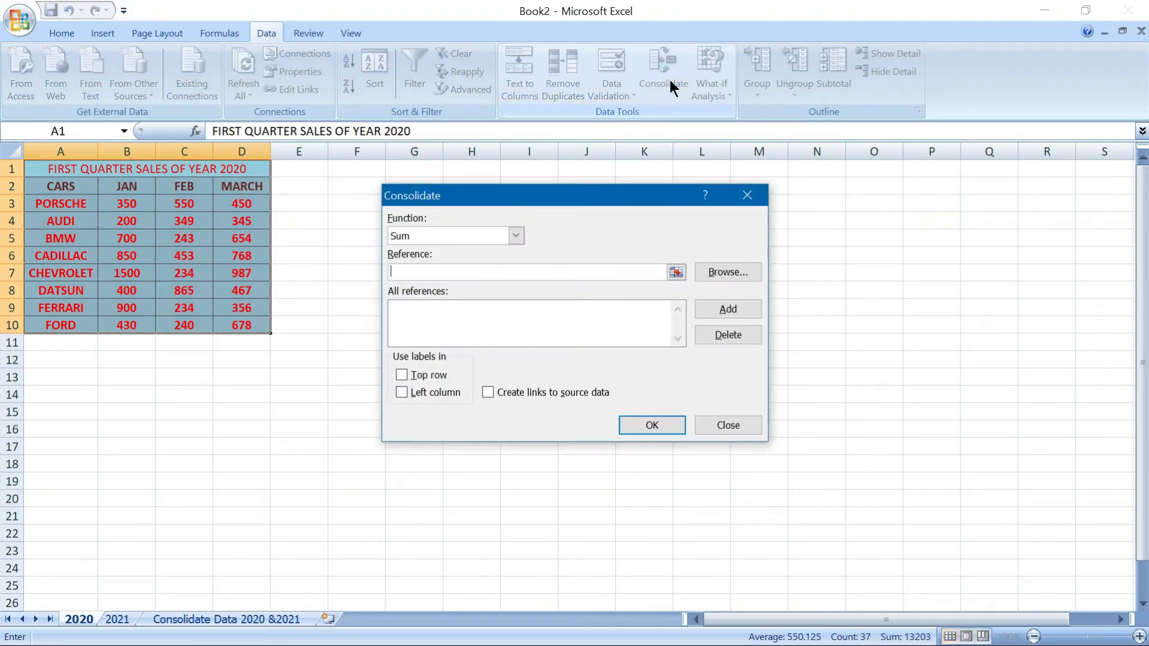
{"action": "left_click", "coordinate": [513, 237]}
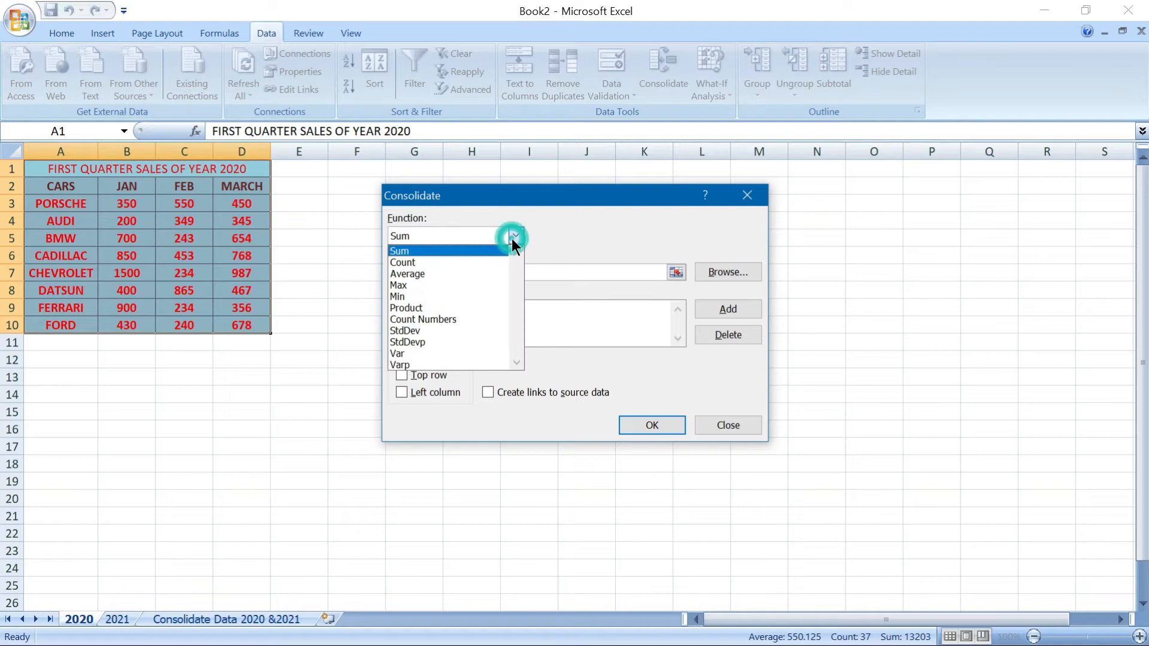
{"action": "left_click", "coordinate": [406, 251]}
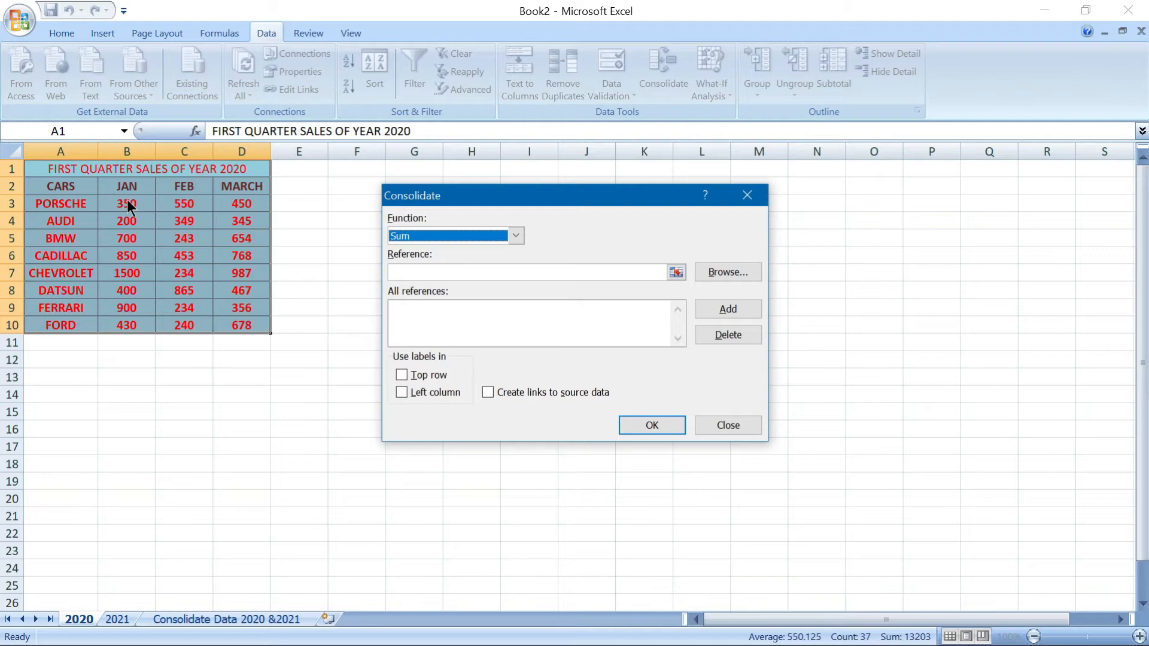
{"action": "left_click", "coordinate": [728, 425]}
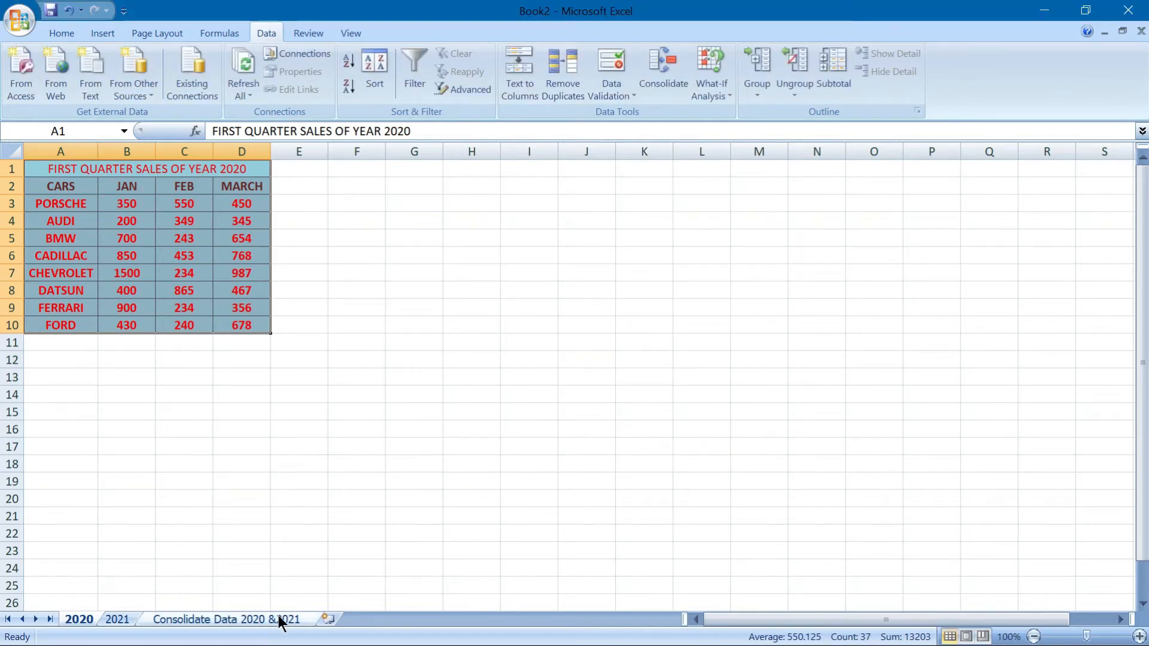
{"action": "left_click", "coordinate": [279, 619]}
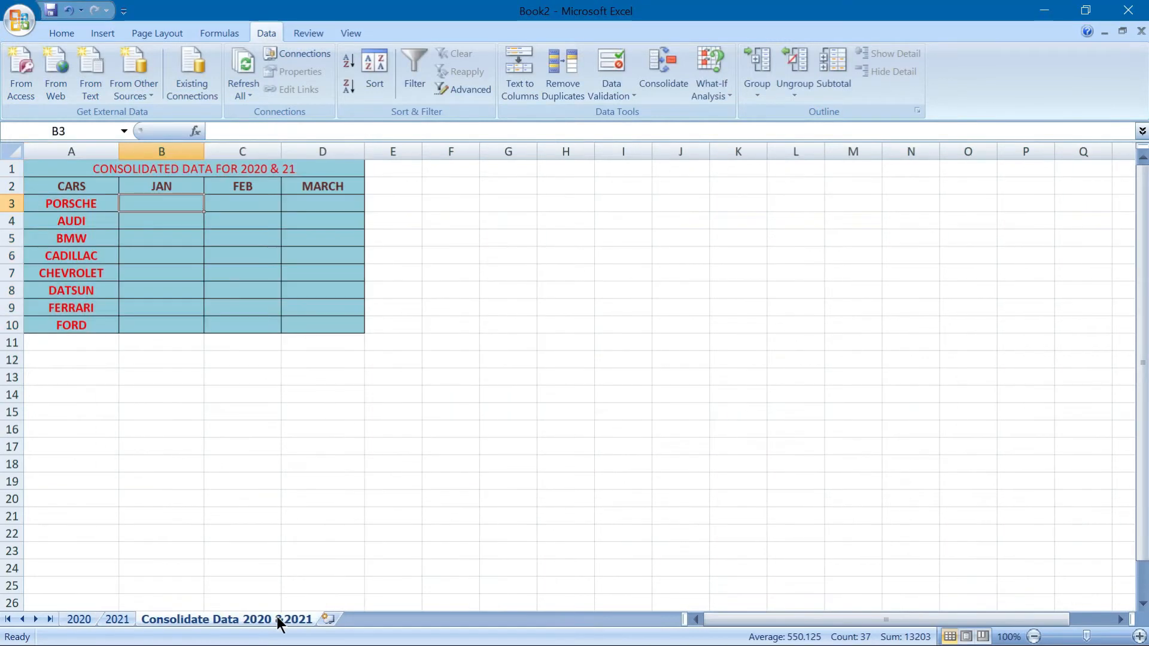
- Open the Consolidate settings for cell B3 and delete the stored 2020 and 2021 range references
{"action": "left_click", "coordinate": [659, 60]}
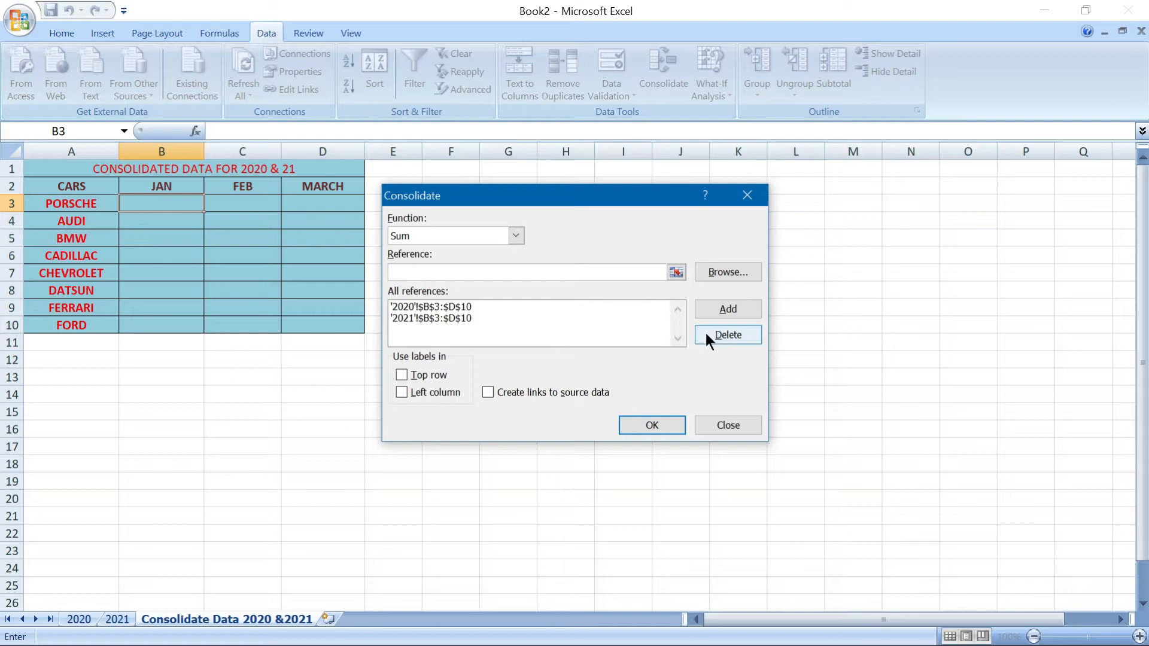
{"action": "left_click", "coordinate": [461, 307]}
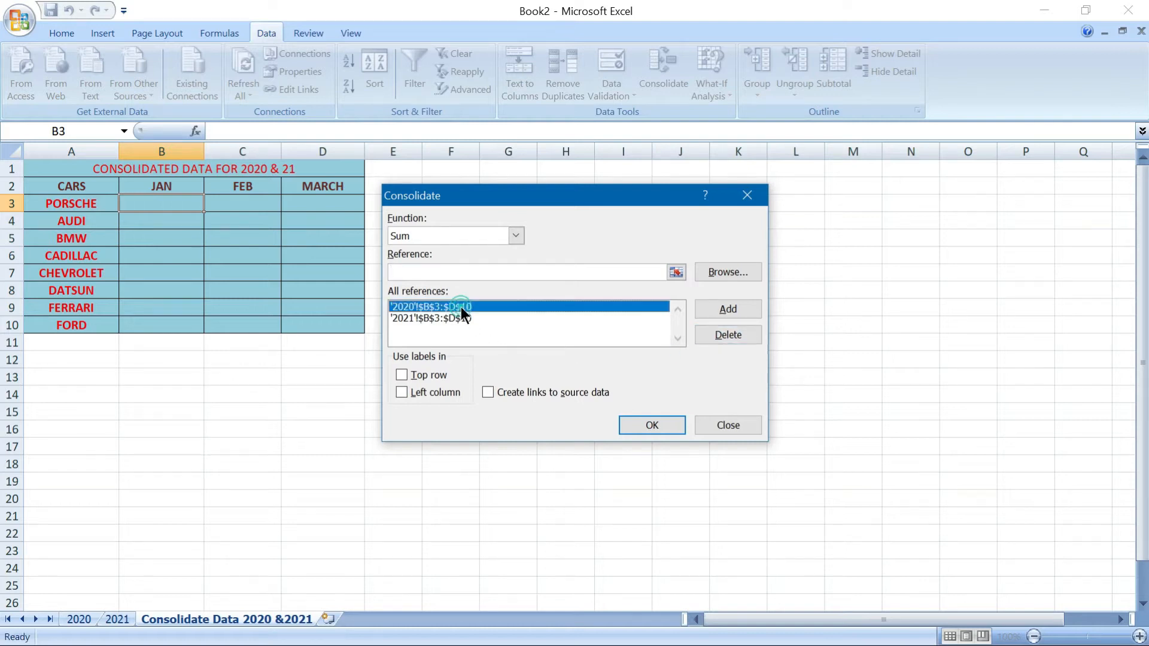
{"action": "left_click", "coordinate": [712, 333]}
{"action": "left_click", "coordinate": [504, 306]}
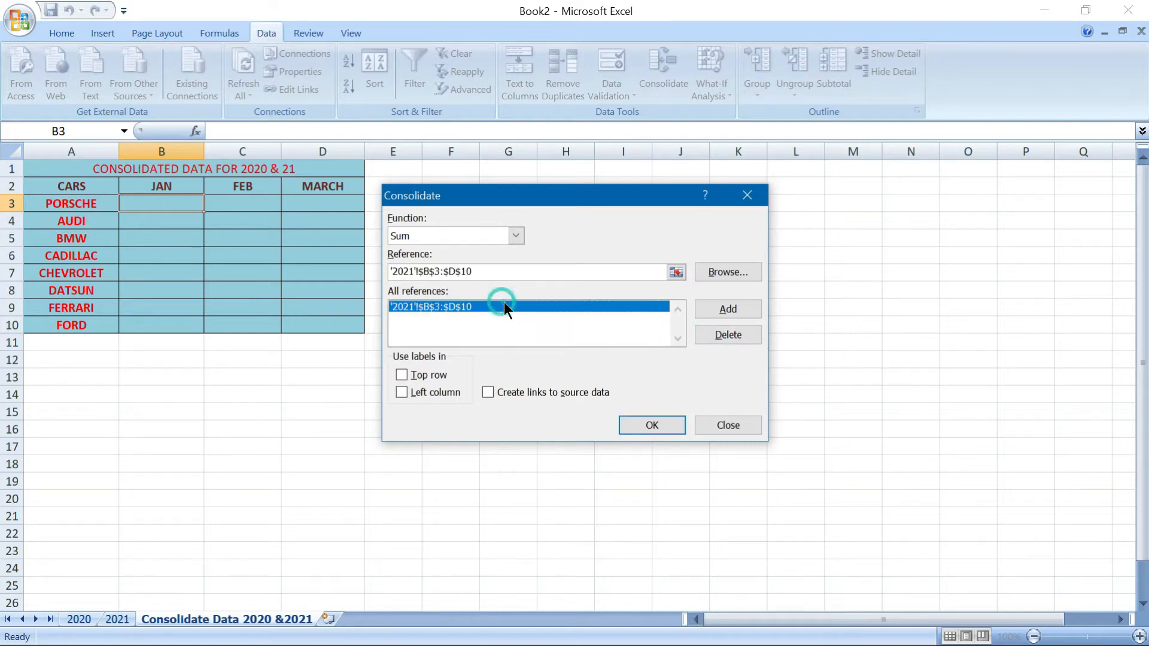
{"action": "left_click", "coordinate": [716, 333]}
- Choose Sum as the consolidation function and add the 2020 sheet's sales figures B3:D10 as the first reference
{"action": "left_click", "coordinate": [515, 235]}
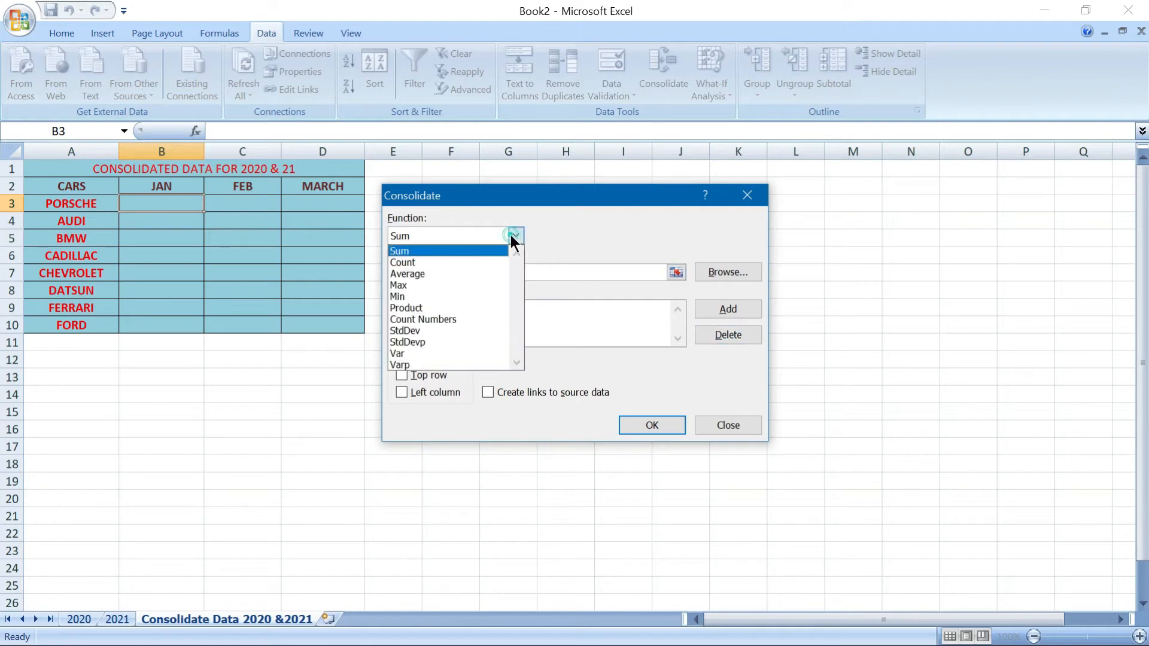
{"action": "left_click", "coordinate": [416, 251]}
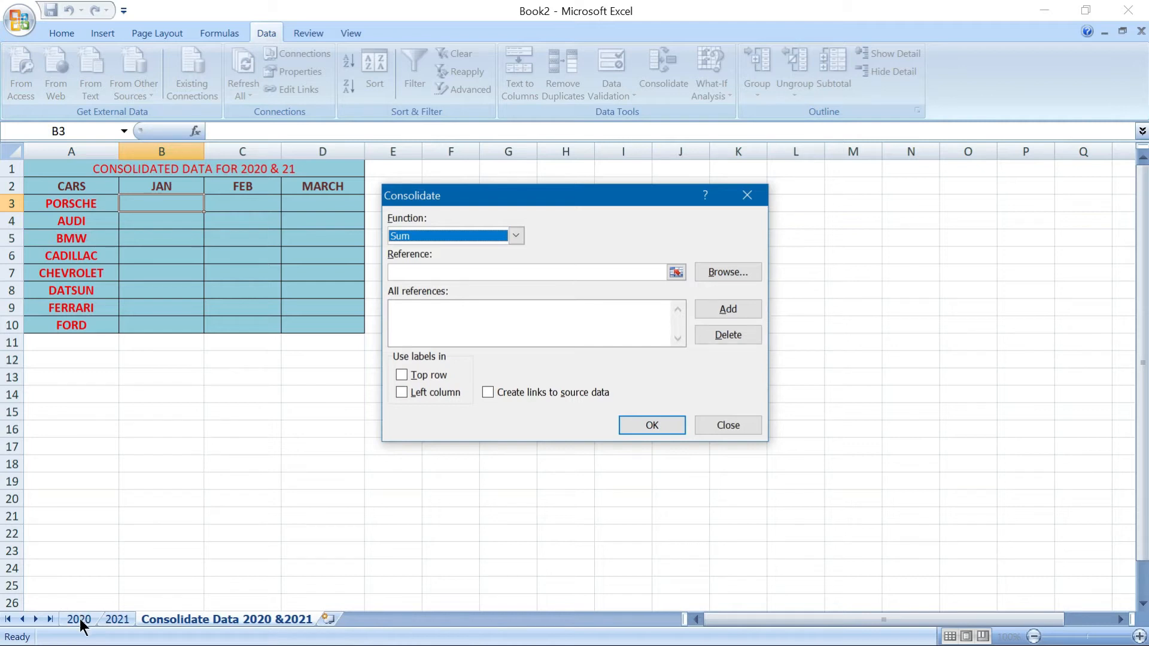
{"action": "left_click", "coordinate": [512, 273]}
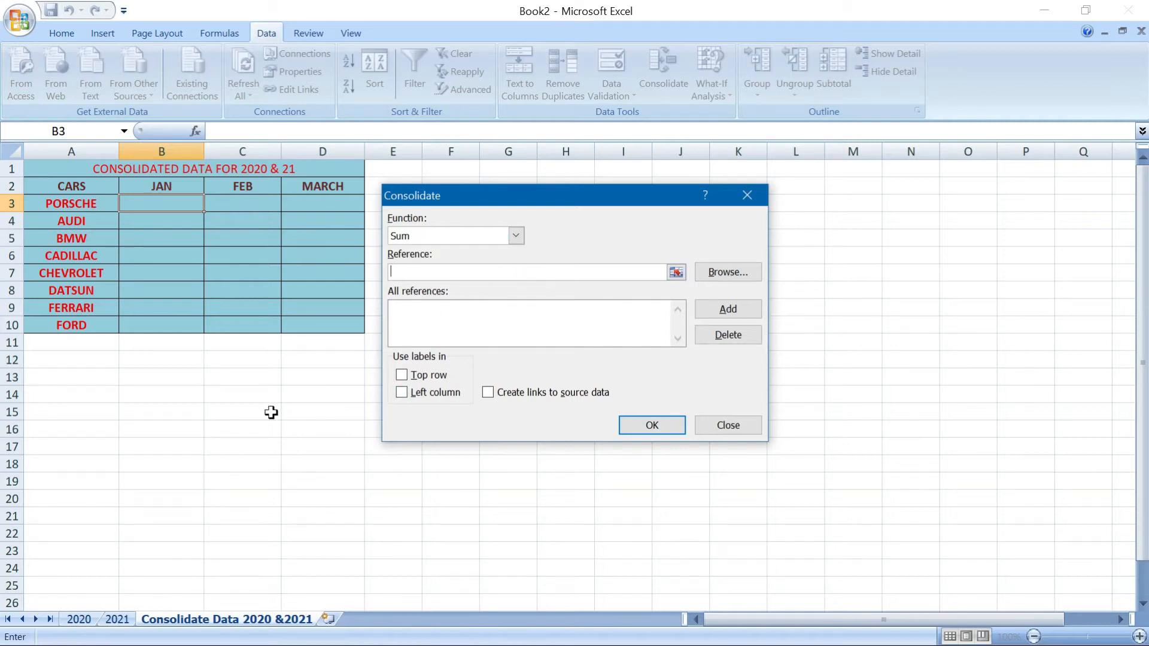
{"action": "left_click", "coordinate": [85, 618]}
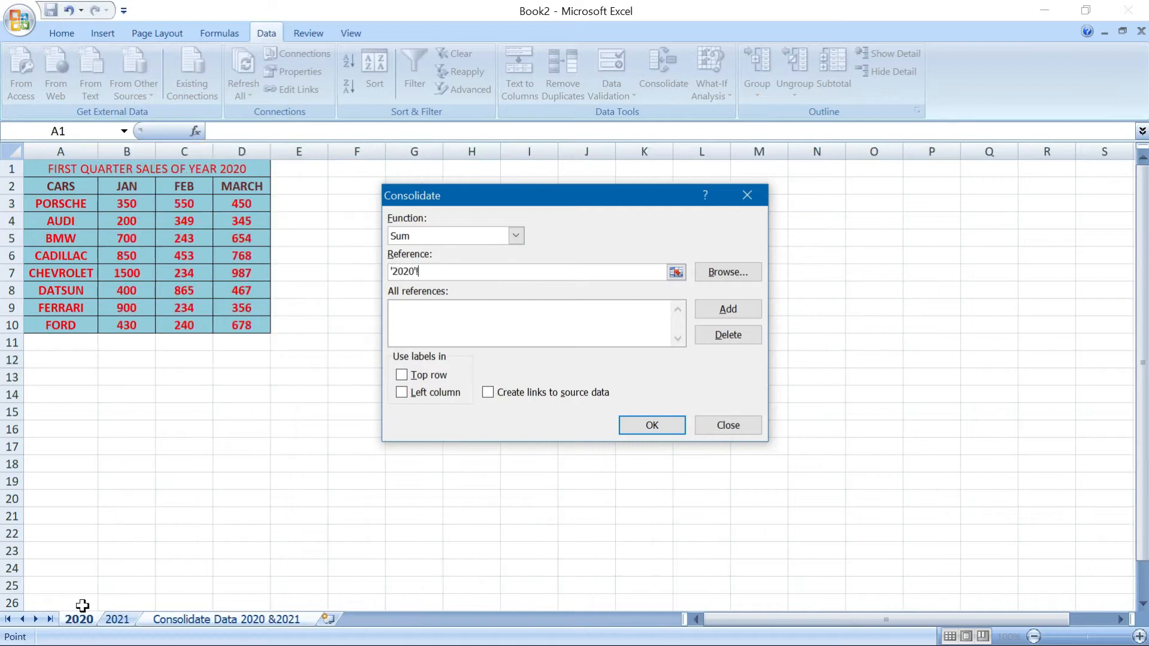
{"action": "left_click_drag", "start_coordinate": [124, 205], "coordinate": [238, 325]}
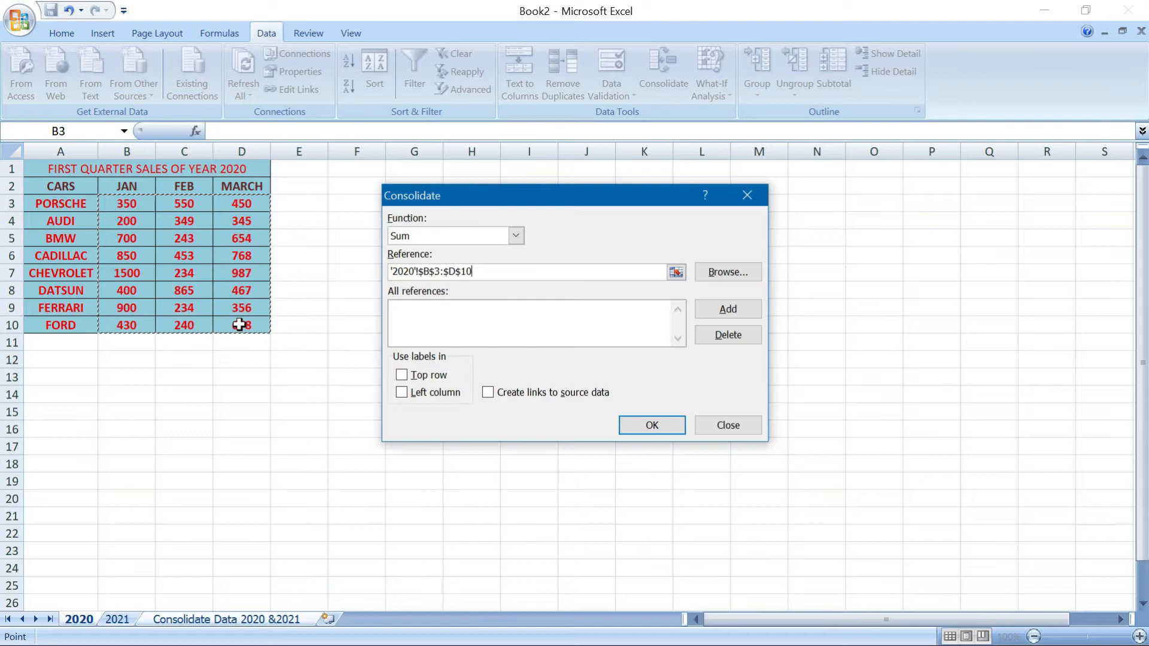
{"action": "left_click", "coordinate": [741, 311]}
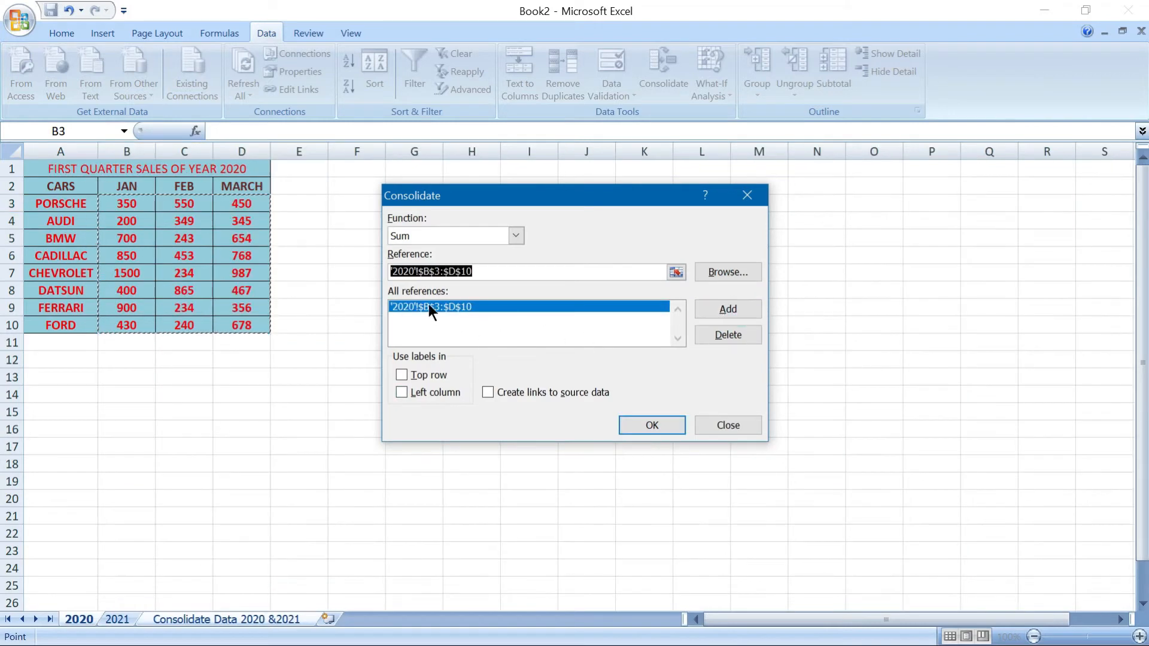
- Add the 2021 sheet's sales figures B3:D10 as the second reference and check the referenced ranges on both year sheets
{"action": "left_click", "coordinate": [117, 619]}
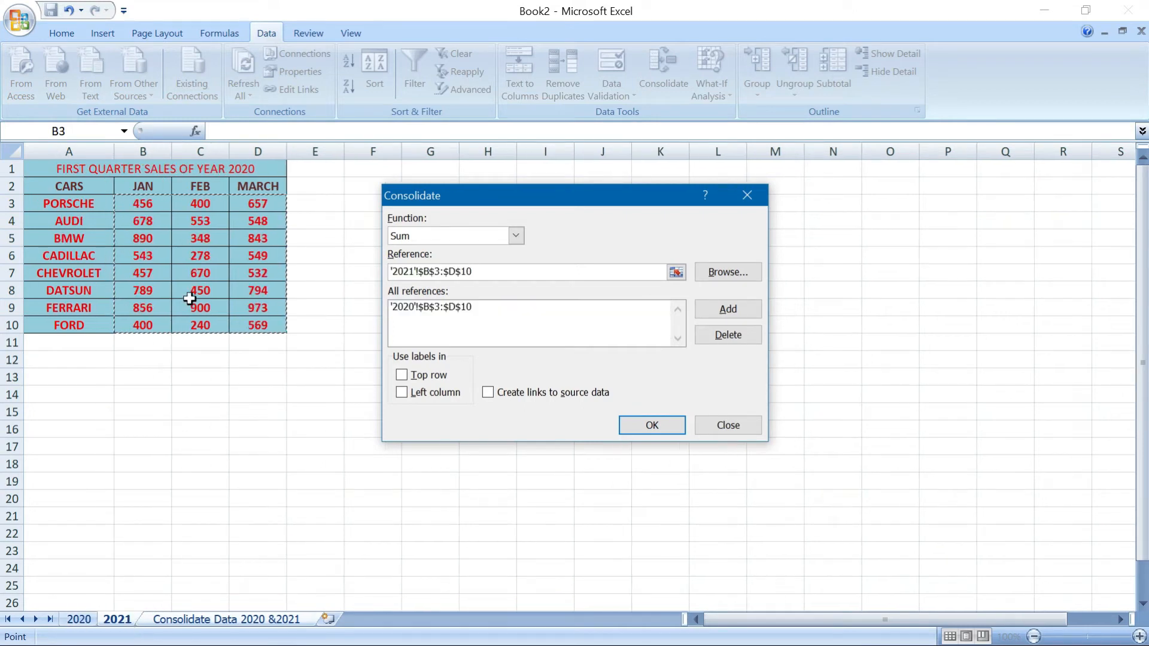
{"action": "left_click_drag", "start_coordinate": [148, 205], "coordinate": [253, 328]}
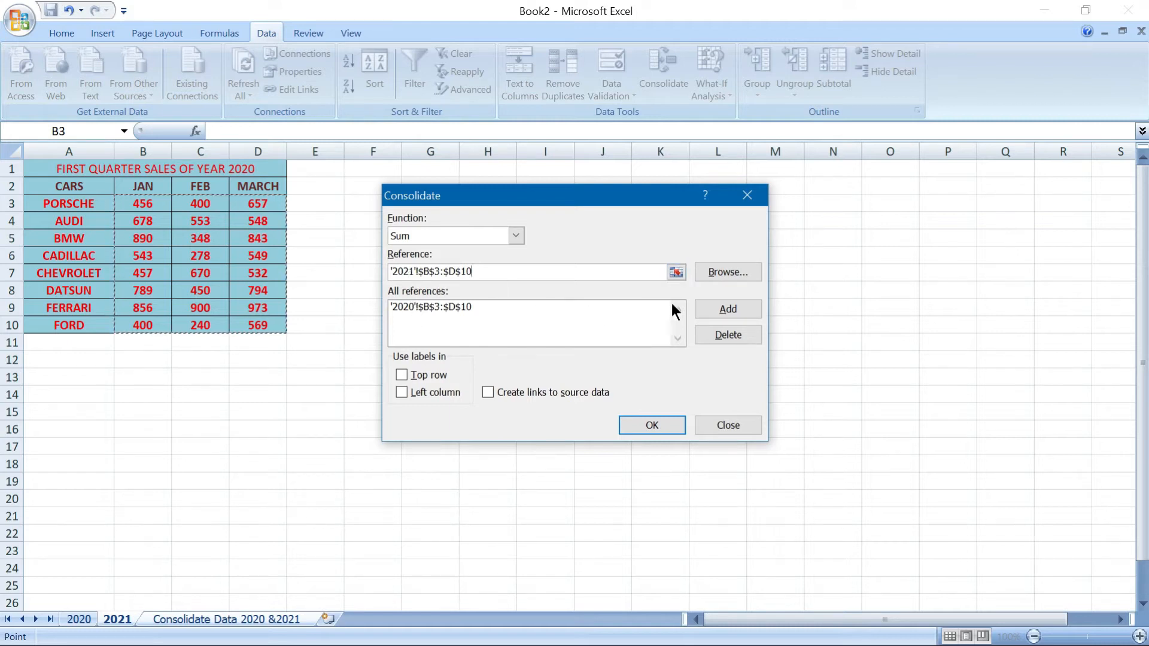
{"action": "left_click", "coordinate": [721, 309]}
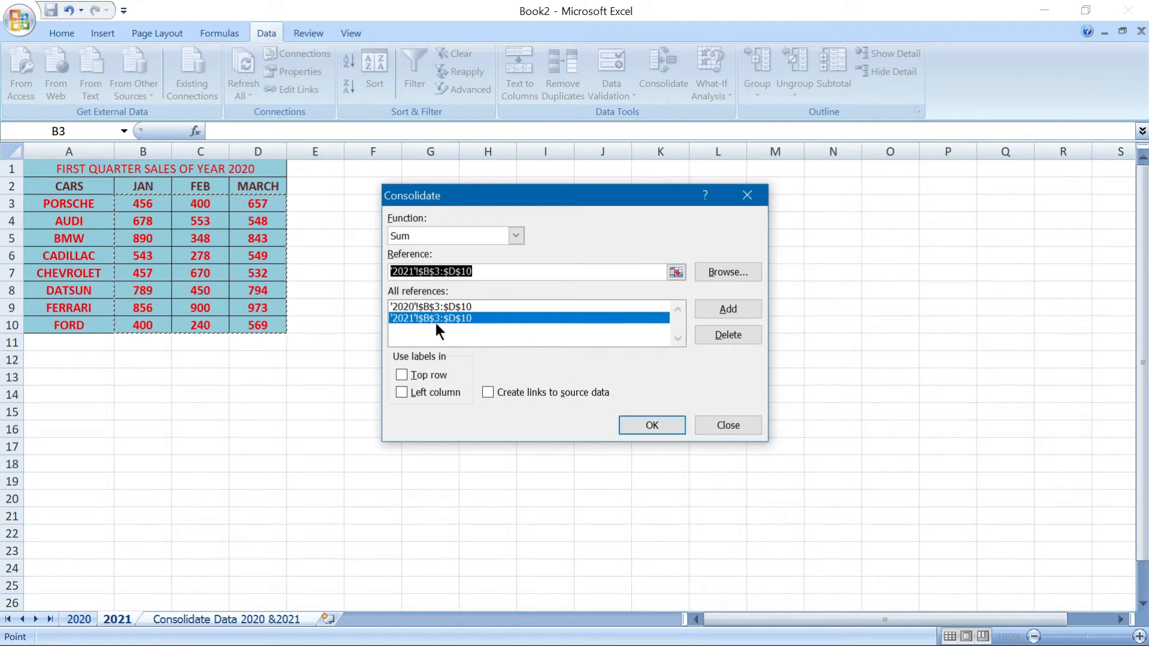
{"action": "left_click", "coordinate": [78, 619]}
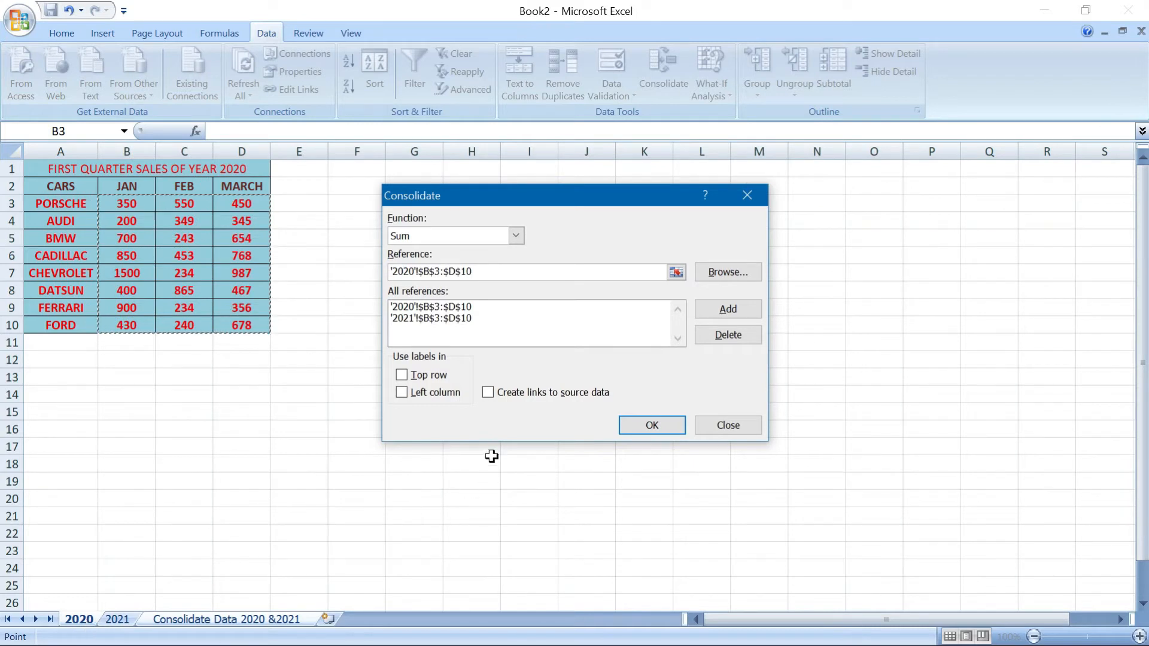
{"action": "left_click", "coordinate": [117, 619]}
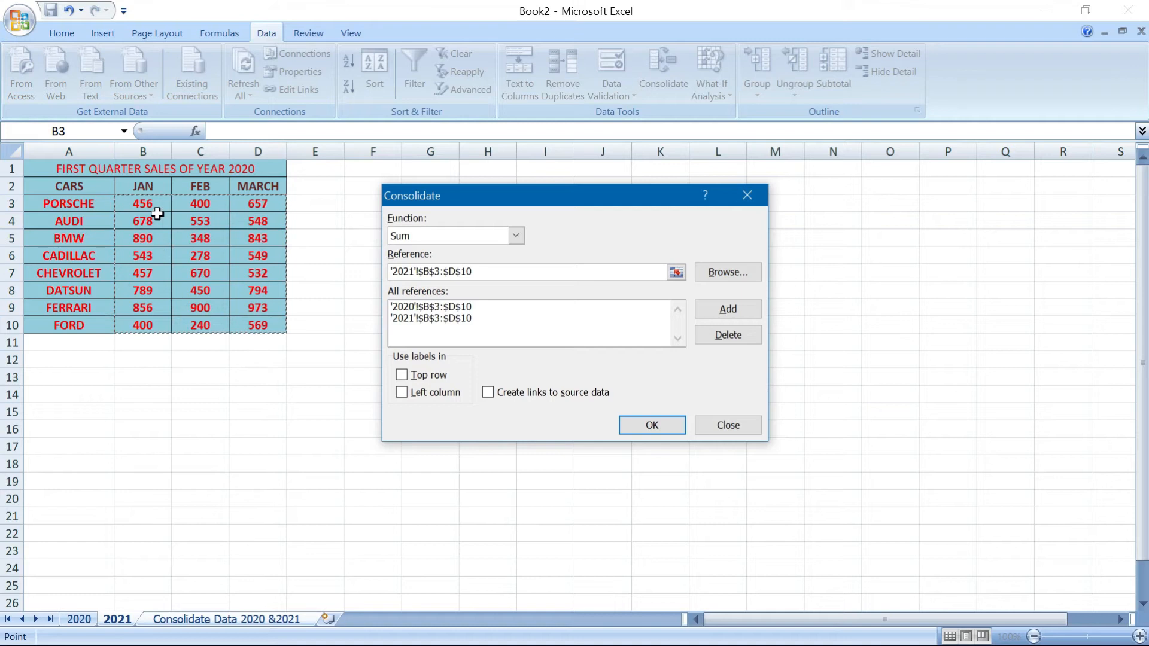
- Run the Sum consolidation into the combined table and compare its figures with the 2020 and 2021 sheets
{"action": "left_click", "coordinate": [649, 426]}
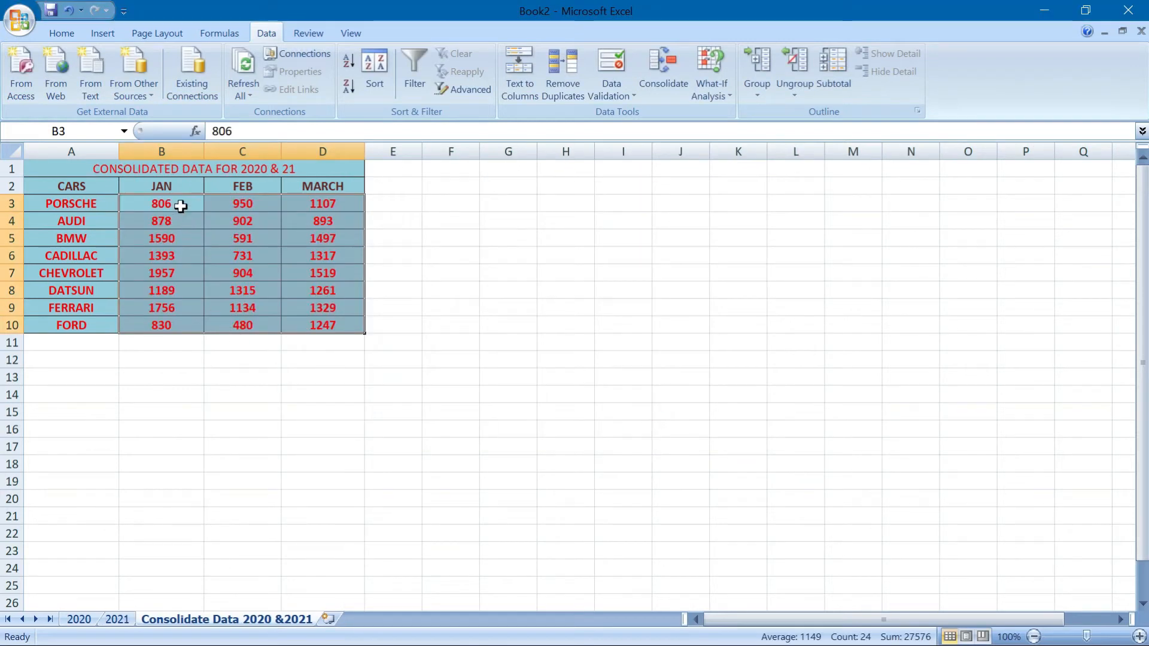
{"action": "left_click", "coordinate": [334, 328]}
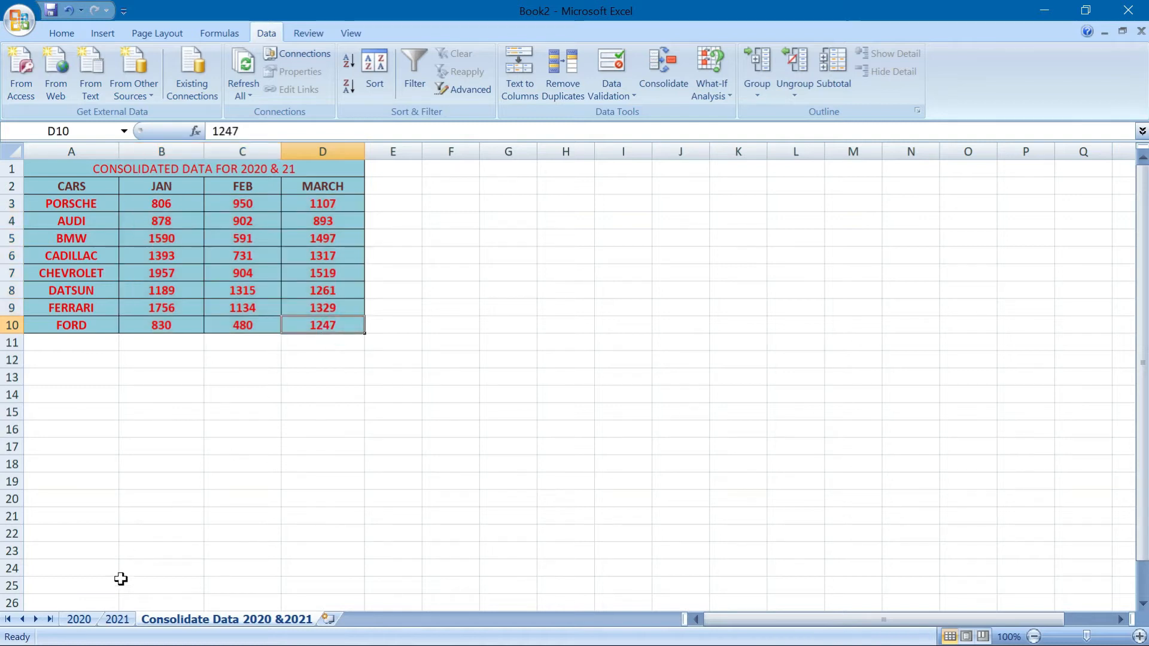
{"action": "left_click", "coordinate": [79, 620]}
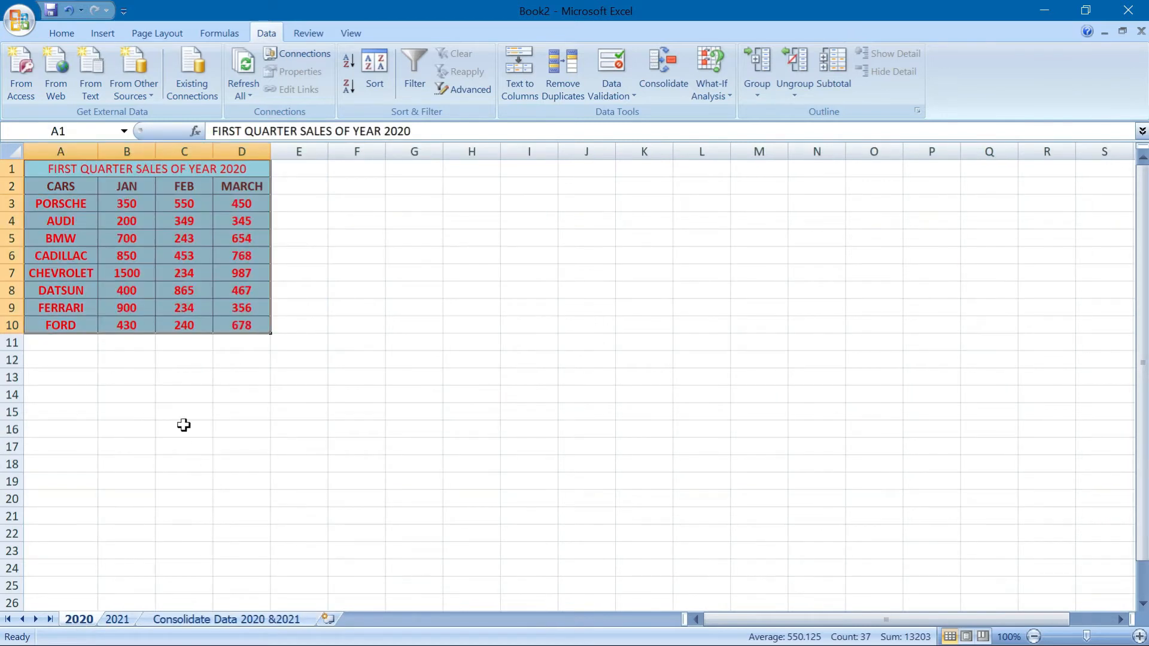
{"action": "left_click", "coordinate": [116, 621]}
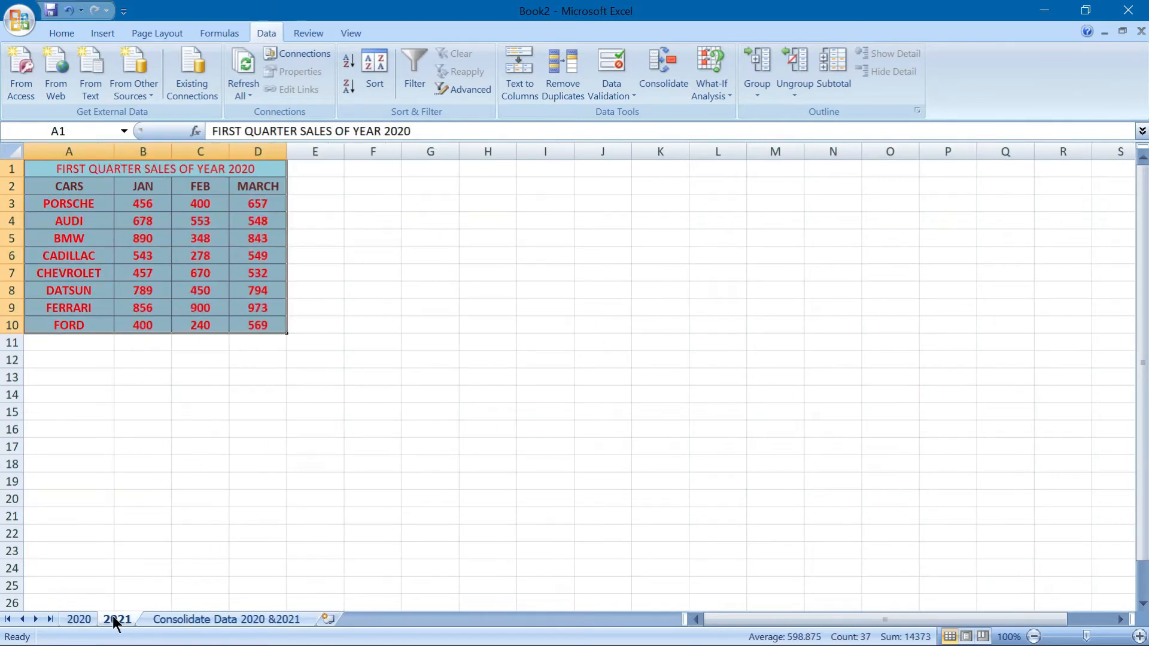
{"action": "left_click", "coordinate": [177, 620]}
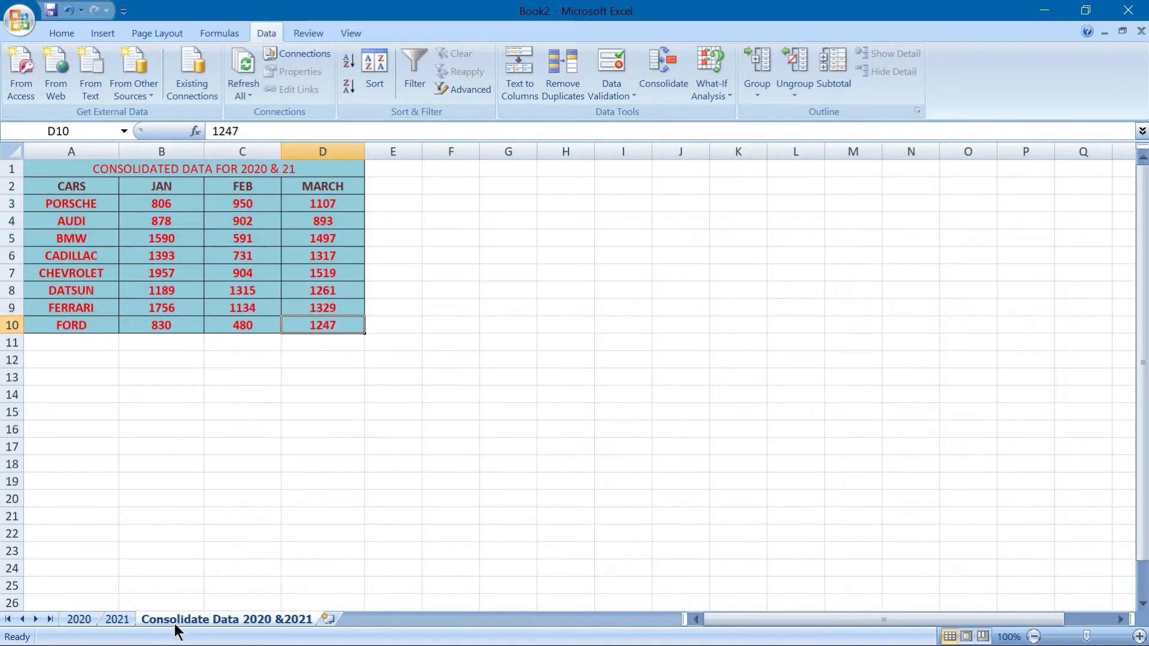
- Enter Ford's March sales from both year sheets beside the combined table, 678 in K6 and 569 in K7
{"action": "left_click", "coordinate": [726, 258]}
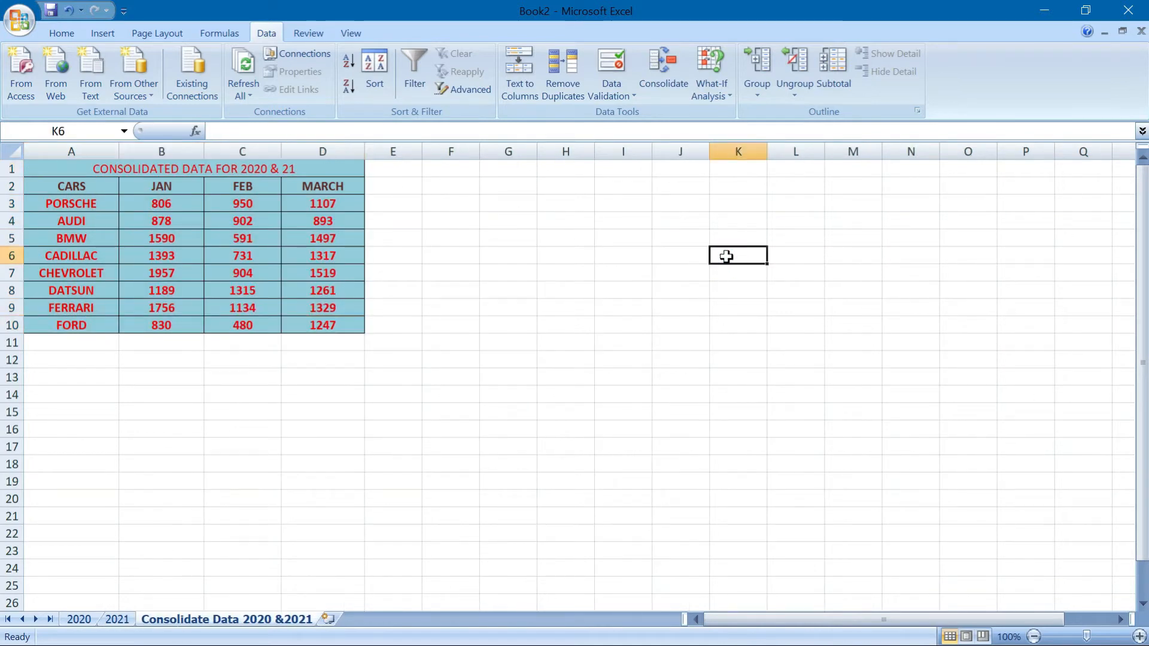
{"action": "type", "text": "678"}
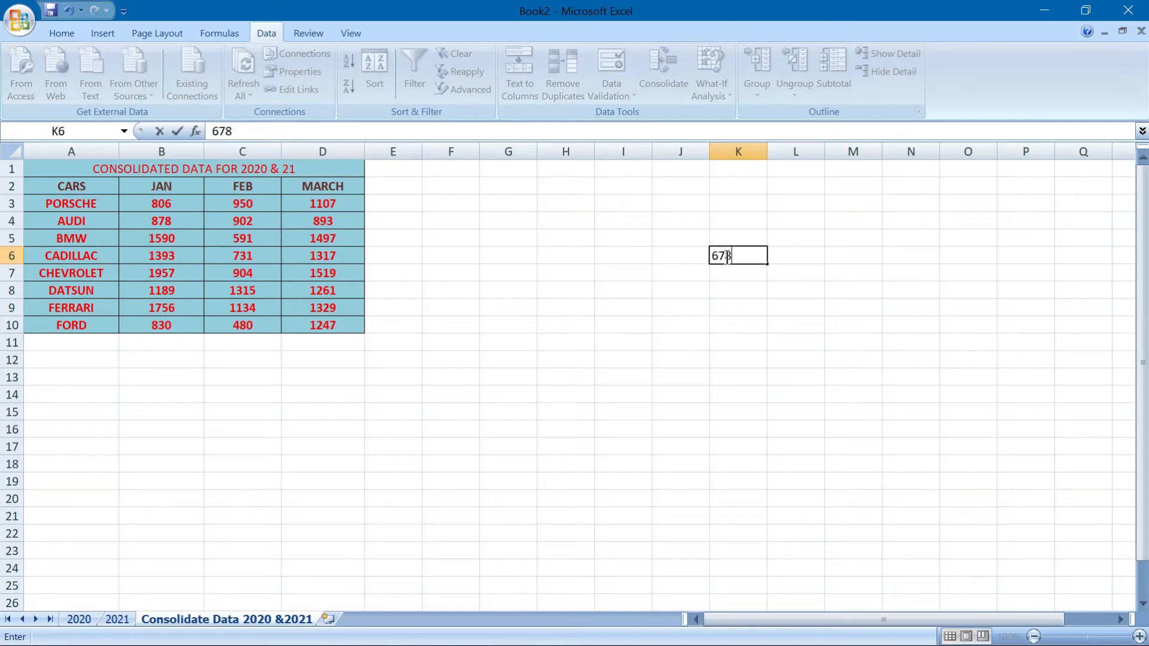
{"action": "key", "text": "Return"}
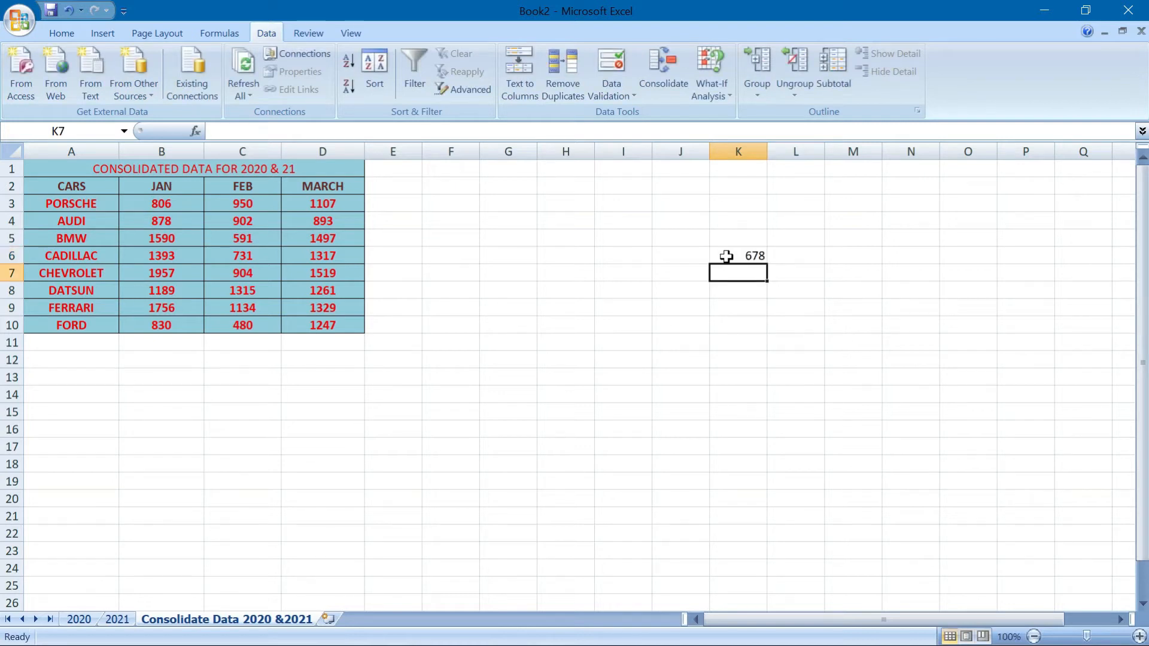
{"action": "left_click", "coordinate": [116, 621]}
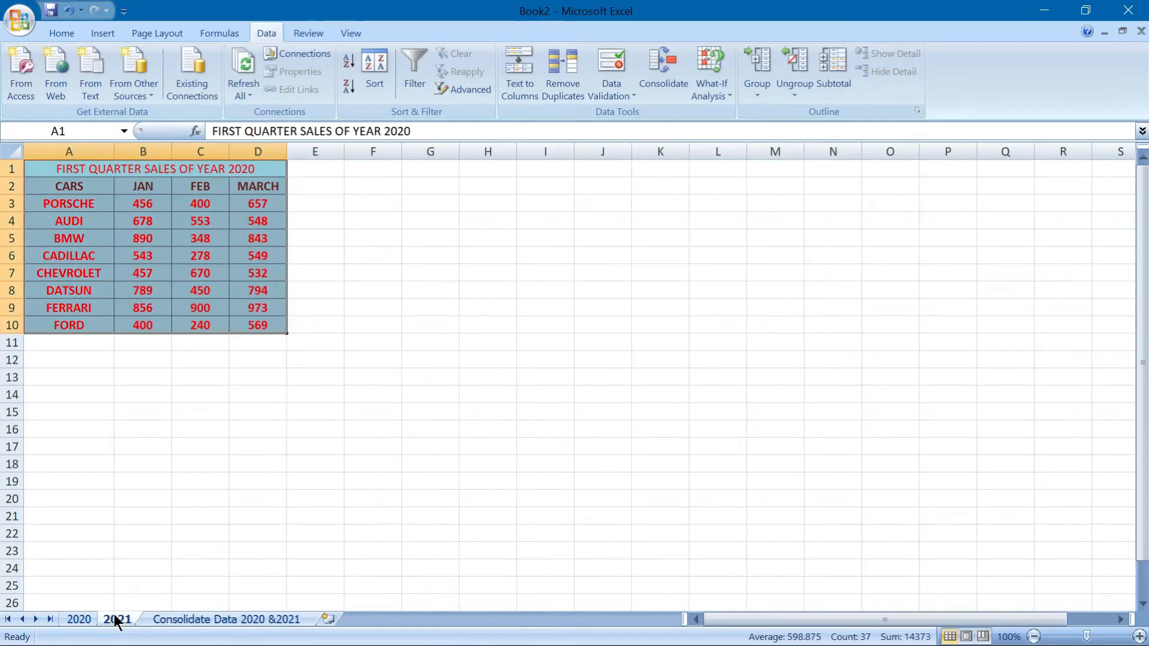
{"action": "left_click", "coordinate": [83, 620]}
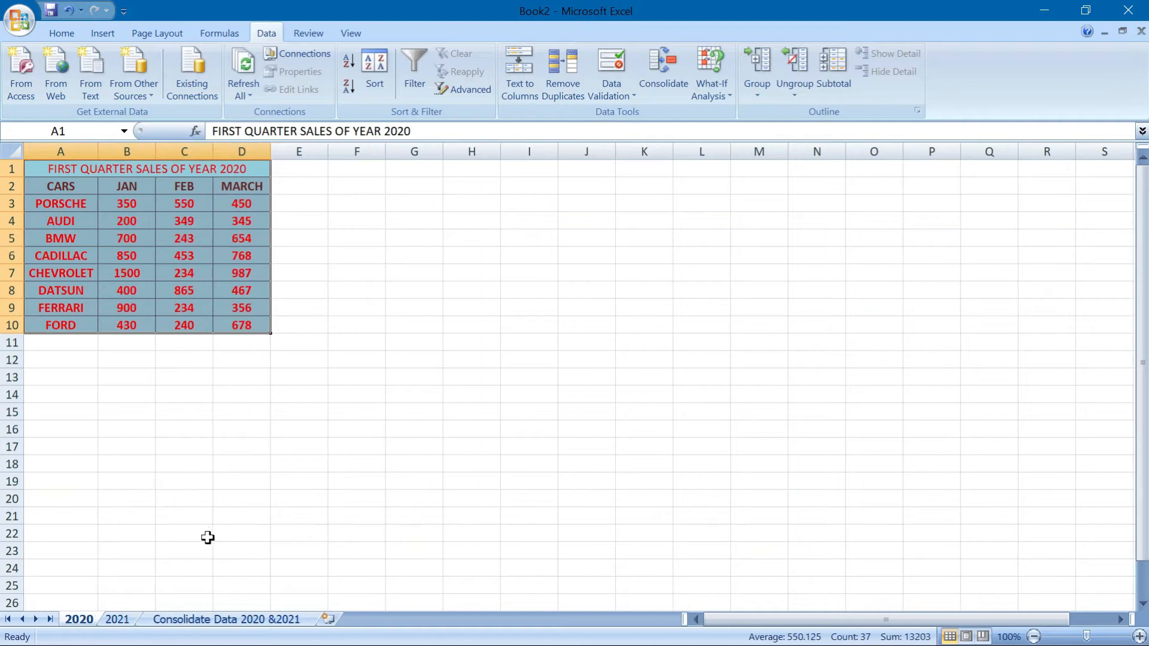
{"action": "left_click", "coordinate": [277, 620]}
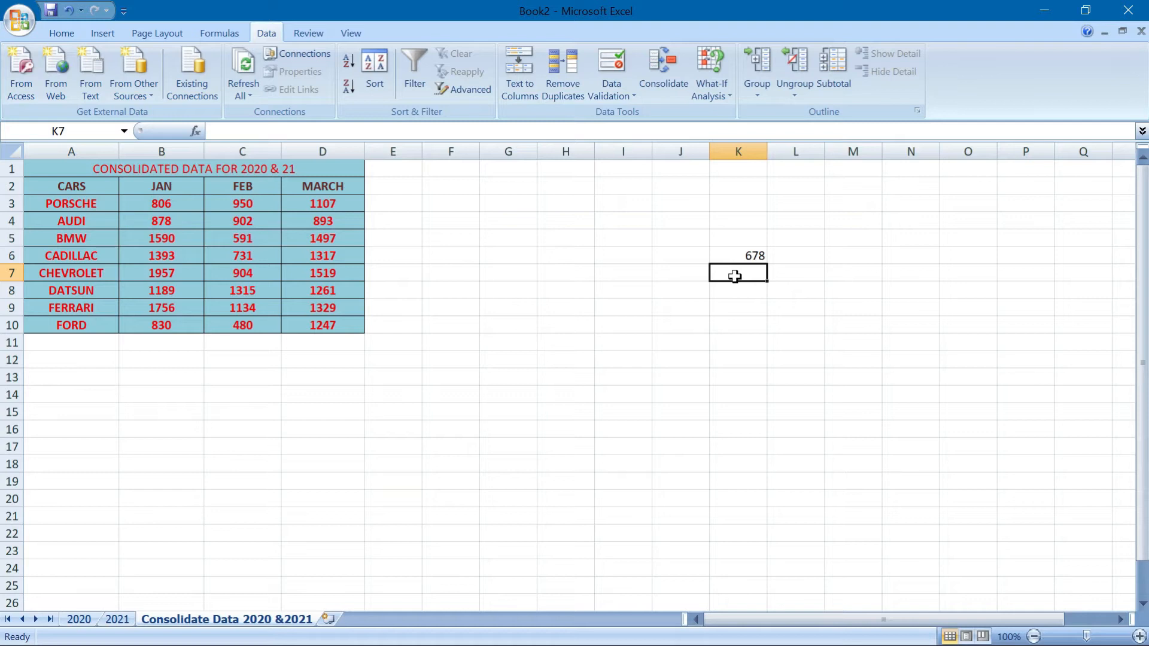
{"action": "type", "text": "569"}
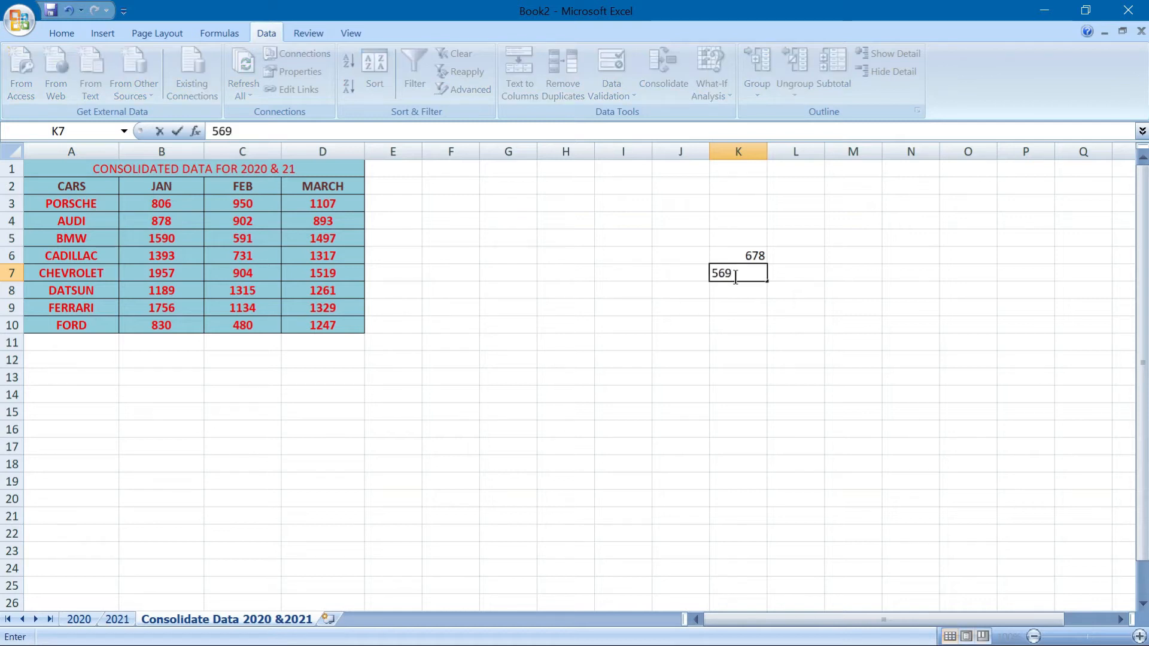
{"action": "key", "text": "Return"}
- Add K6:K7 with AutoSum into K8 and check the sum against Ford's March figure in the combined table
{"action": "left_click_drag", "start_coordinate": [751, 252], "coordinate": [756, 269]}
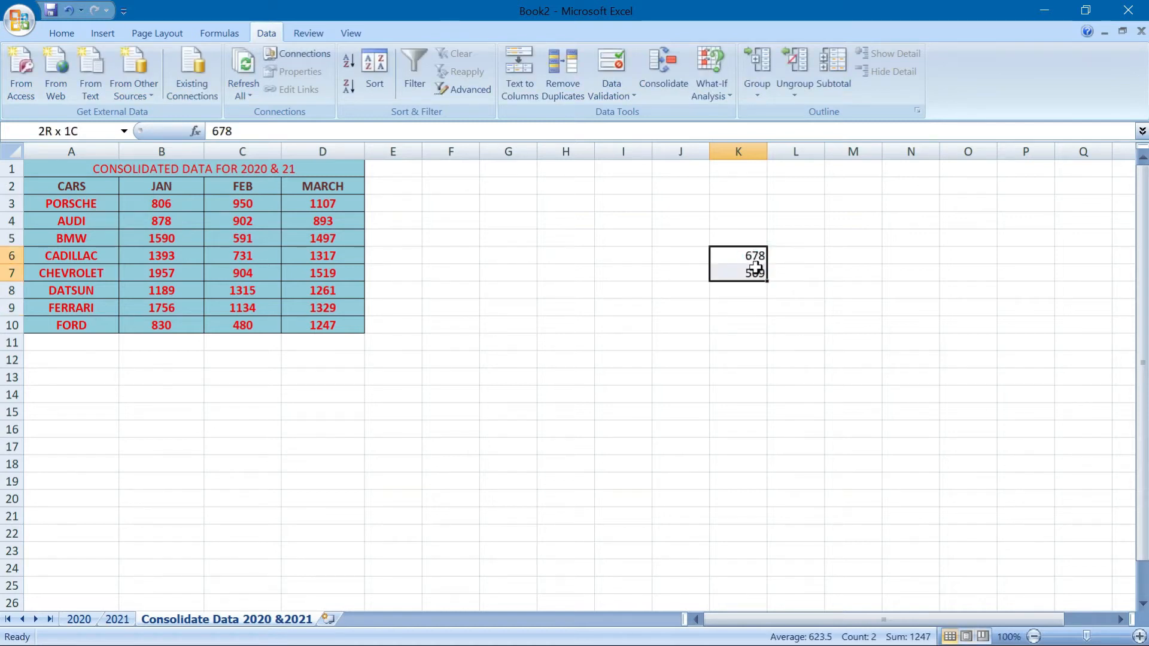
{"action": "left_click", "coordinate": [218, 34]}
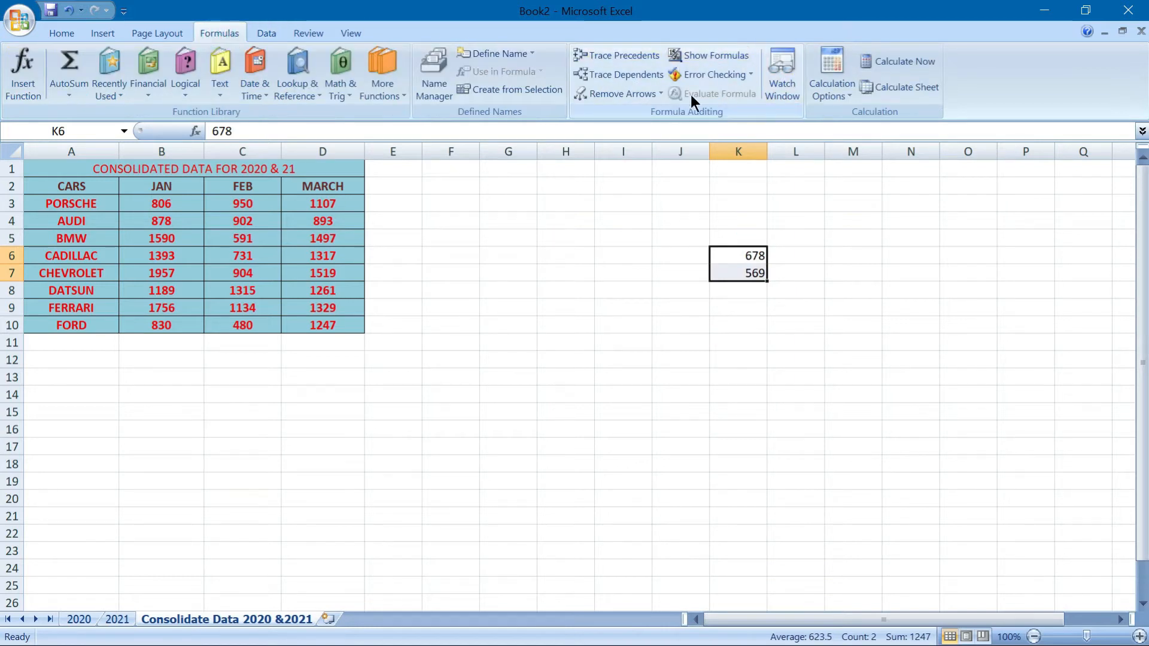
{"action": "left_click", "coordinate": [74, 63]}
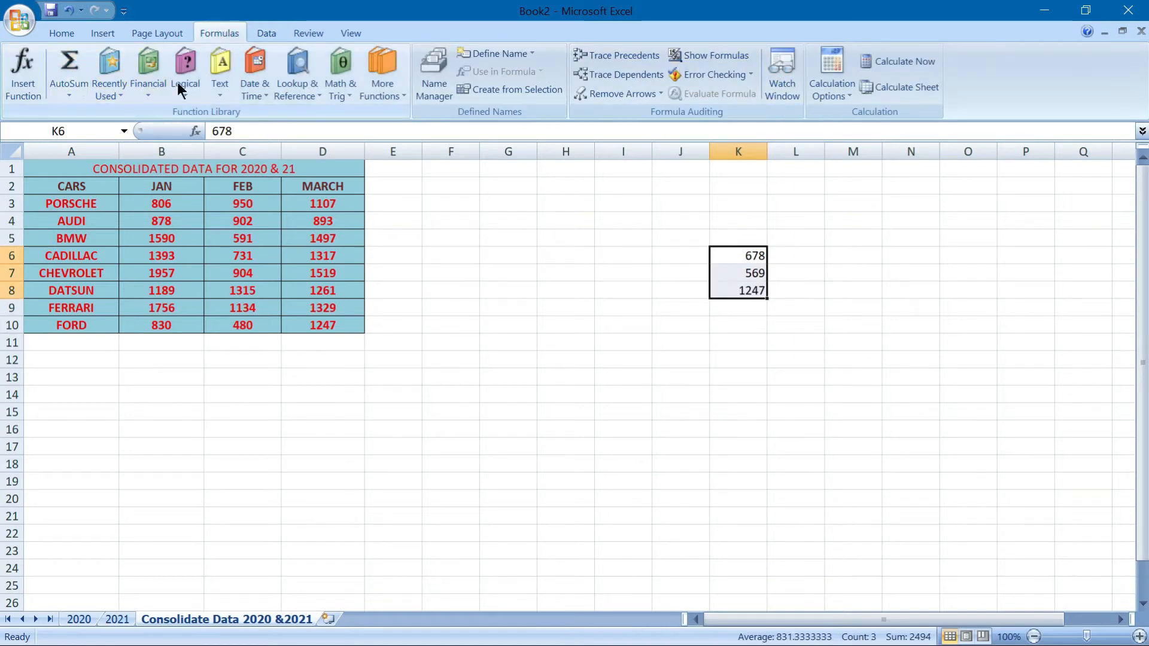
{"action": "left_click", "coordinate": [732, 288]}
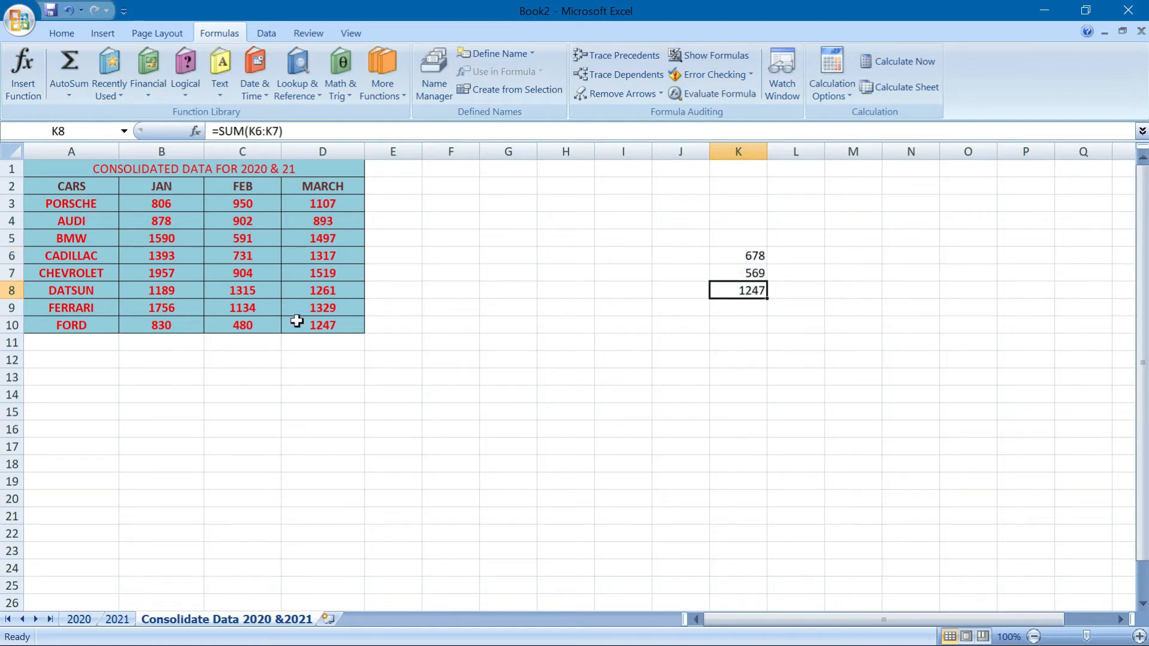
- Clear the check figures from K6:K8 and the consolidated figures from B3:D10
{"action": "left_click_drag", "start_coordinate": [747, 251], "coordinate": [751, 289]}
{"action": "key", "text": "Delete"}
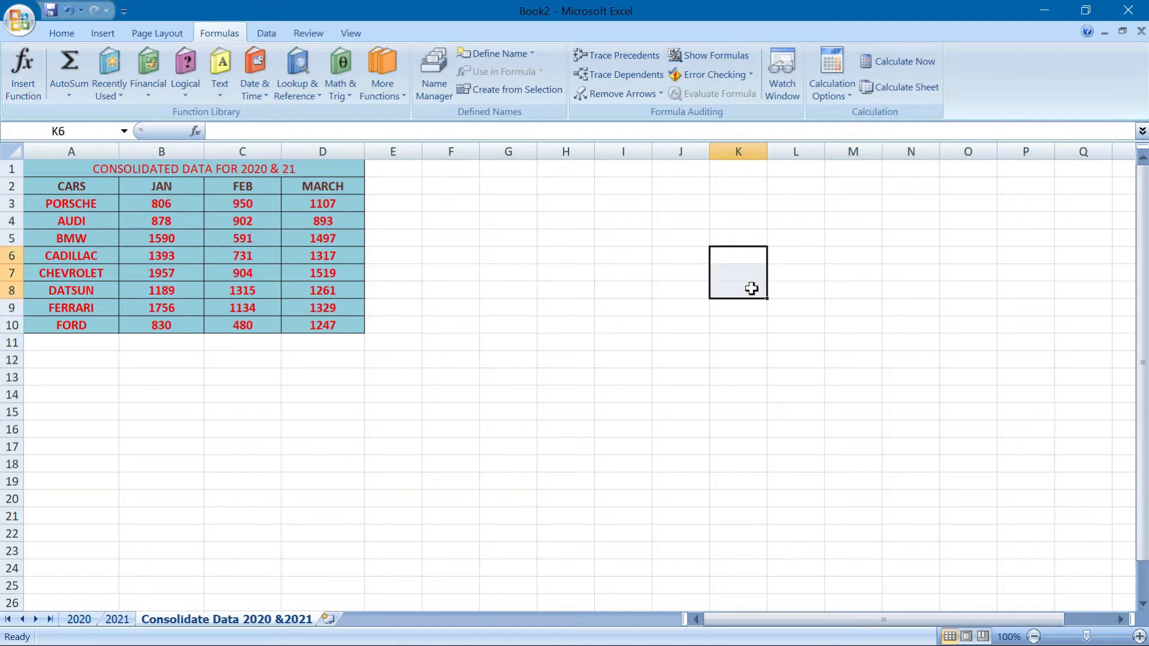
{"action": "left_click_drag", "start_coordinate": [161, 204], "coordinate": [312, 327]}
{"action": "key", "text": "Delete"}
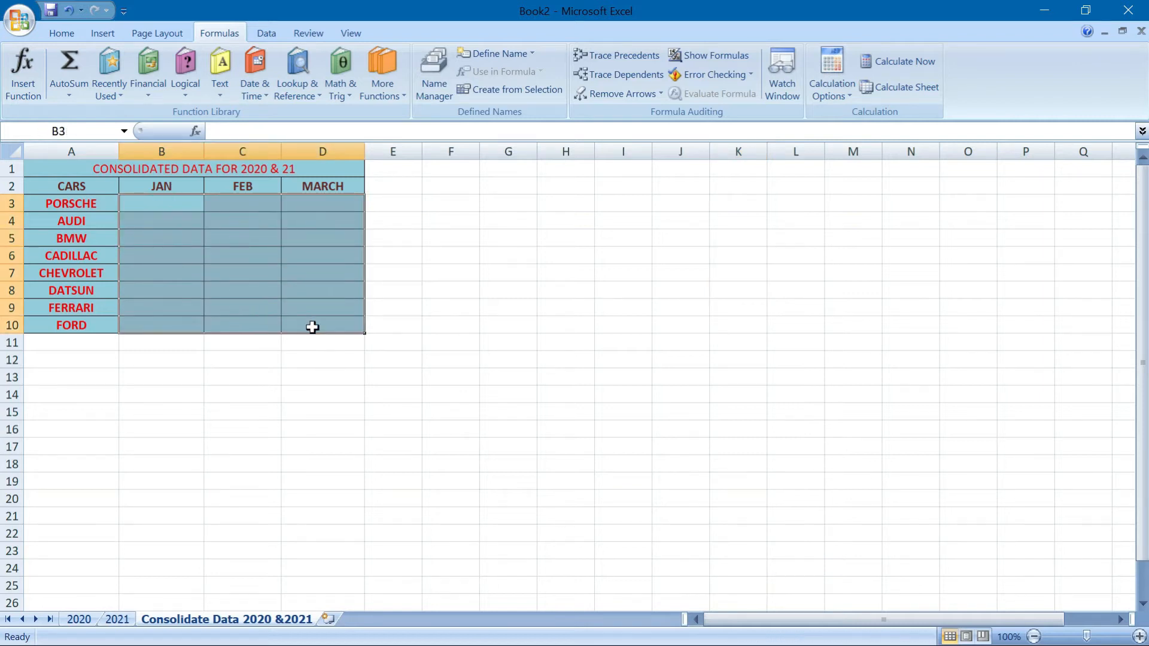
- Open the Consolidate settings on the combined sheet with G6 as the destination and choose Average as the function
{"action": "left_click", "coordinate": [86, 620]}
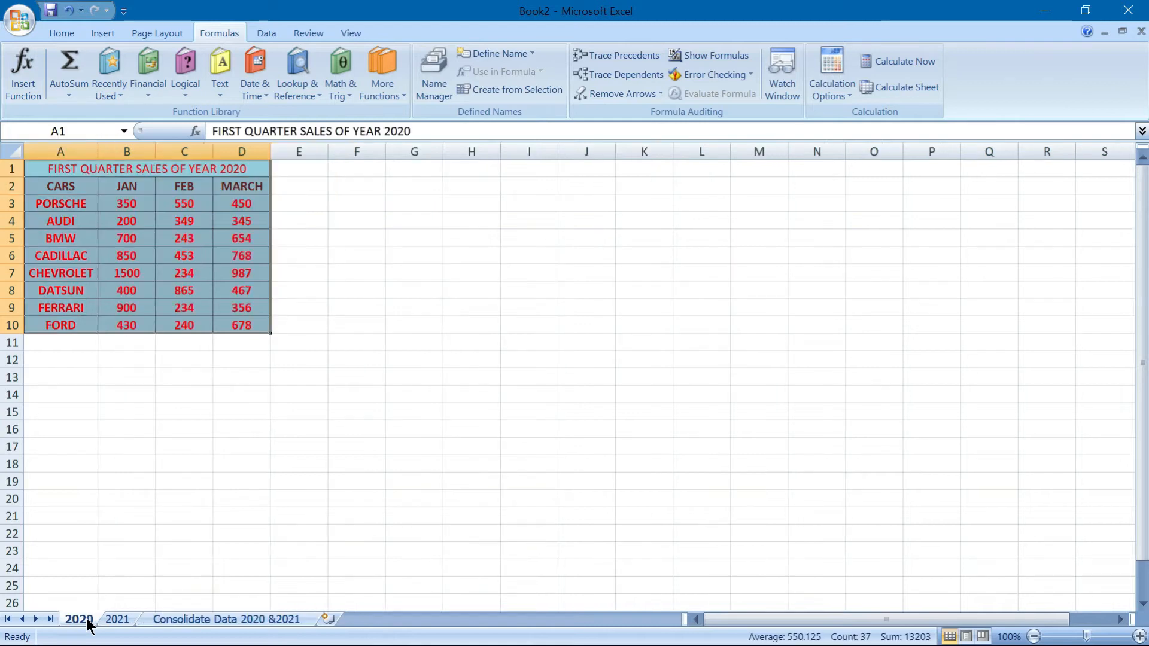
{"action": "left_click", "coordinate": [258, 620]}
{"action": "left_click", "coordinate": [664, 181]}
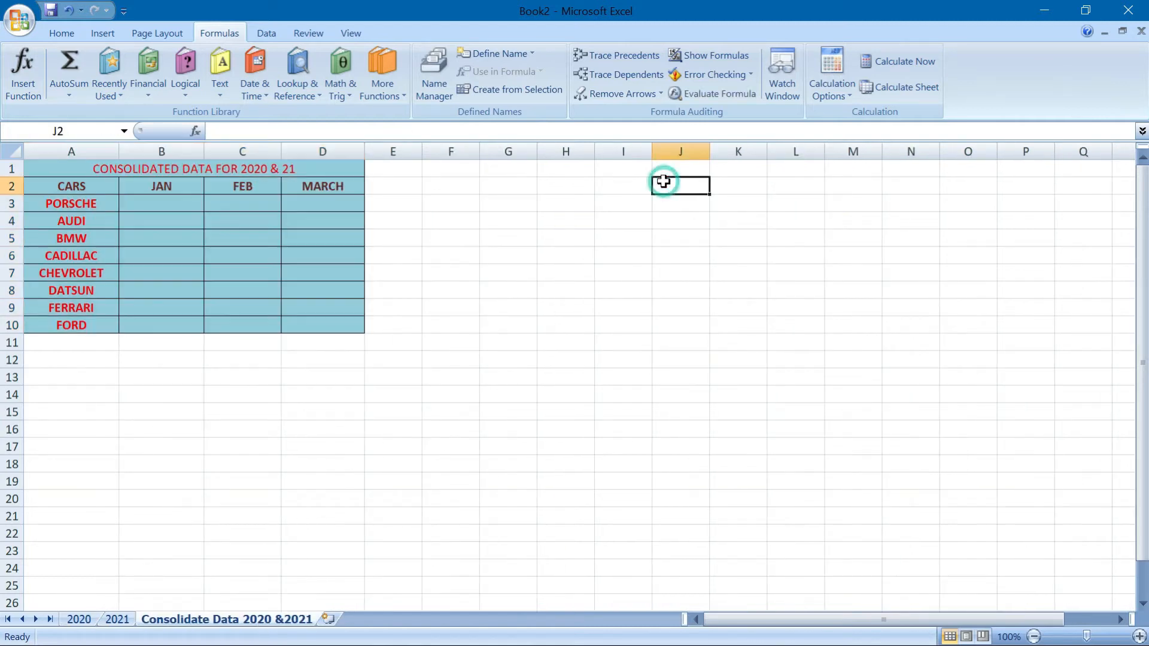
{"action": "left_click", "coordinate": [508, 258]}
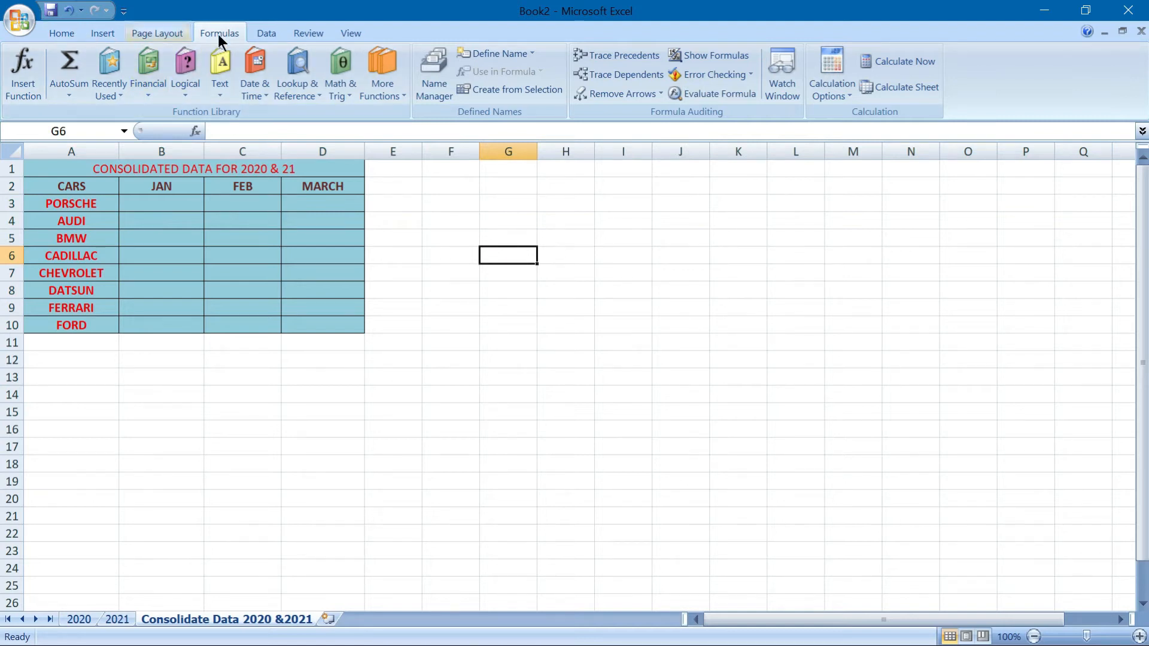
{"action": "left_click", "coordinate": [274, 35]}
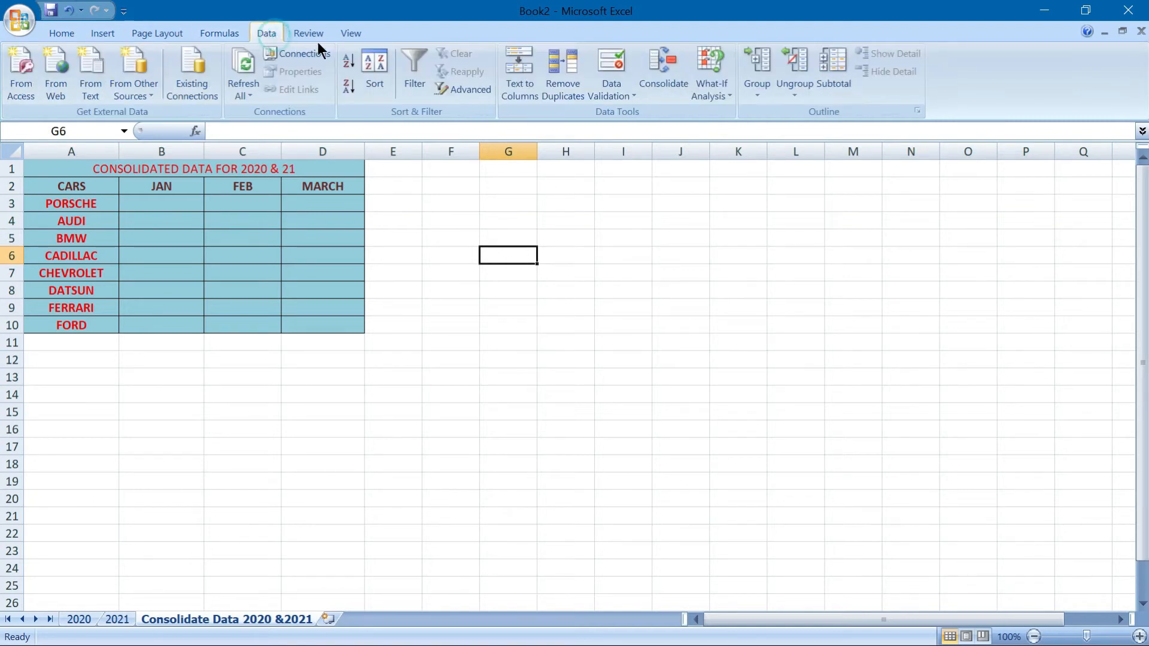
{"action": "left_click", "coordinate": [661, 70]}
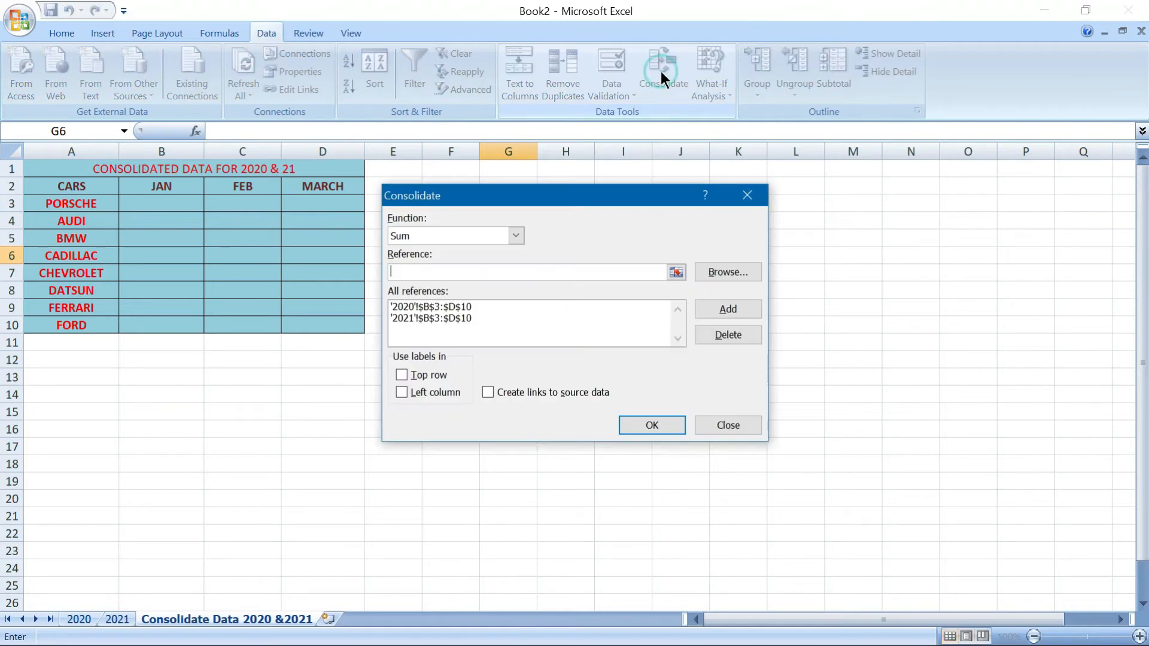
{"action": "left_click", "coordinate": [518, 236]}
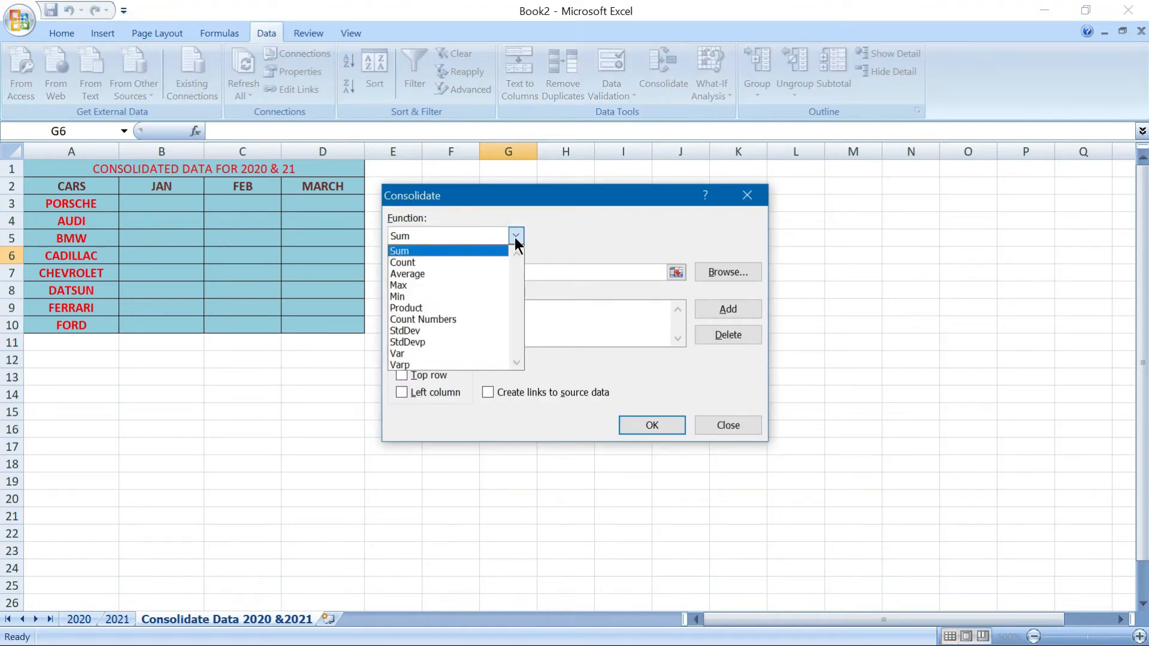
{"action": "left_click", "coordinate": [423, 276]}
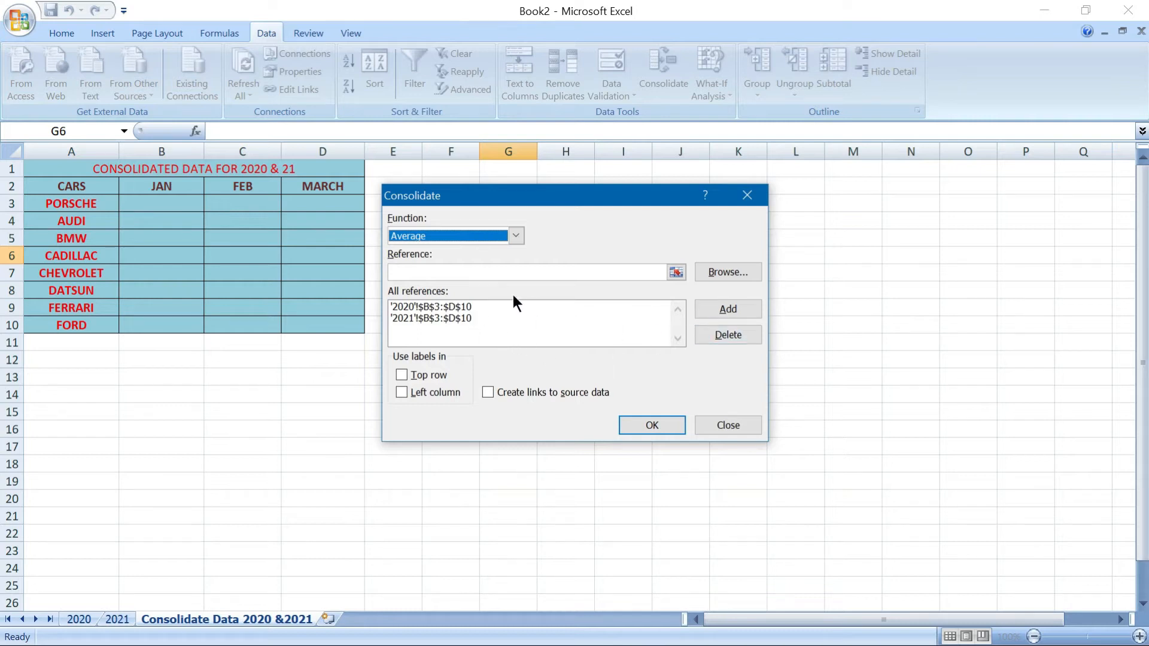
- Delete the stored 2020 and 2021 range references from the Average consolidation
{"action": "left_click", "coordinate": [466, 307]}
{"action": "left_click", "coordinate": [702, 332]}
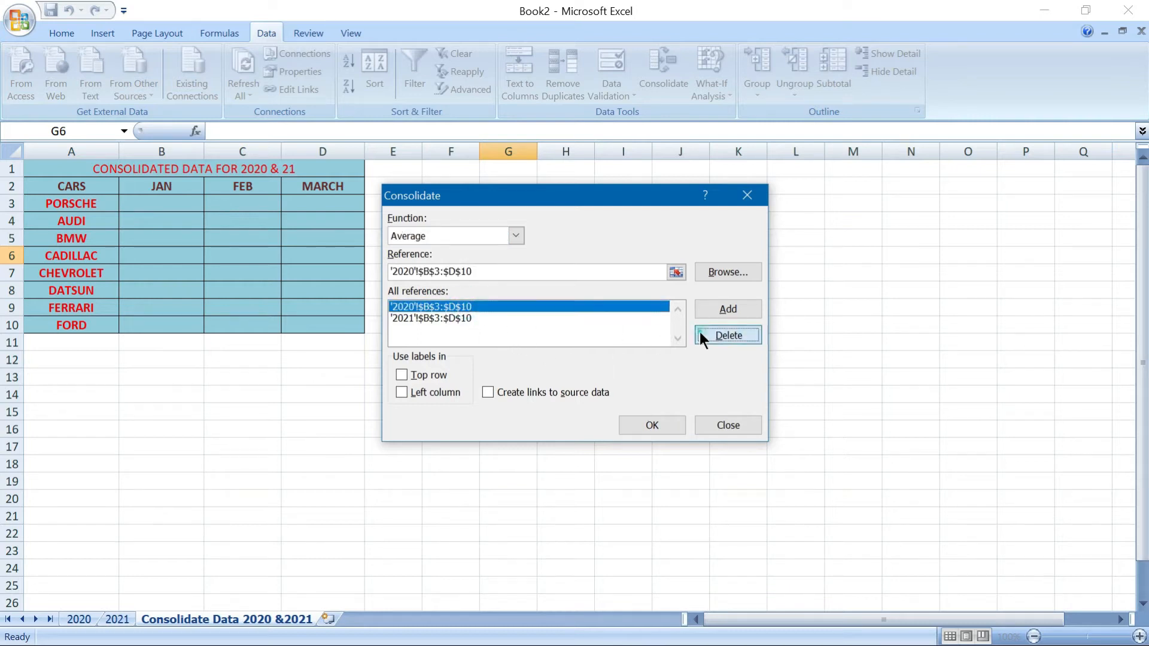
{"action": "left_click", "coordinate": [478, 307]}
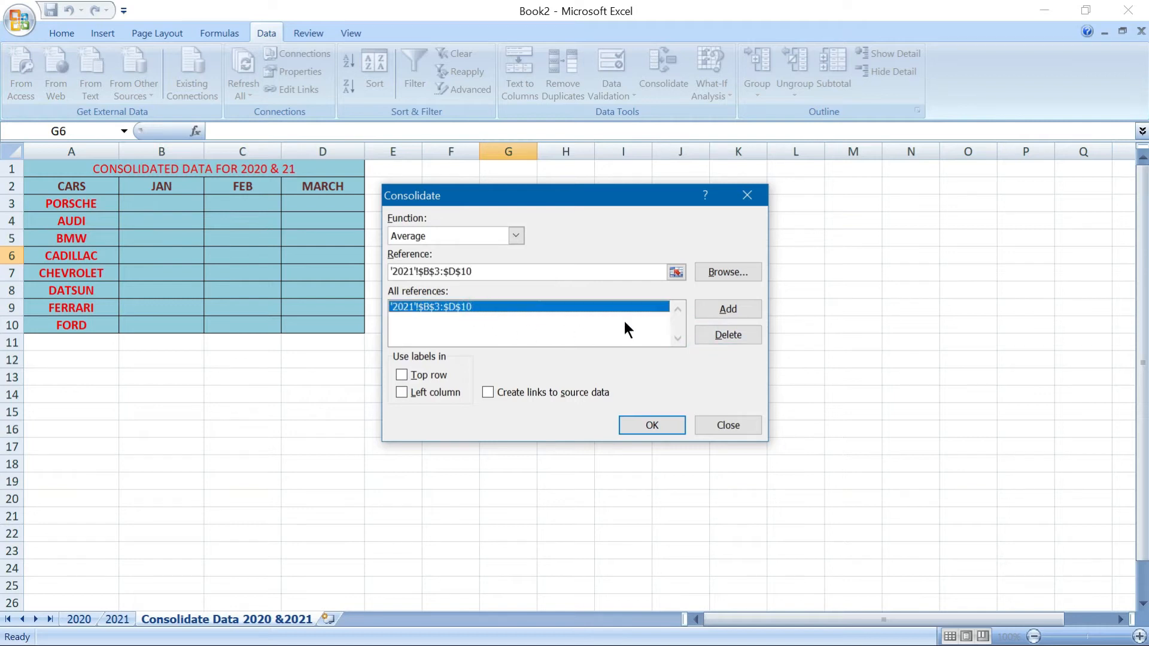
{"action": "left_click", "coordinate": [713, 336]}
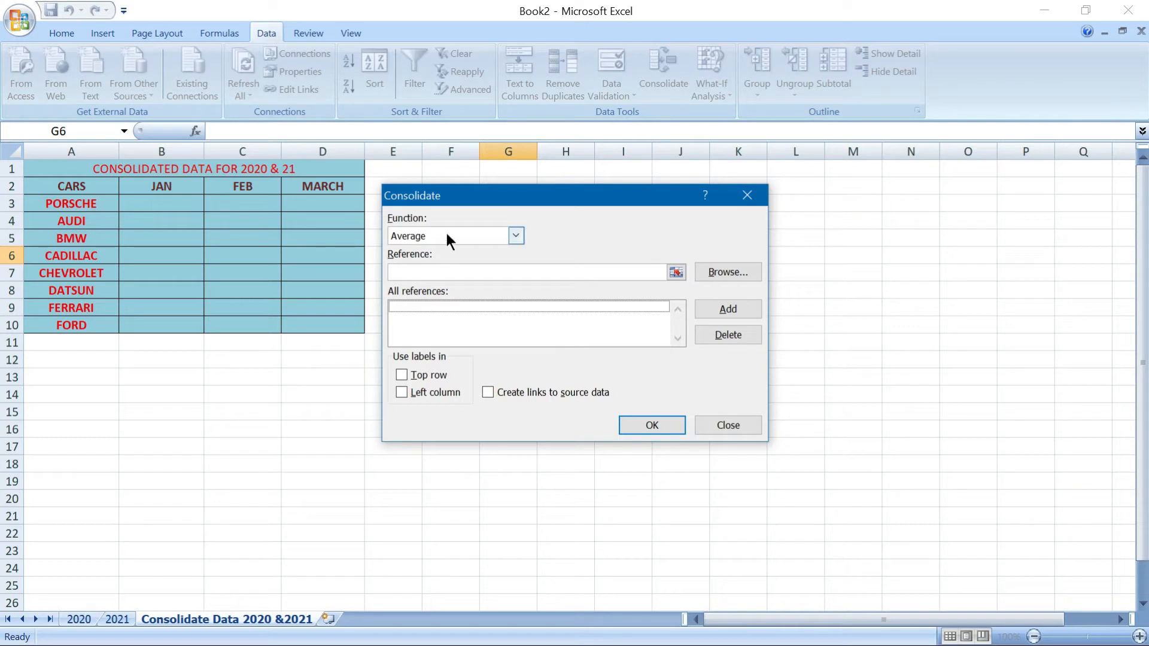
- Add the 2020 sheet's sales figures B3:D10 as the first reference of the Average consolidation
{"action": "left_click", "coordinate": [407, 270]}
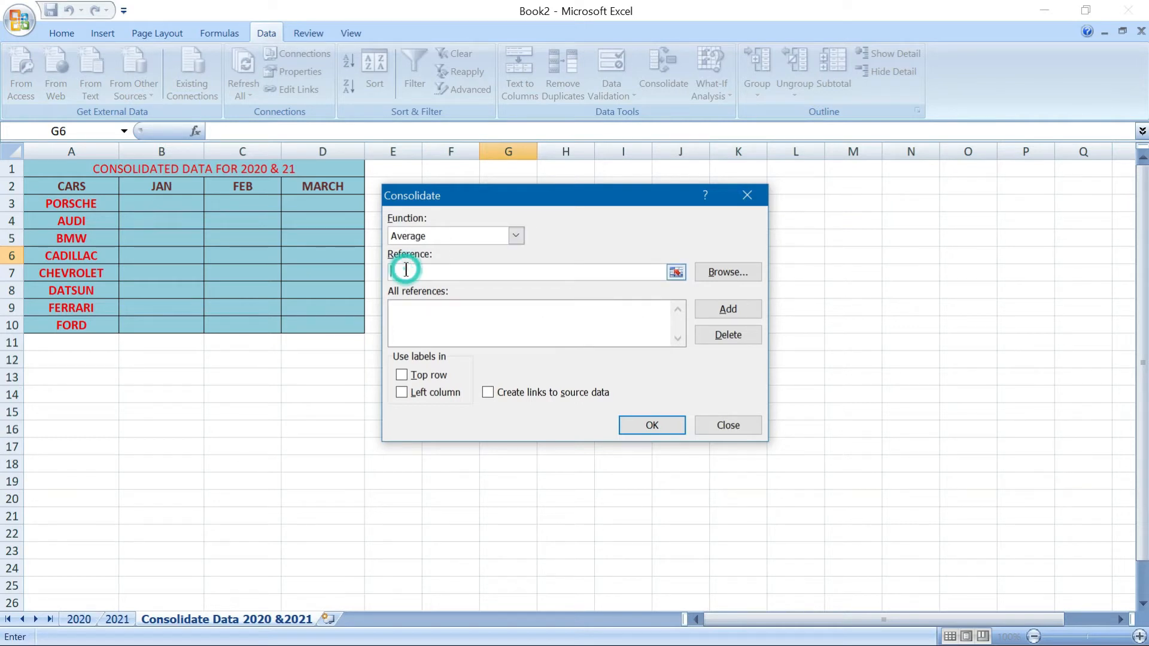
{"action": "left_click", "coordinate": [84, 620]}
{"action": "left_click_drag", "start_coordinate": [128, 203], "coordinate": [240, 324]}
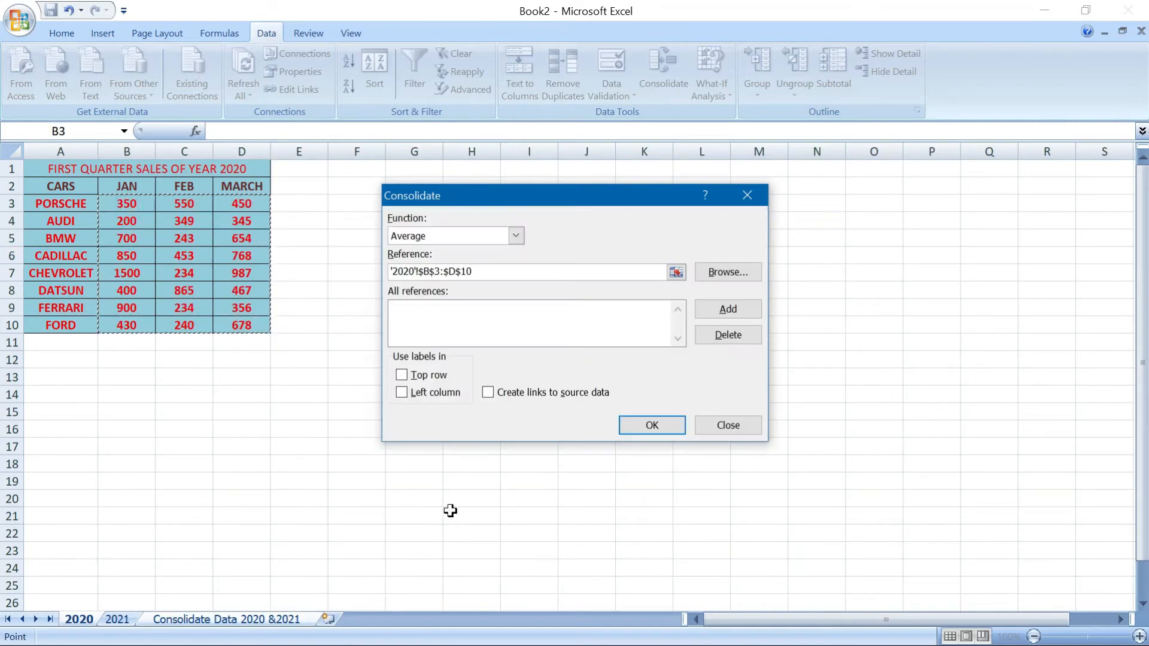
{"action": "left_click", "coordinate": [718, 309]}
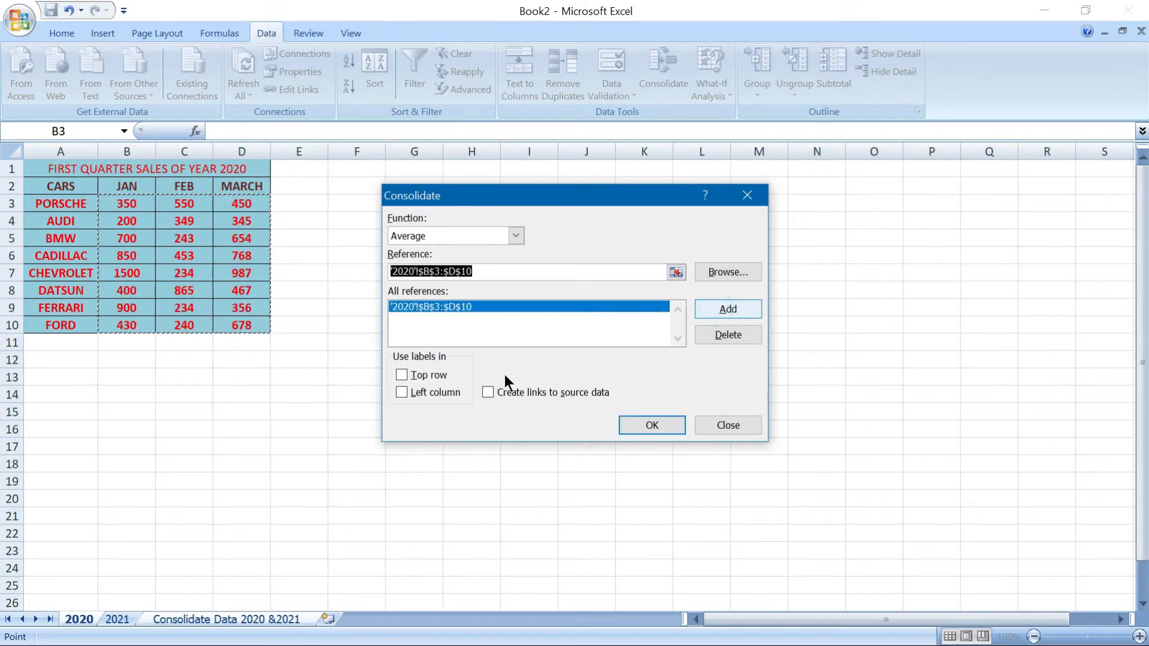
- Add the 2021 sheet's sales figures B3:D10 as the second reference of the Average consolidation
{"action": "left_click", "coordinate": [118, 620]}
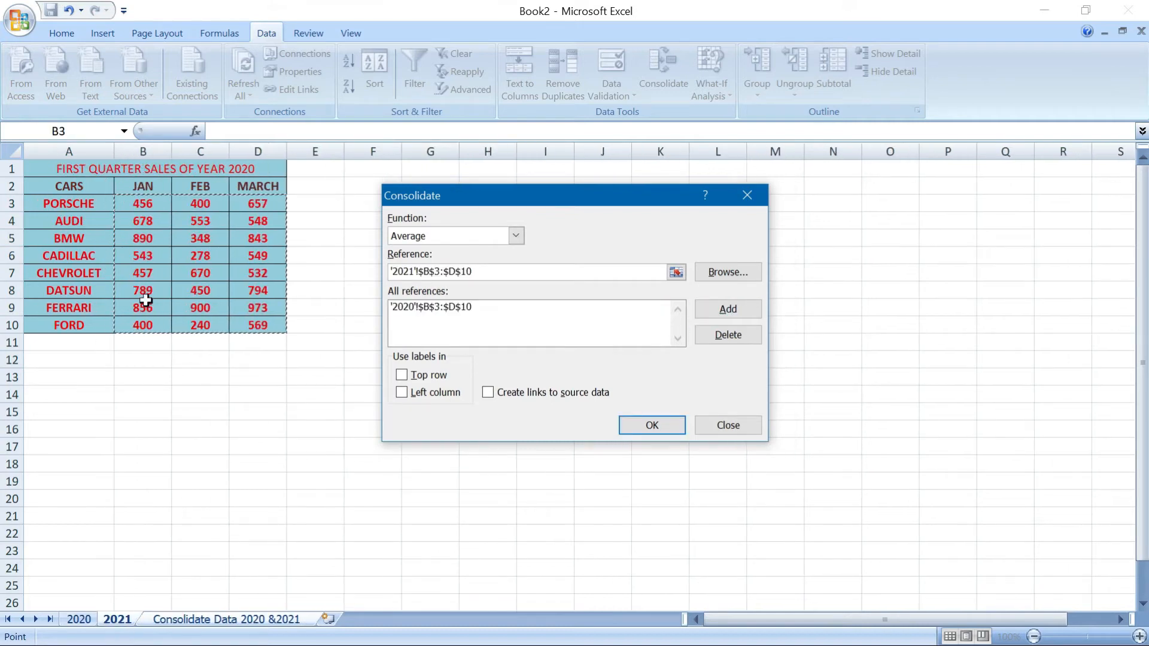
{"action": "left_click", "coordinate": [144, 222]}
{"action": "left_click_drag", "start_coordinate": [156, 201], "coordinate": [256, 318]}
{"action": "left_click", "coordinate": [720, 312]}
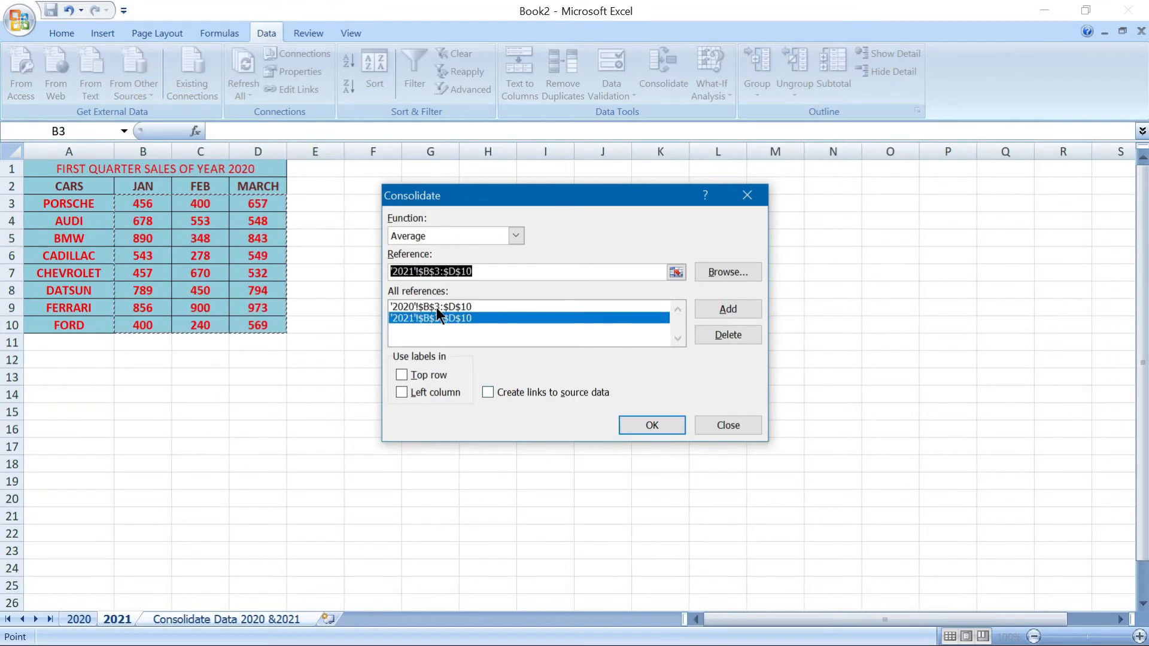
- Run the Average consolidation at G6 and clear the resulting figures from G6:I13
{"action": "left_click", "coordinate": [653, 424]}
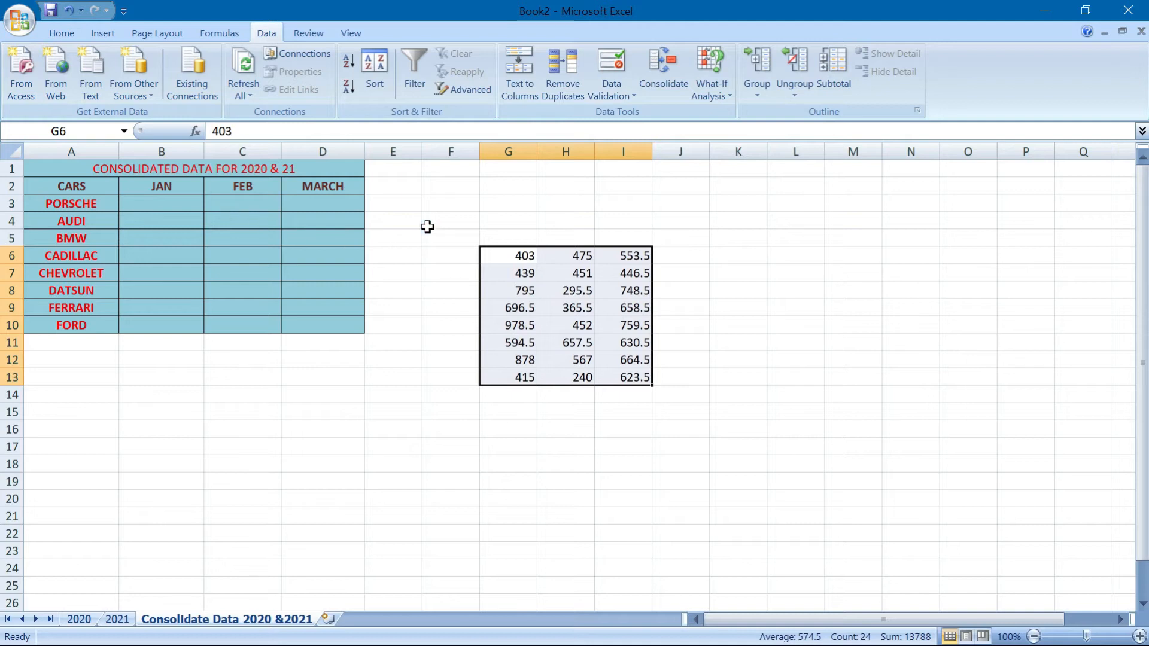
{"action": "key", "text": "Delete"}
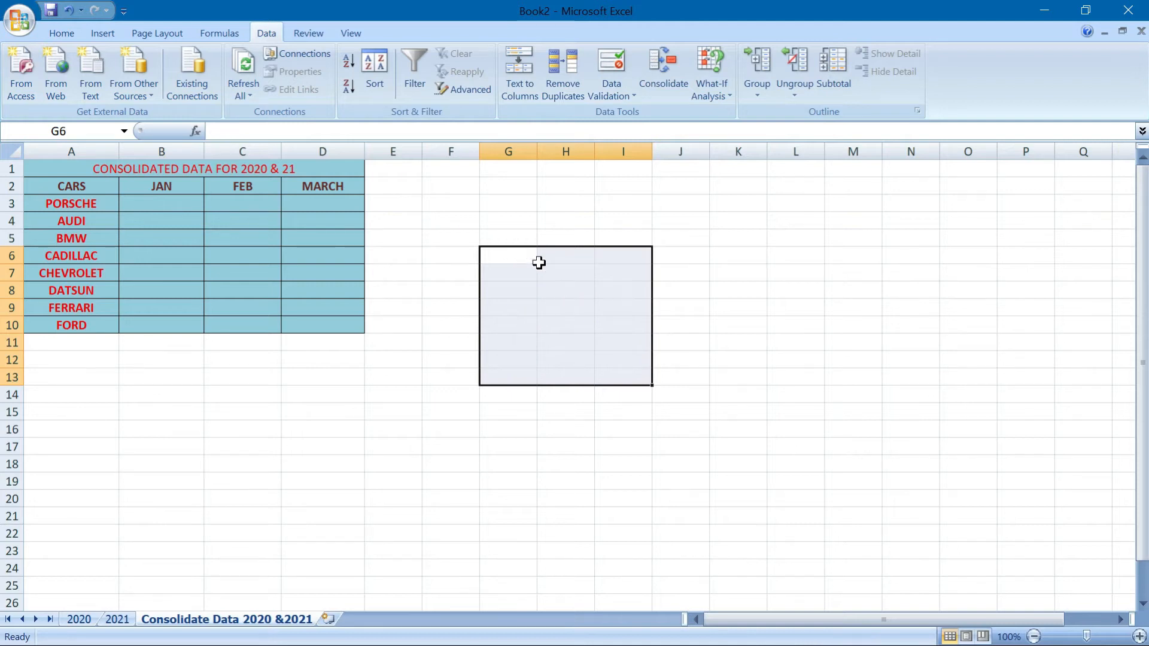
- Run the Average consolidation of the stored 2020 and 2021 ranges into the combined table, starting at B3
{"action": "left_click", "coordinate": [181, 203]}
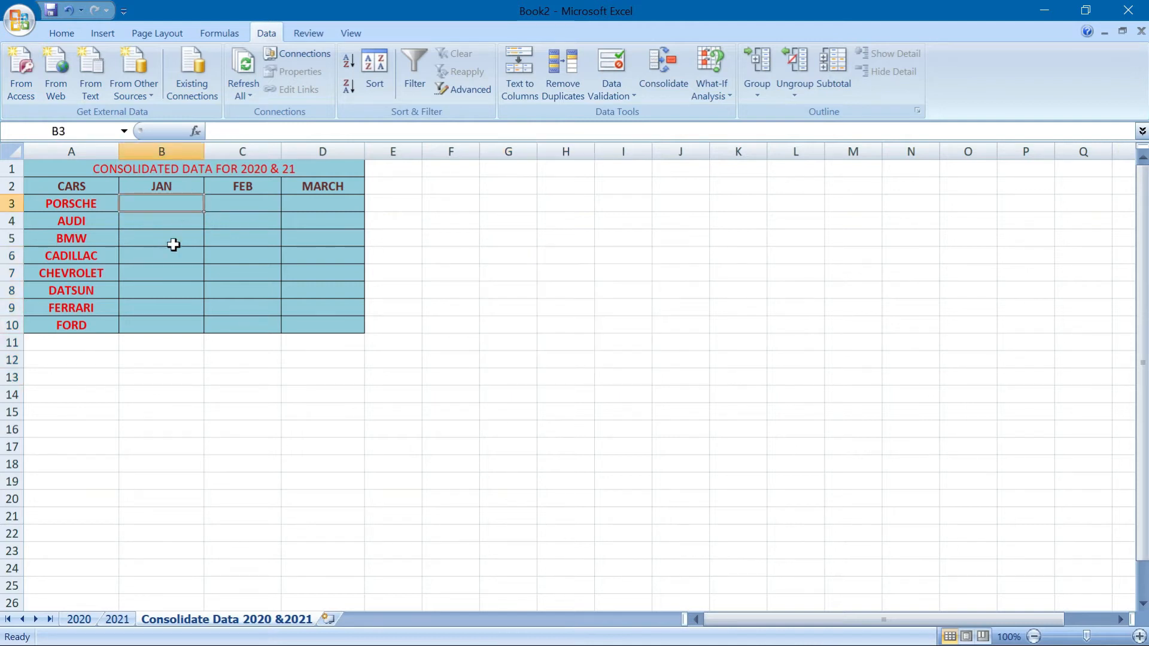
{"action": "left_click", "coordinate": [80, 621]}
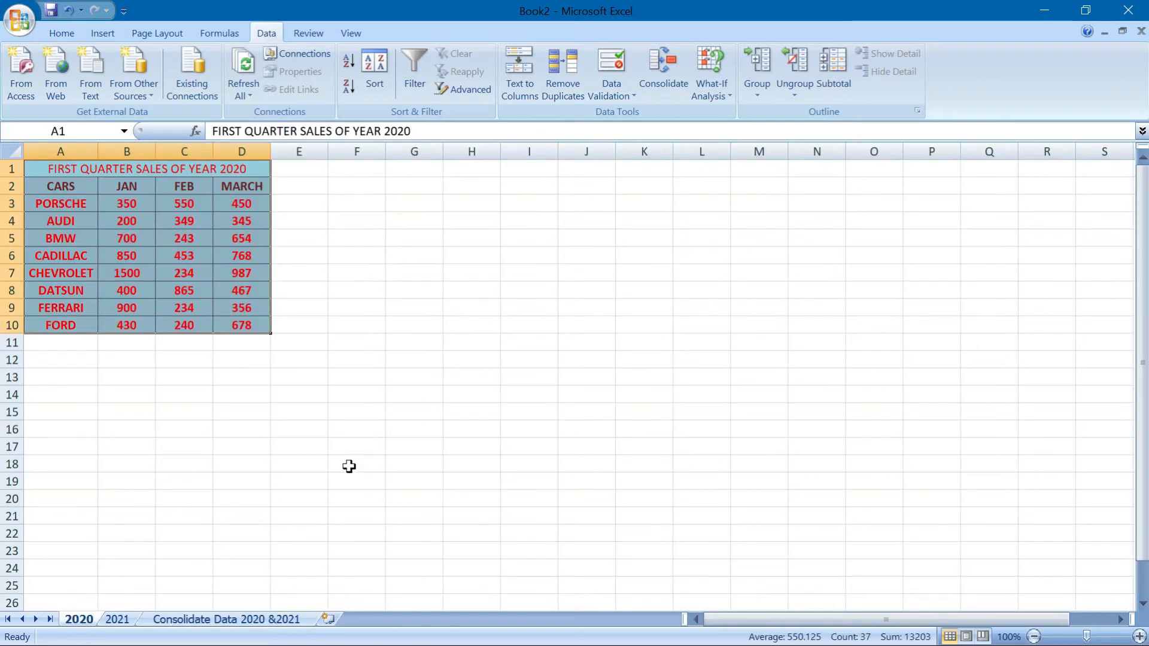
{"action": "left_click", "coordinate": [261, 620]}
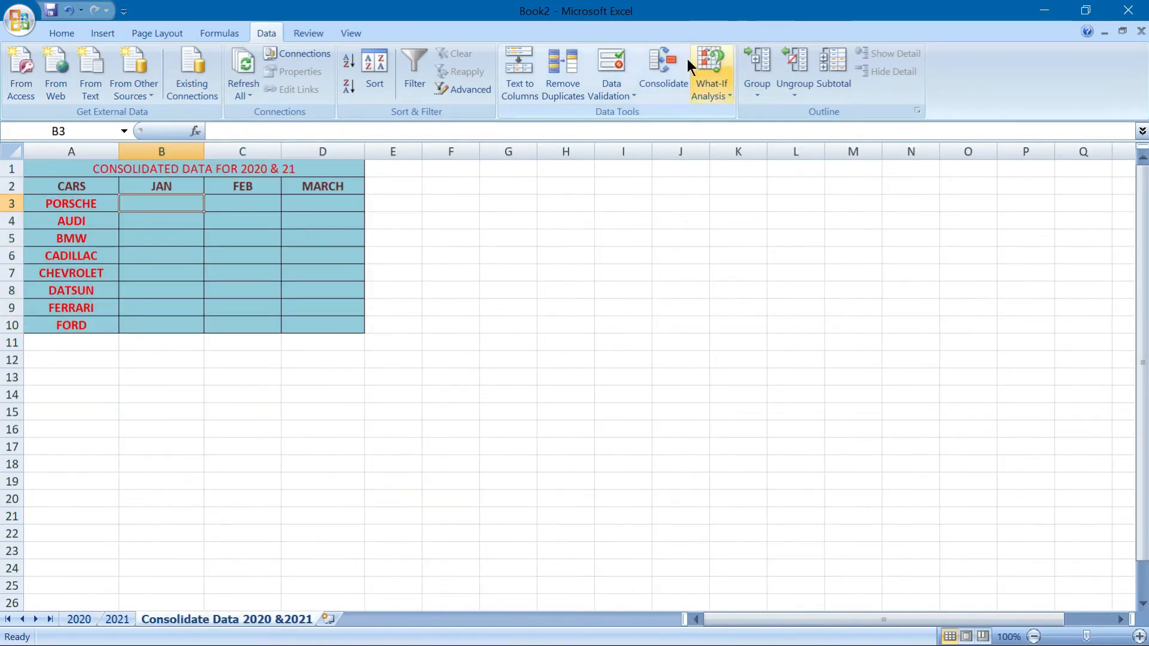
{"action": "left_click", "coordinate": [668, 70]}
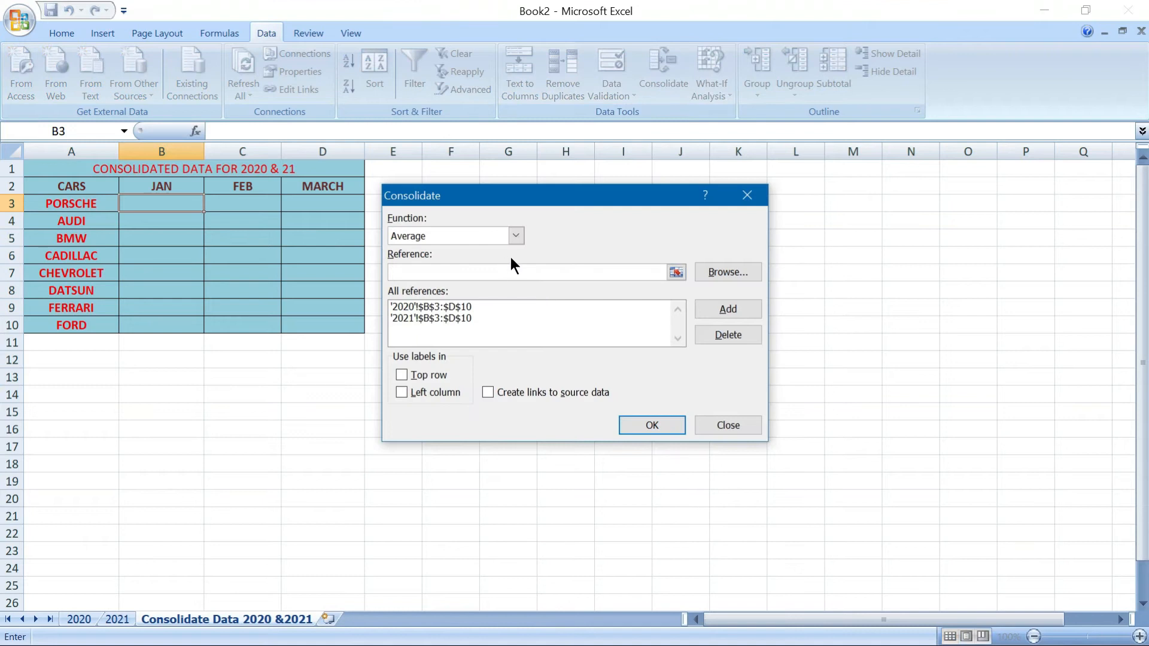
{"action": "left_click", "coordinate": [80, 621]}
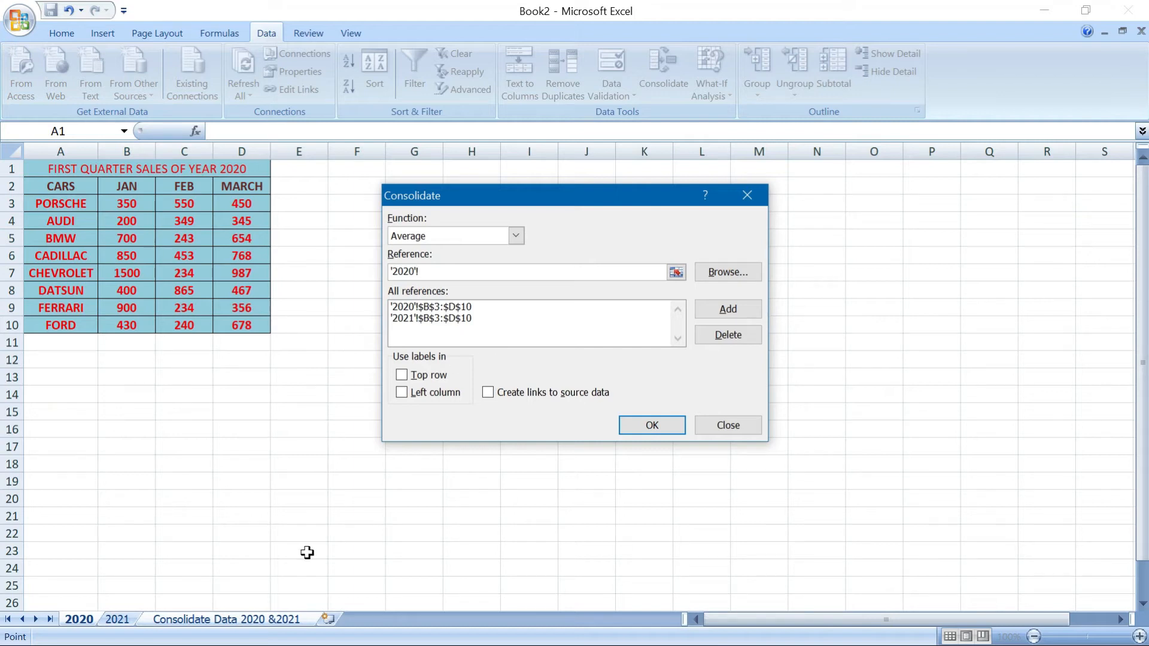
{"action": "left_click", "coordinate": [282, 621]}
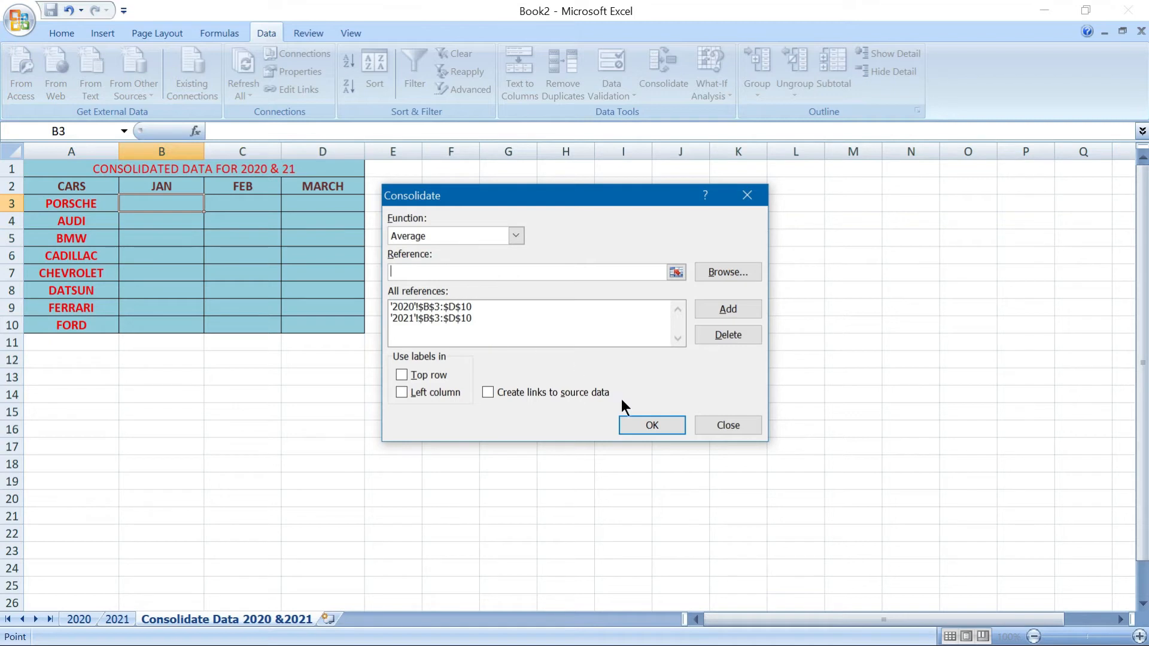
{"action": "left_click", "coordinate": [639, 426]}
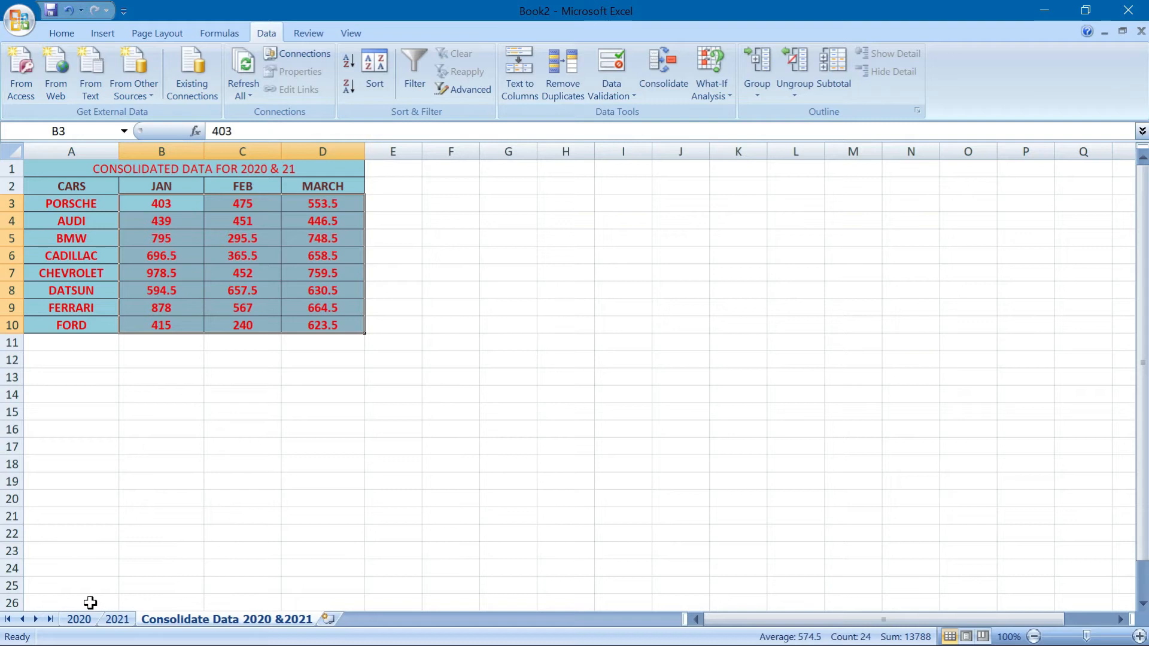
- Compare the averaged figures in the combined table with the source figures on the 2020 and 2021 sheets
{"action": "left_click", "coordinate": [84, 621]}
{"action": "left_click", "coordinate": [118, 620]}
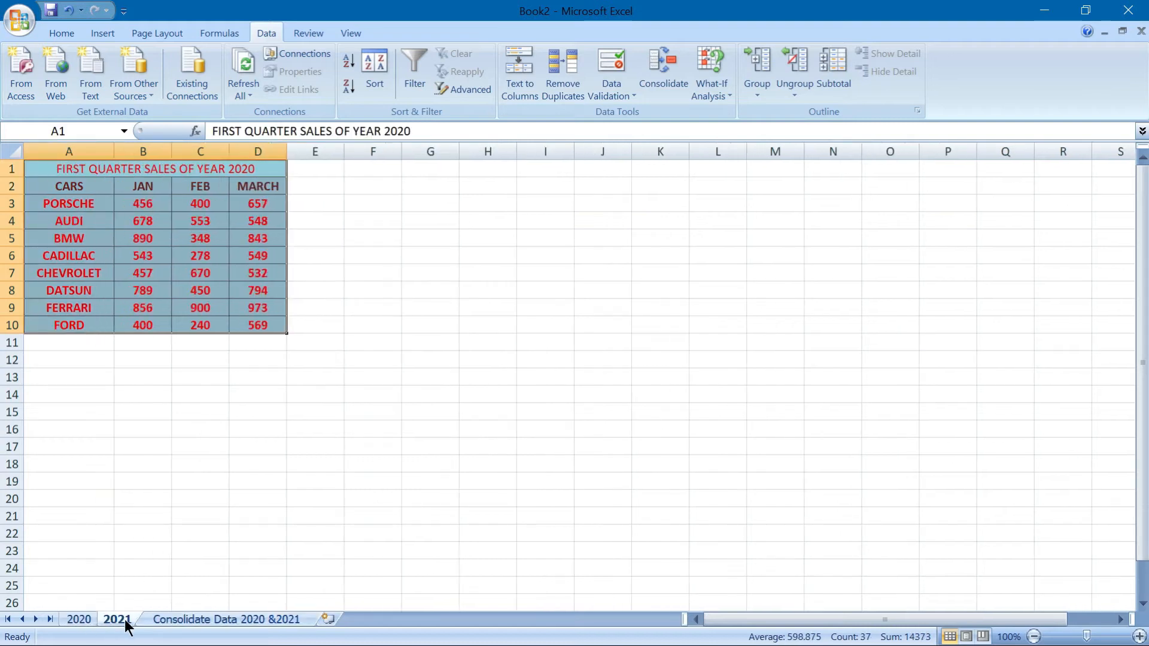
{"action": "left_click", "coordinate": [177, 623]}
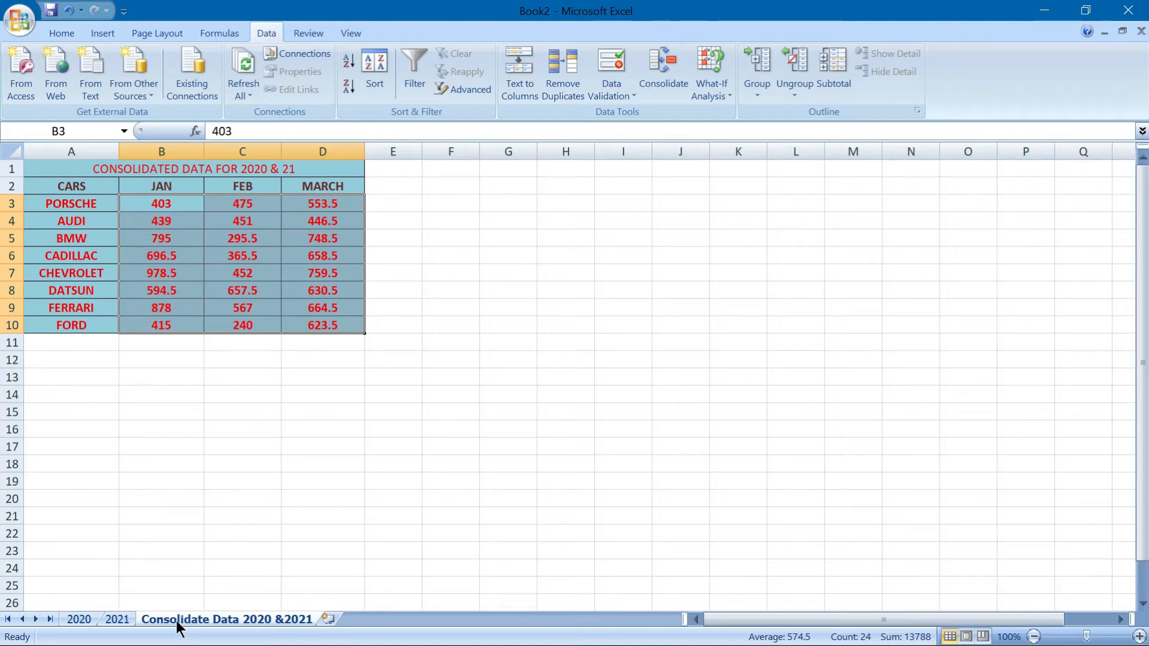
{"action": "left_click", "coordinate": [84, 624]}
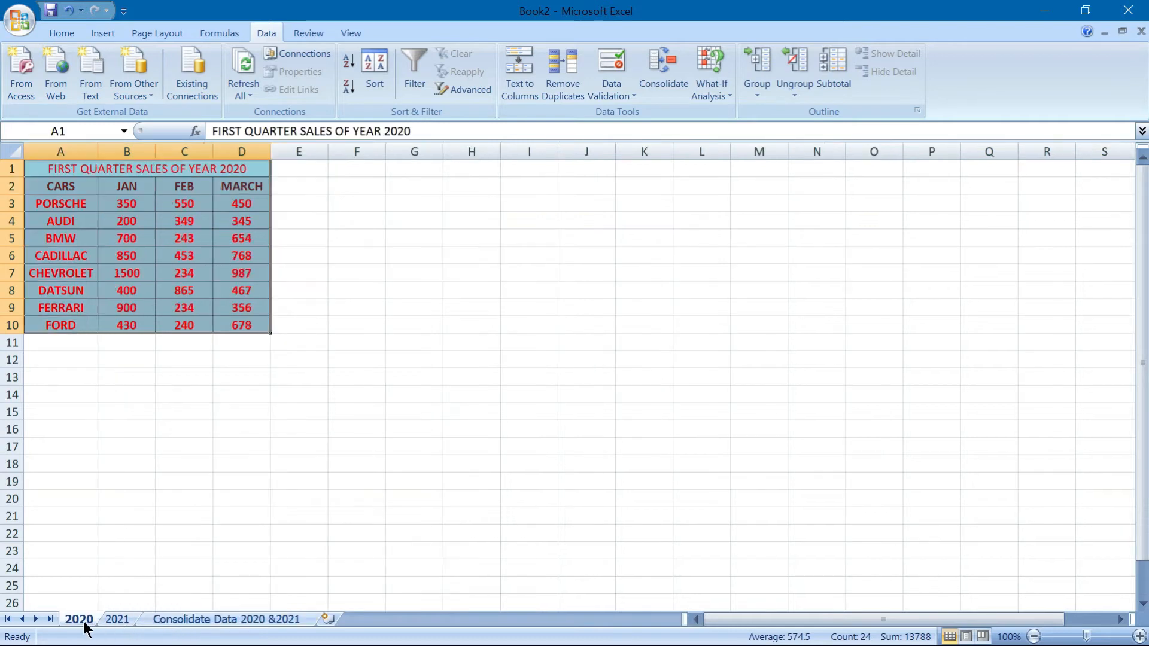
{"action": "left_click", "coordinate": [116, 620]}
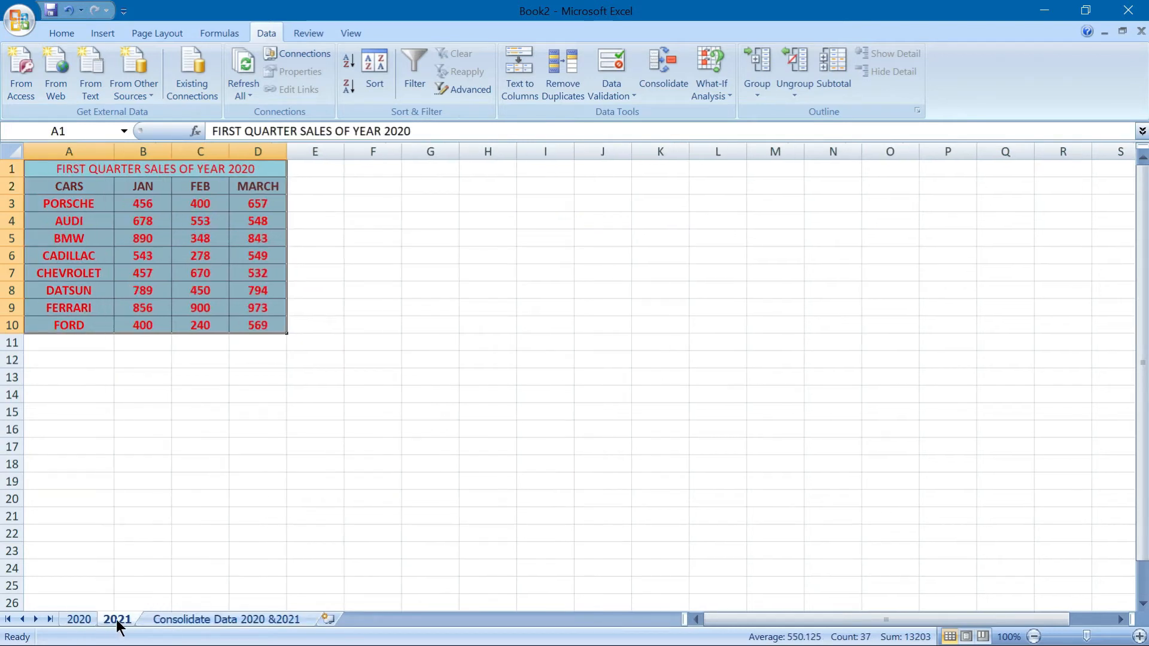
{"action": "left_click", "coordinate": [82, 623]}
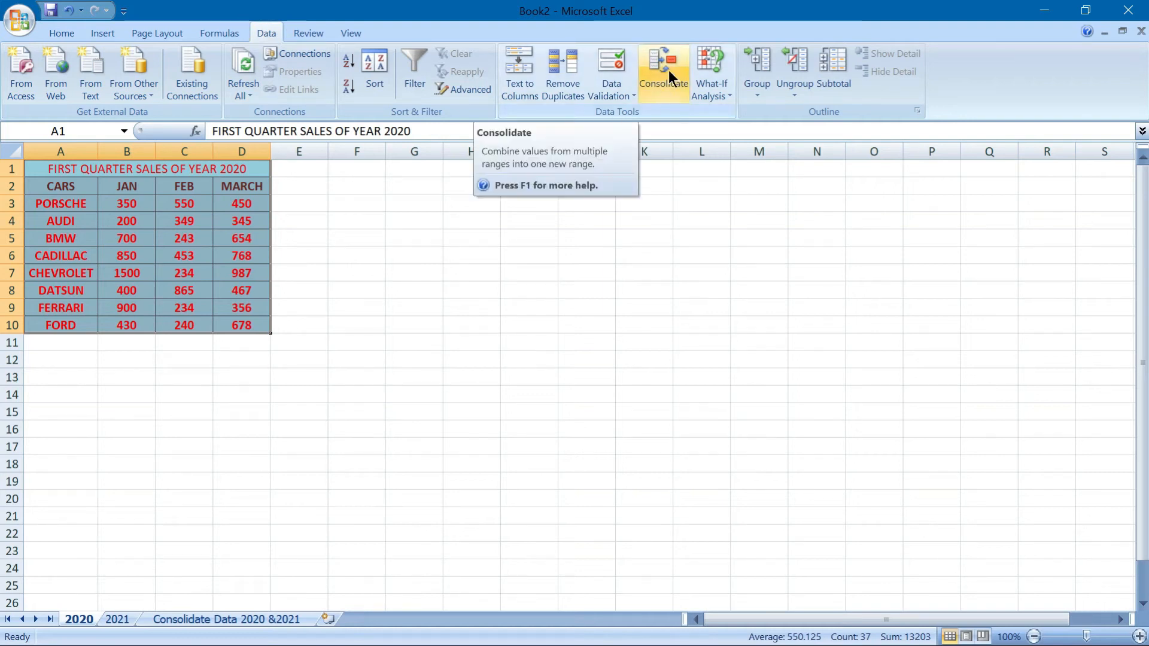
{"action": "left_click", "coordinate": [568, 289]}
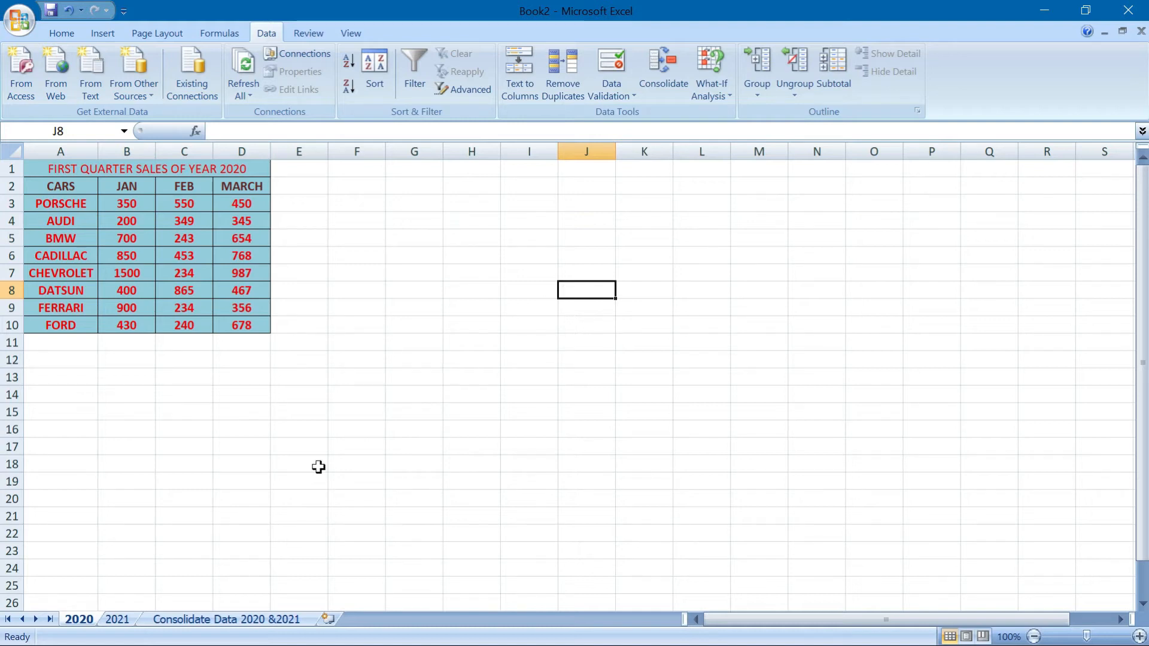
- Insert a new worksheet and place it after the Consolidate Data 2020 &2021 sheet
{"action": "left_click", "coordinate": [267, 621]}
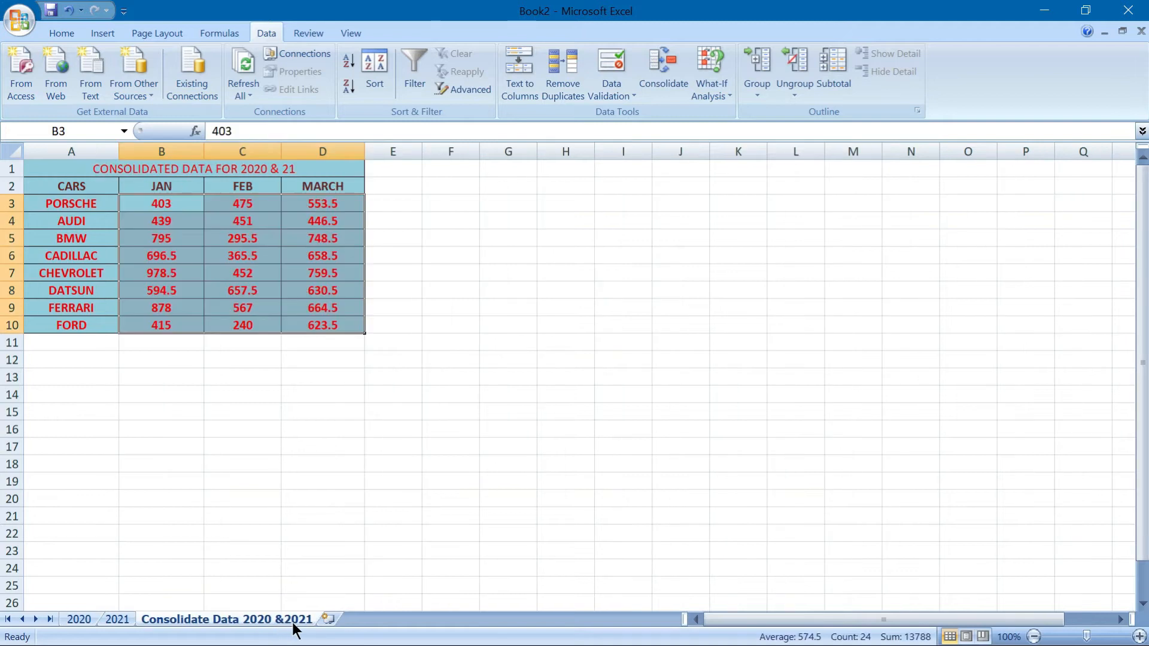
{"action": "right_click", "coordinate": [293, 629]}
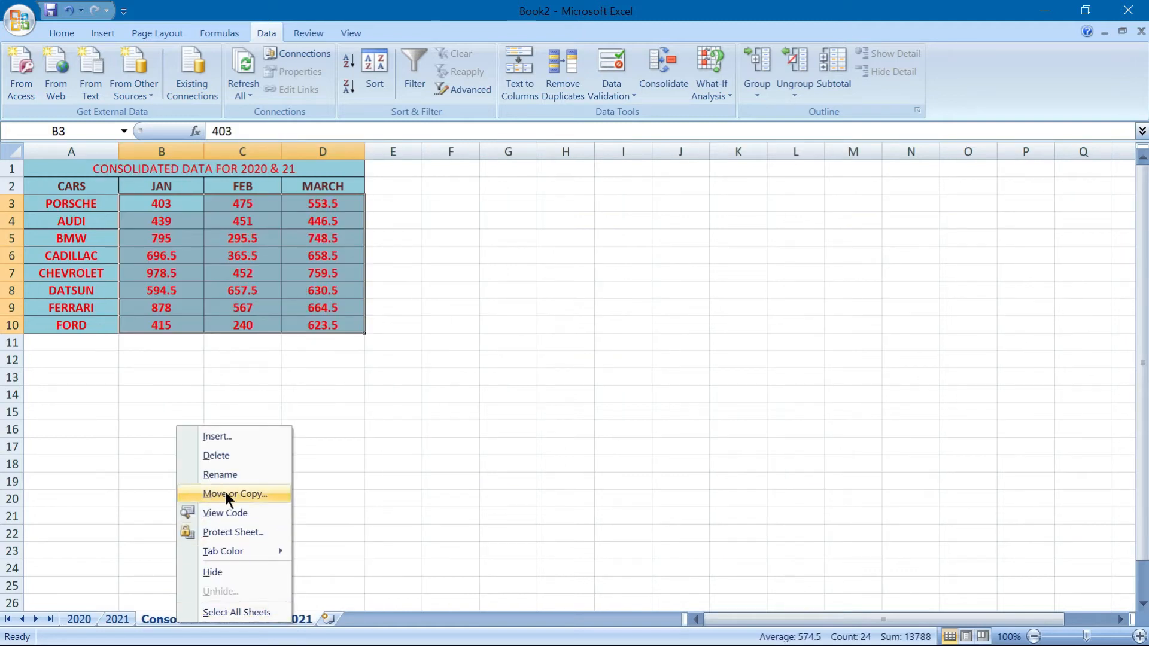
{"action": "left_click", "coordinate": [224, 437]}
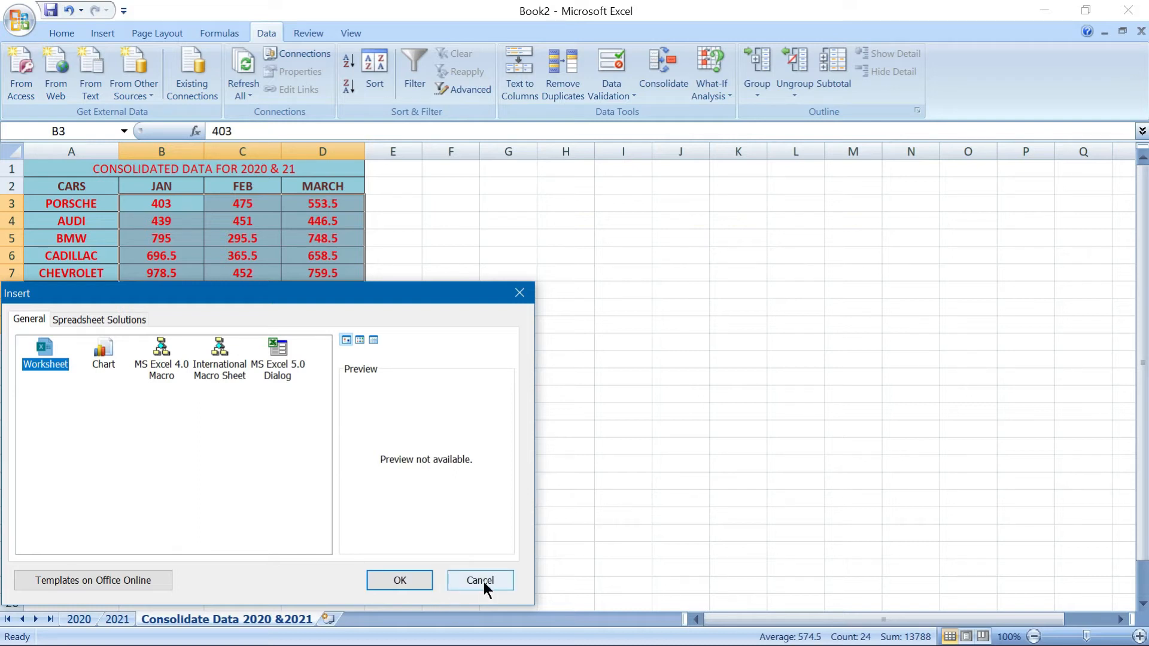
{"action": "left_click", "coordinate": [386, 581]}
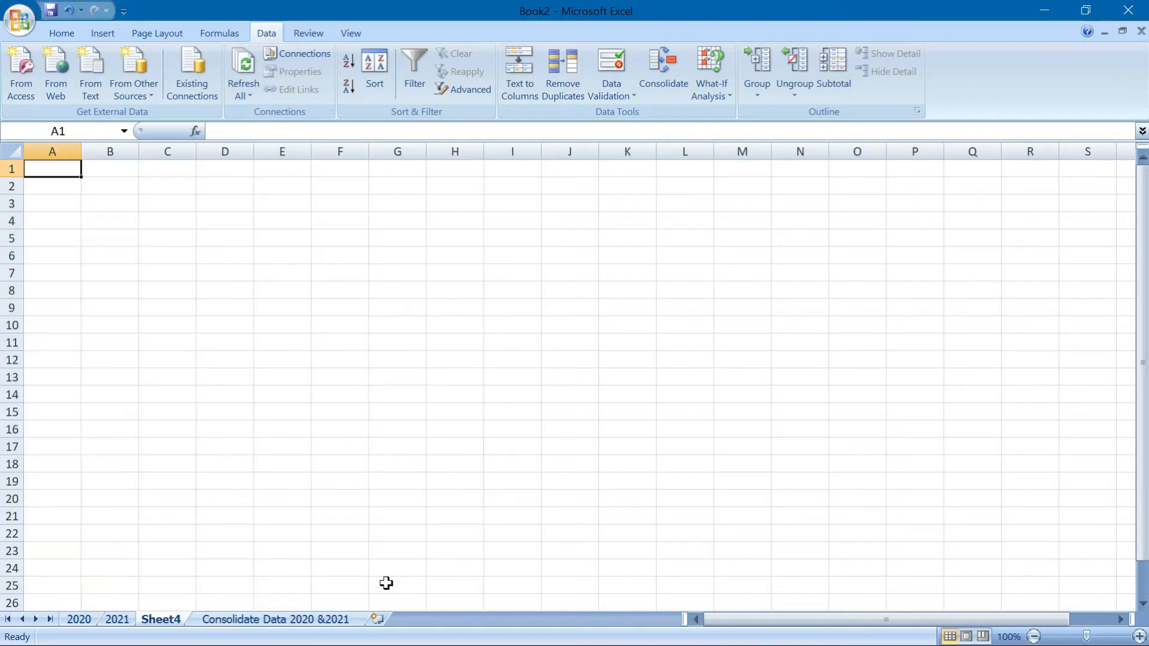
{"action": "left_click", "coordinate": [311, 621]}
{"action": "left_click_drag", "start_coordinate": [311, 623], "coordinate": [158, 618]}
{"action": "left_click", "coordinate": [343, 620]}
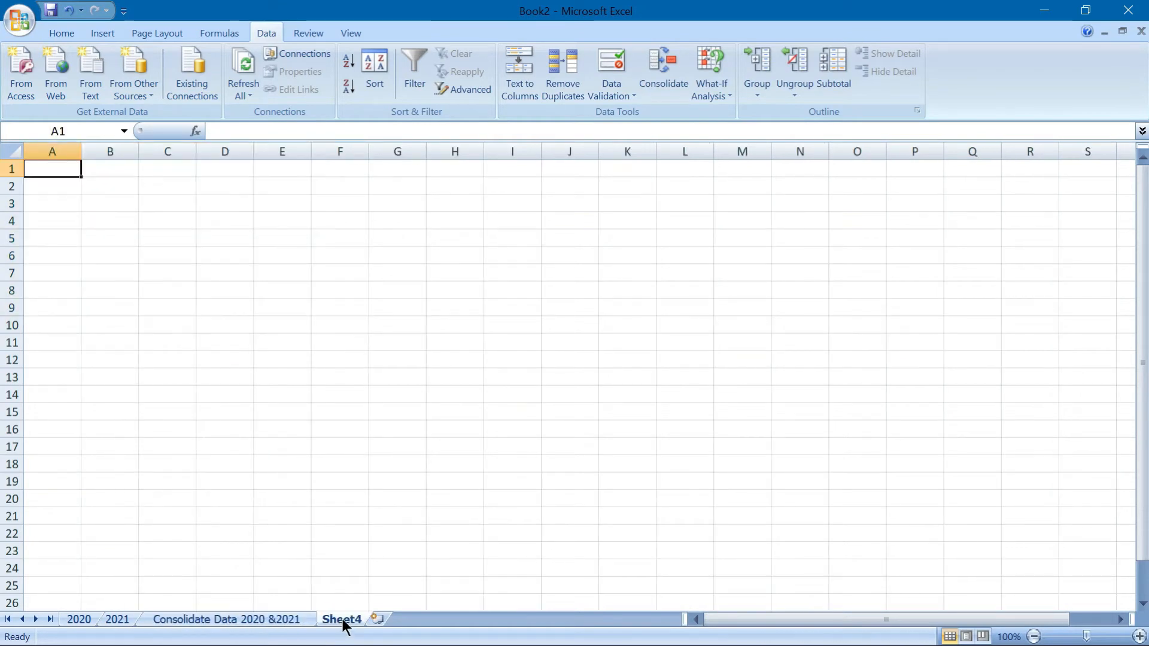
- Rename the new worksheet as SUBTOTAL
{"action": "right_click", "coordinate": [342, 620]}
{"action": "left_click", "coordinate": [270, 471]}
{"action": "type", "text": "sUBTOTAL"}
{"action": "key", "text": "BackSpace"}
{"action": "key", "text": "BackSpace"}
{"action": "key", "text": "BackSpace"}
{"action": "key", "text": "BackSpace"}
{"action": "key", "text": "BackSpace"}
{"action": "key", "text": "BackSpace"}
{"action": "key", "text": "BackSpace"}
{"action": "key", "text": "BackSpace"}
{"action": "type", "text": "SU"}
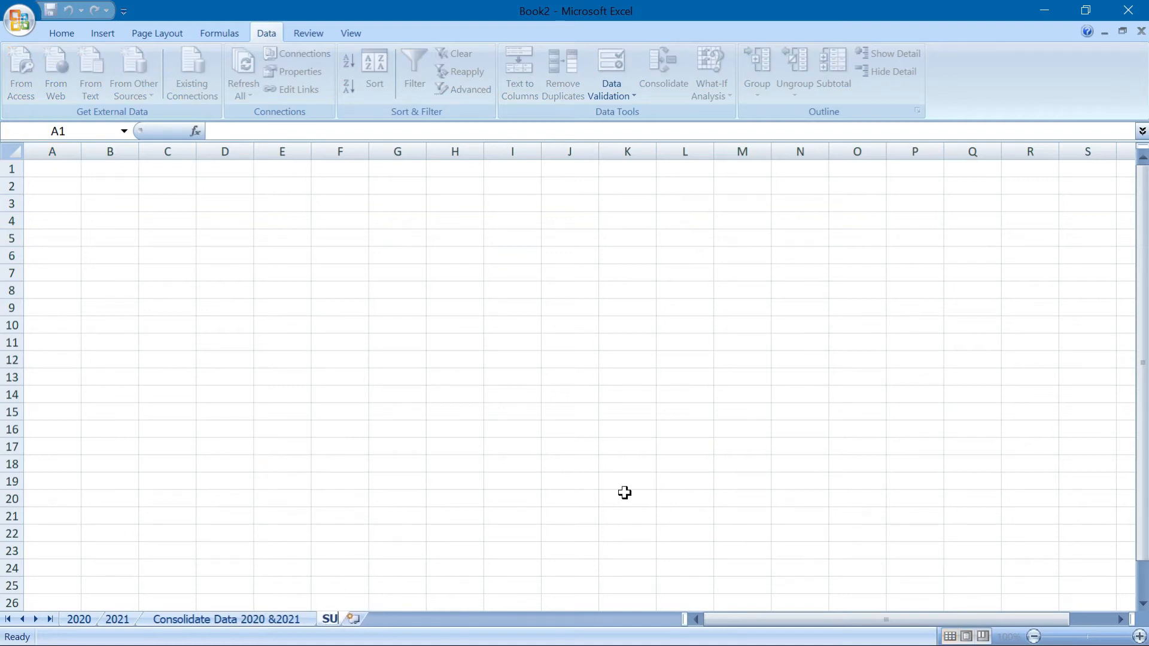
{"action": "type", "text": "BTOTAL"}
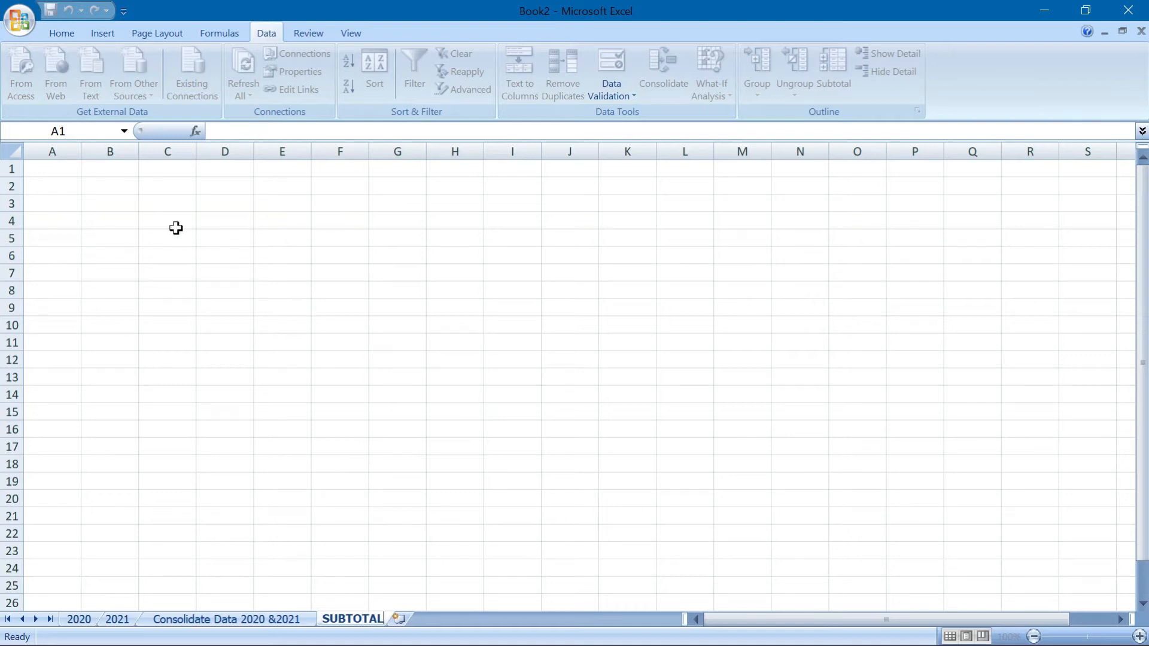
- Enter the title SALES REPORT in cell A1 of the SUBTOTAL sheet
{"action": "left_click", "coordinate": [67, 164]}
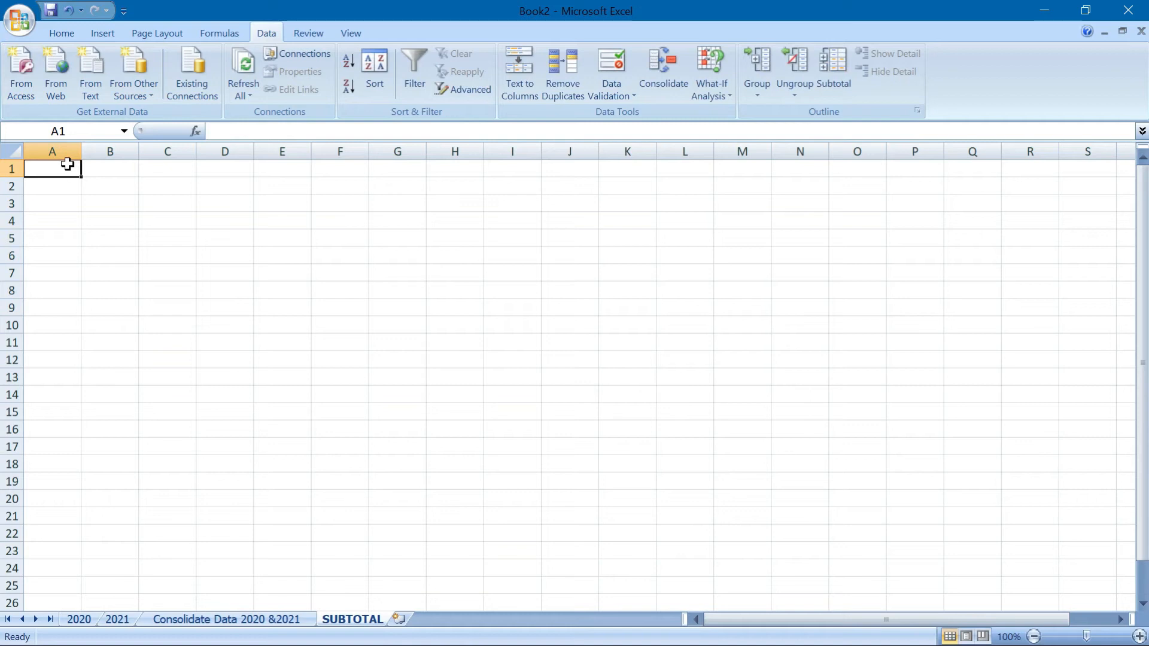
{"action": "type", "text": "SALES RE"}
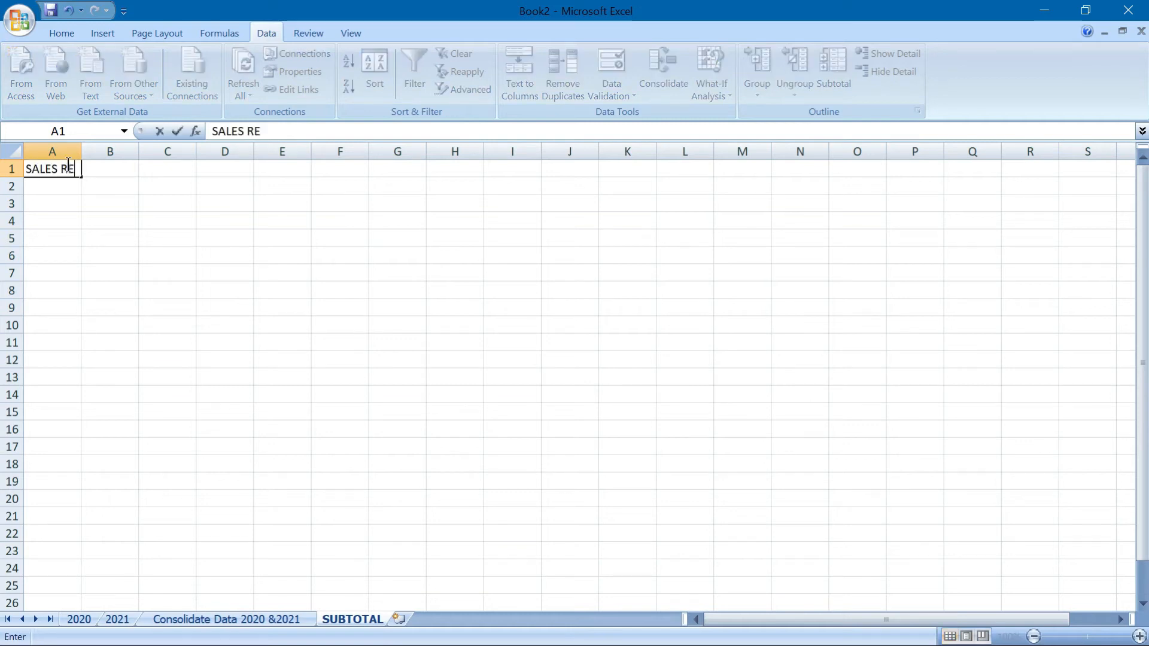
{"action": "type", "text": "PORT"}
{"action": "key", "text": "Return"}
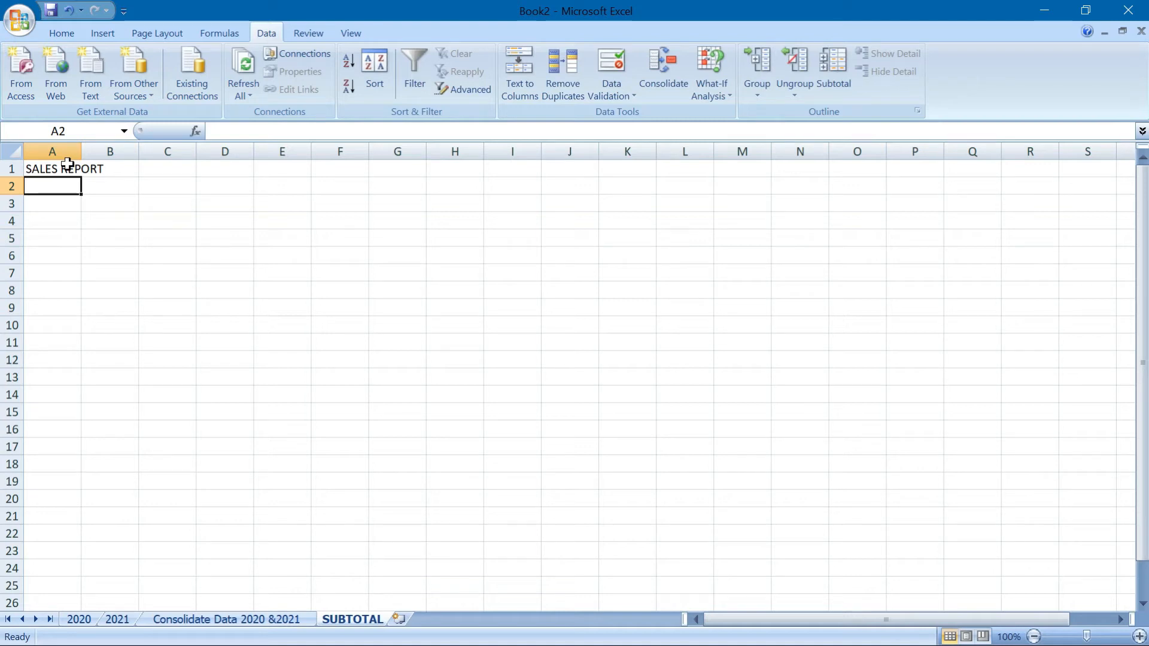
- Enter the headings Sales Executive, Month and Sales in A2:C2 and fit column A's width to its contents
{"action": "type", "text": "Sales "}
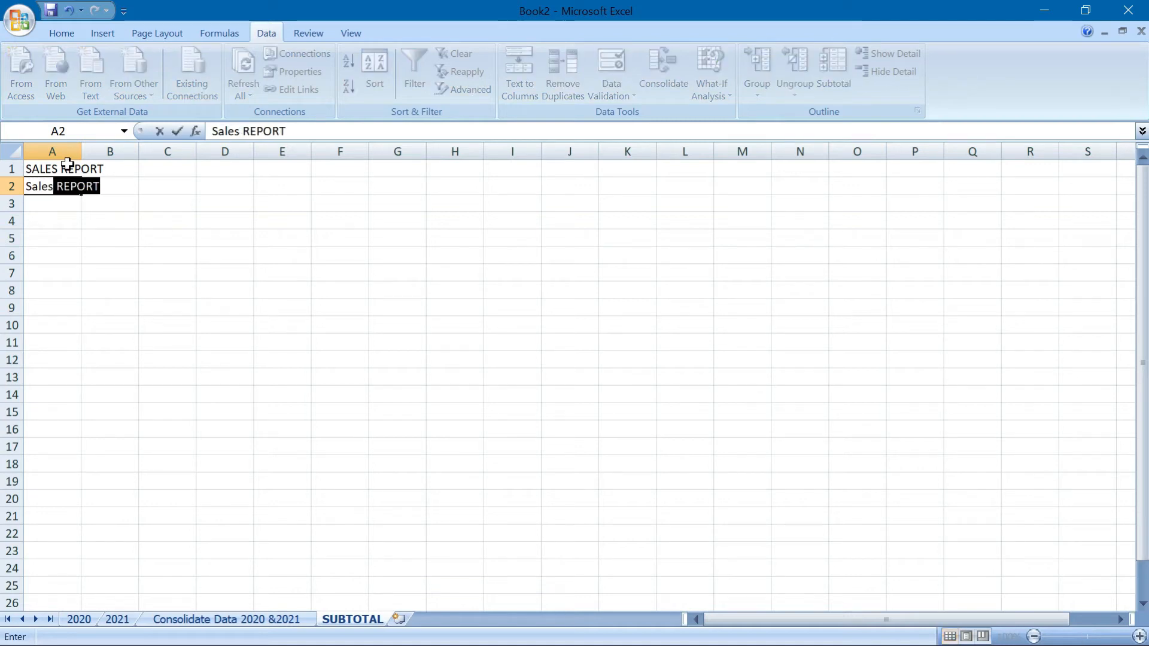
{"action": "type", "text": "Exec"}
{"action": "type", "text": "c"}
{"action": "type", "text": "utive"}
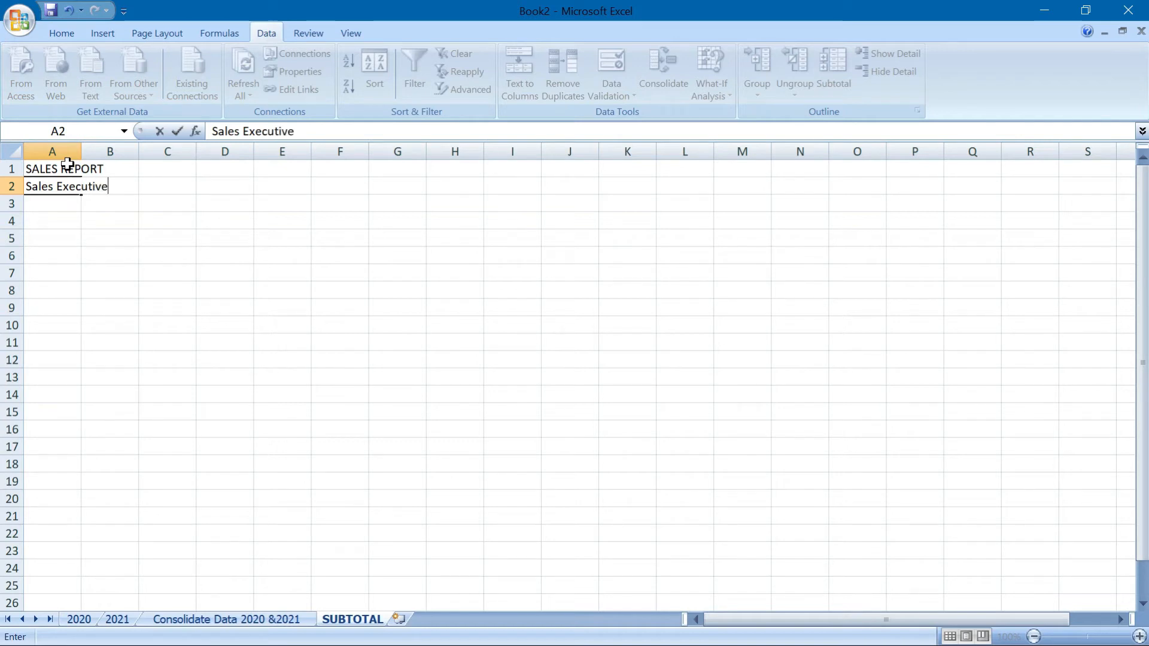
{"action": "key", "text": "Return"}
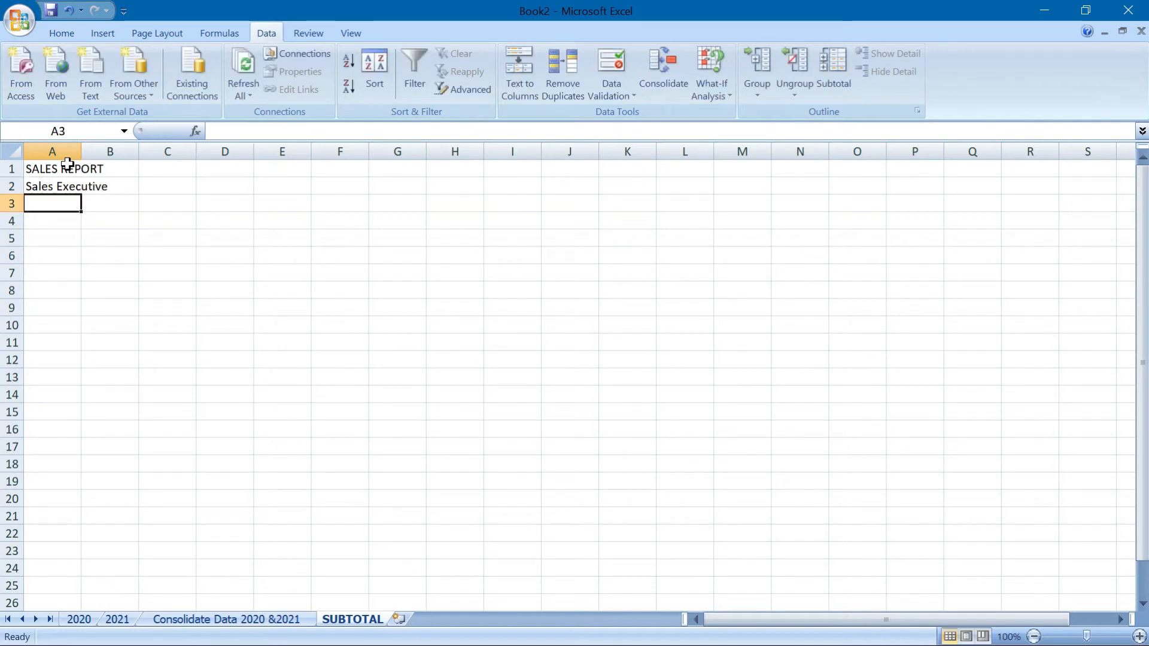
{"action": "left_click", "coordinate": [109, 183]}
{"action": "type", "text": "Month"}
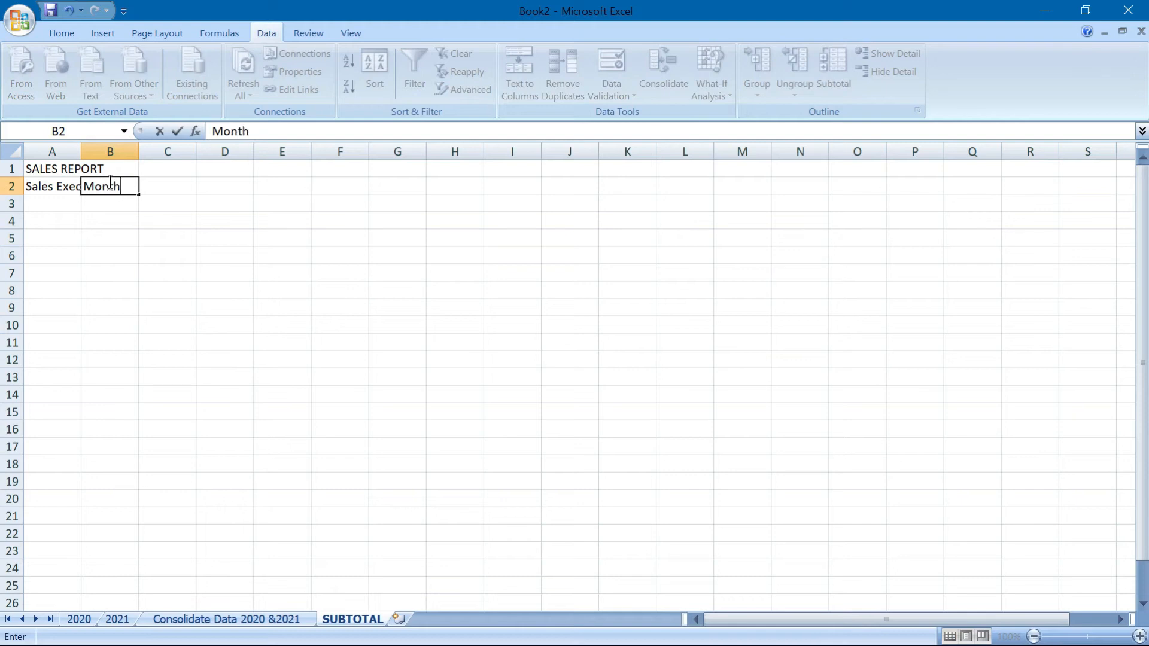
{"action": "key", "text": "Tab"}
{"action": "type", "text": "sales"}
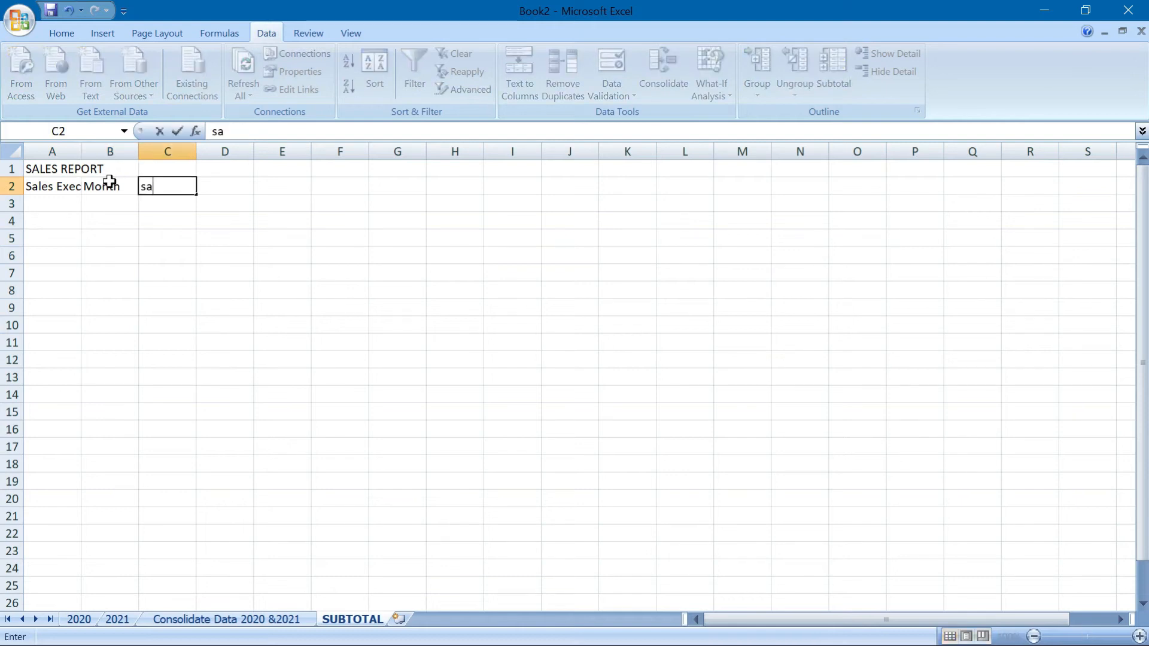
{"action": "key", "text": "BackSpace"}
{"action": "key", "text": "BackSpace"}
{"action": "key", "text": "BackSpace"}
{"action": "key", "text": "BackSpace"}
{"action": "key", "text": "BackSpace"}
{"action": "type", "text": "Sales"}
{"action": "key", "text": "Return"}
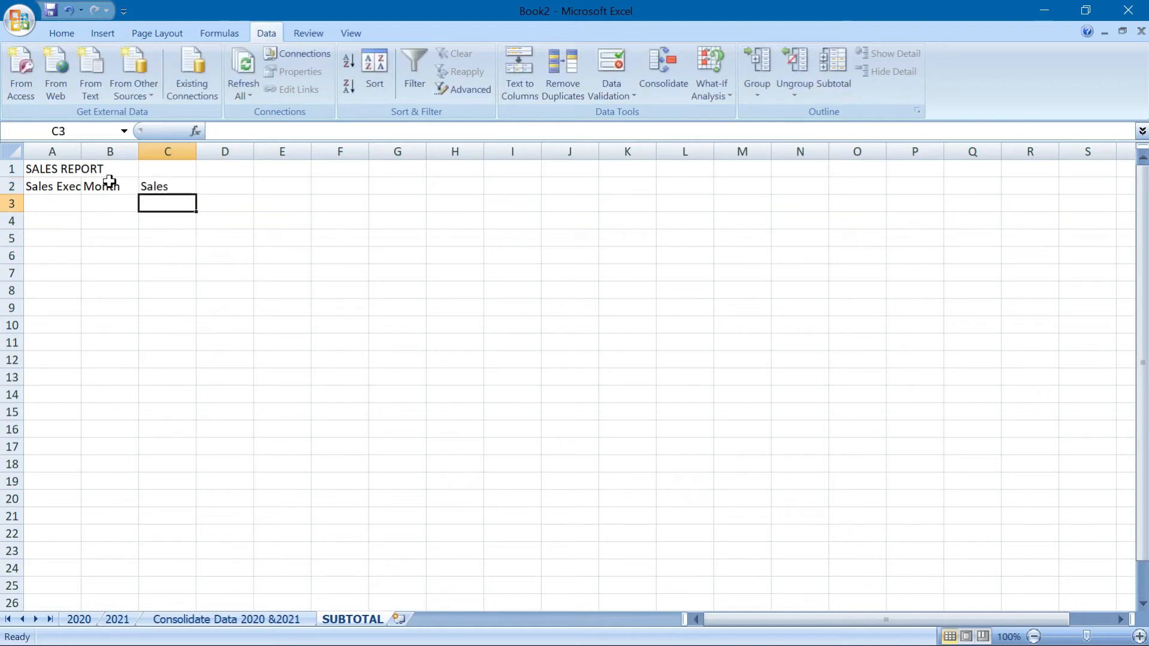
{"action": "double_click", "coordinate": [82, 152]}
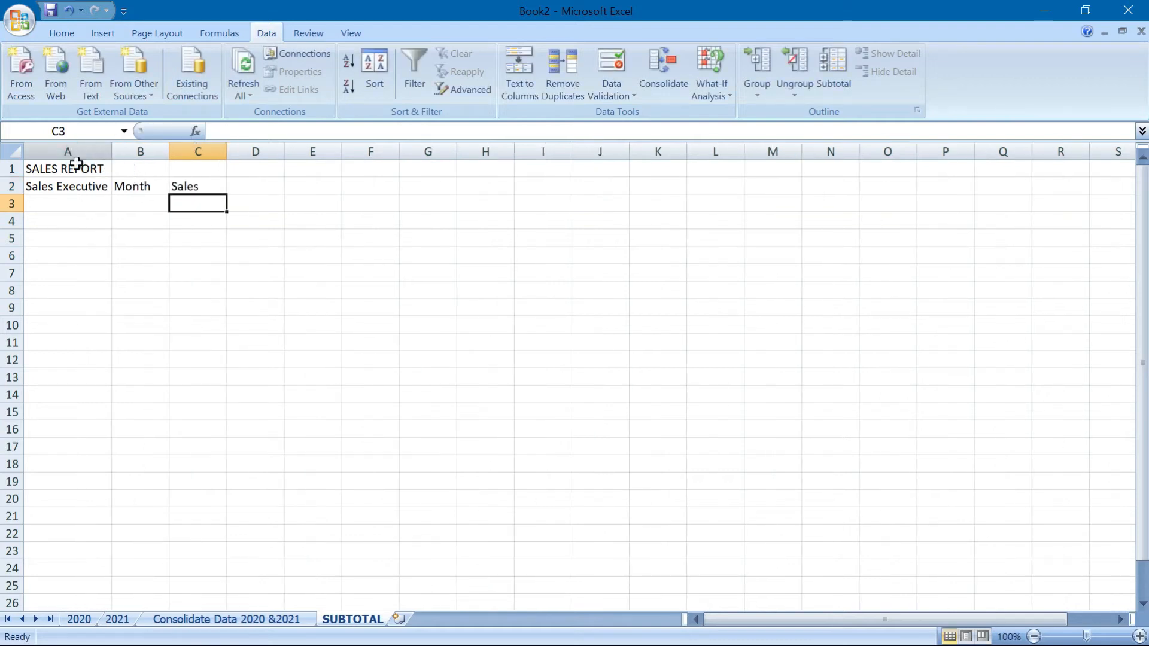
- Enter the first sales executive's name in A3:A4 and the second executive's name in A5:A6
{"action": "left_click", "coordinate": [72, 206]}
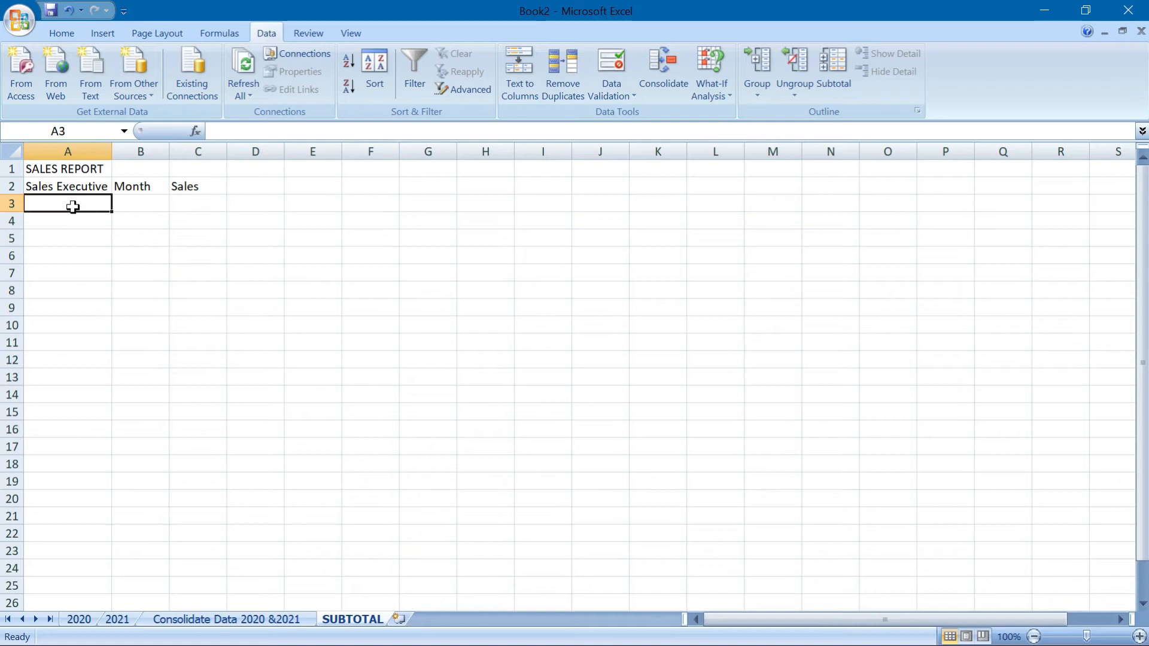
{"action": "type", "text": "ANIKET"}
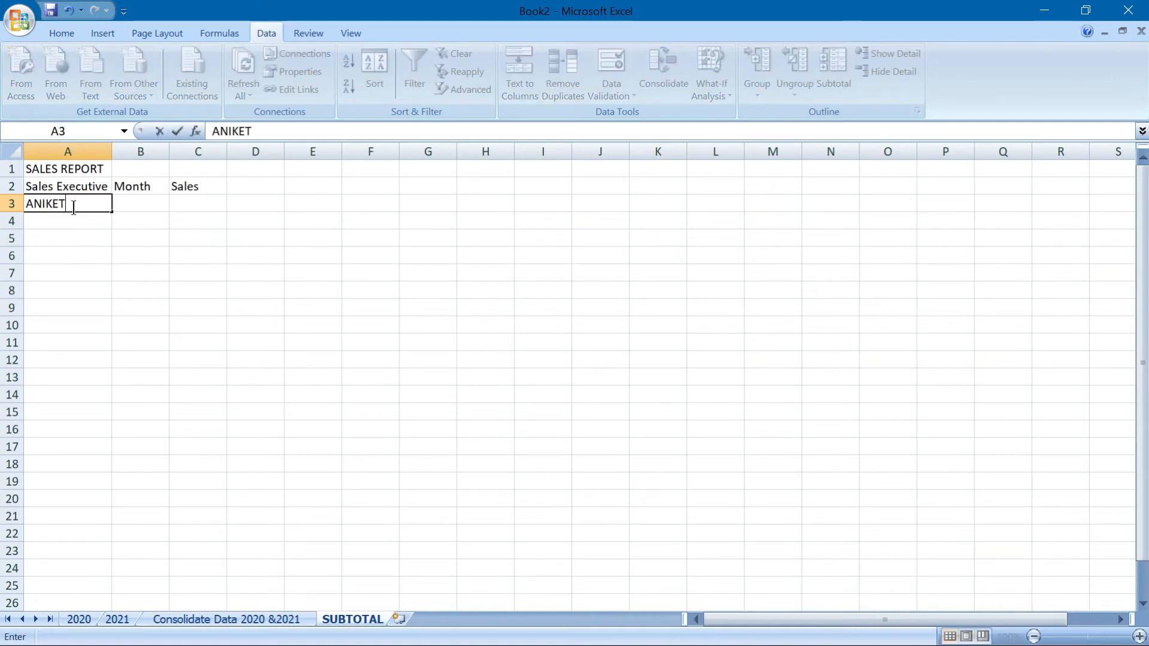
{"action": "key", "text": "Return"}
{"action": "type", "text": "ANIKET"}
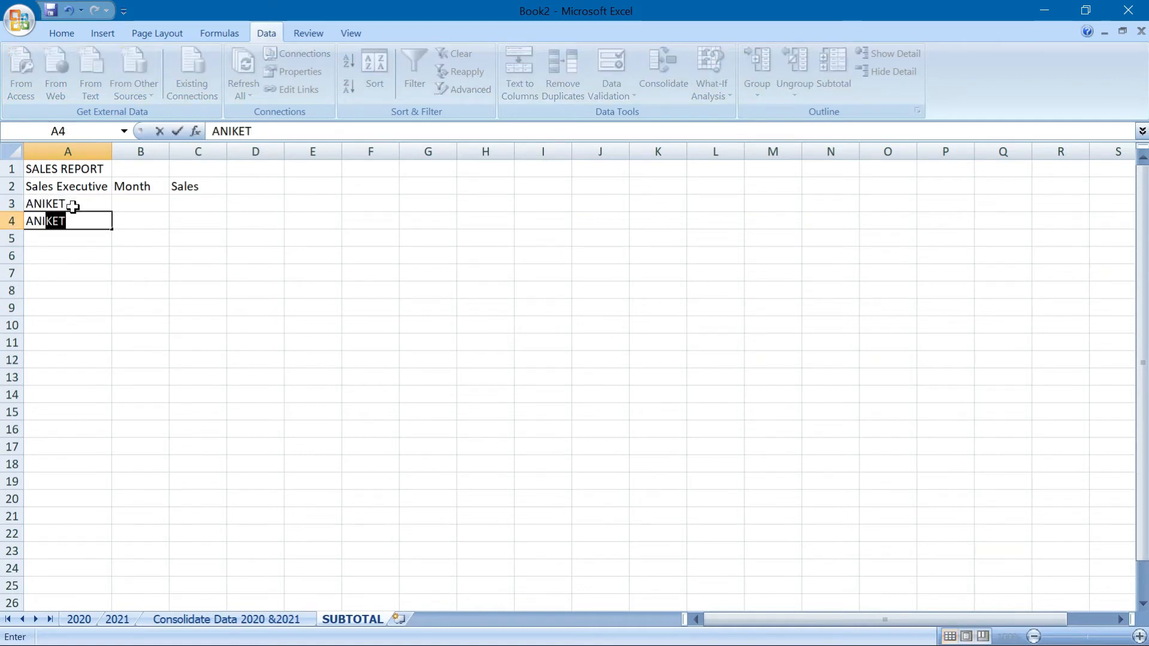
{"action": "key", "text": "Return"}
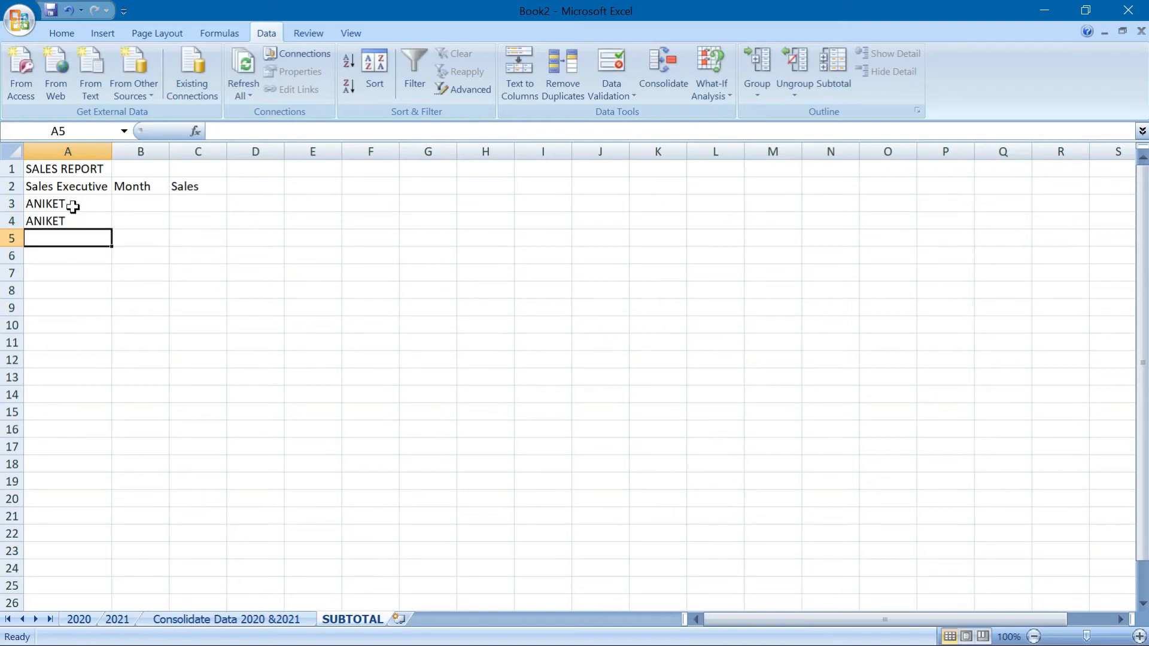
{"action": "type", "text": "DO"}
{"action": "key", "text": "BackSpace"}
{"action": "type", "text": "INESH"}
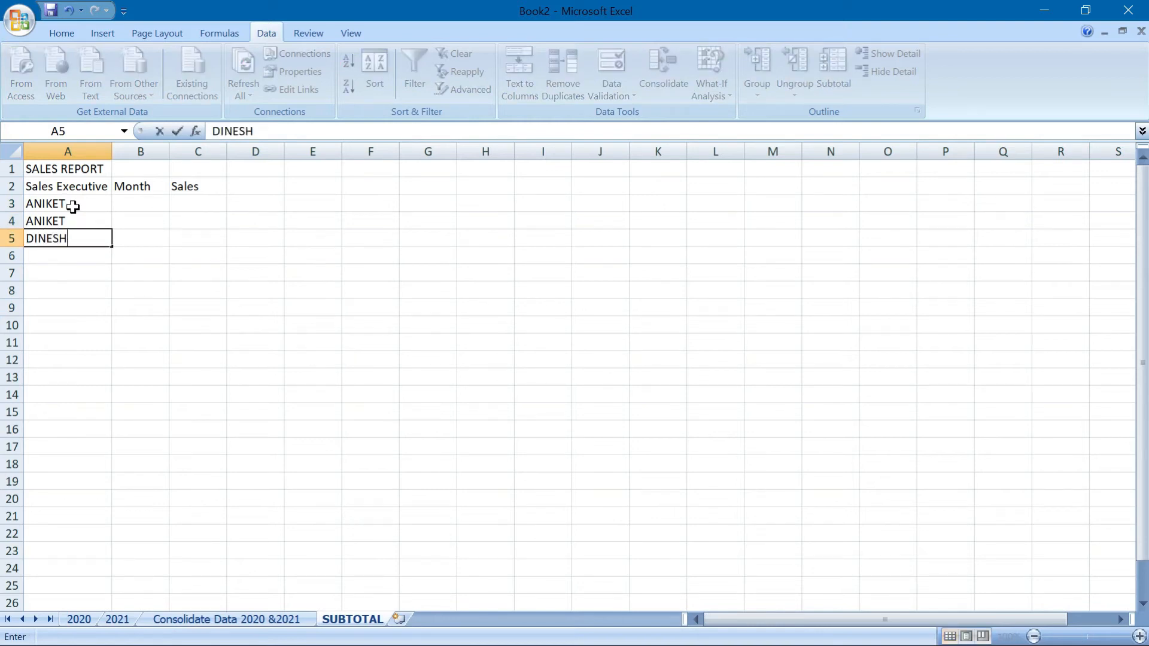
{"action": "key", "text": "Return"}
{"action": "type", "text": "DINESH"}
{"action": "key", "text": "Return"}
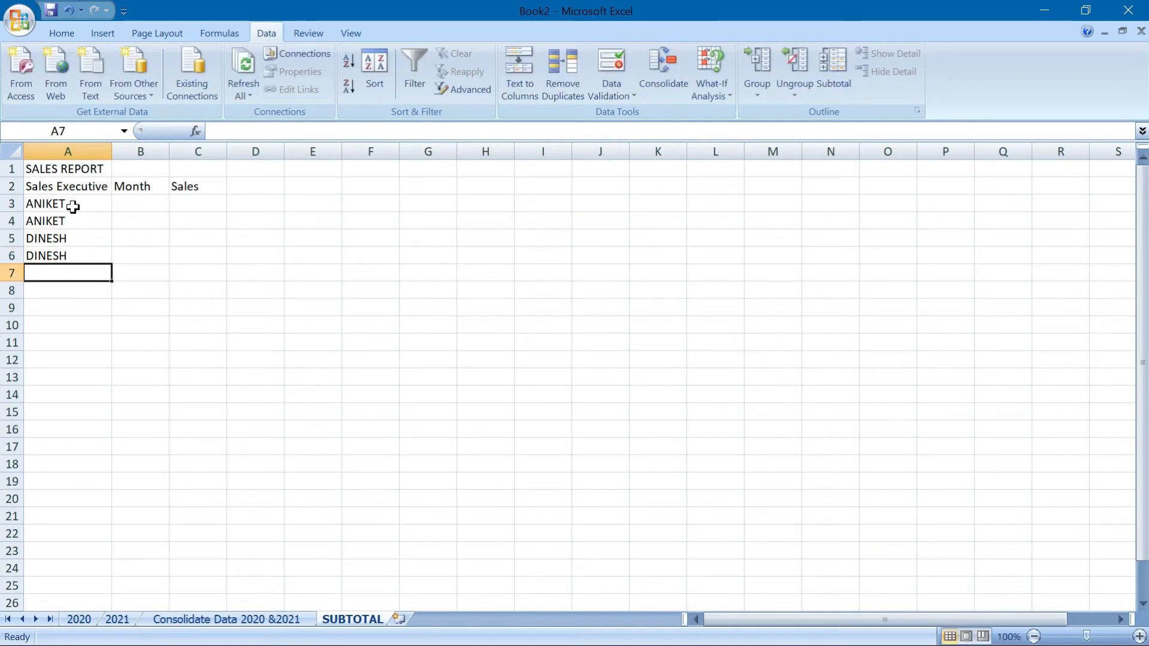
- Enter the third sales executive's name in A7:A8 and the fourth executive's name in A9:A10
{"action": "type", "text": "KAVITA"}
{"action": "key", "text": "Return"}
{"action": "type", "text": "KAVITA"}
{"action": "key", "text": "Return"}
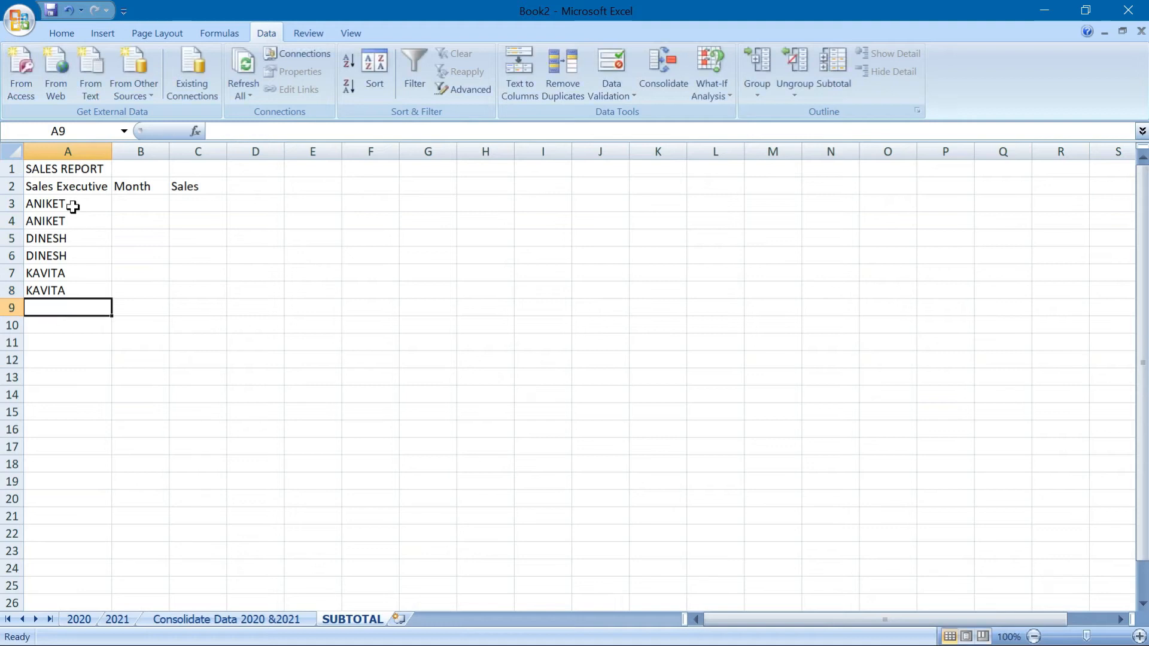
{"action": "type", "text": "RAJAN"}
{"action": "key", "text": "Return"}
{"action": "type", "text": "RAJAN"}
{"action": "key", "text": "Return"}
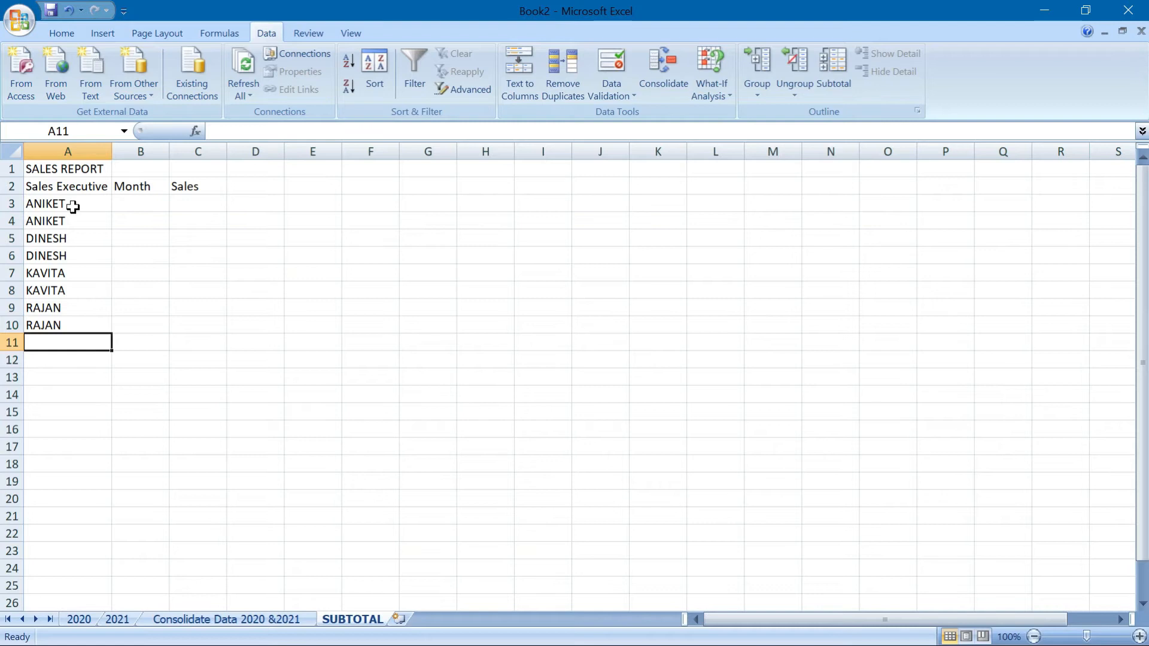
- Enter the fifth sales executive's name in all three cells A11:A13
{"action": "type", "text": "RAMAN"}
{"action": "key", "text": "Return"}
{"action": "type", "text": "RAMAN"}
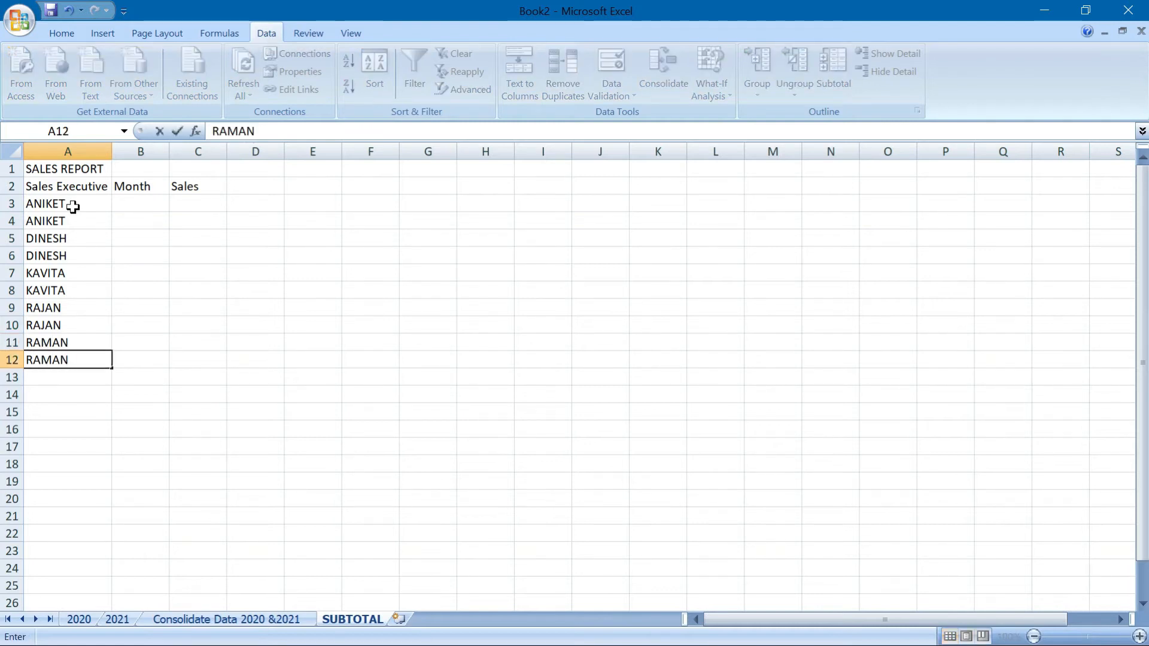
{"action": "key", "text": "Return"}
{"action": "type", "text": "RAMNN"}
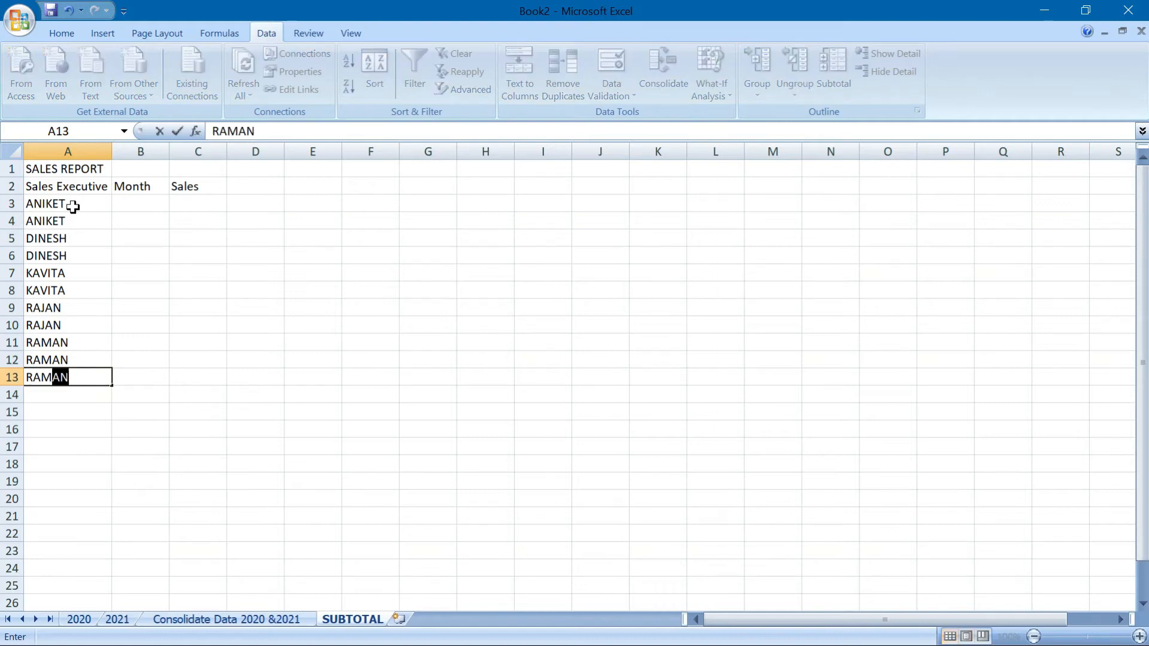
{"action": "key", "text": "BackSpace"}
{"action": "key", "text": "BackSpace"}
{"action": "type", "text": "AN"}
- Fill the Month cells B3:B6 with OCT, NOV, OCT and NOV for the first two sales executives
{"action": "left_click", "coordinate": [129, 208]}
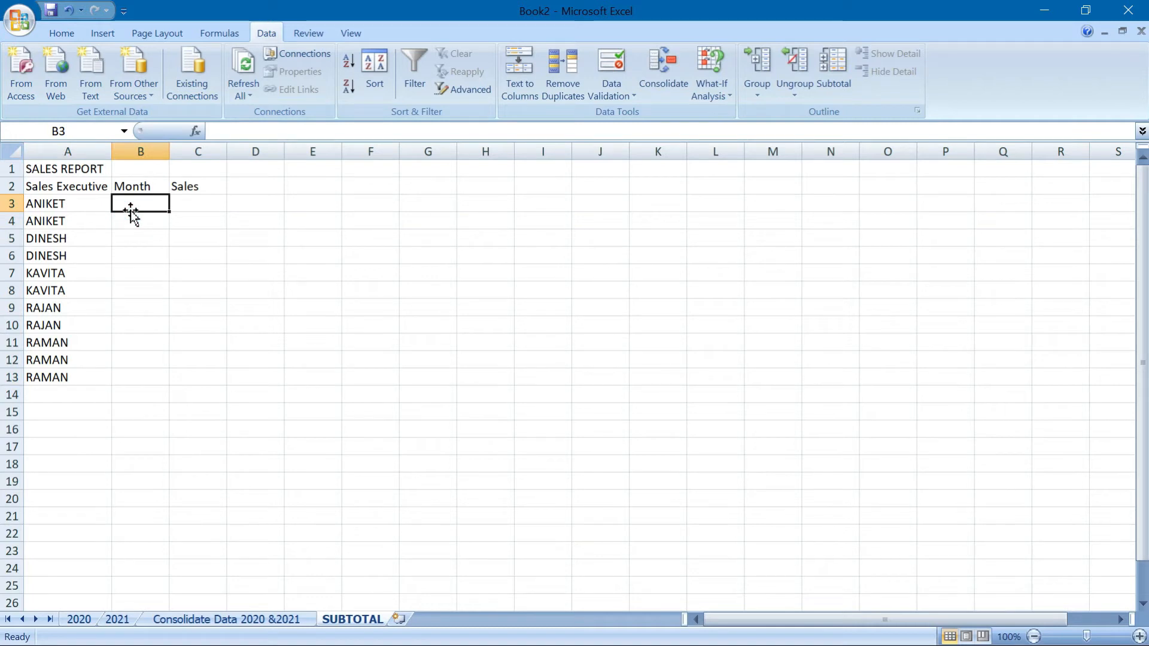
{"action": "type", "text": "OCT"}
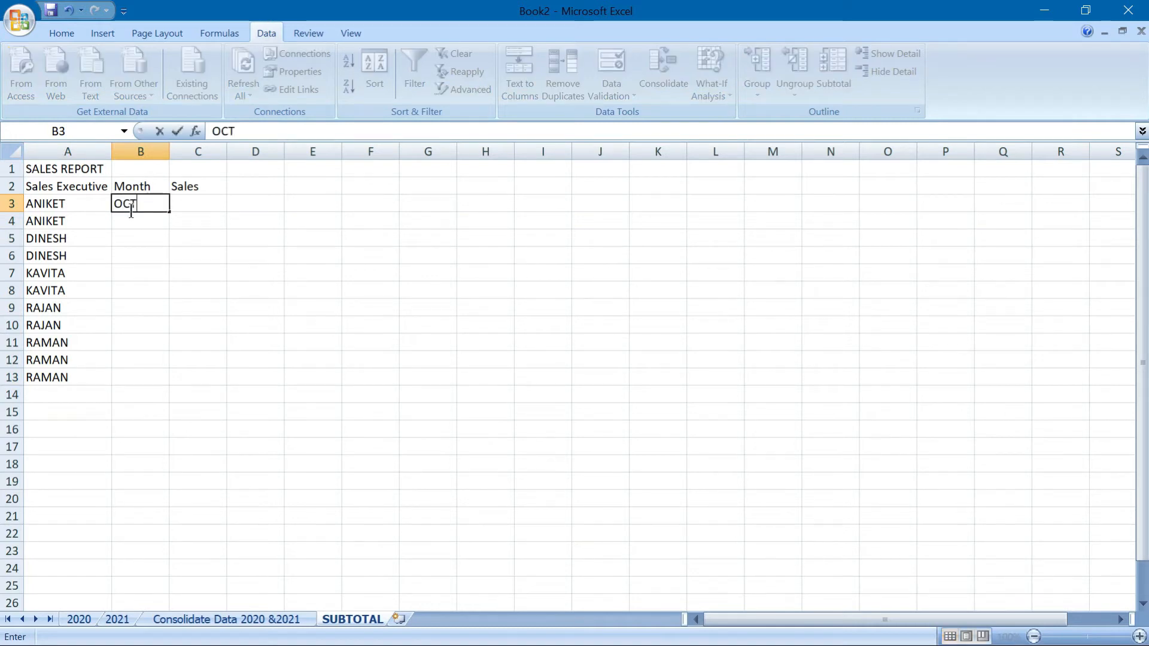
{"action": "key", "text": "Return"}
{"action": "type", "text": "NOV"}
{"action": "key", "text": "Return"}
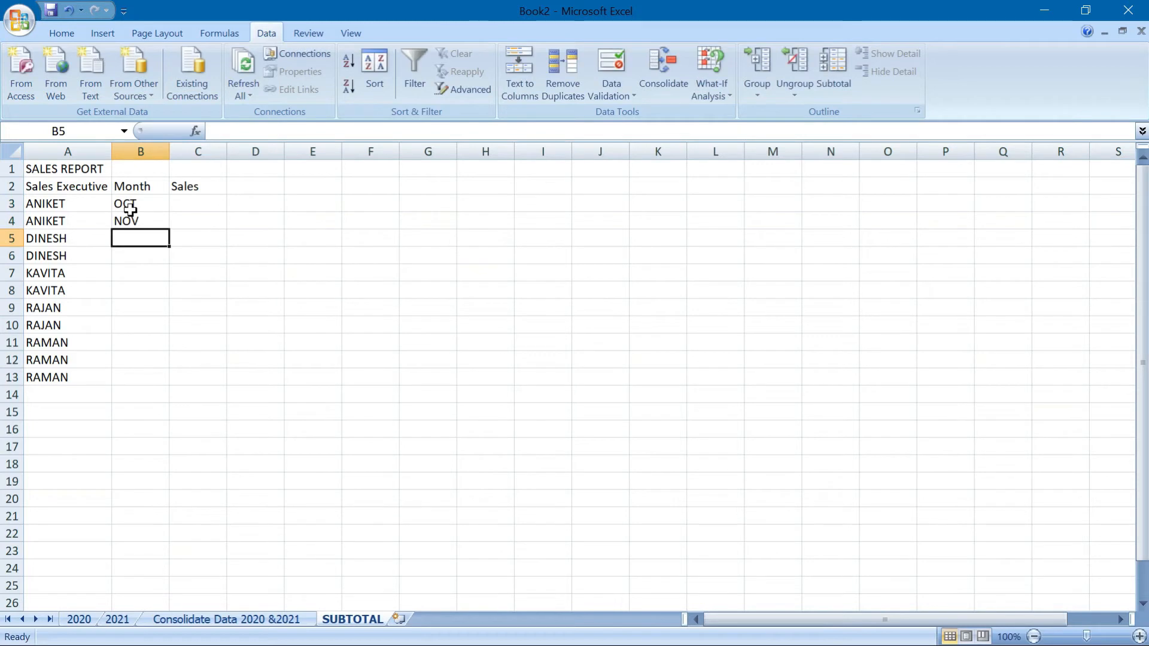
{"action": "type", "text": "OCT"}
{"action": "key", "text": "Return"}
{"action": "type", "text": "NOV"}
{"action": "key", "text": "Return"}
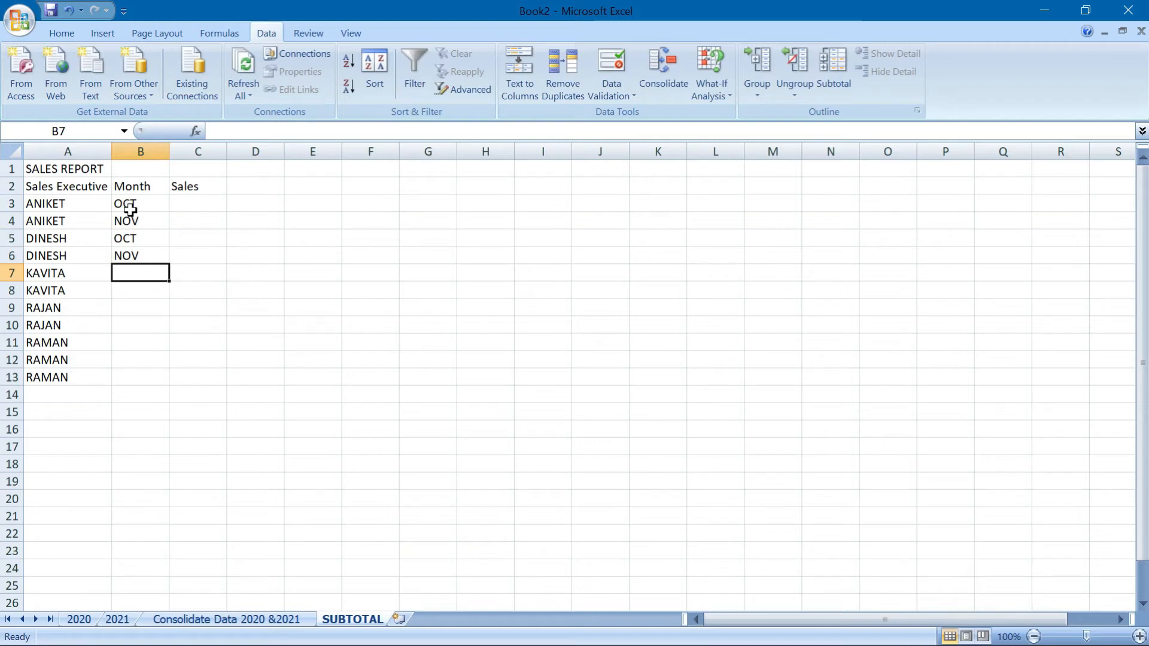
- Fill the Month cells B7:B10 with OCT, NOV, OCT and NOV for the third and fourth executives
{"action": "type", "text": "OCT"}
{"action": "key", "text": "Return"}
{"action": "type", "text": "NOV"}
{"action": "key", "text": "Return"}
{"action": "type", "text": "OC"}
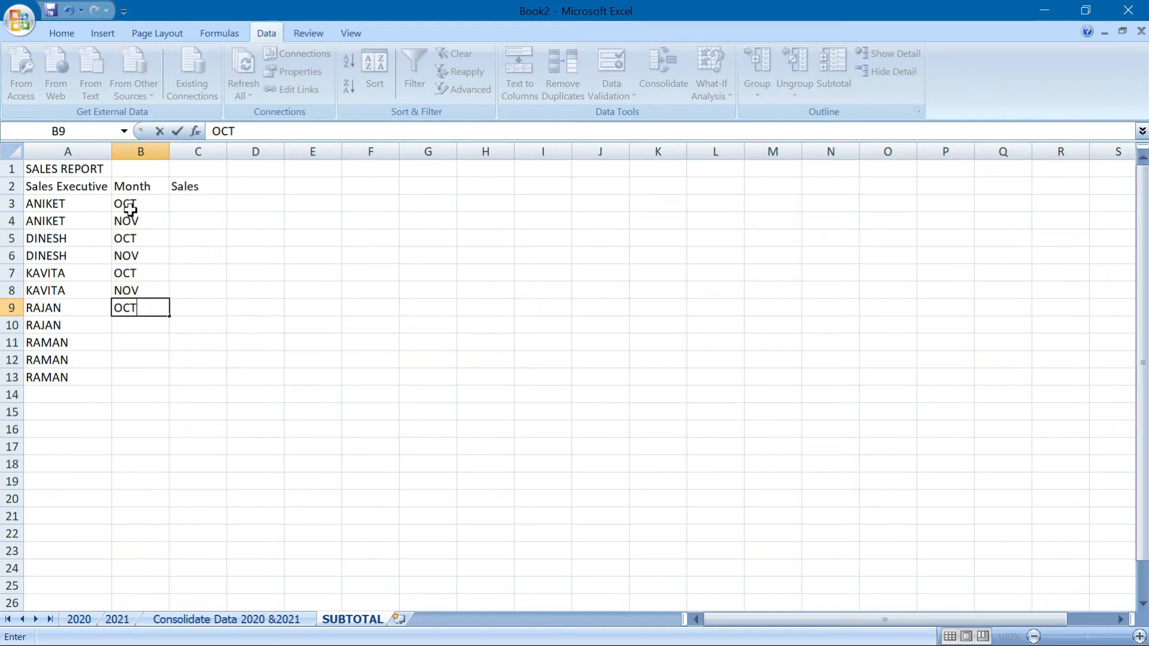
{"action": "key", "text": "Return"}
{"action": "type", "text": "NOV"}
{"action": "key", "text": "Return"}
- Enter the months OCT, NOV and DEC in B11:B13 for the last sales executive
{"action": "type", "text": "OC"}
{"action": "key", "text": "Return"}
{"action": "type", "text": "NOV"}
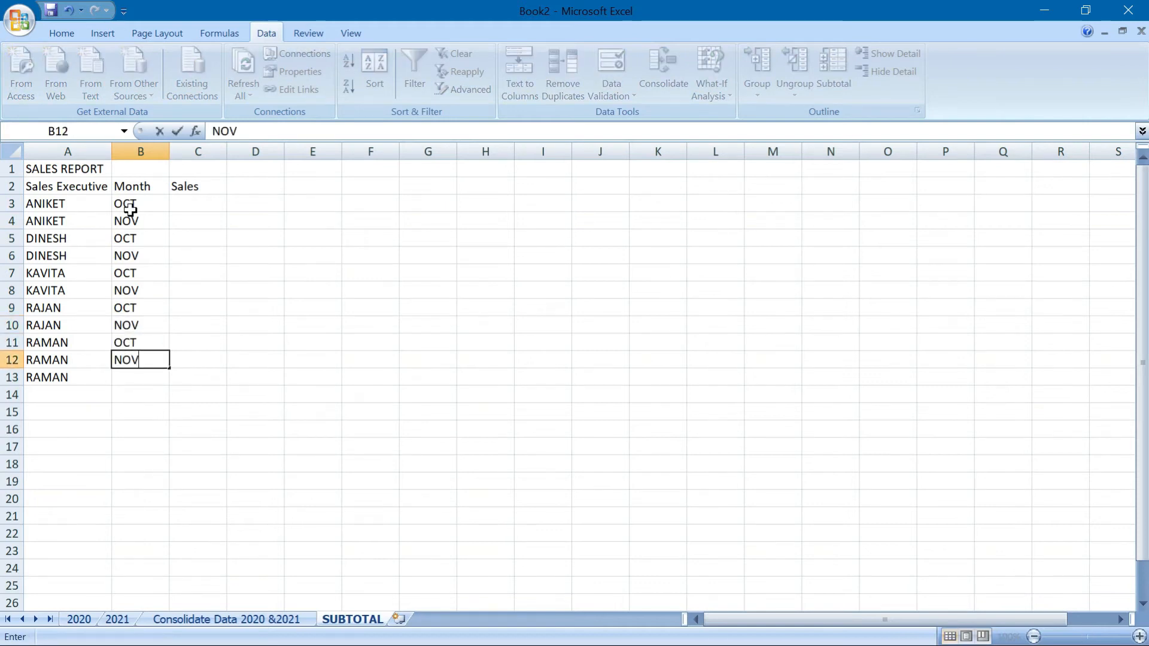
{"action": "key", "text": "Return"}
{"action": "type", "text": "DEC"}
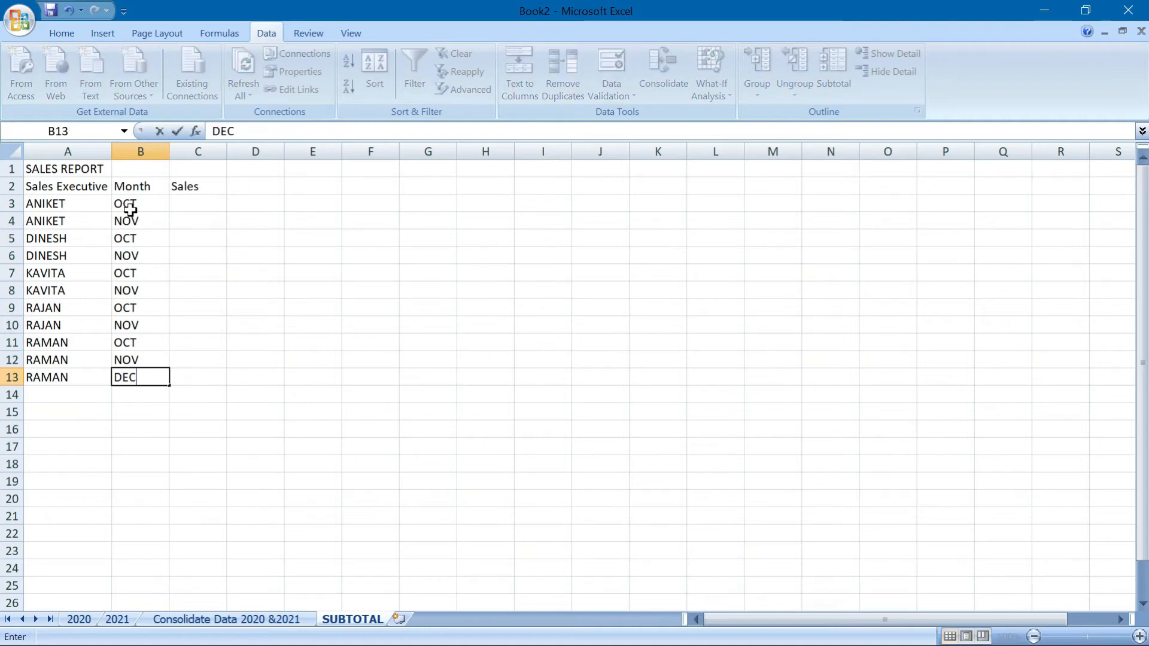
- Enter the sales figures 80000, 70000, 14567 and 33455 in C3:C6
{"action": "left_click", "coordinate": [182, 204]}
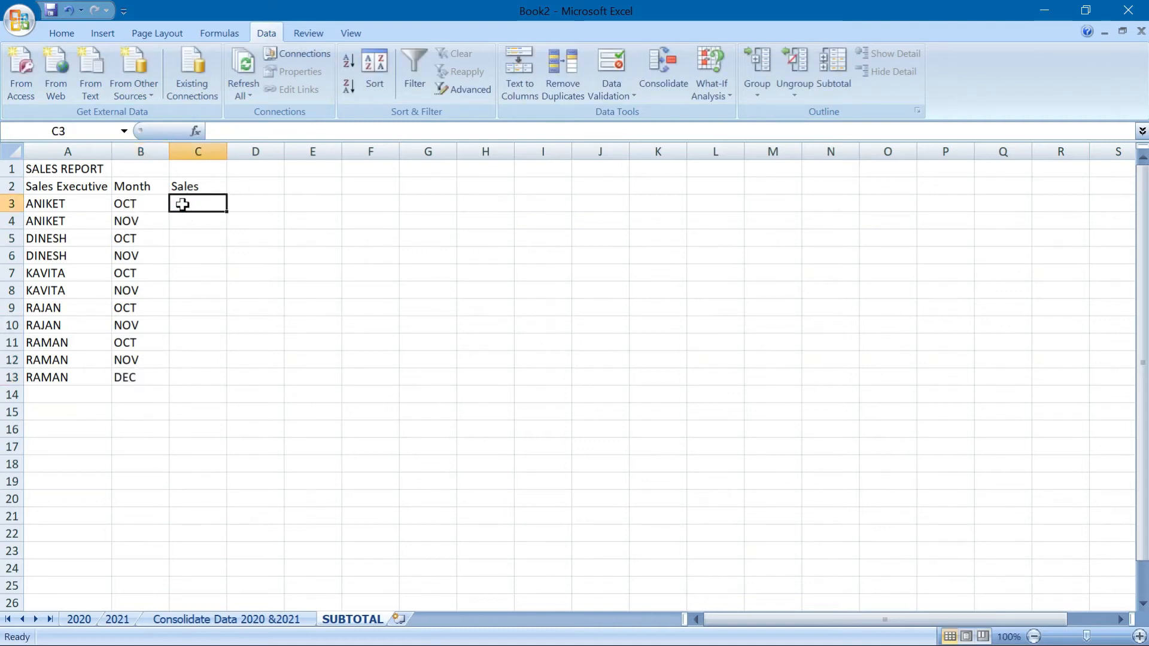
{"action": "type", "text": "80000"}
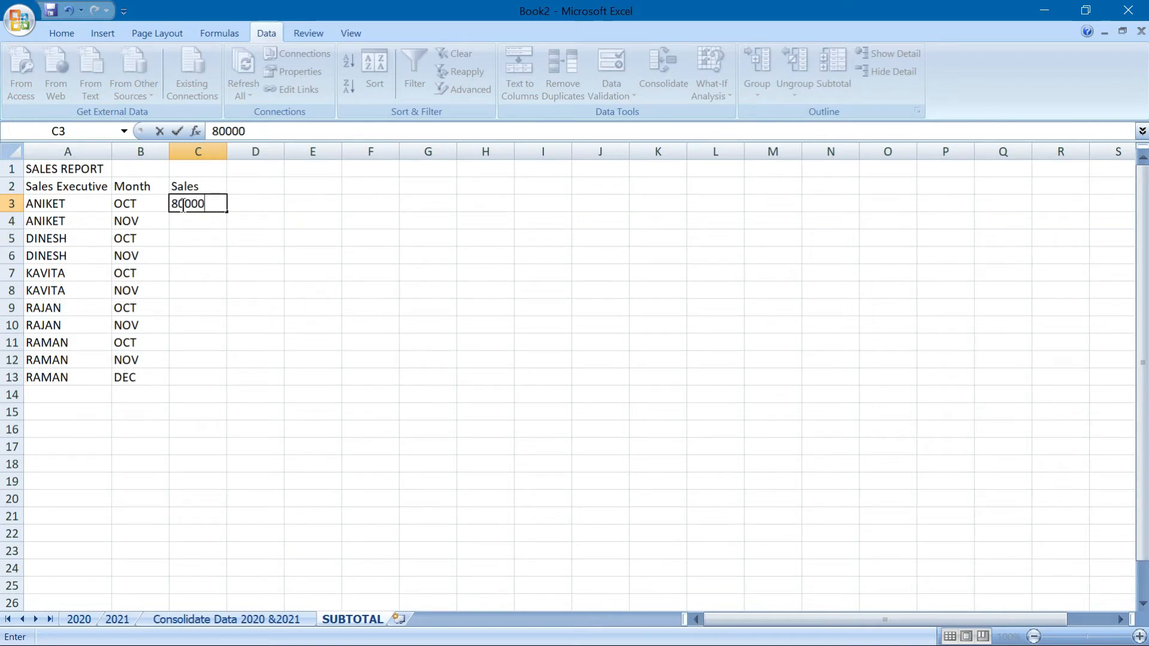
{"action": "key", "text": "Return"}
{"action": "type", "text": "70000"}
{"action": "key", "text": "Return"}
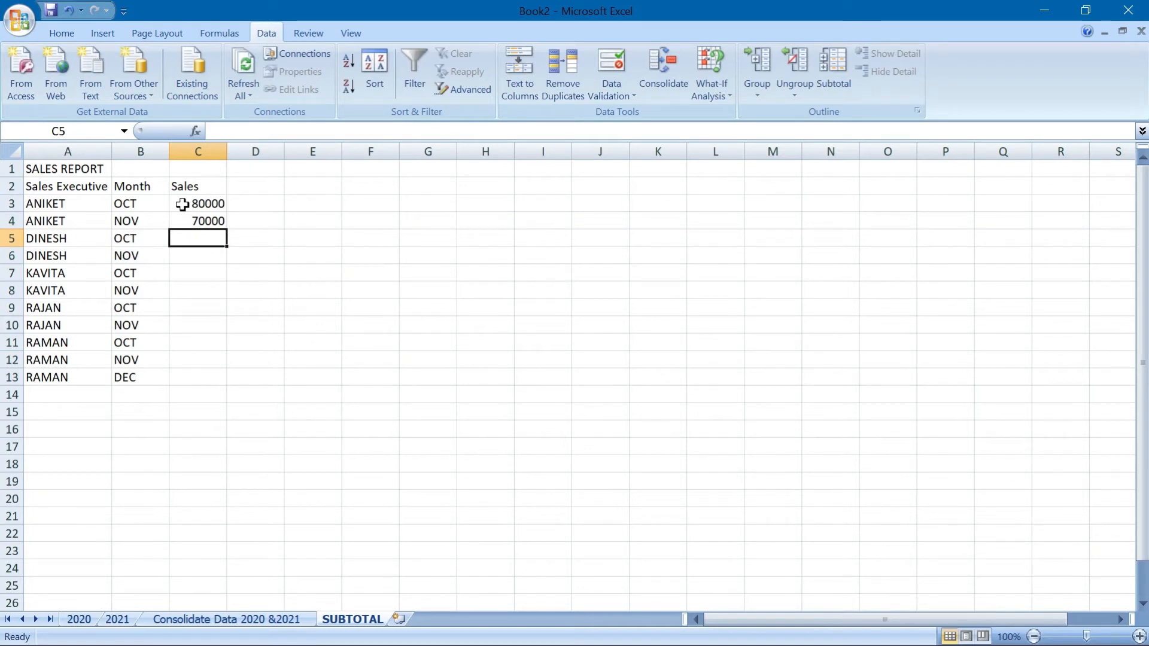
{"action": "type", "text": "14567"}
{"action": "key", "text": "Return"}
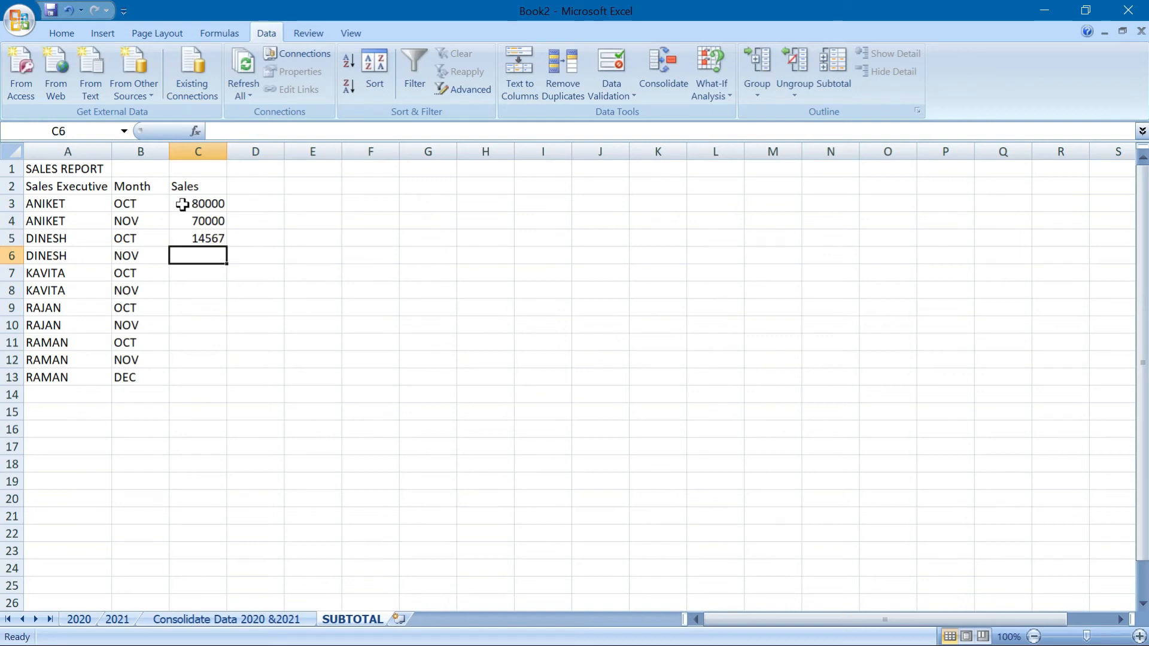
{"action": "type", "text": "33455"}
{"action": "key", "text": "Return"}
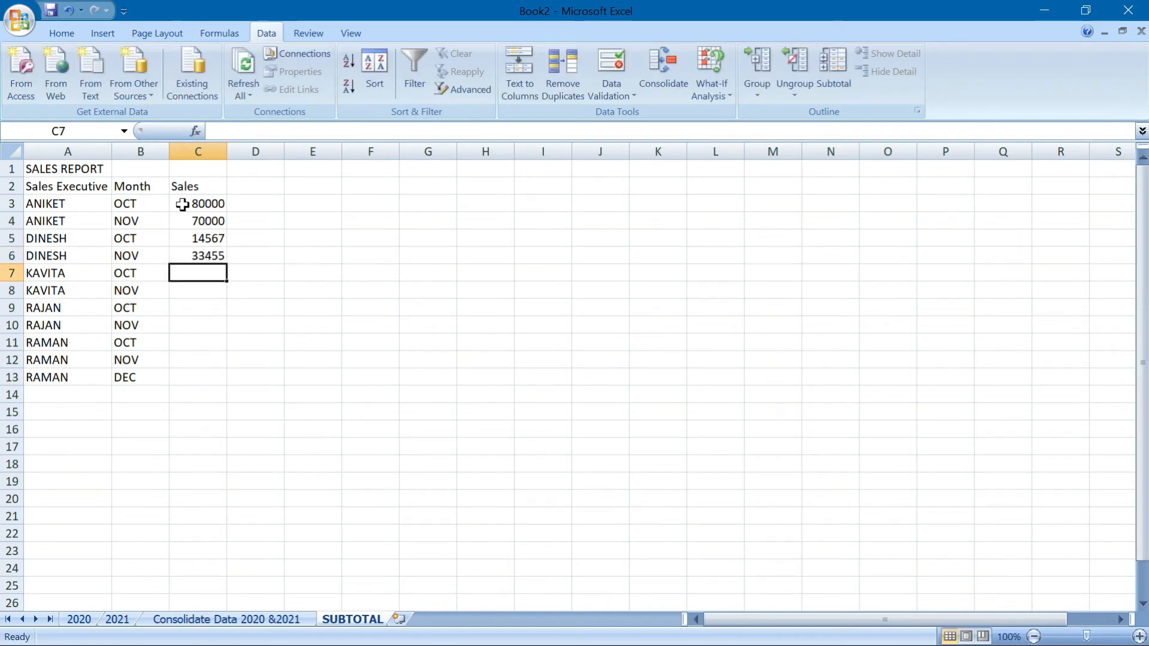
- Enter the sales figures 23456, 35689, 56788 and 99765 in C7:C10
{"action": "type", "text": "23456"}
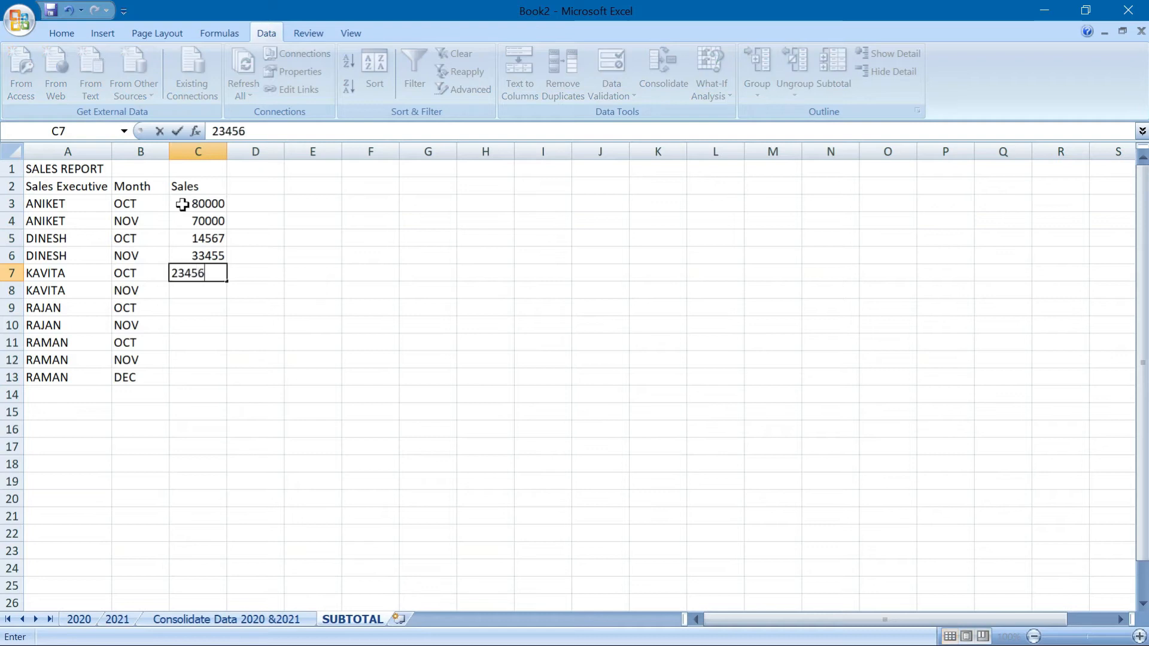
{"action": "key", "text": "Return"}
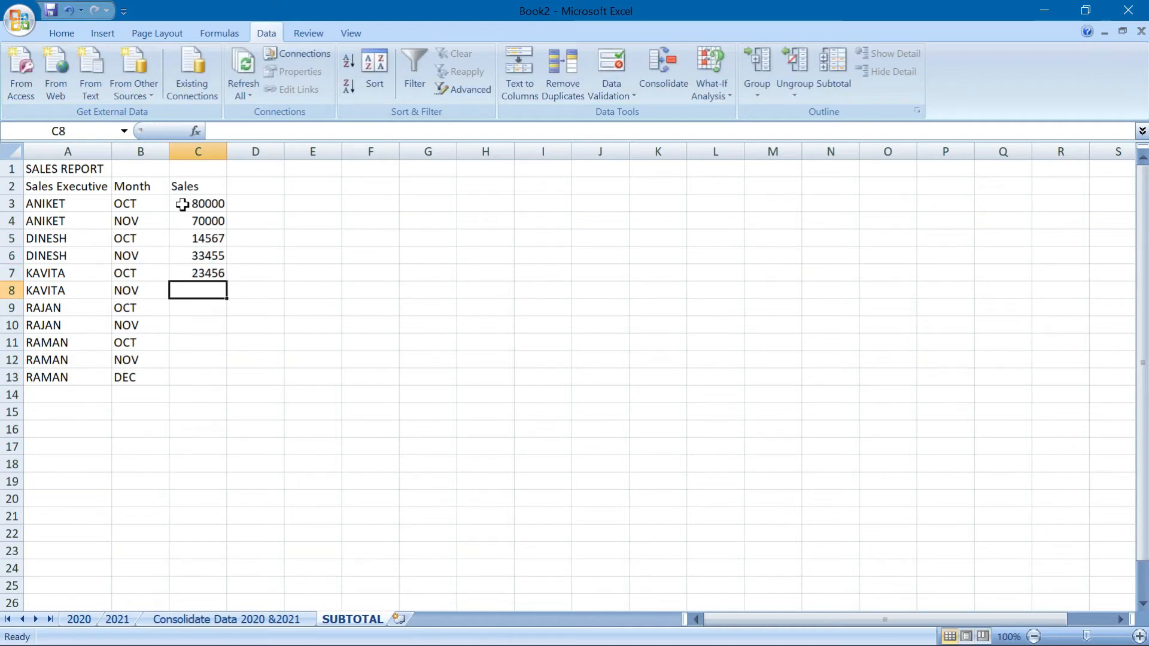
{"action": "type", "text": "35689"}
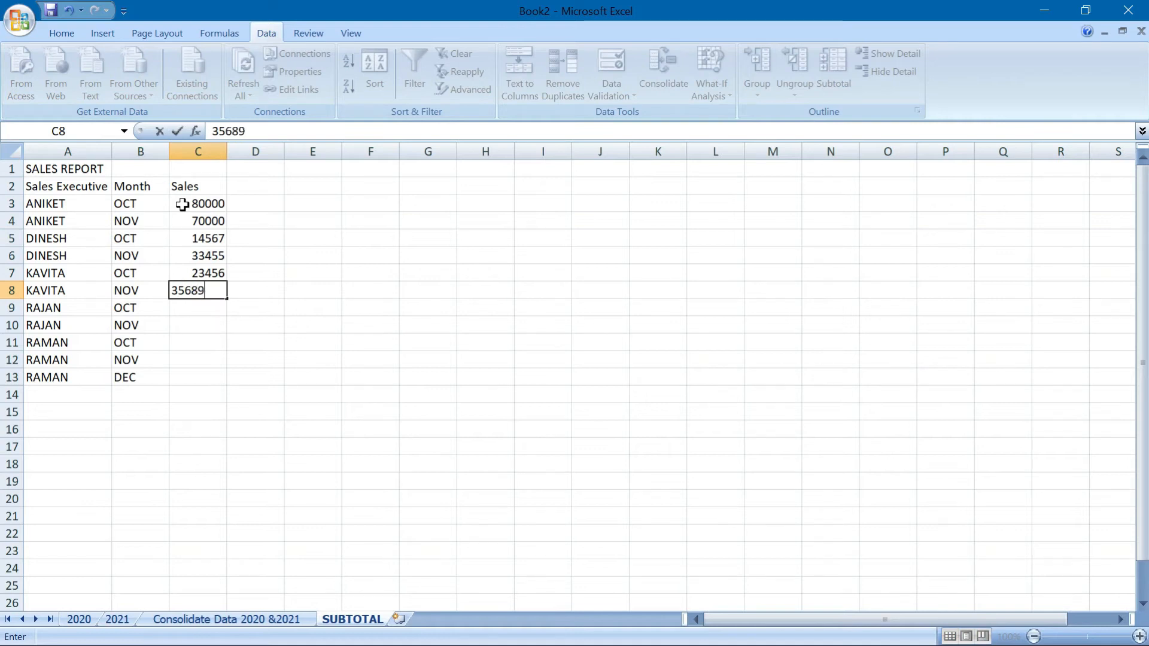
{"action": "key", "text": "Return"}
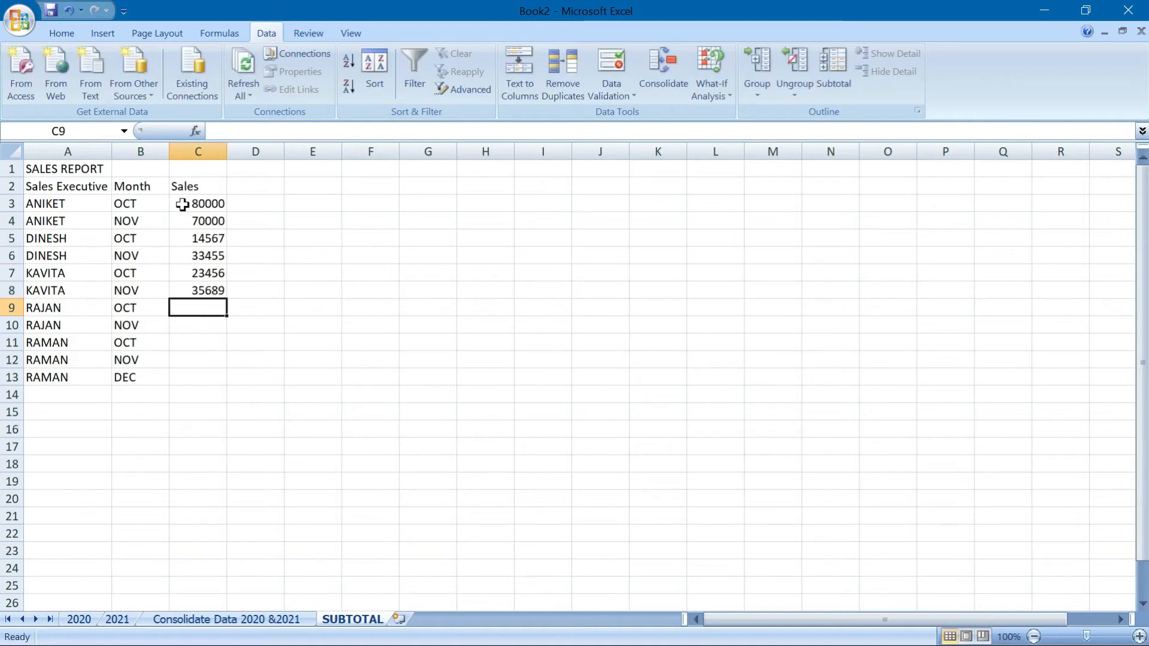
{"action": "type", "text": "56788"}
{"action": "key", "text": "Return"}
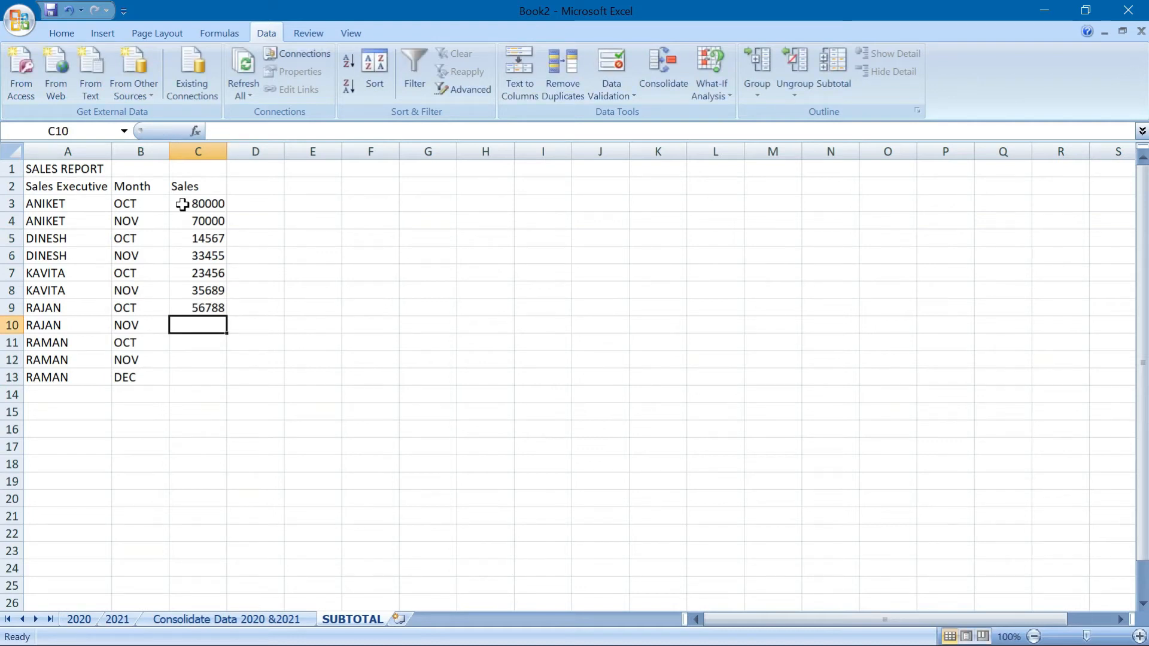
{"action": "type", "text": "99765"}
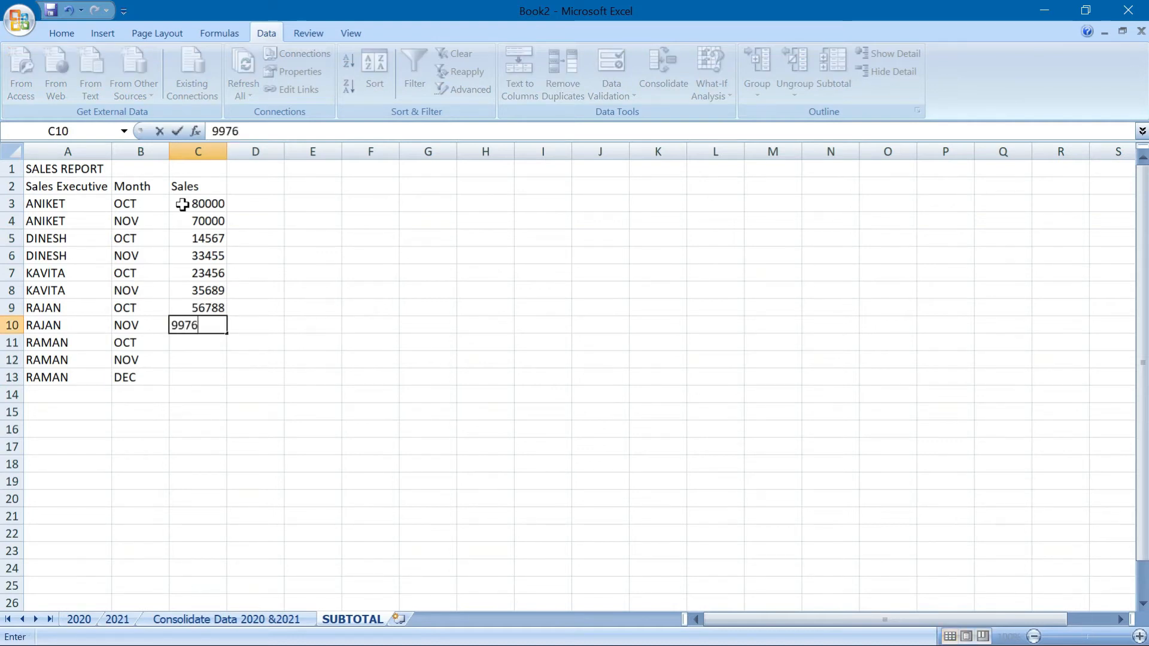
{"action": "key", "text": "Return"}
- Enter the sales figures 20000, 30000 and 40000 in C11:C13
{"action": "type", "text": "\\"}
{"action": "key", "text": "BackSpace"}
{"action": "type", "text": "20000"}
{"action": "key", "text": "Return"}
{"action": "type", "text": "3"}
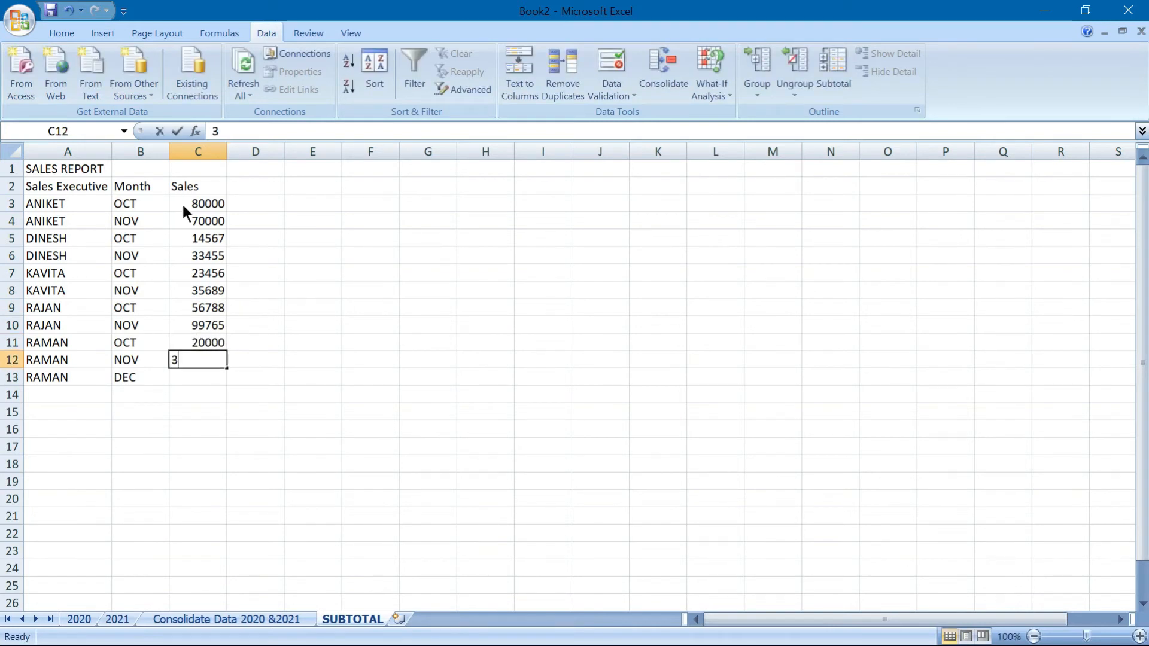
{"action": "type", "text": "0000"}
{"action": "key", "text": "Return"}
{"action": "type", "text": "400000"}
{"action": "key", "text": "Return"}
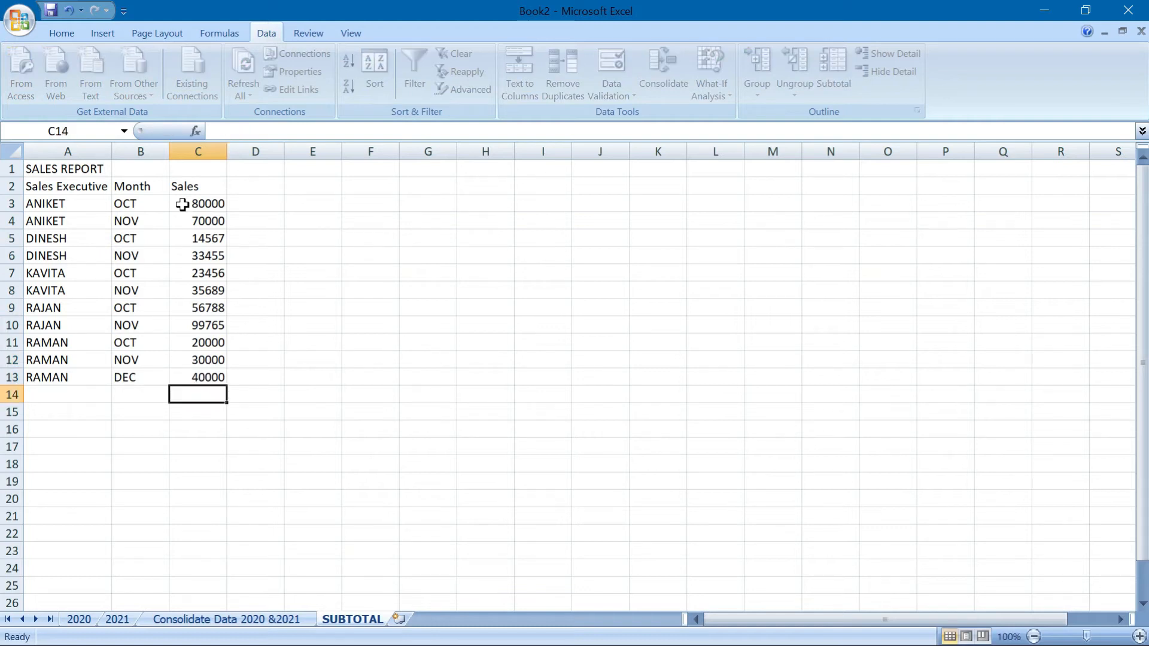
- Merge and center the SALES REPORT title across A1:C1
{"action": "left_click", "coordinate": [86, 171]}
{"action": "left_click_drag", "start_coordinate": [86, 170], "coordinate": [192, 169]}
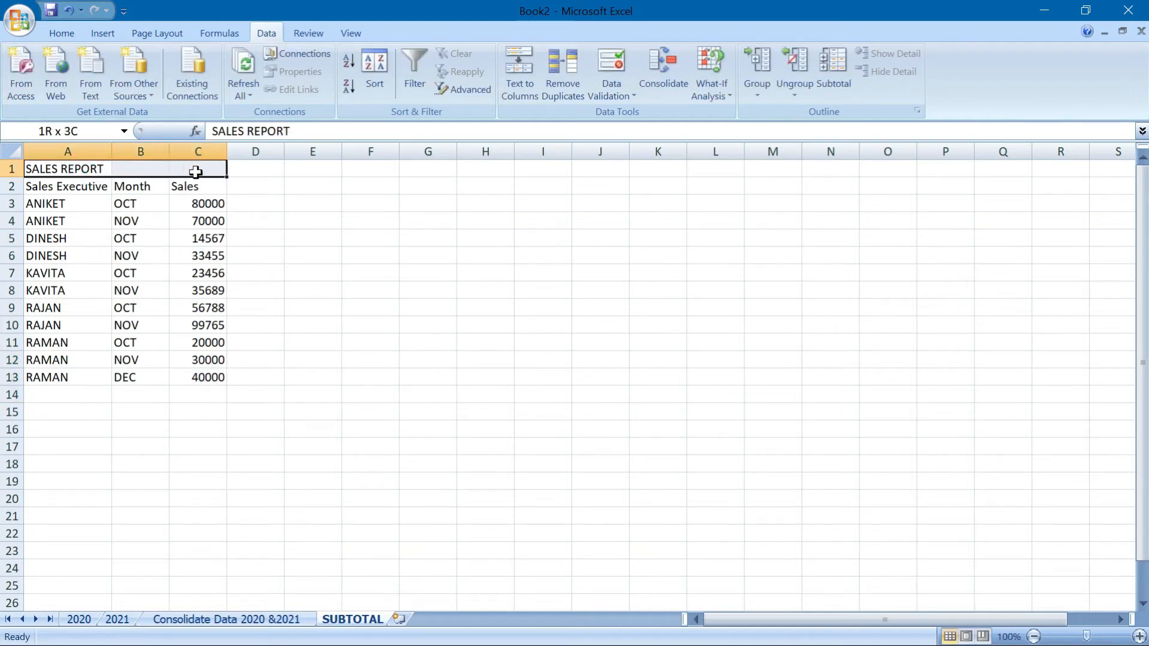
{"action": "left_click", "coordinate": [66, 31]}
{"action": "left_click", "coordinate": [394, 86]}
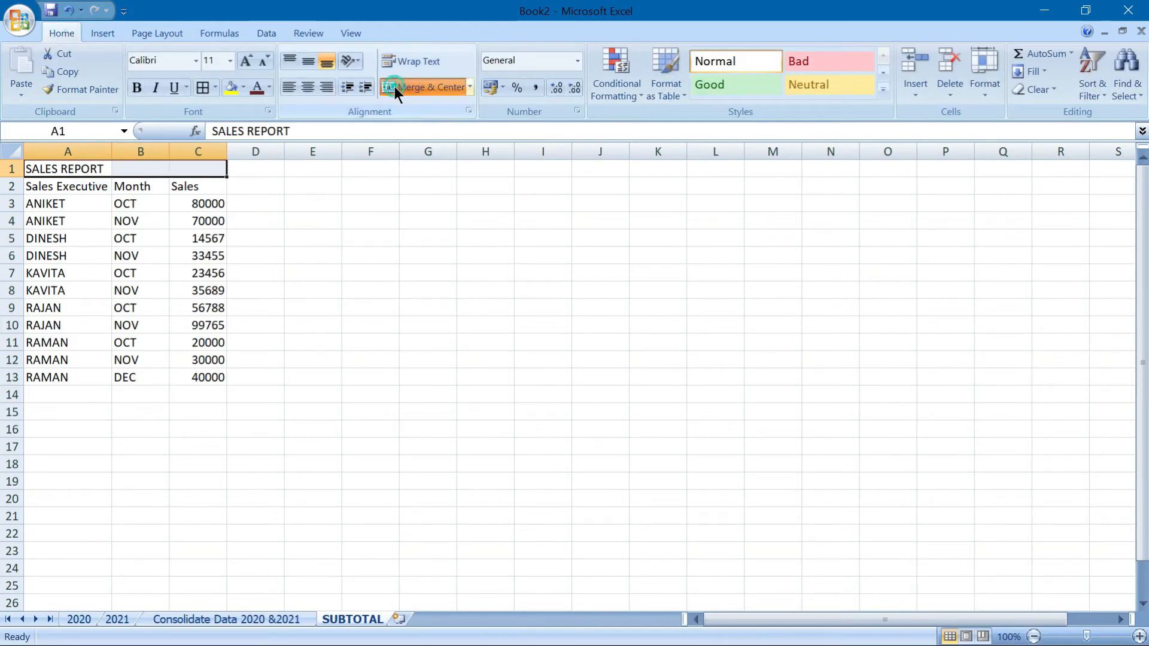
- Make the SALES REPORT title bold and set its font color to dark red
{"action": "left_click", "coordinate": [137, 88]}
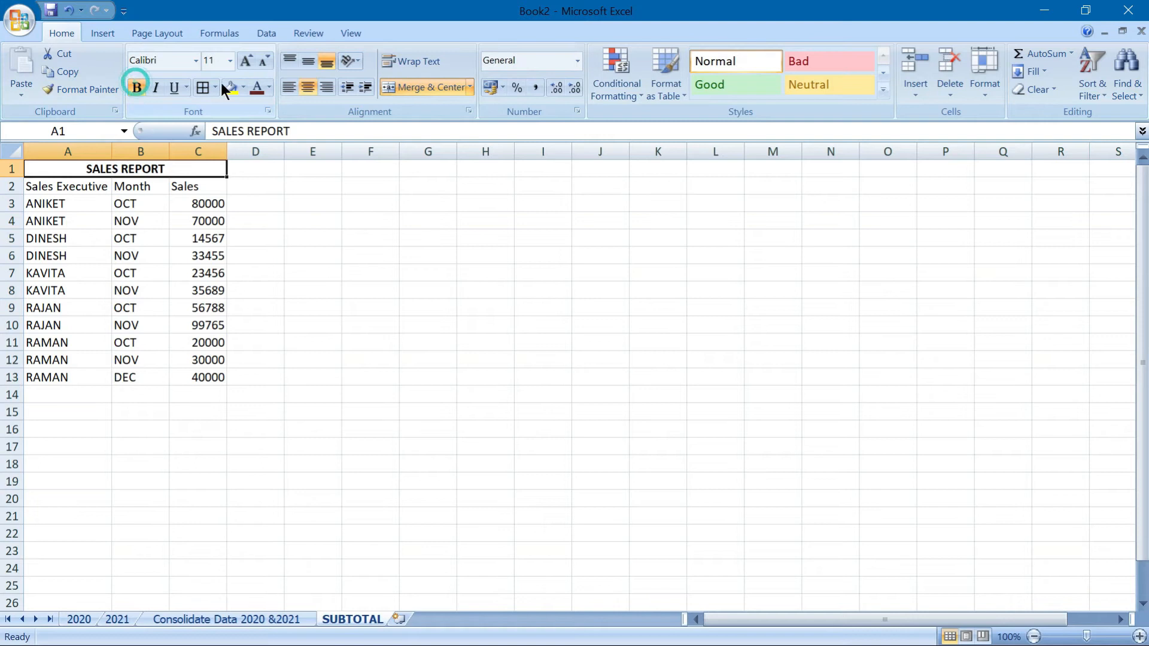
{"action": "left_click", "coordinate": [267, 86]}
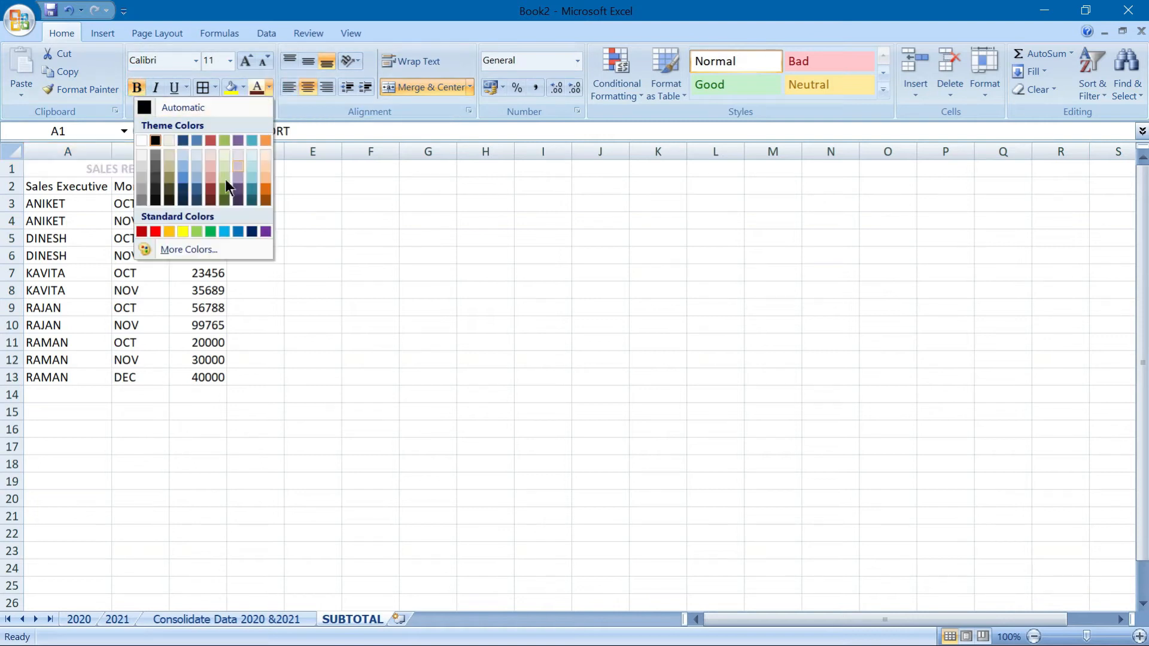
{"action": "left_click", "coordinate": [210, 199]}
- Apply borders to all cells of the sales table in A2:C13
{"action": "left_click_drag", "start_coordinate": [66, 186], "coordinate": [212, 377]}
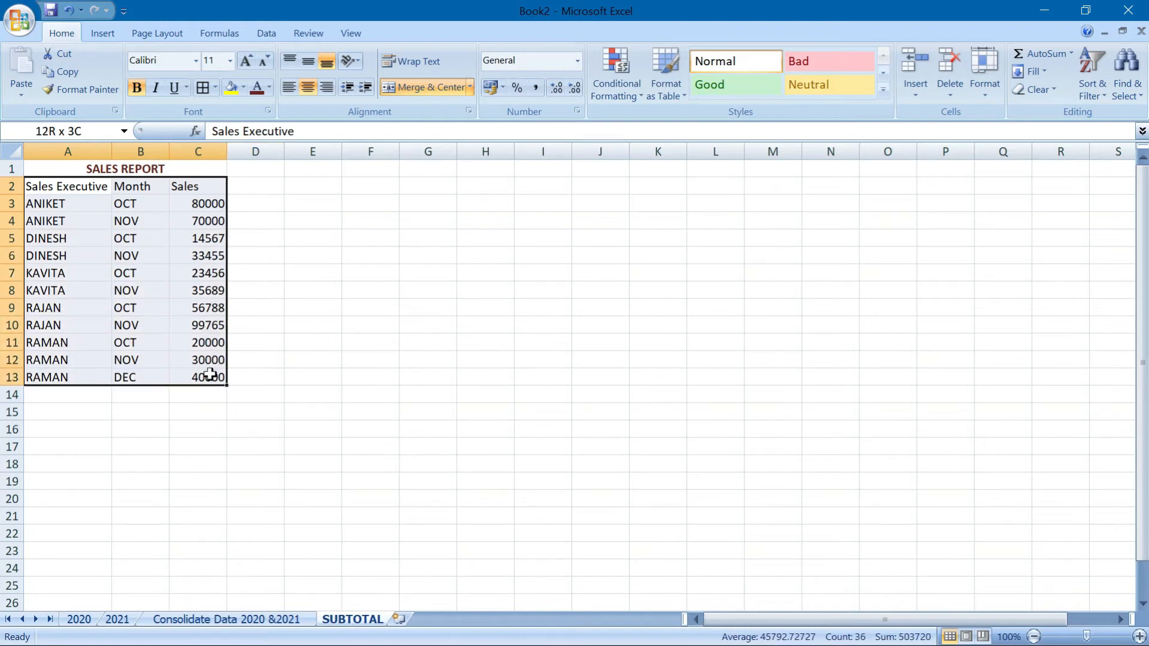
{"action": "left_click", "coordinate": [203, 89]}
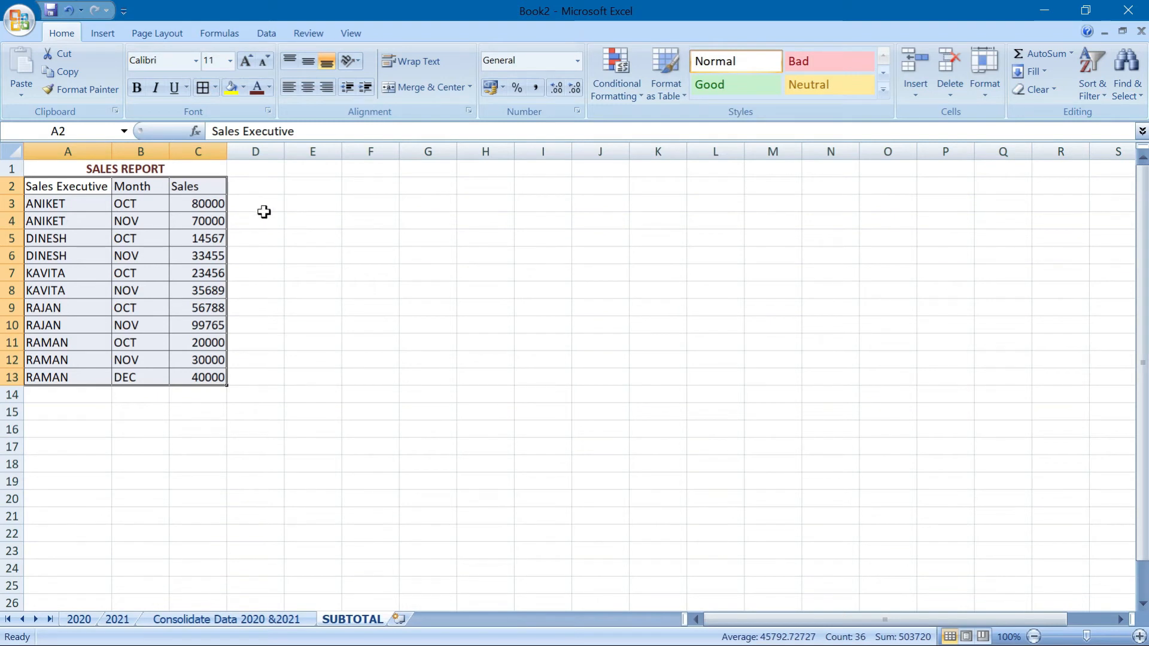
{"action": "scroll", "coordinate": [264, 212], "scroll_direction": "up", "scroll_amount": 2, "text": "ctrl"}
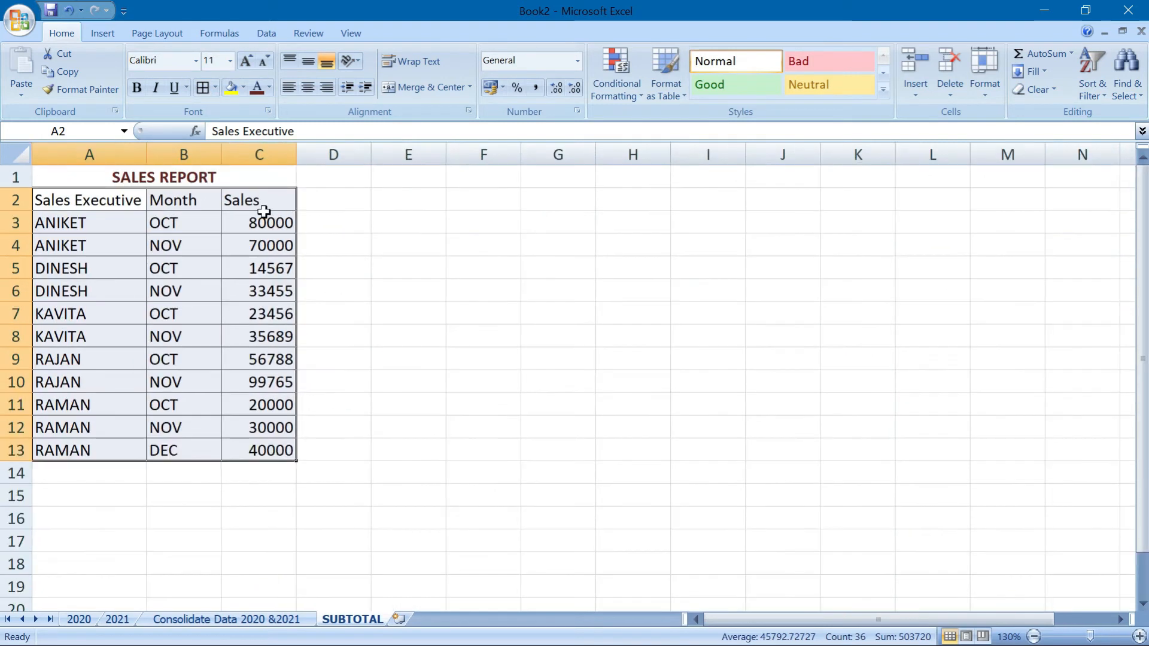
{"action": "left_click", "coordinate": [392, 281]}
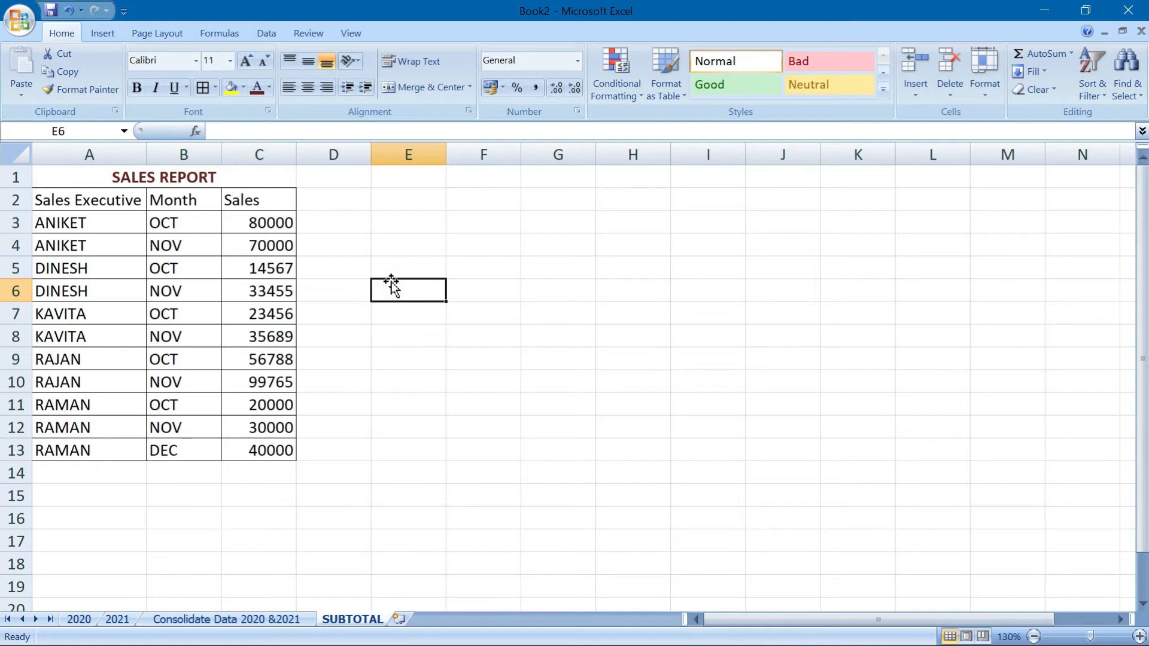
- Apply the Good cell style to the sales table in A2:C13
{"action": "left_click_drag", "start_coordinate": [118, 200], "coordinate": [263, 448]}
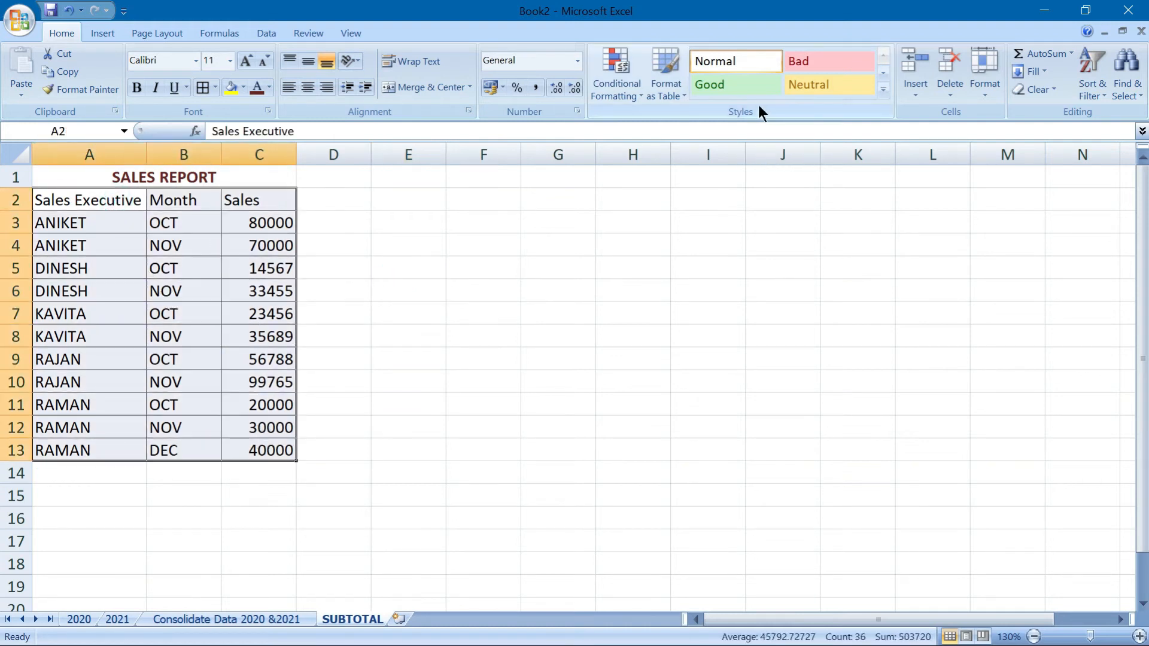
{"action": "left_click", "coordinate": [745, 88]}
{"action": "left_click", "coordinate": [486, 321]}
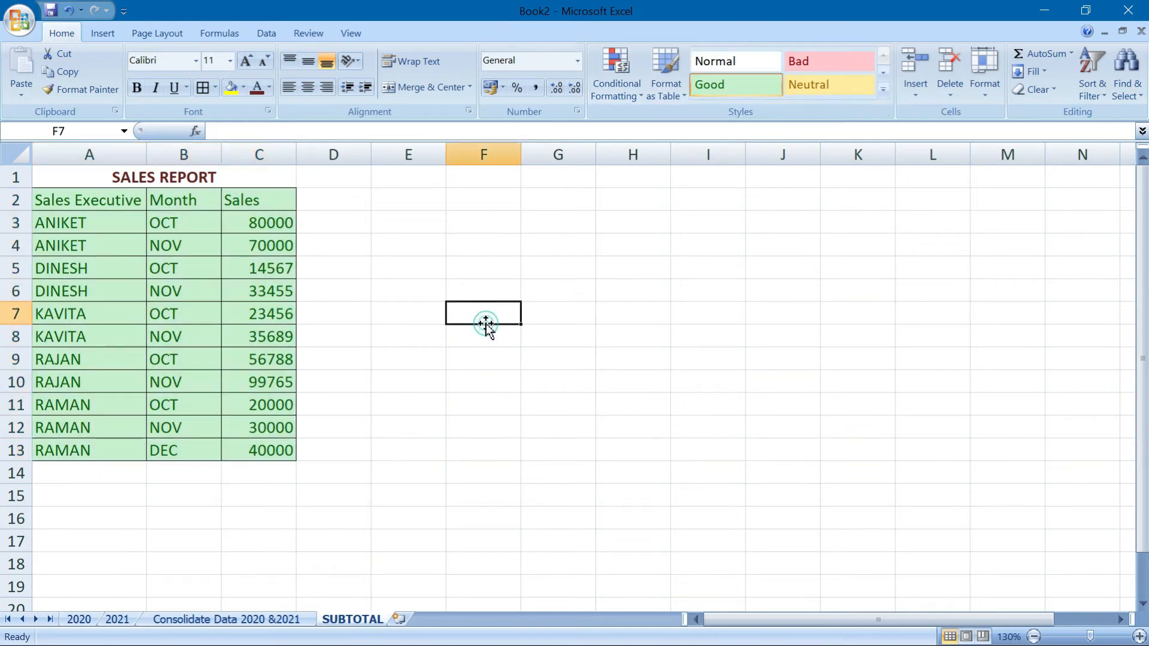
- Apply the Bad cell style to the merged SALES REPORT title in row 1
{"action": "left_click", "coordinate": [229, 177]}
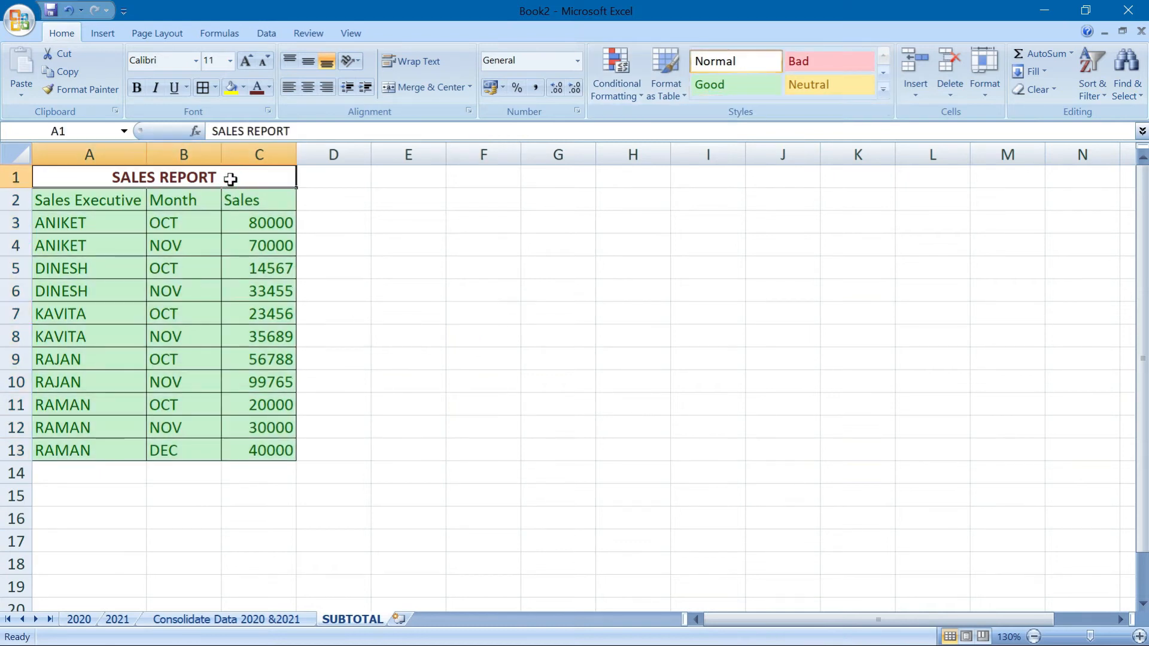
{"action": "left_click", "coordinate": [809, 63]}
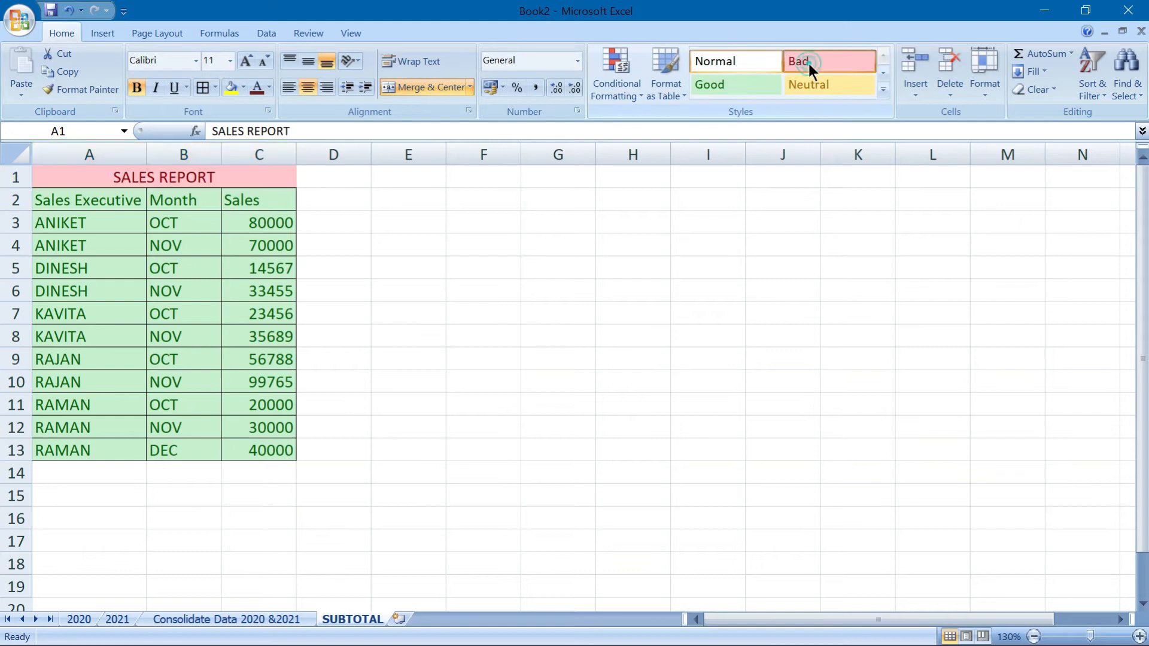
{"action": "left_click", "coordinate": [525, 353]}
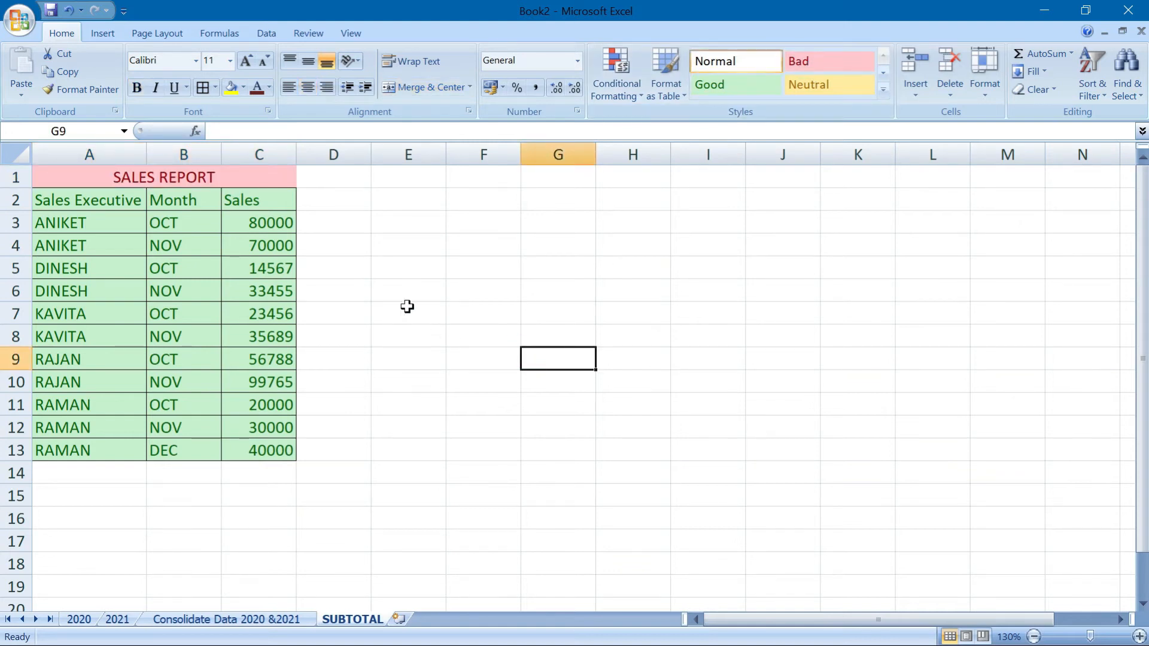
{"action": "left_click", "coordinate": [448, 214]}
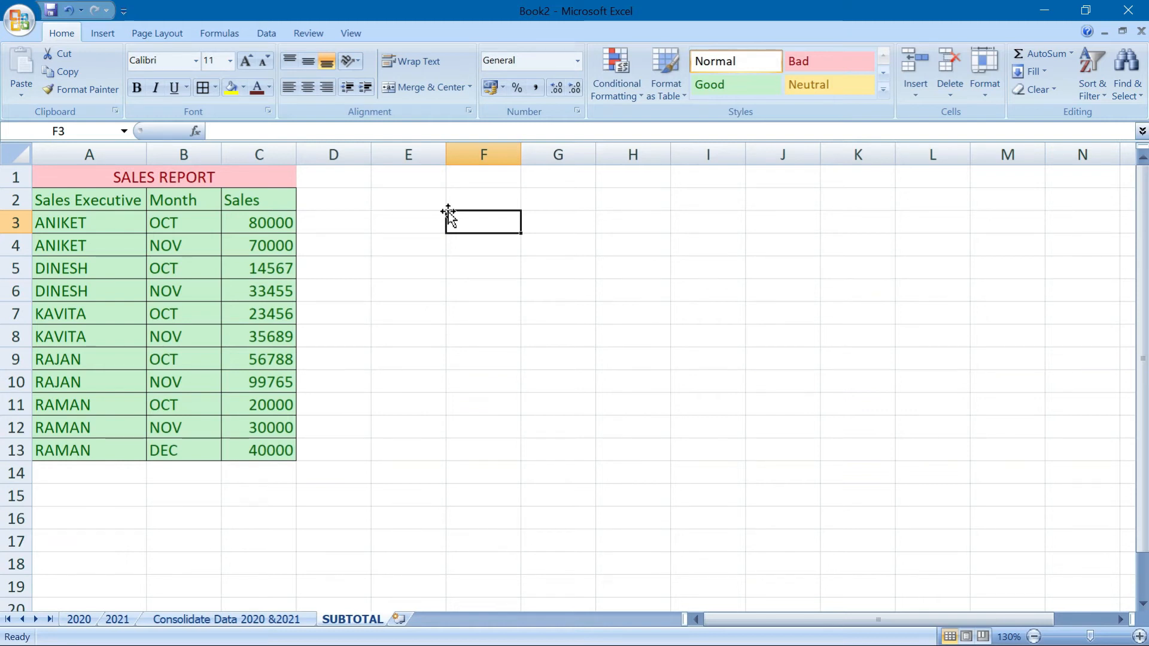
{"action": "left_click", "coordinate": [603, 290]}
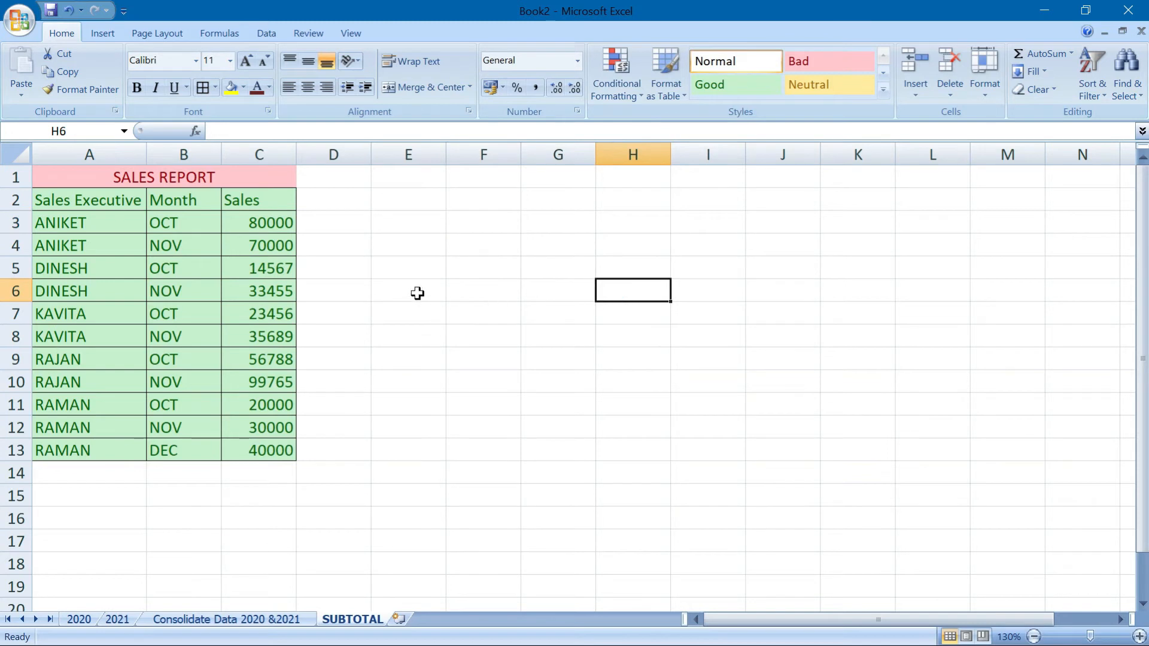
- Run Subtotal on the sales figures in C3:C13 with the header row included, and remove all subtotals
{"action": "left_click", "coordinate": [251, 222]}
{"action": "left_click_drag", "start_coordinate": [251, 223], "coordinate": [272, 452]}
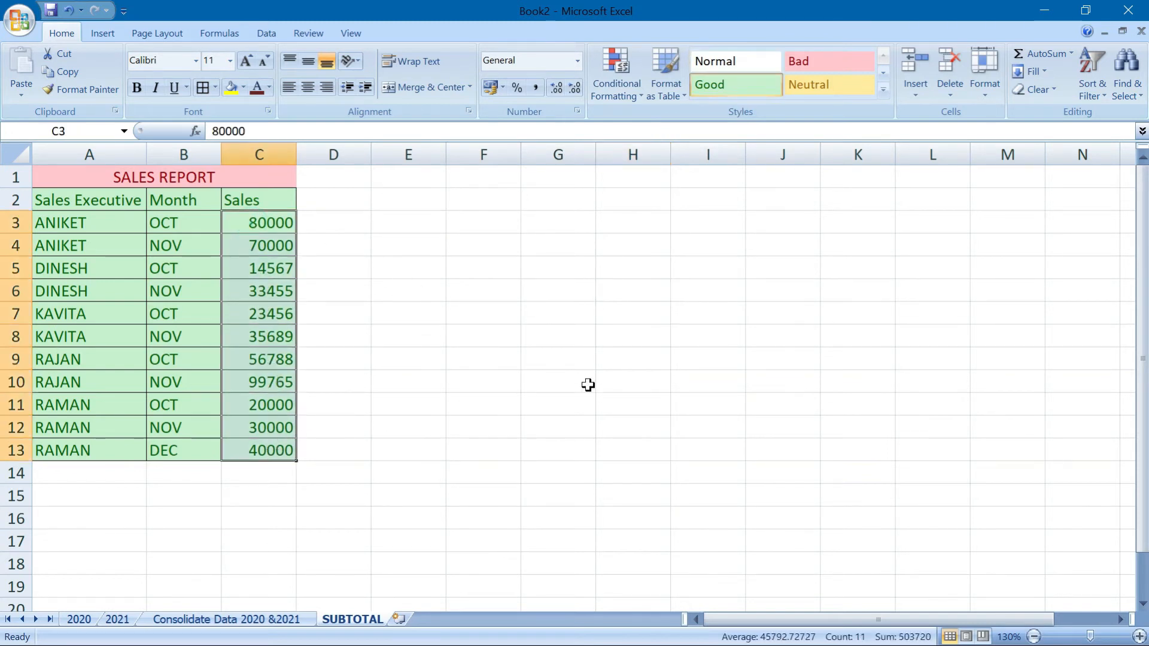
{"action": "left_click", "coordinate": [268, 32]}
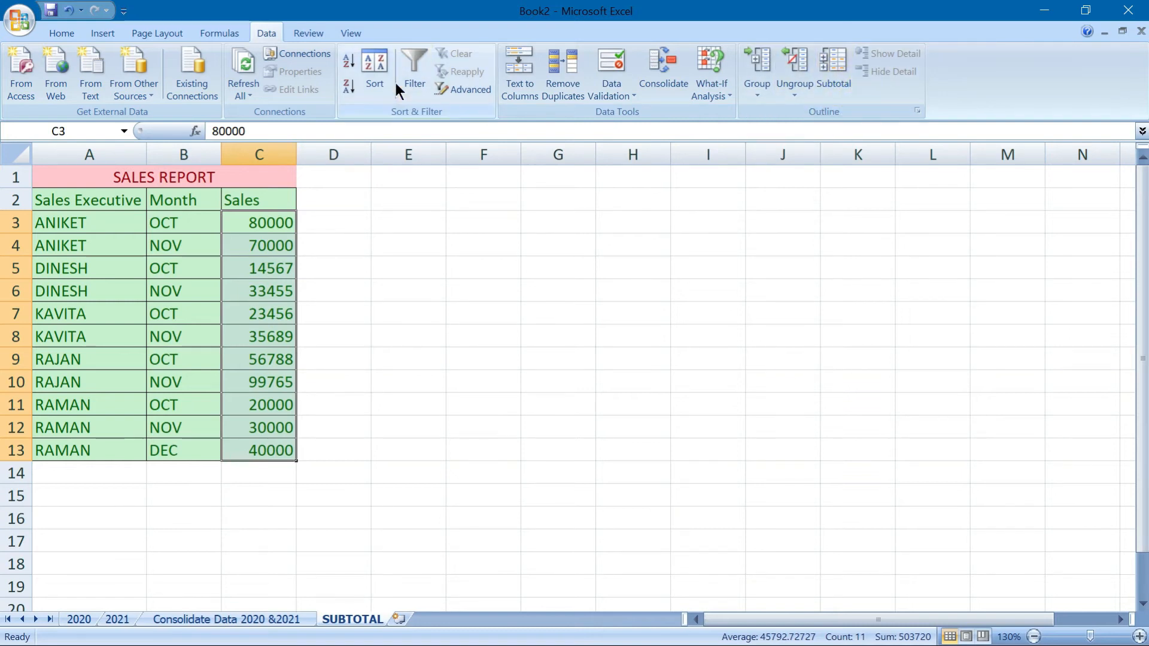
{"action": "left_click", "coordinate": [828, 62]}
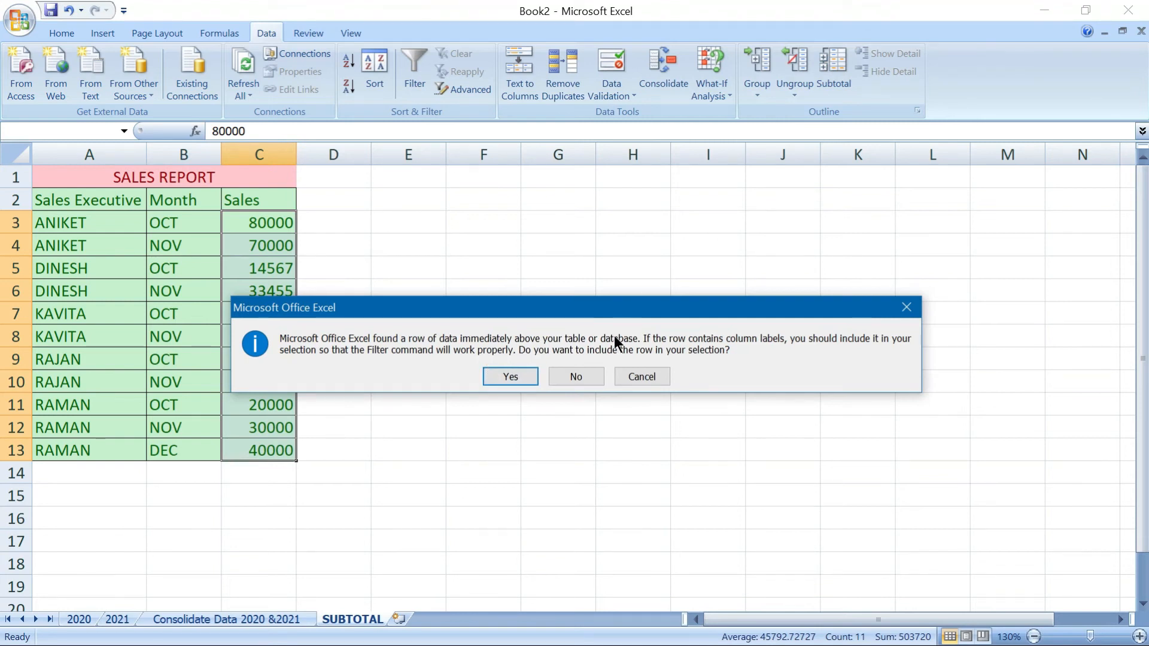
{"action": "left_click", "coordinate": [526, 372]}
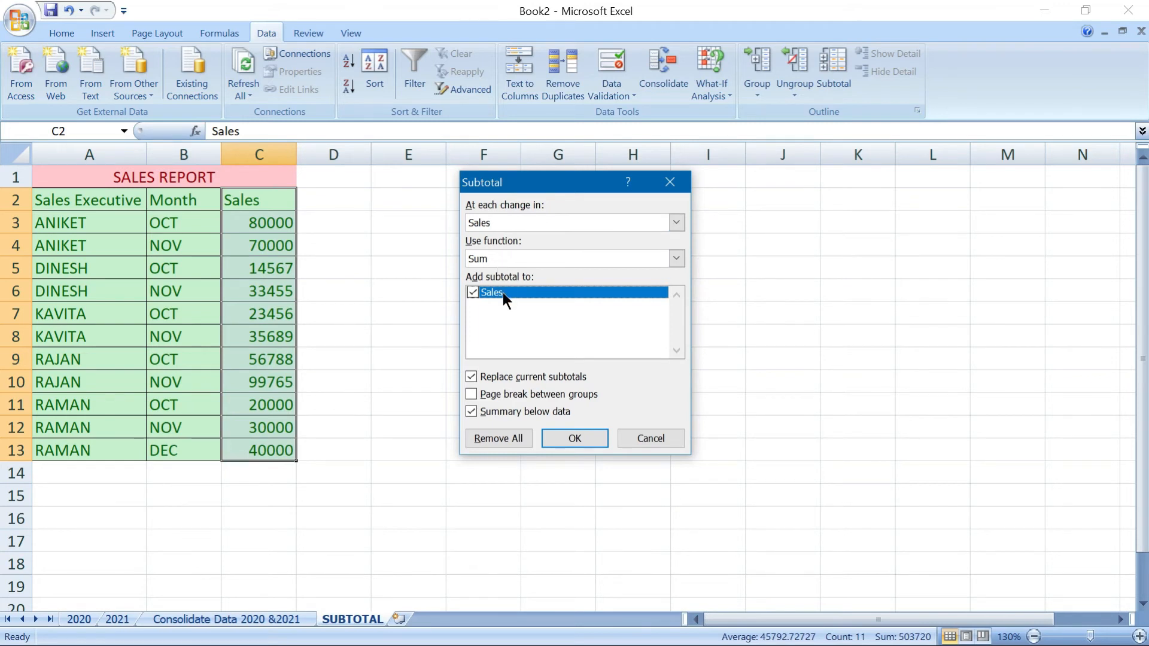
{"action": "left_click", "coordinate": [501, 438]}
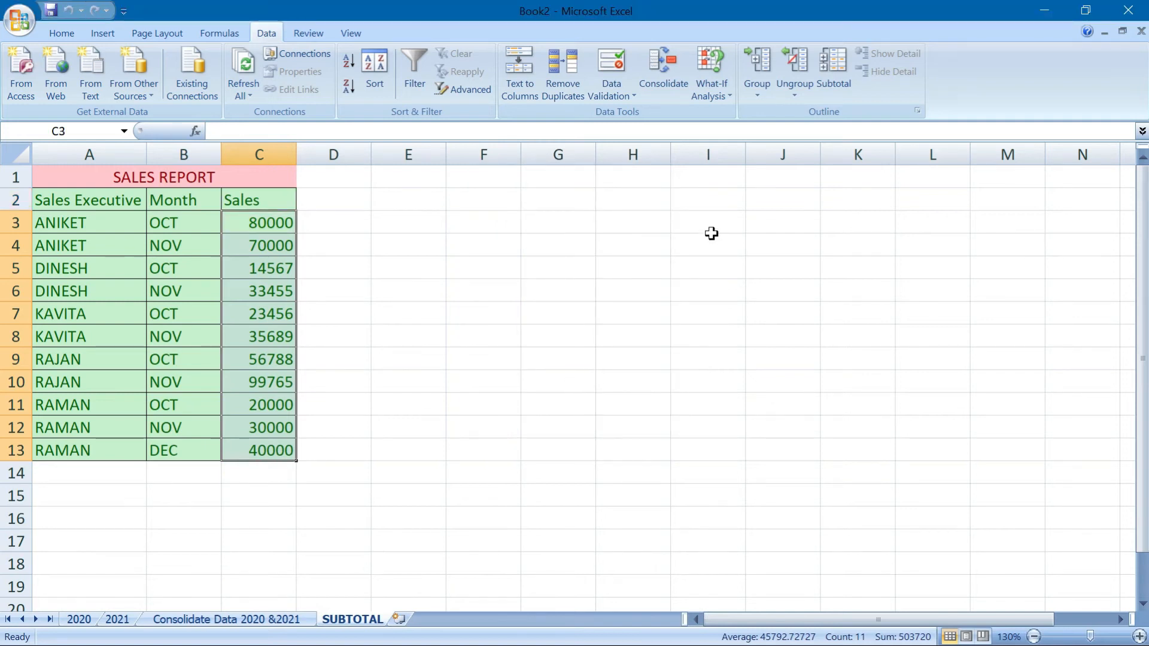
- Try to run Subtotal from the empty cell G4
{"action": "left_click", "coordinate": [562, 250]}
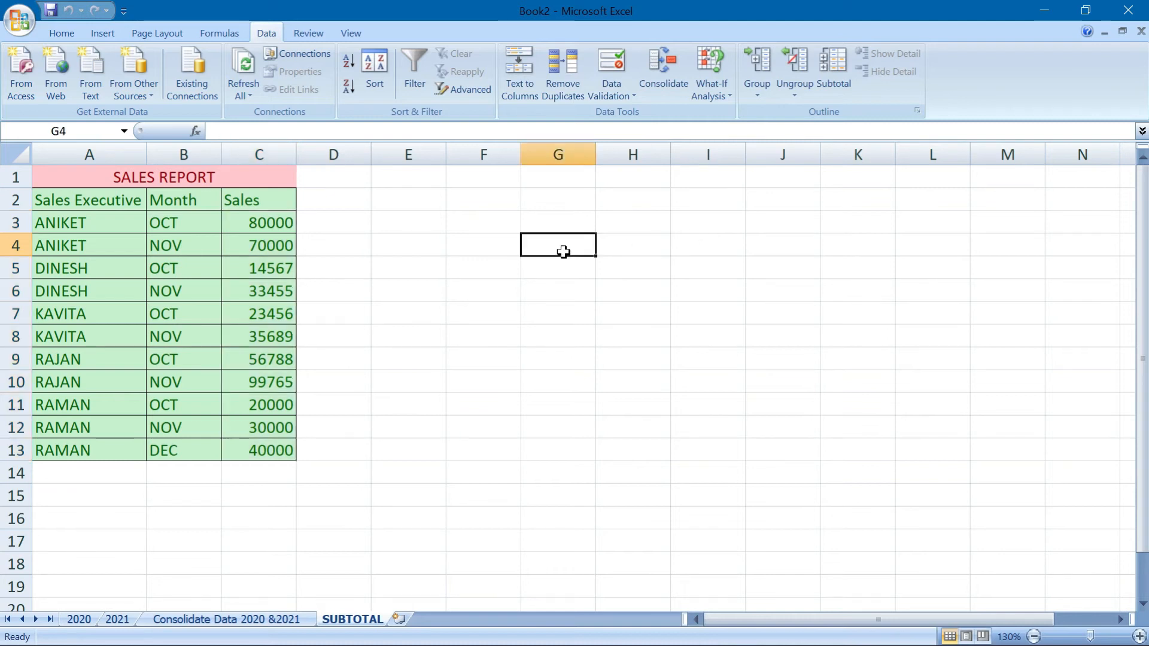
{"action": "left_click", "coordinate": [838, 74]}
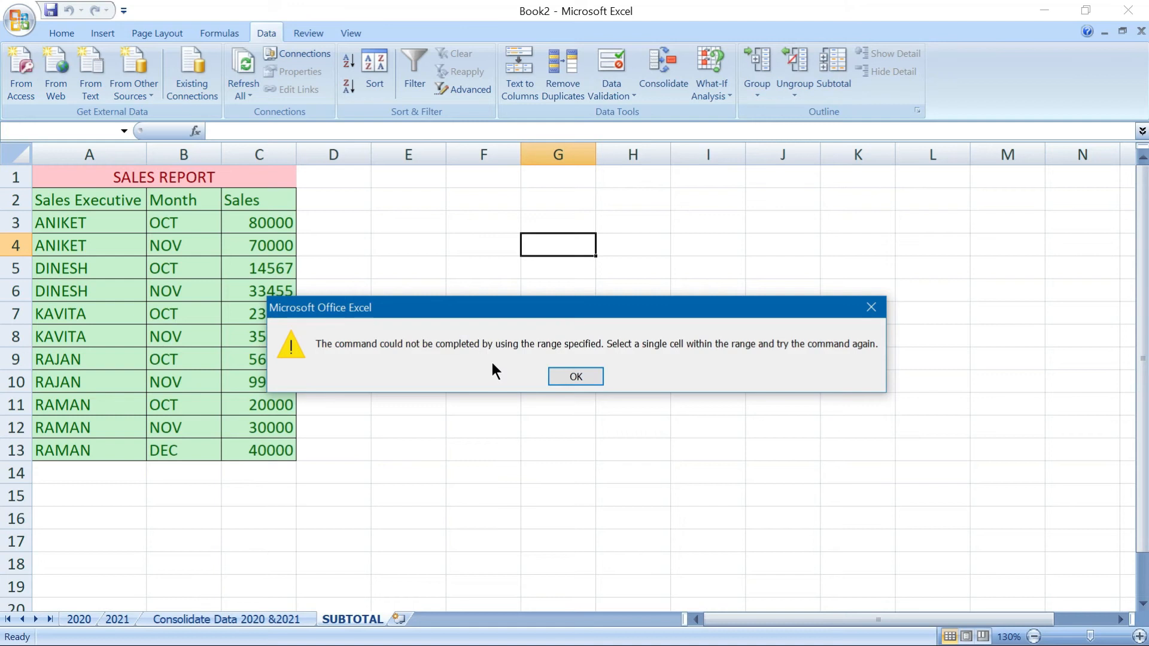
{"action": "left_click", "coordinate": [592, 380]}
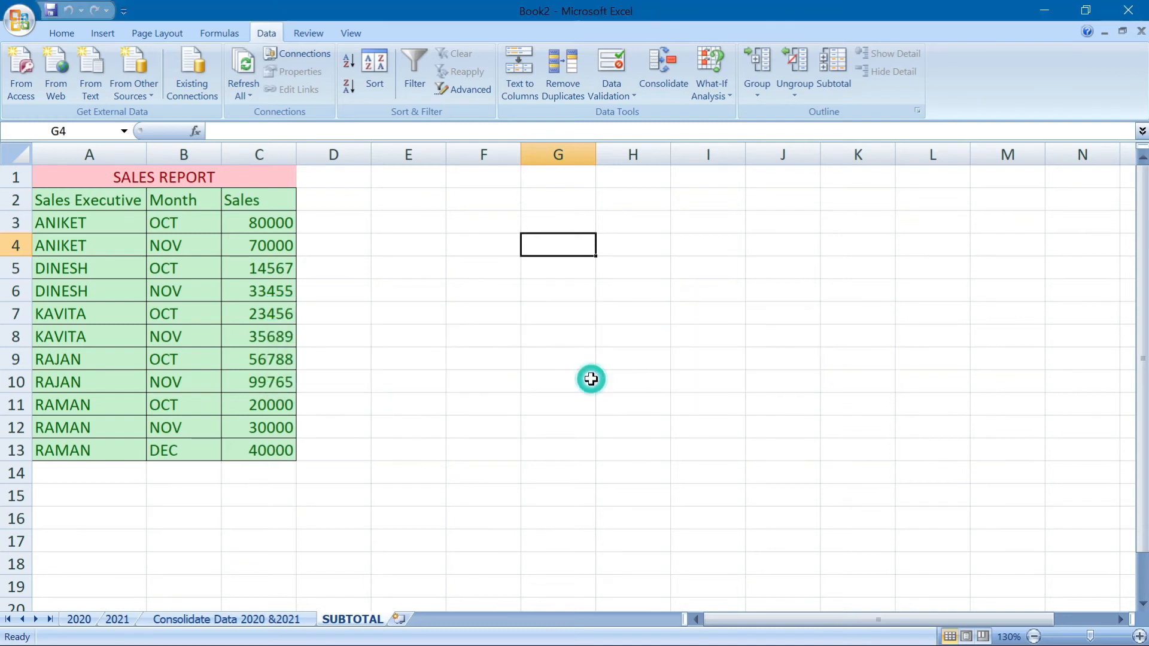
{"action": "left_click_drag", "start_coordinate": [280, 225], "coordinate": [280, 445]}
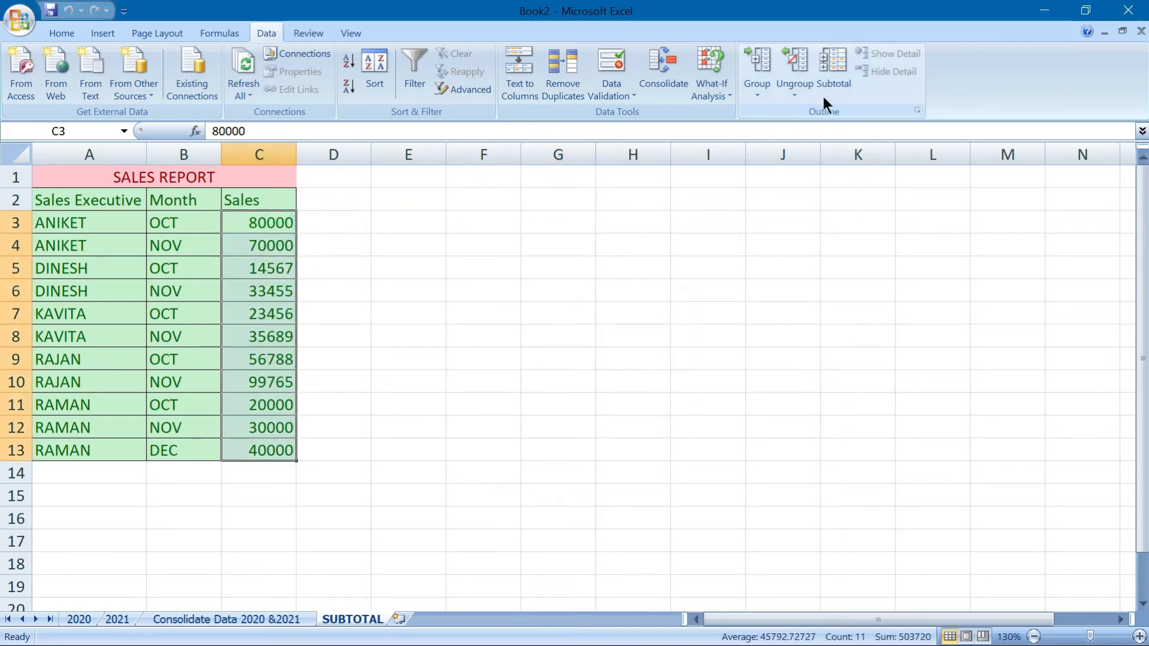
{"action": "left_click", "coordinate": [838, 66]}
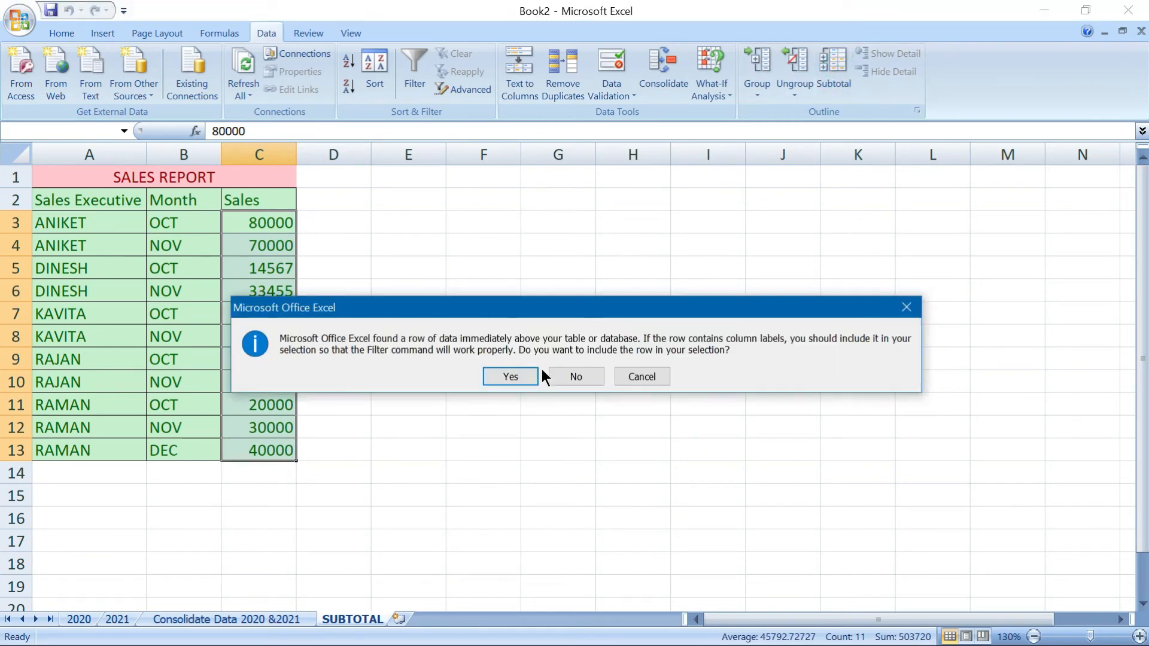
{"action": "left_click", "coordinate": [518, 381]}
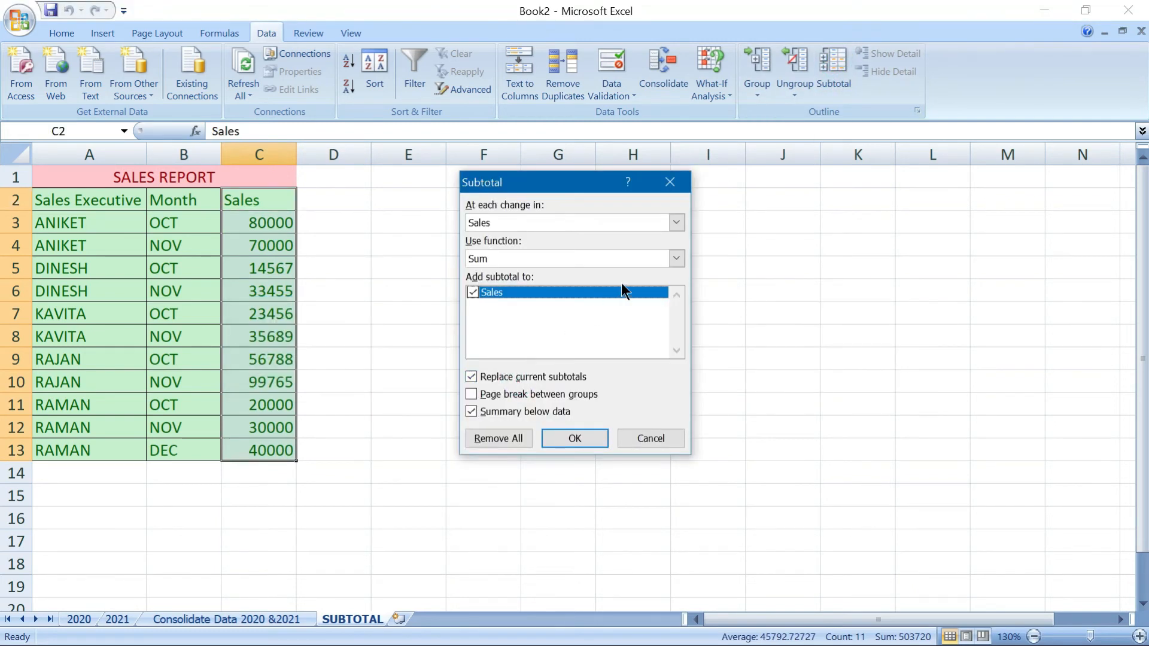
{"action": "left_click", "coordinate": [677, 222]}
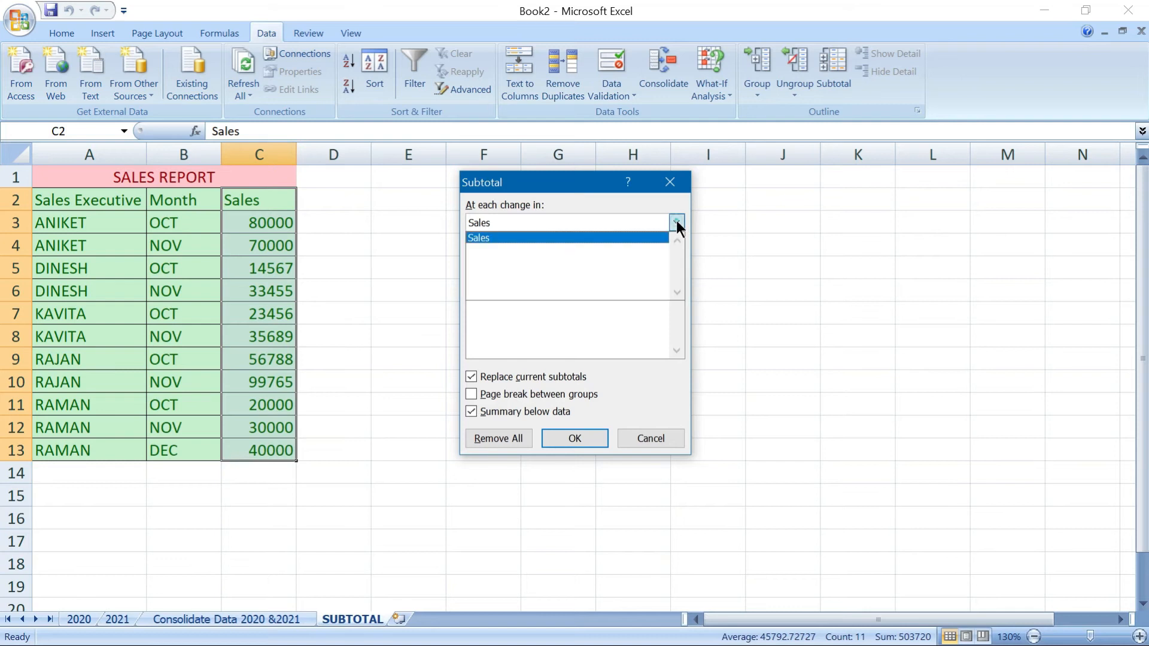
{"action": "left_click", "coordinate": [676, 221]}
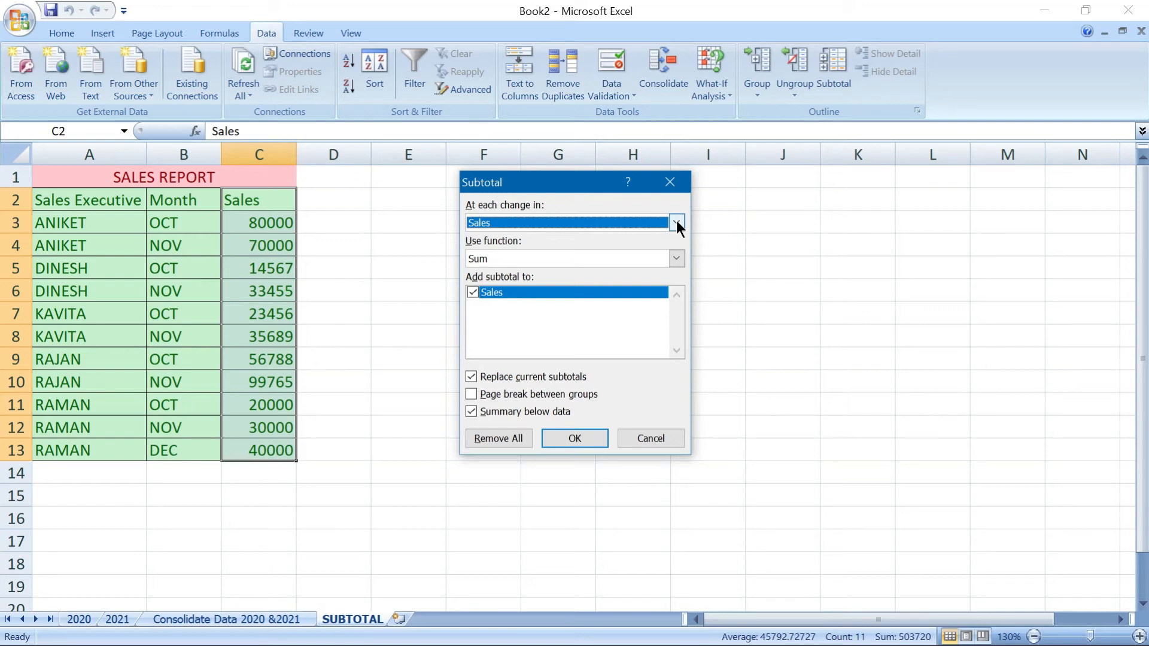
{"action": "left_click", "coordinate": [671, 182]}
- Try to run Subtotal from the empty cell G10
{"action": "left_click", "coordinate": [513, 441]}
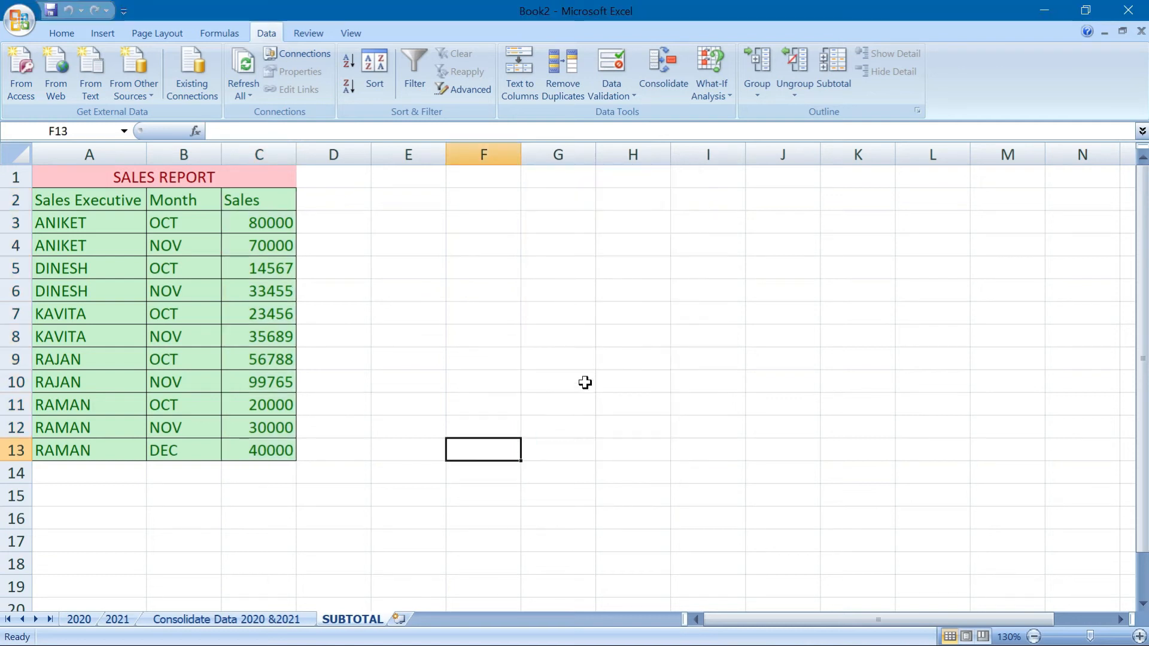
{"action": "left_click", "coordinate": [585, 382]}
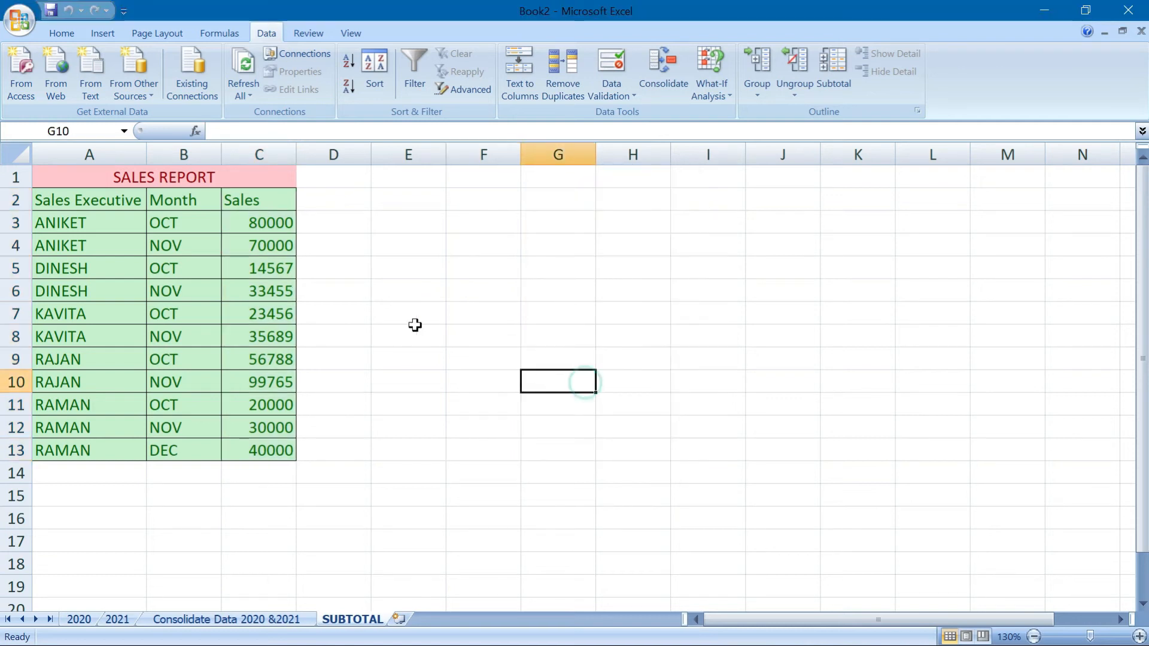
{"action": "left_click", "coordinate": [830, 74]}
{"action": "left_click", "coordinate": [566, 374]}
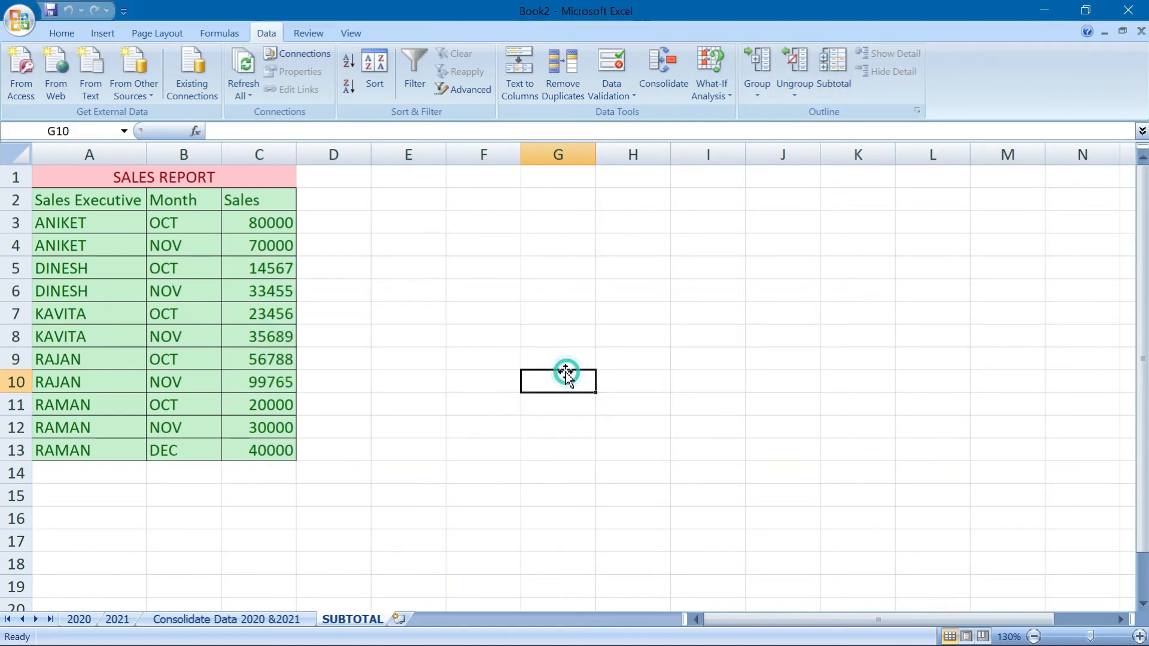
{"action": "left_click_drag", "start_coordinate": [103, 217], "coordinate": [97, 448]}
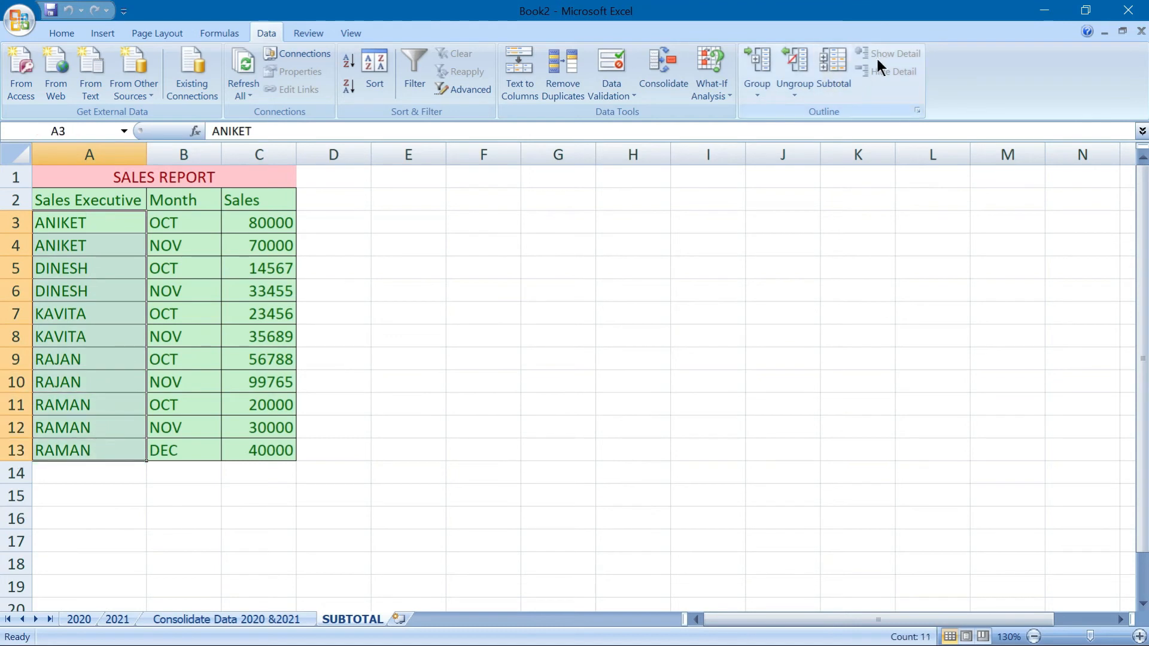
{"action": "left_click", "coordinate": [837, 64]}
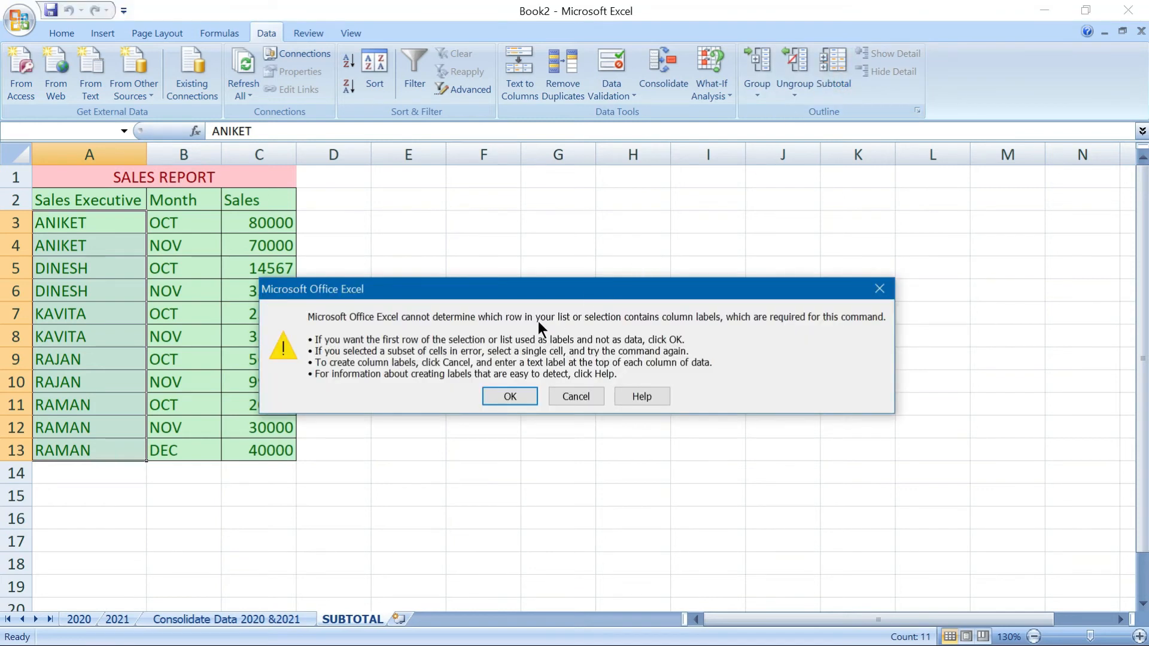
{"action": "left_click", "coordinate": [494, 397]}
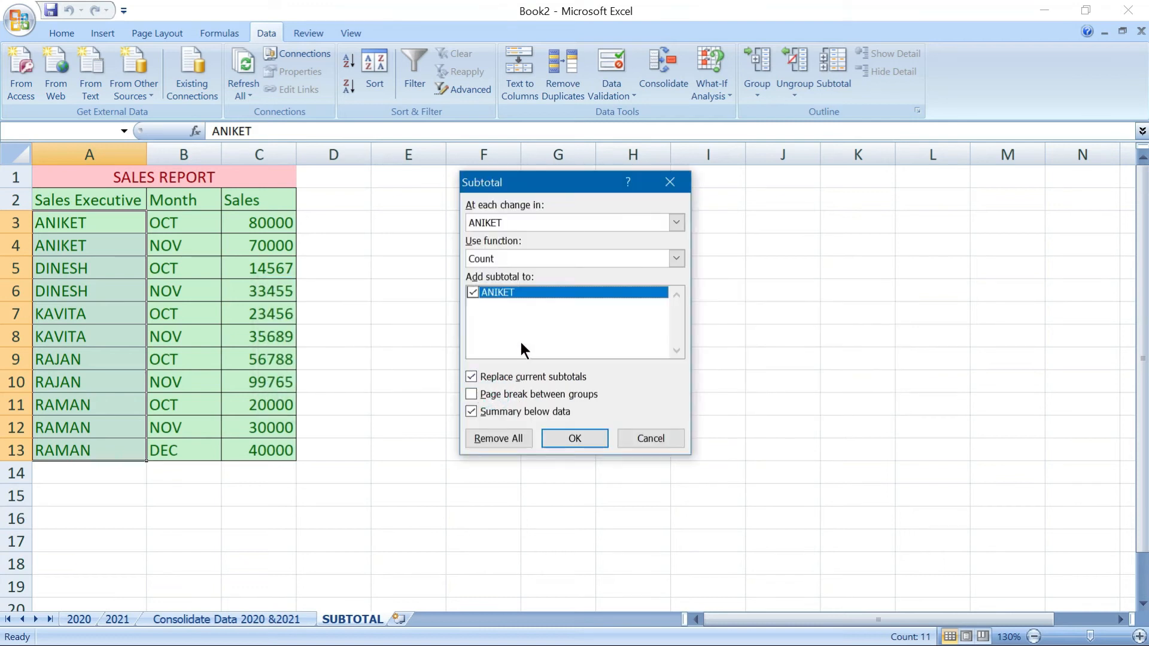
{"action": "left_click", "coordinate": [671, 182]}
- Subtotal the table from header cell A2, using Sum on Sales at each change in Sales Executive, with the summary below the data
{"action": "left_click", "coordinate": [90, 198]}
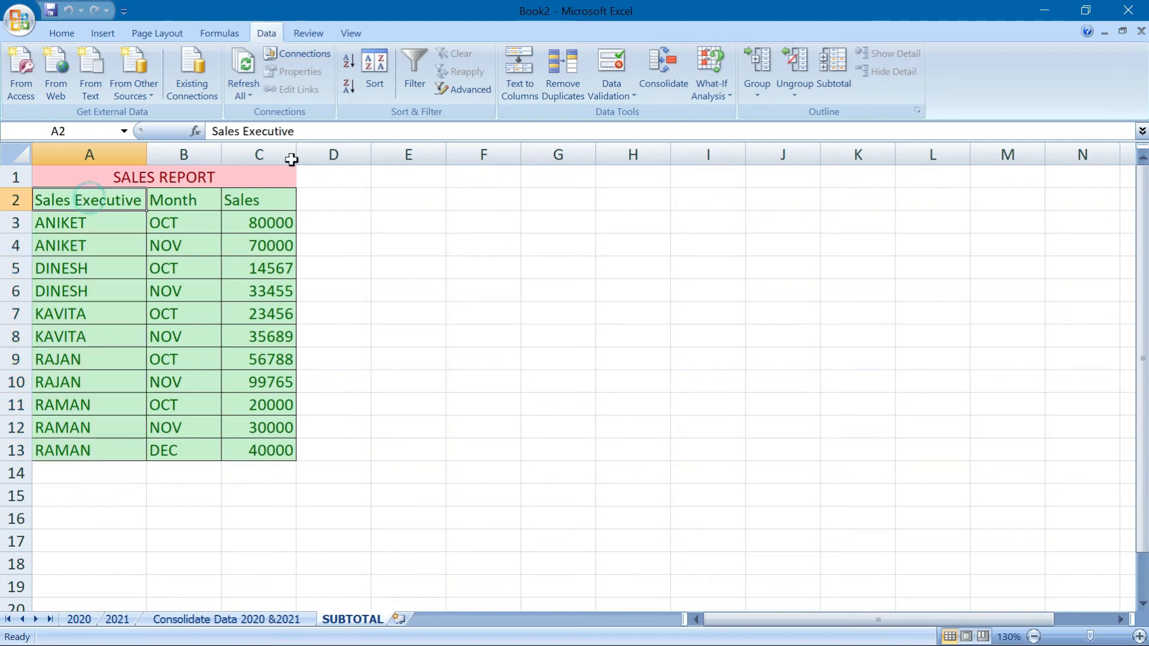
{"action": "left_click", "coordinate": [847, 73]}
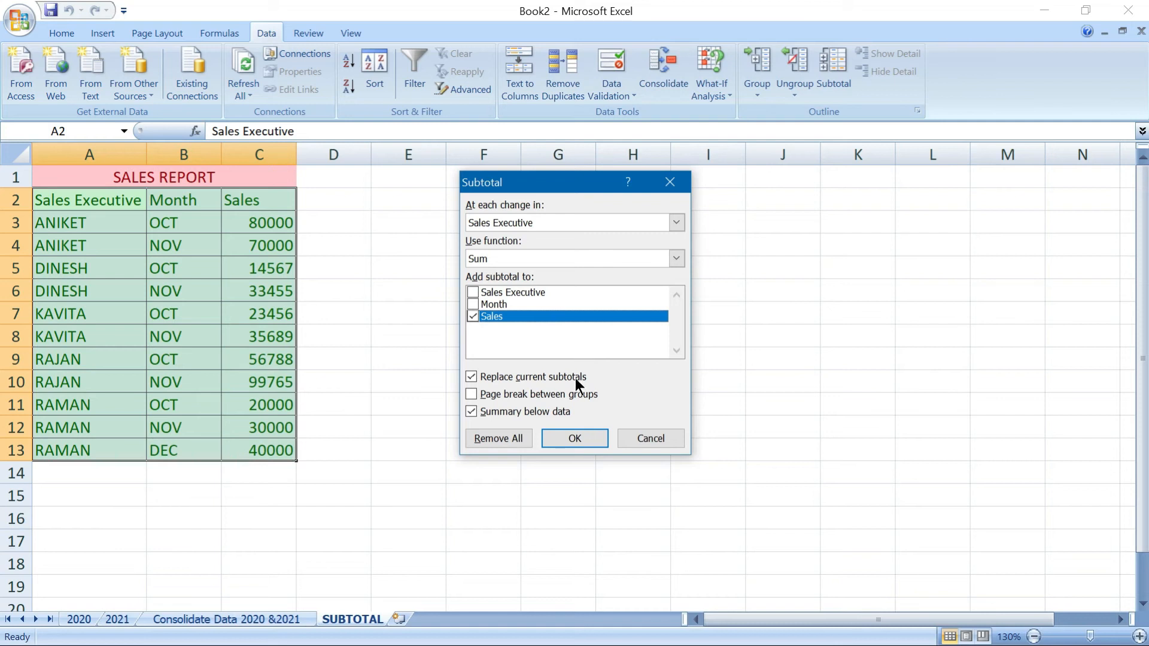
{"action": "left_click", "coordinate": [578, 438]}
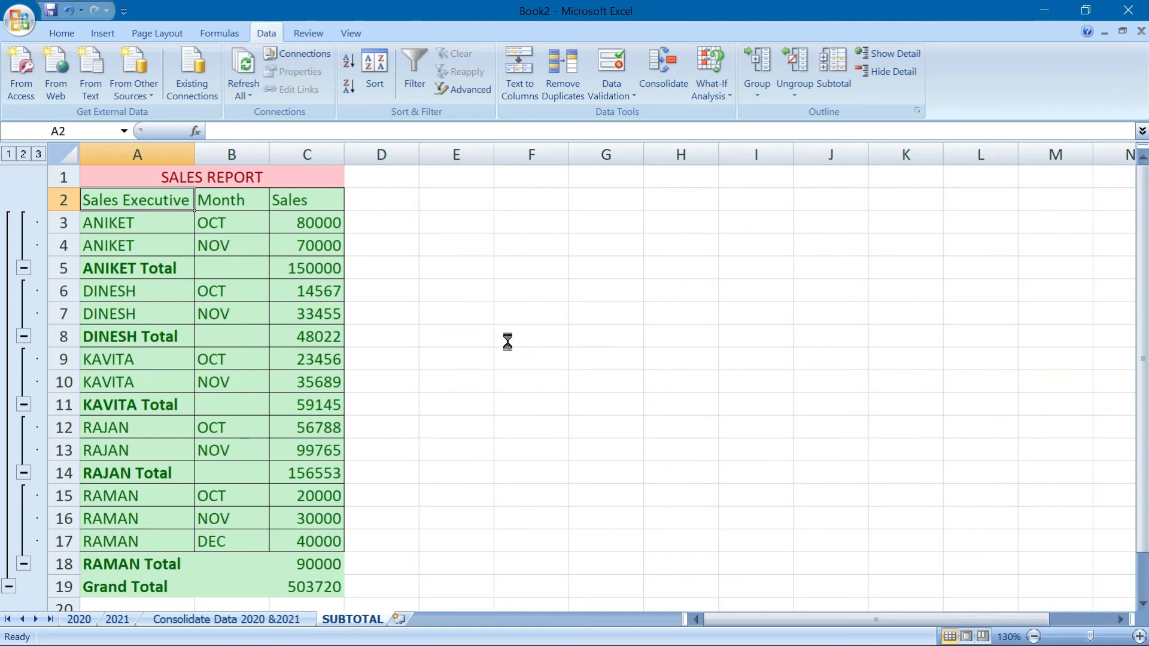
{"action": "scroll", "coordinate": [508, 342], "scroll_direction": "down", "scroll_amount": 4, "text": "ctrl"}
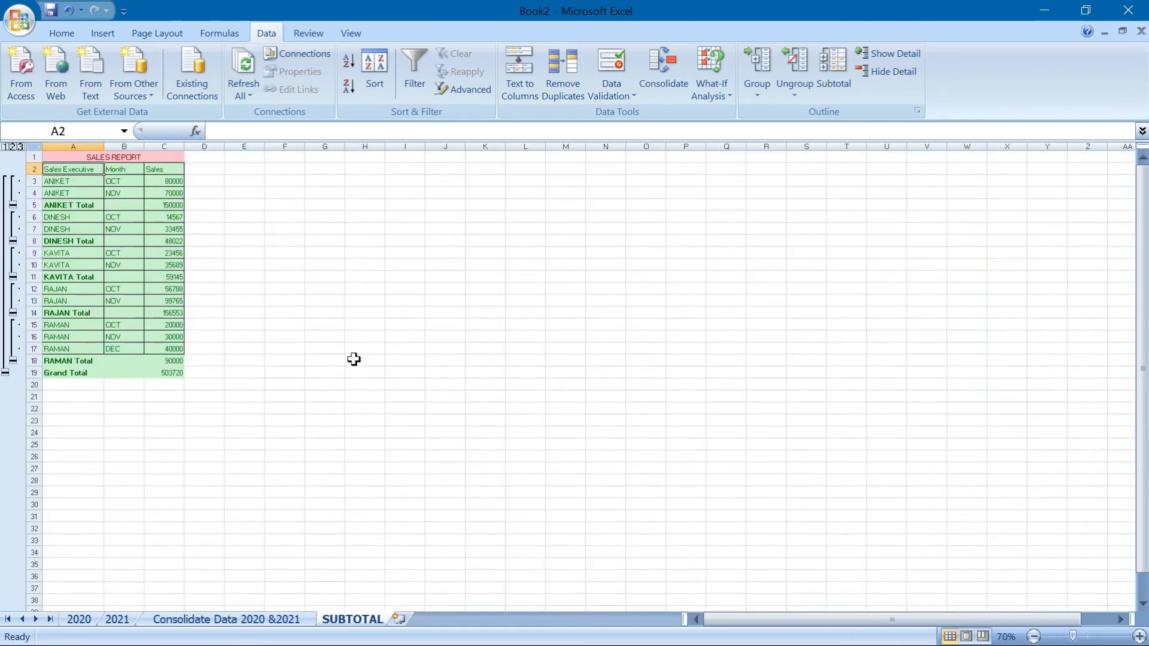
{"action": "scroll", "coordinate": [354, 359], "scroll_direction": "up", "scroll_amount": 2, "text": "ctrl"}
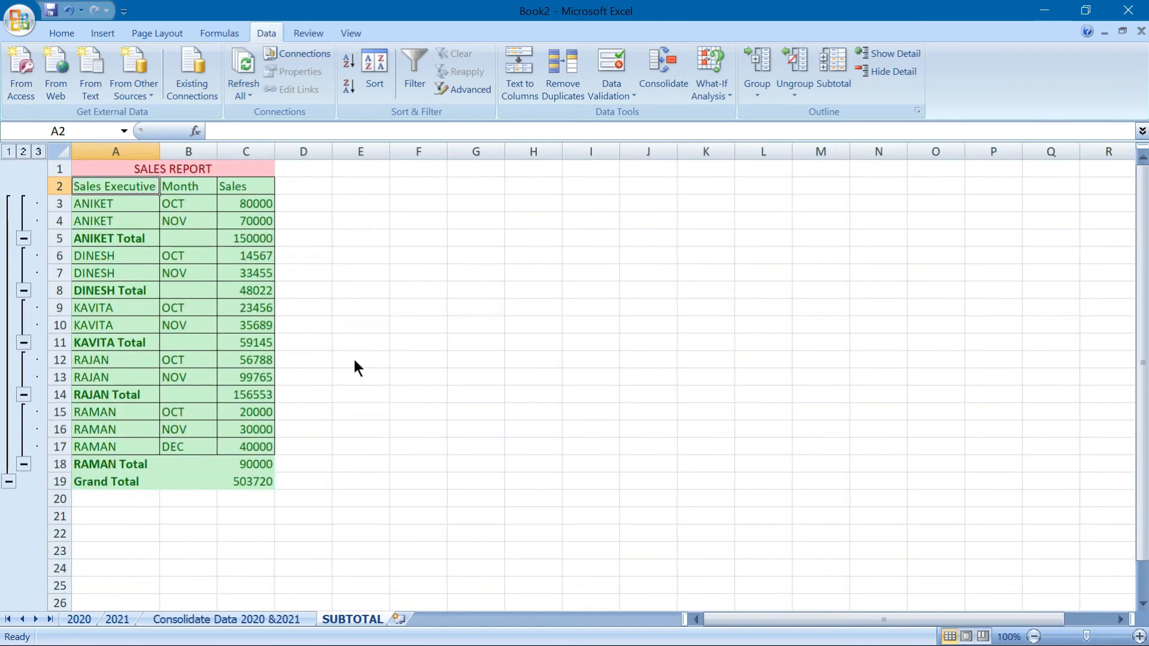
- Remove all subtotals from the sales report table on the SUBTOTAL sheet
{"action": "scroll", "coordinate": [354, 359], "scroll_direction": "up", "scroll_amount": 1, "text": "ctrl"}
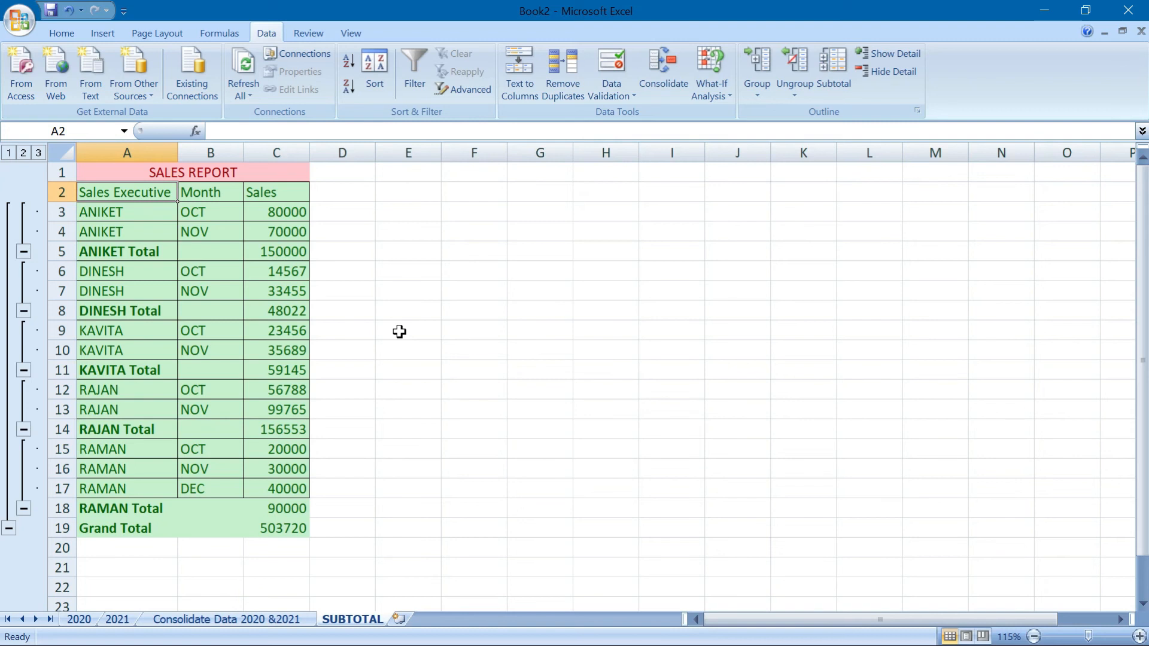
{"action": "left_click", "coordinate": [257, 620]}
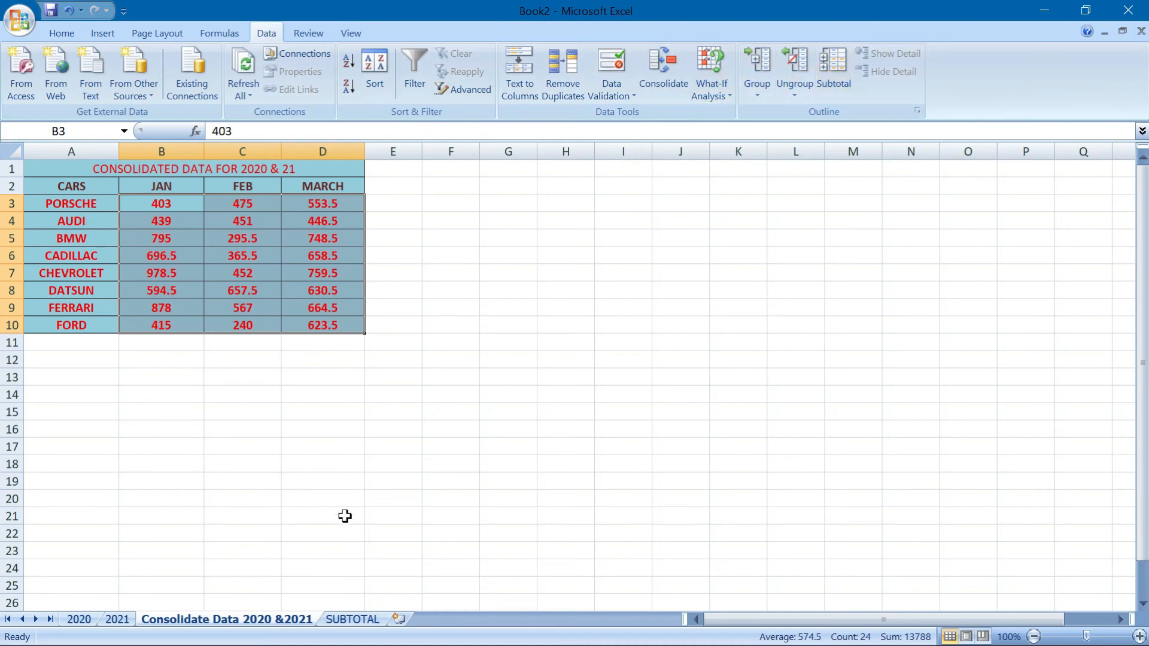
{"action": "left_click", "coordinate": [354, 620]}
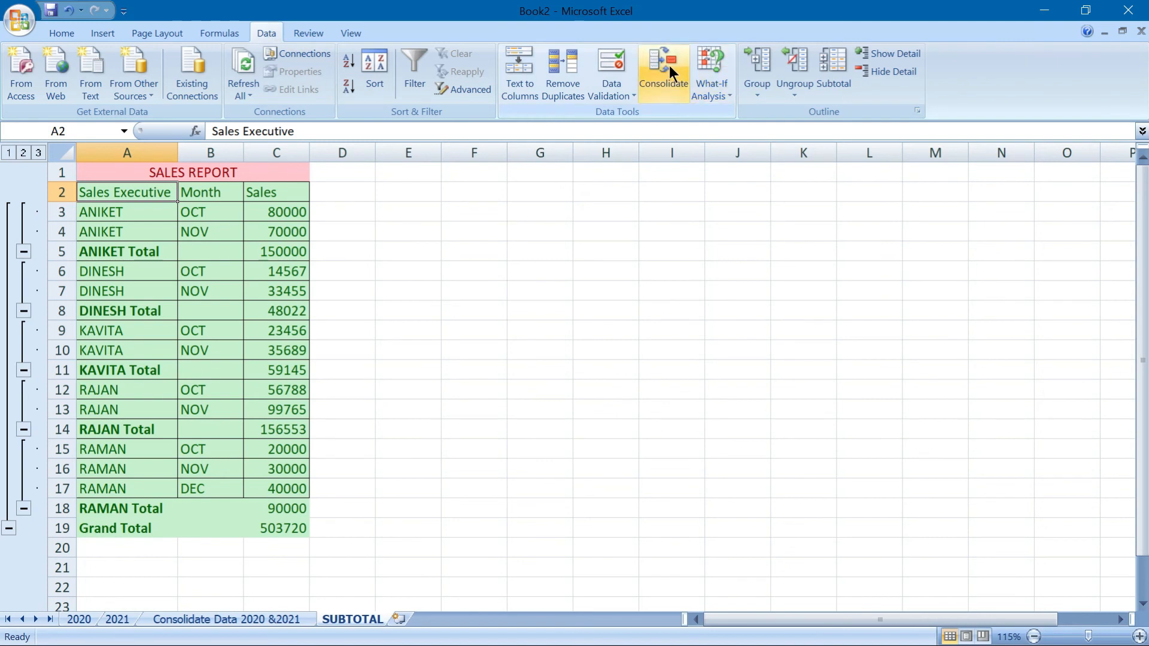
{"action": "left_click", "coordinate": [832, 67]}
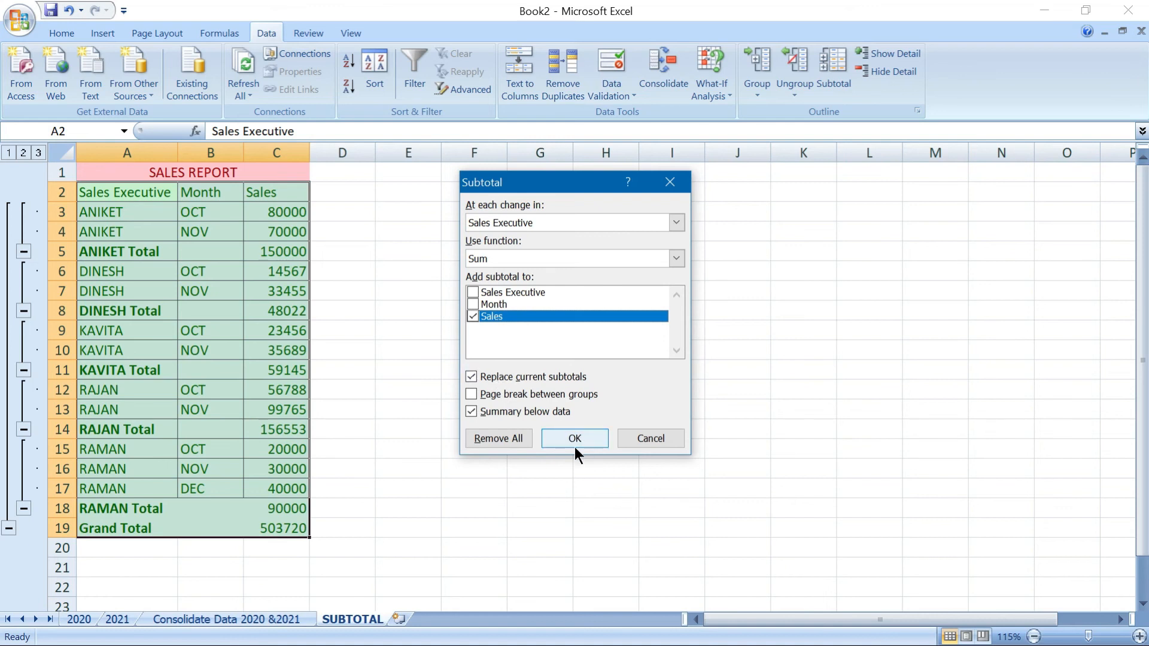
{"action": "left_click", "coordinate": [500, 442]}
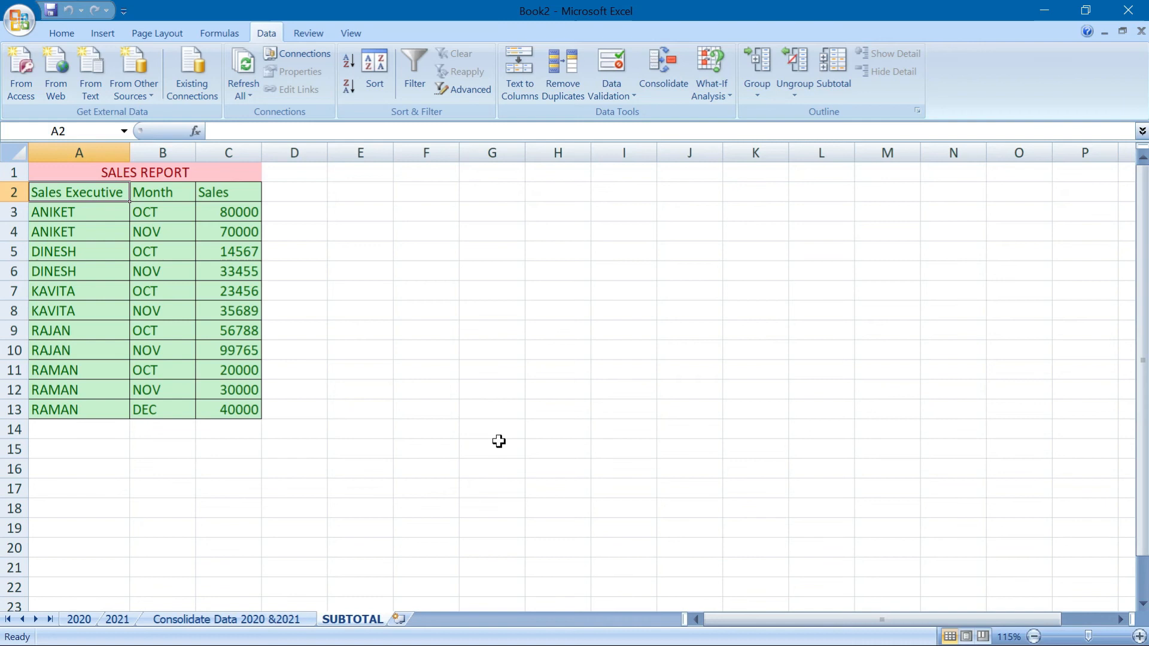
{"action": "left_click", "coordinate": [455, 213]}
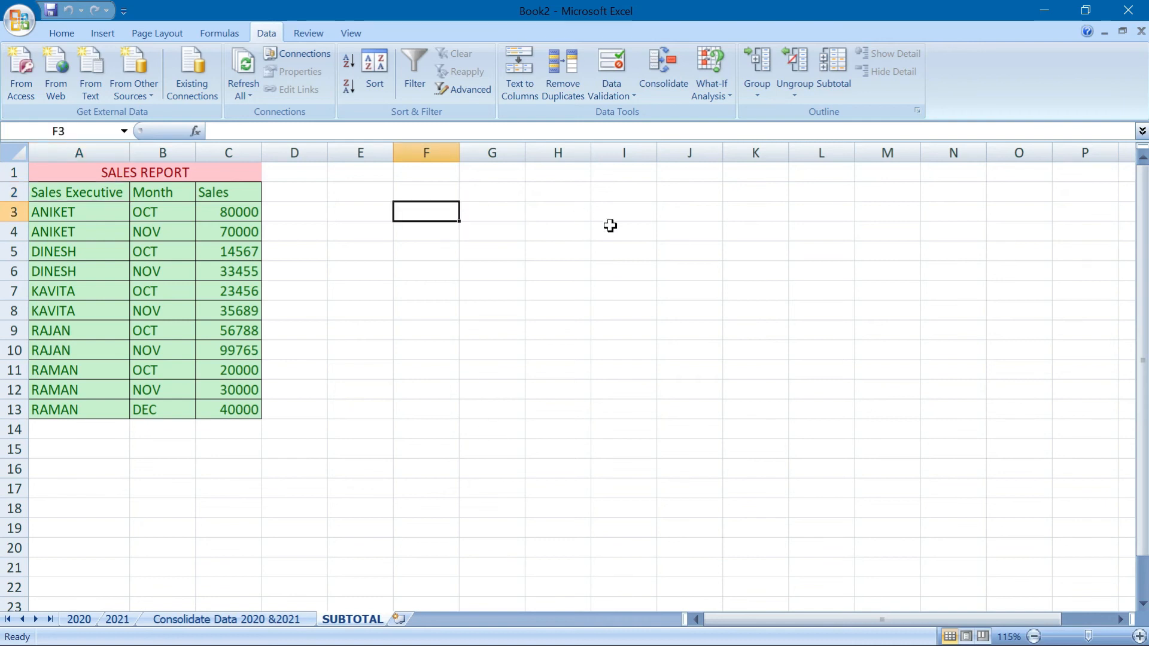
{"action": "left_click_drag", "start_coordinate": [97, 214], "coordinate": [101, 410]}
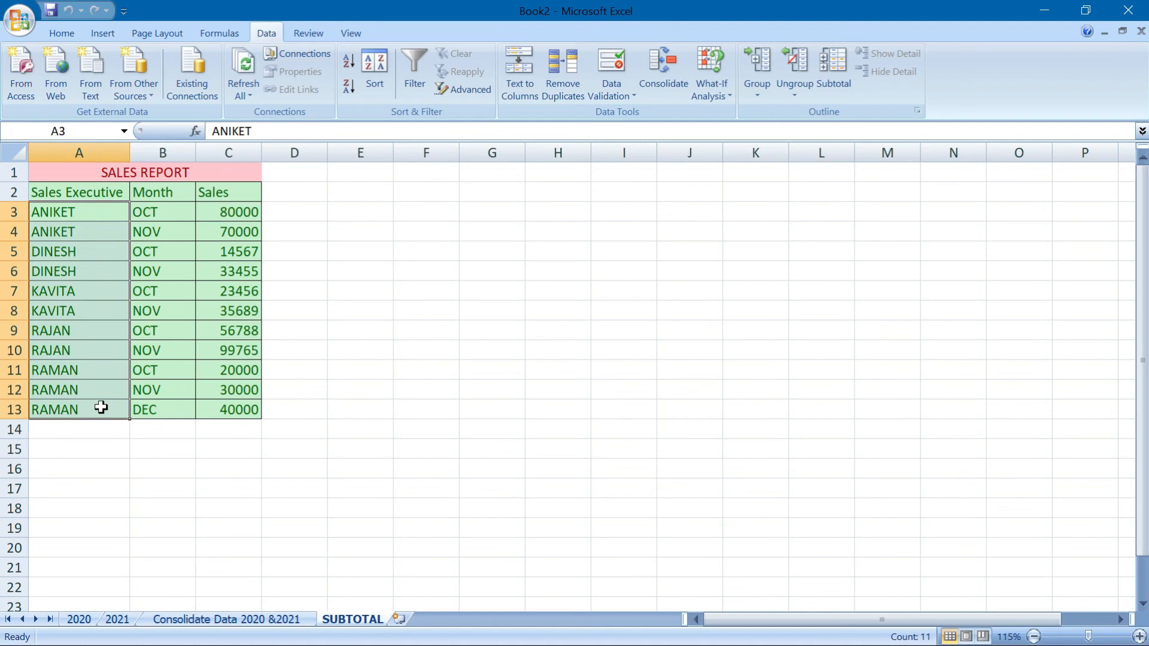
{"action": "left_click", "coordinate": [461, 318]}
{"action": "left_click", "coordinate": [173, 208]}
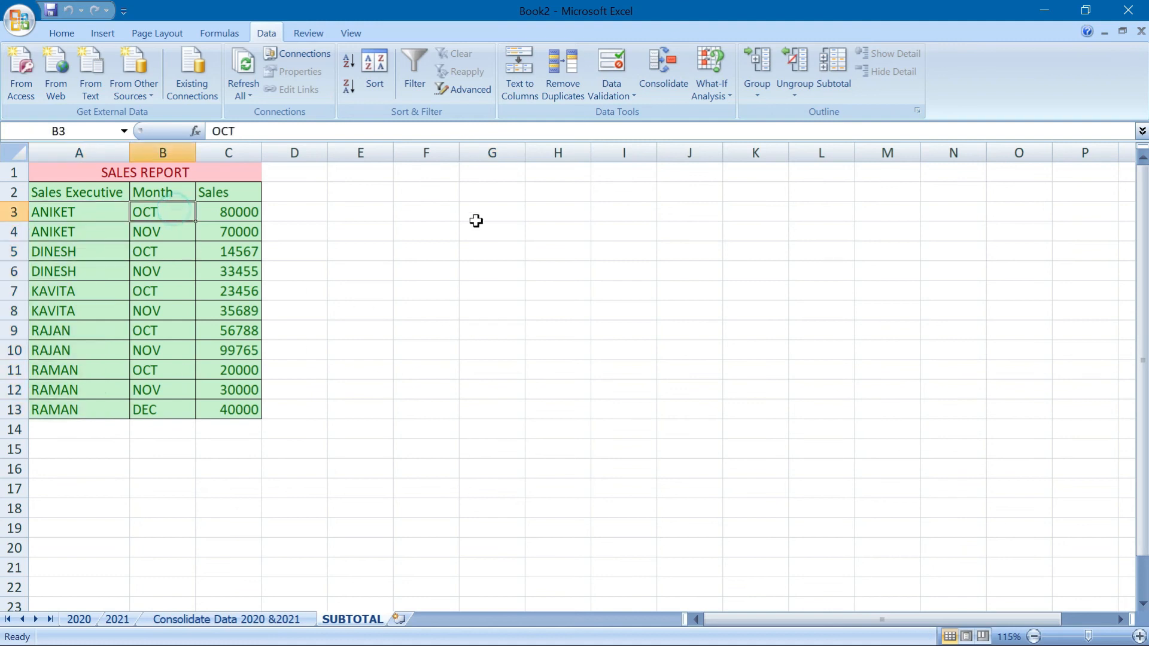
- Subtotal the table from header cell B2, using Max on Sales at each change in Month, with the summary below the data
{"action": "left_click", "coordinate": [165, 192]}
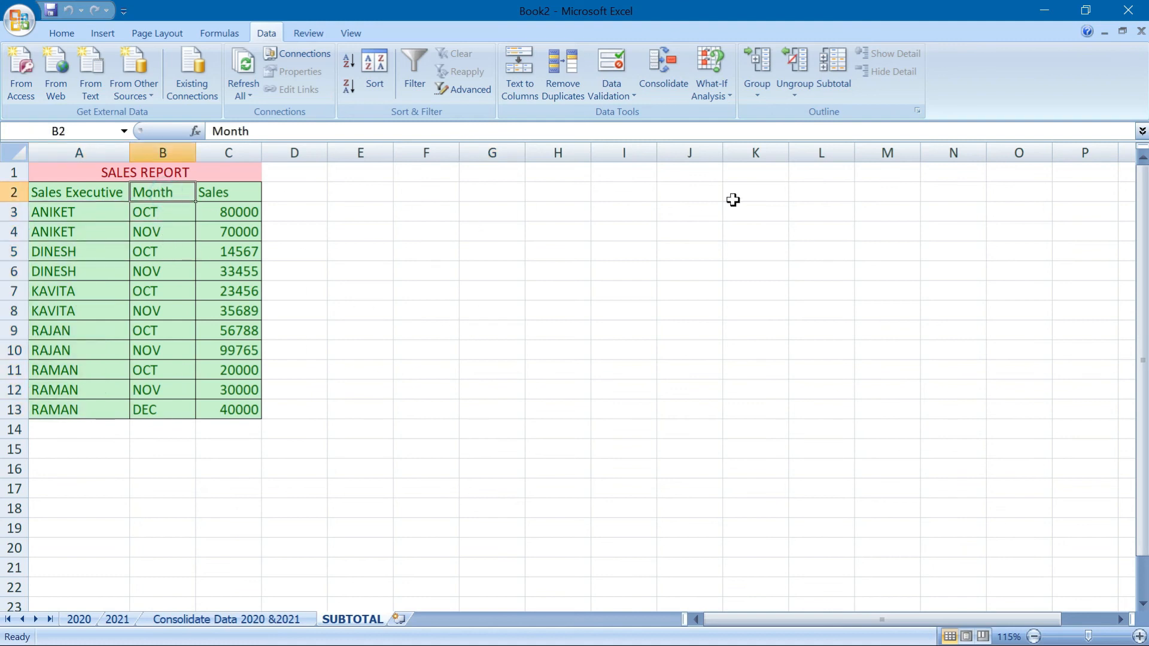
{"action": "left_click", "coordinate": [838, 70]}
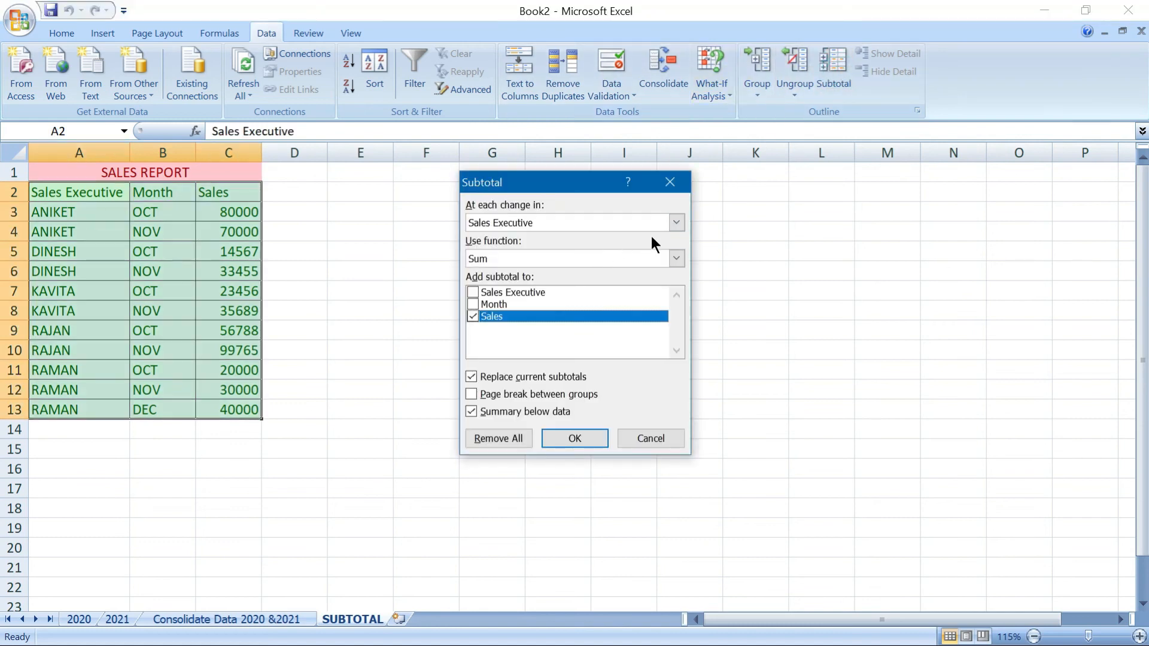
{"action": "left_click", "coordinate": [675, 222]}
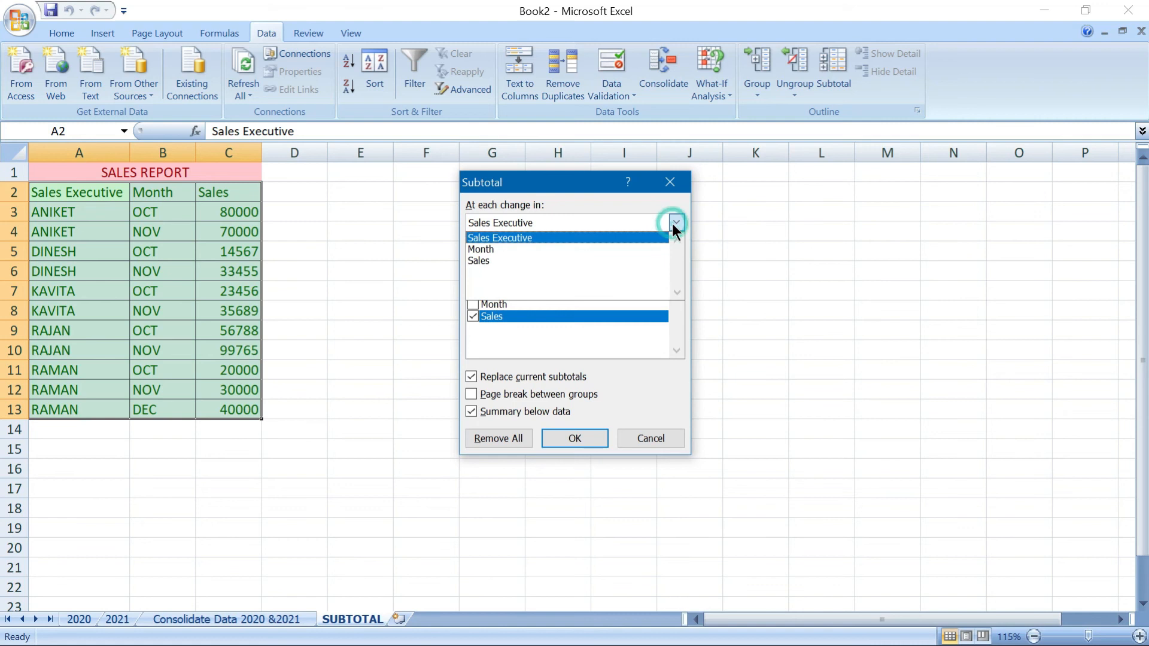
{"action": "left_click", "coordinate": [494, 250]}
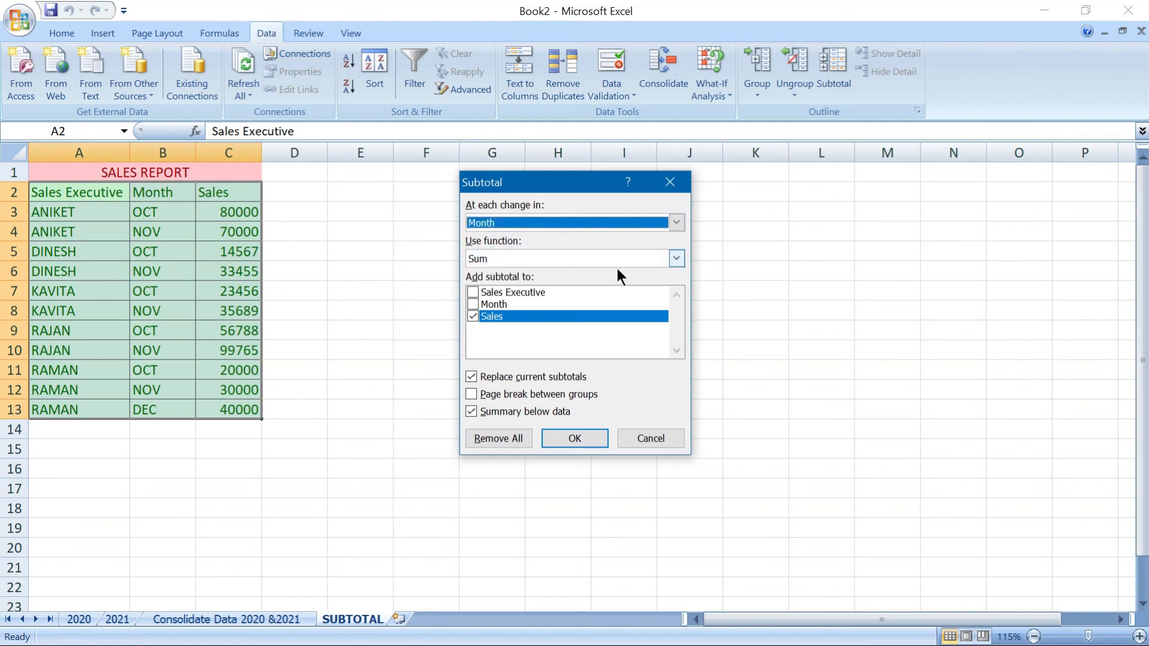
{"action": "left_click", "coordinate": [676, 259]}
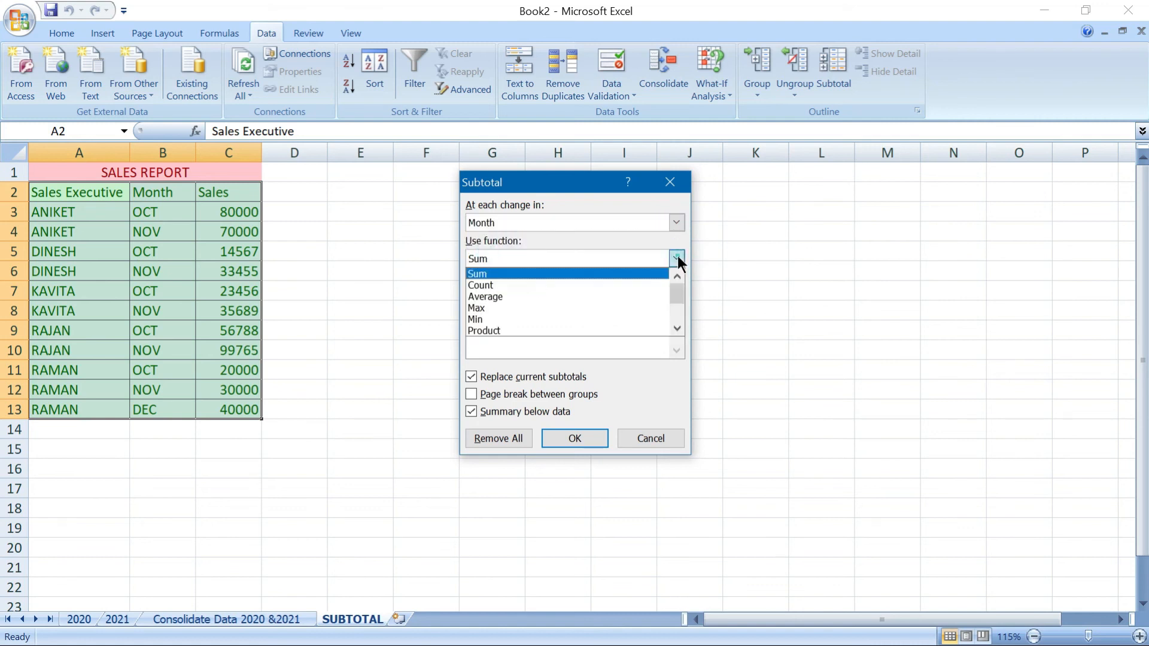
{"action": "left_click", "coordinate": [476, 308]}
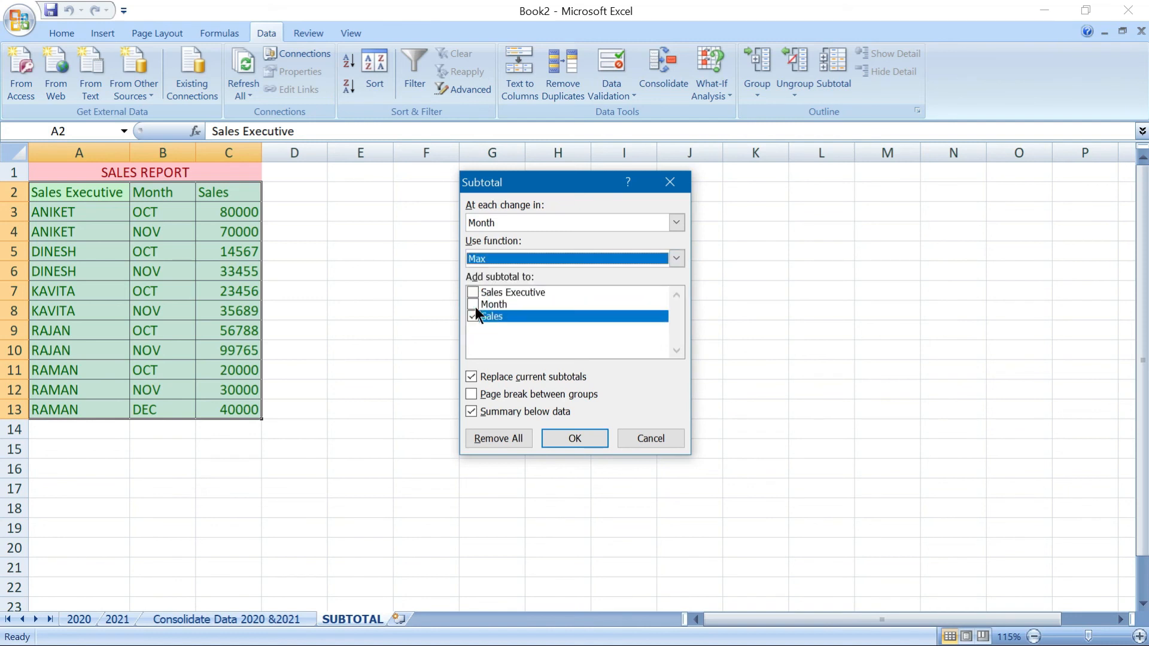
{"action": "left_click", "coordinate": [587, 438]}
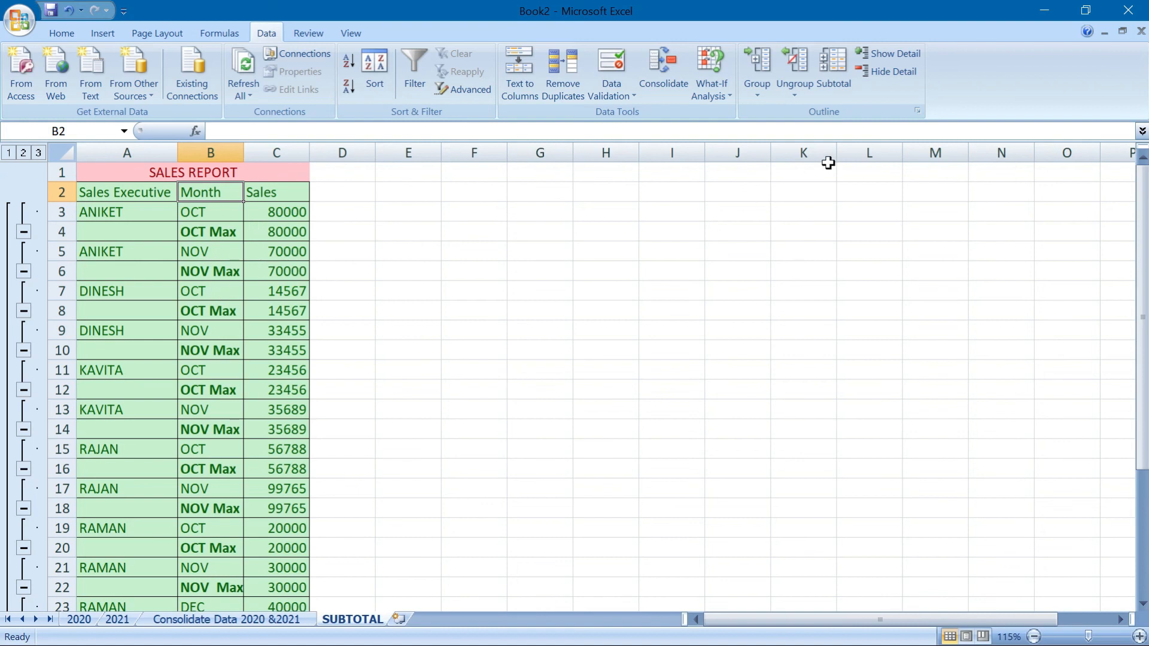
- Remove the month-by-month Max subtotals from the sales report table
{"action": "left_click", "coordinate": [835, 82]}
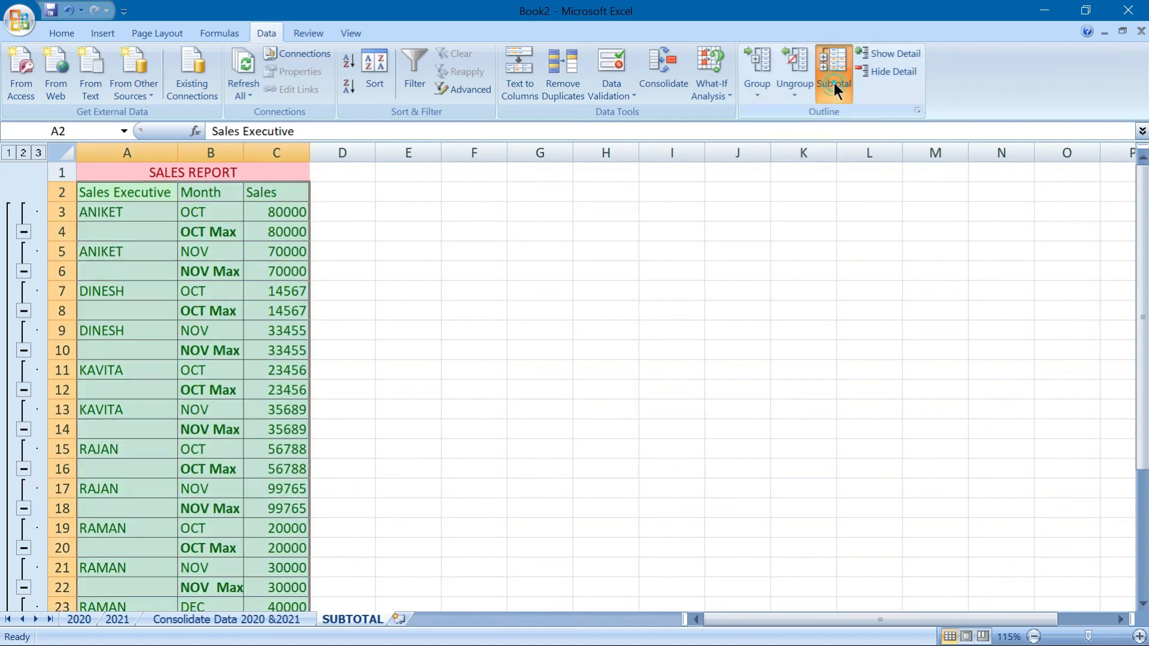
{"action": "left_click", "coordinate": [515, 438]}
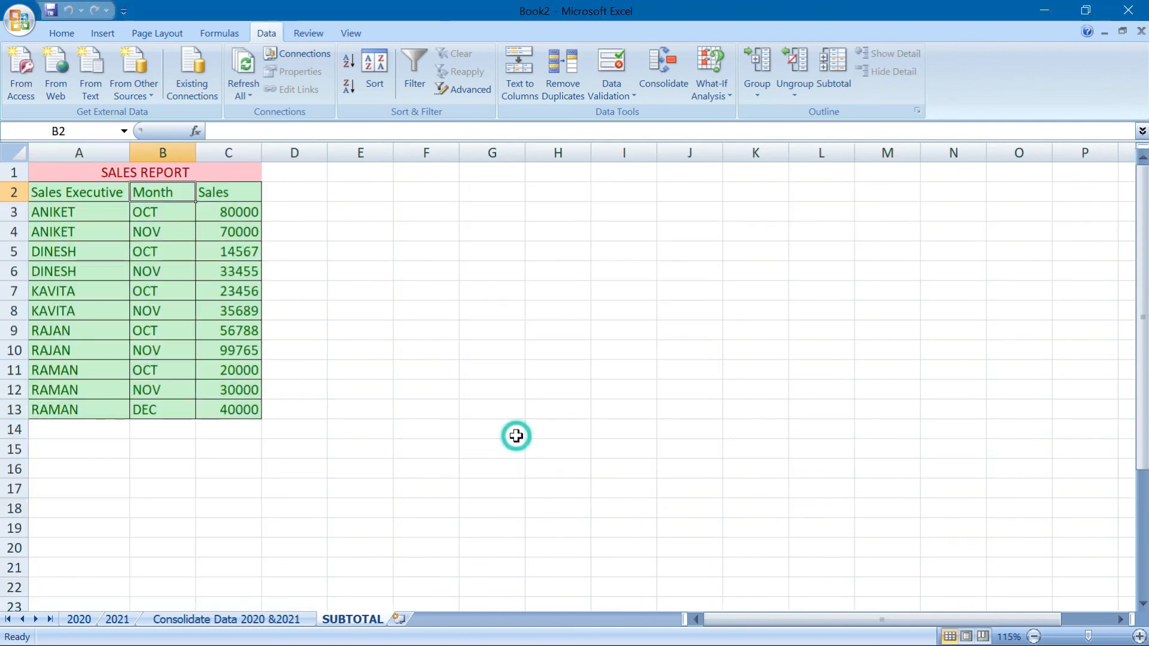
{"action": "left_click", "coordinate": [842, 73]}
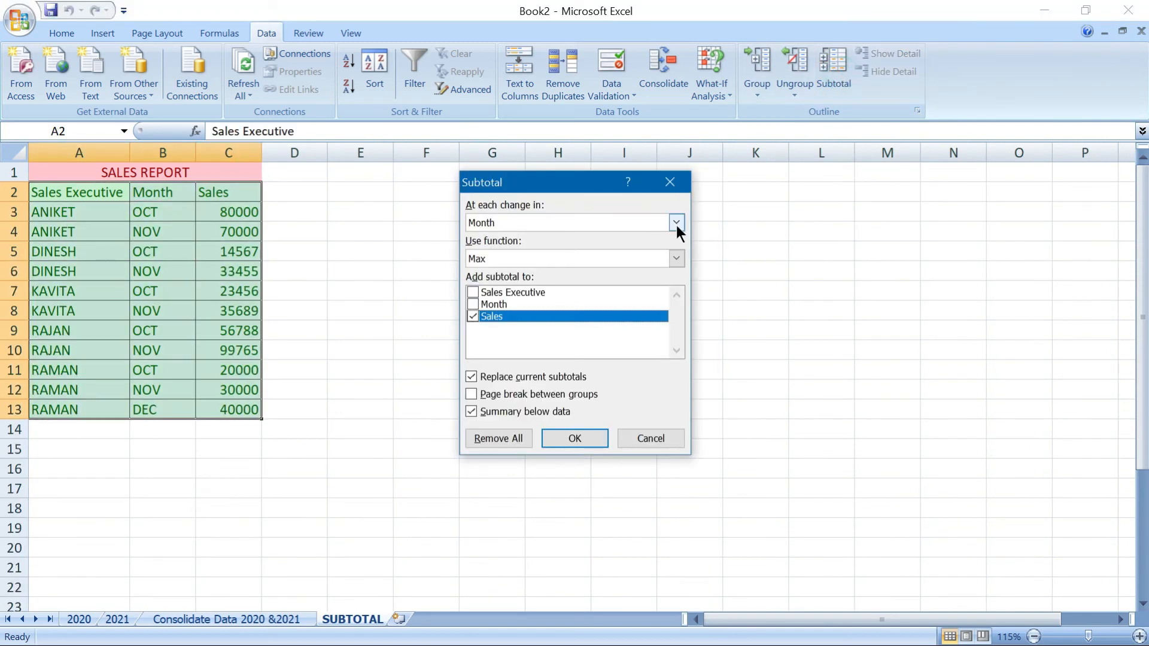
{"action": "left_click", "coordinate": [651, 438]}
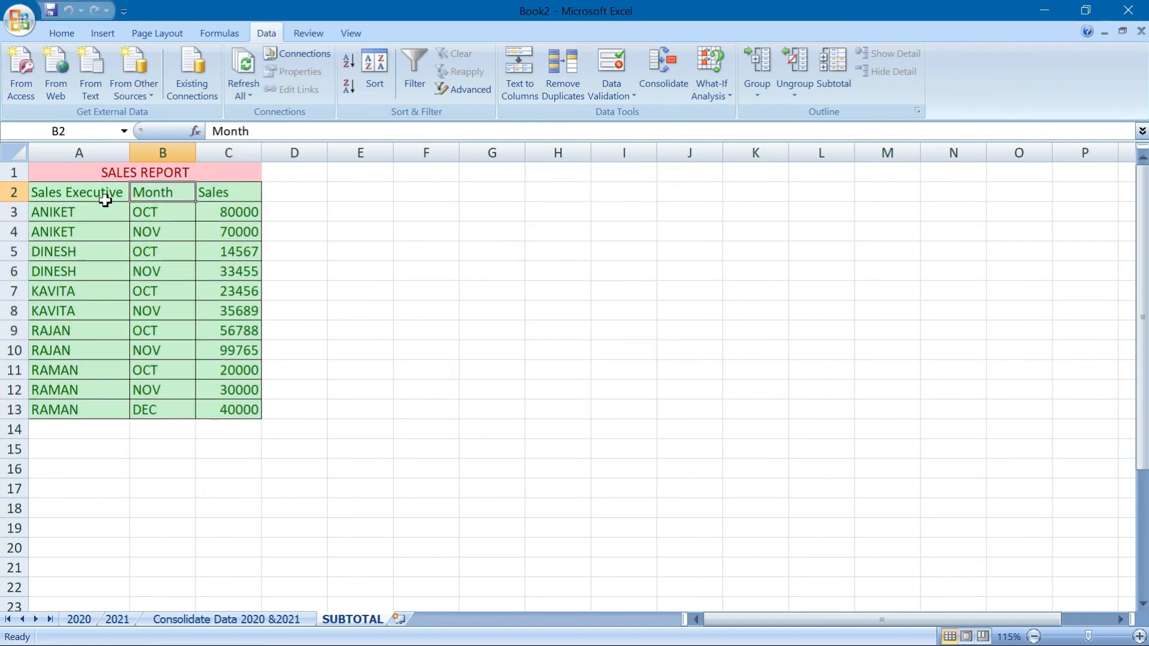
- Subtotal the table from header cell A2, using Average on Sales at each change in Sales Executive, with the summary below the data
{"action": "left_click", "coordinate": [105, 194]}
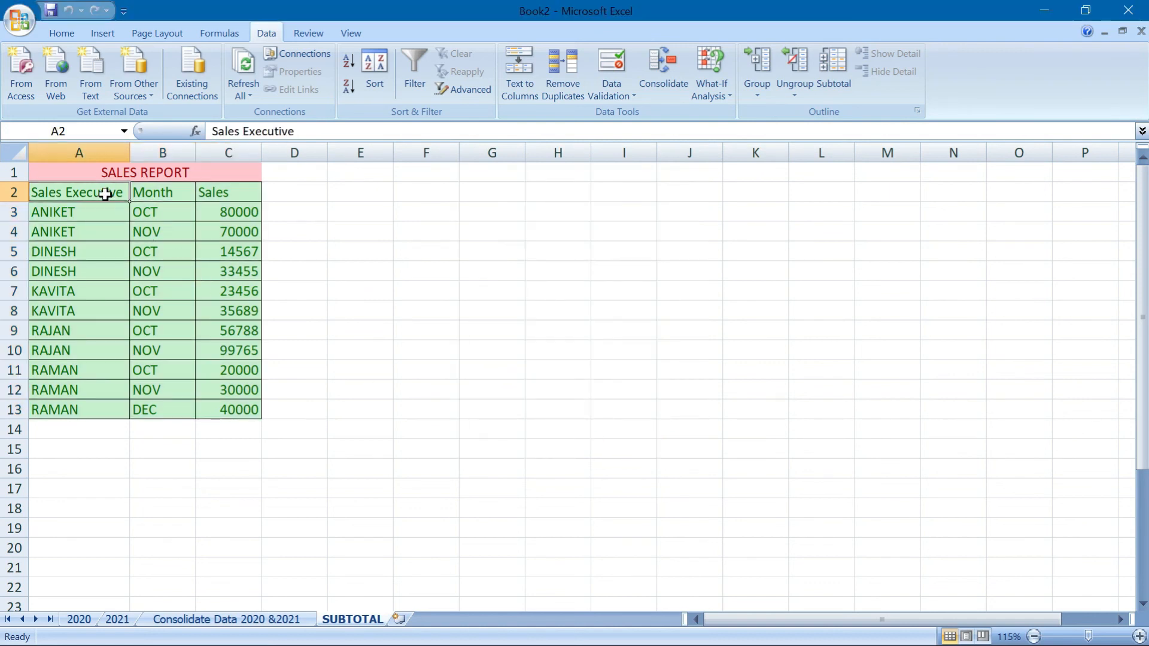
{"action": "left_click", "coordinate": [842, 70]}
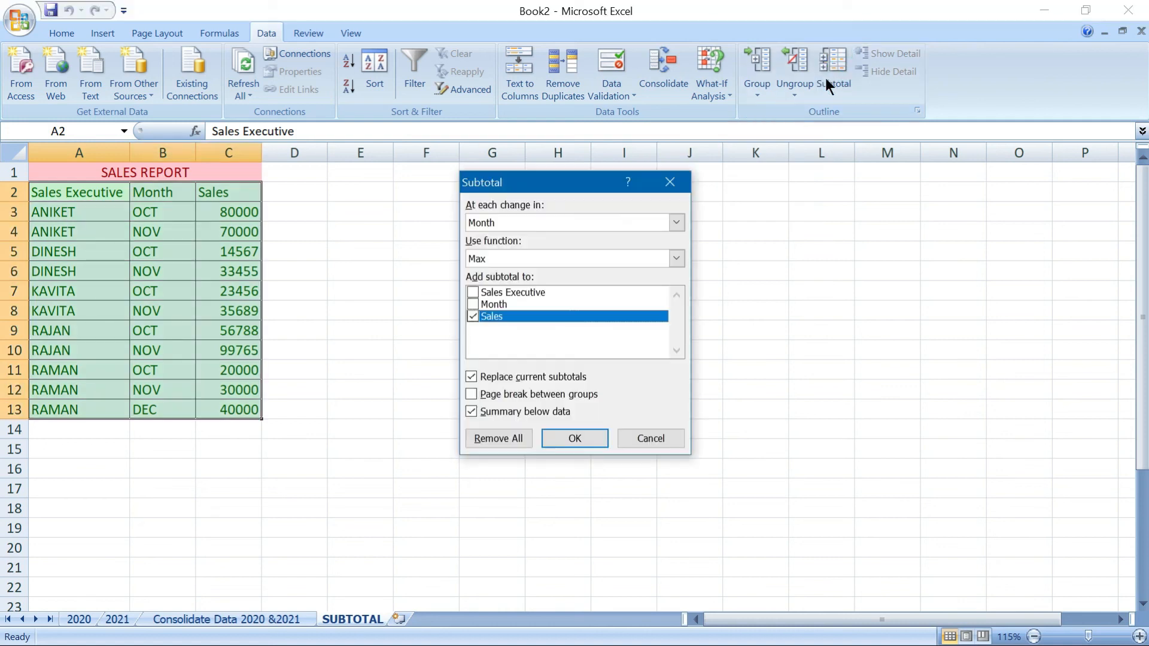
{"action": "left_click", "coordinate": [676, 220]}
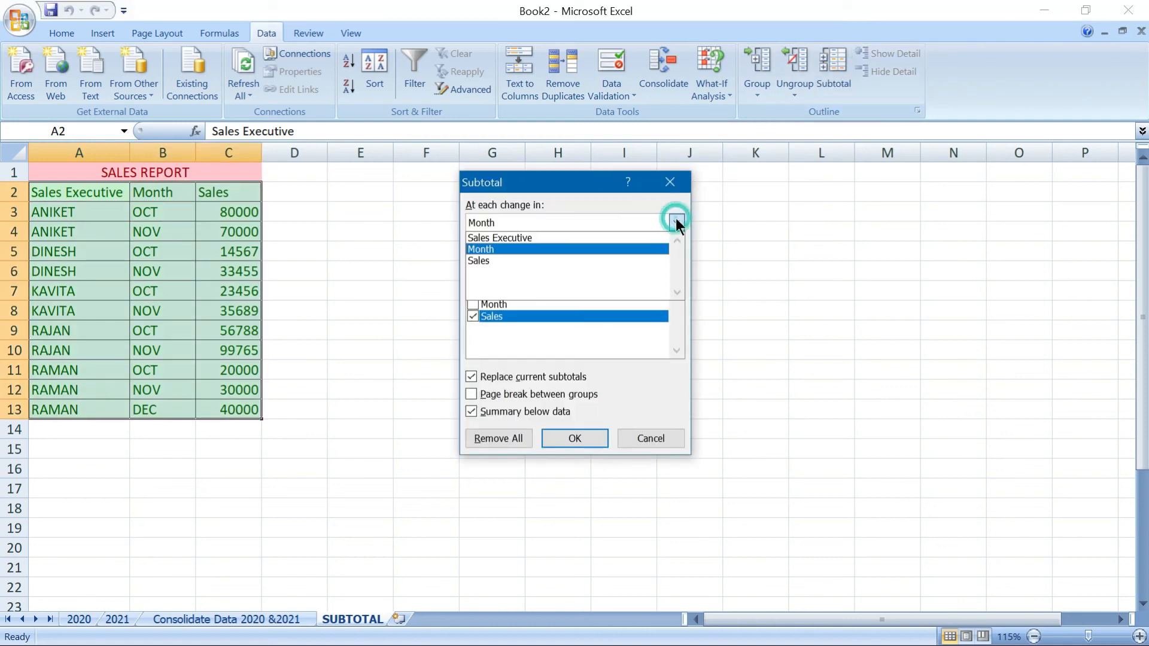
{"action": "left_click", "coordinate": [542, 238]}
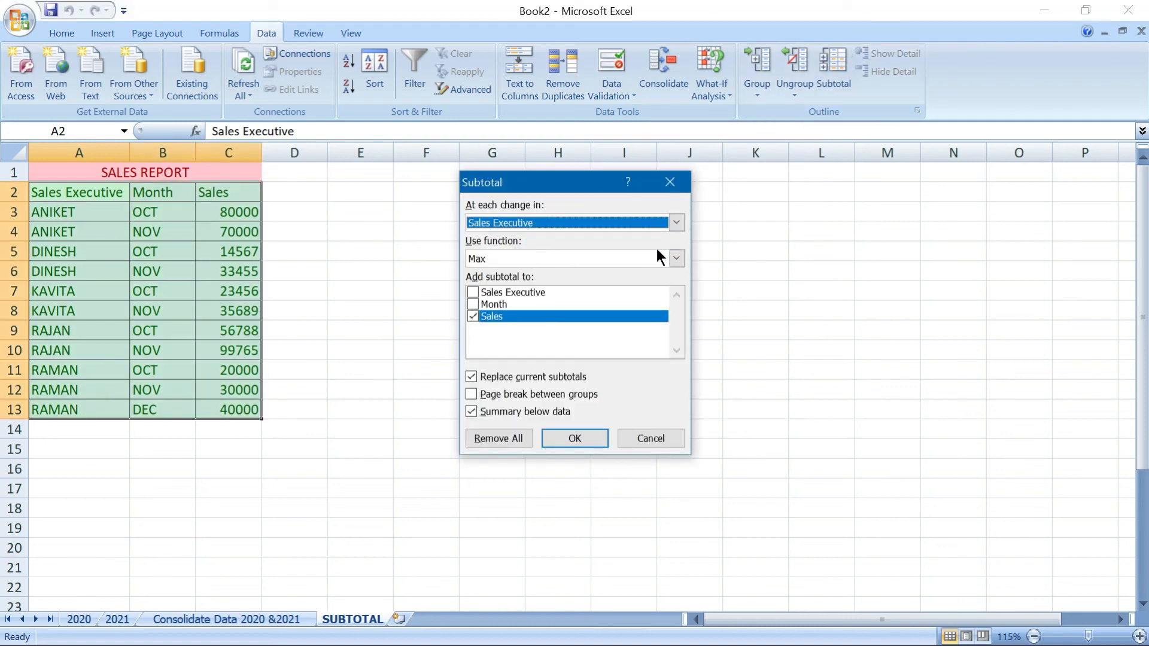
{"action": "left_click", "coordinate": [678, 256]}
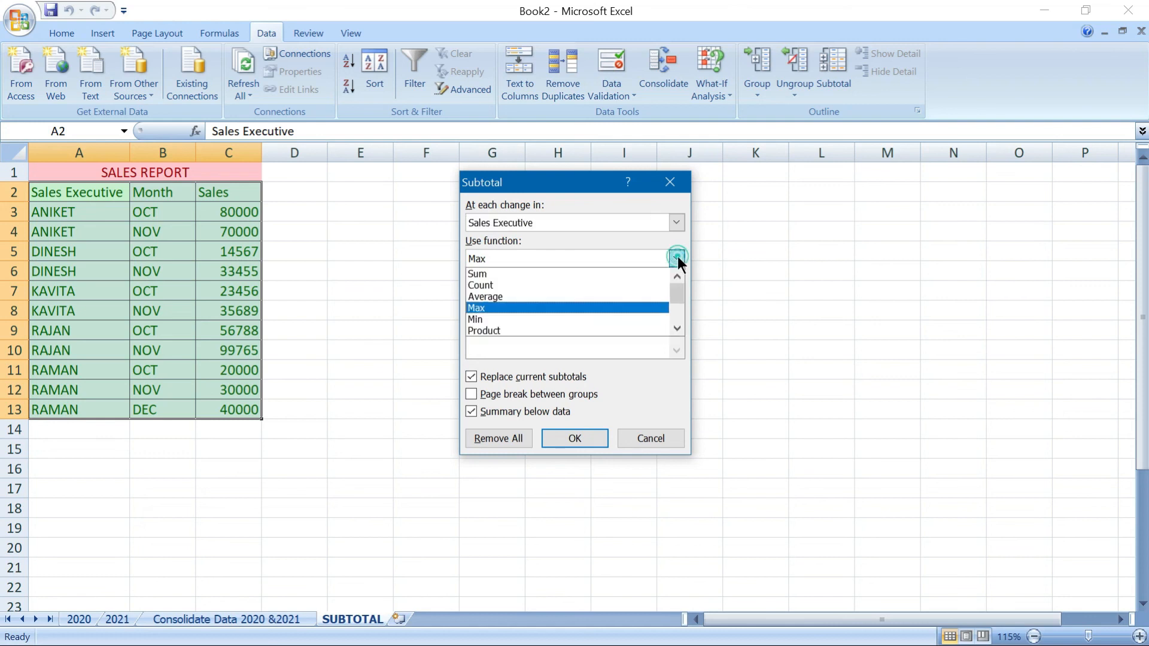
{"action": "left_click", "coordinate": [498, 298]}
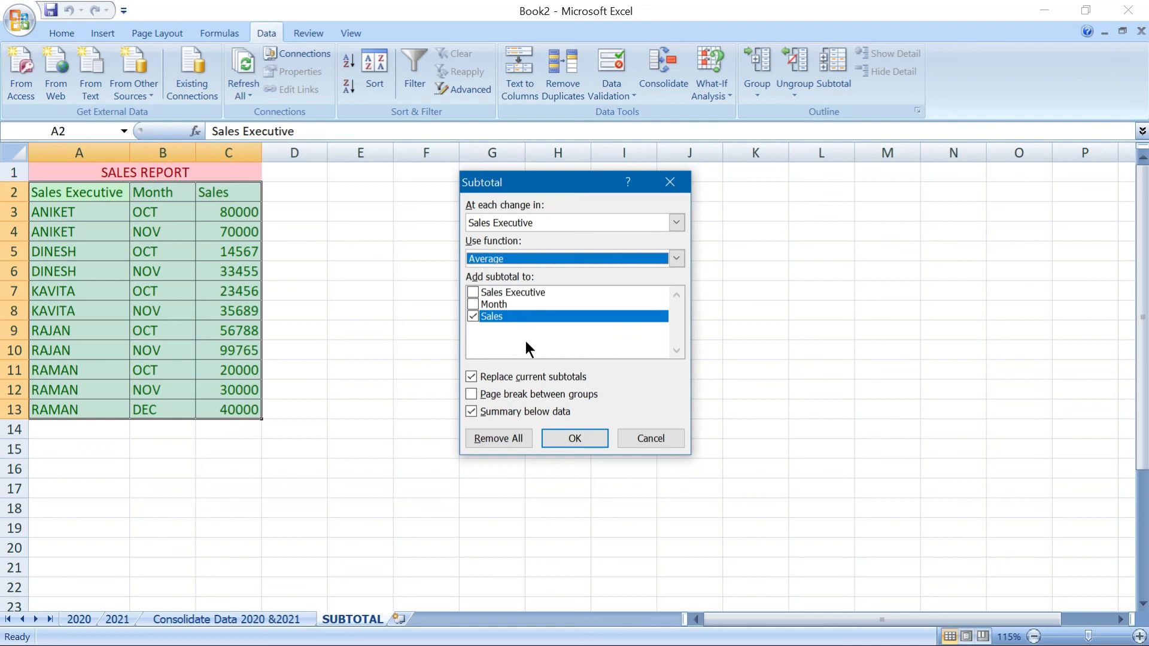
{"action": "left_click", "coordinate": [587, 436]}
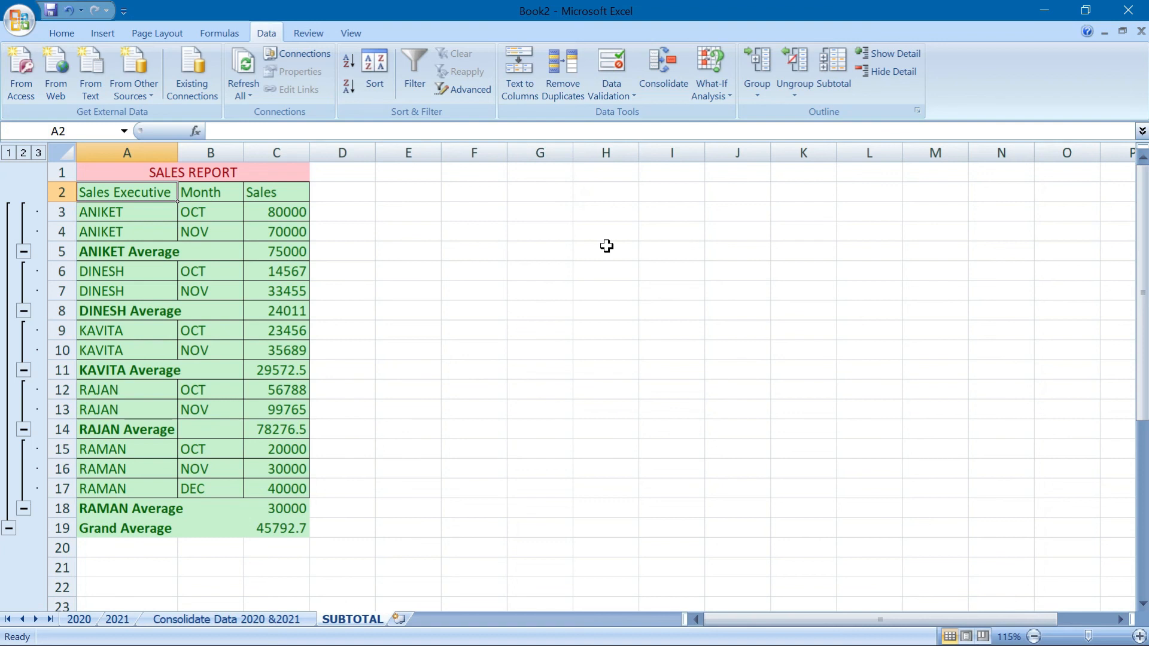
- Review the 2020, 2021 and Consolidate Data 2020 &2021 sheets, return to the SUBTOTAL sheet and minimize the workbook window
{"action": "left_click", "coordinate": [79, 621]}
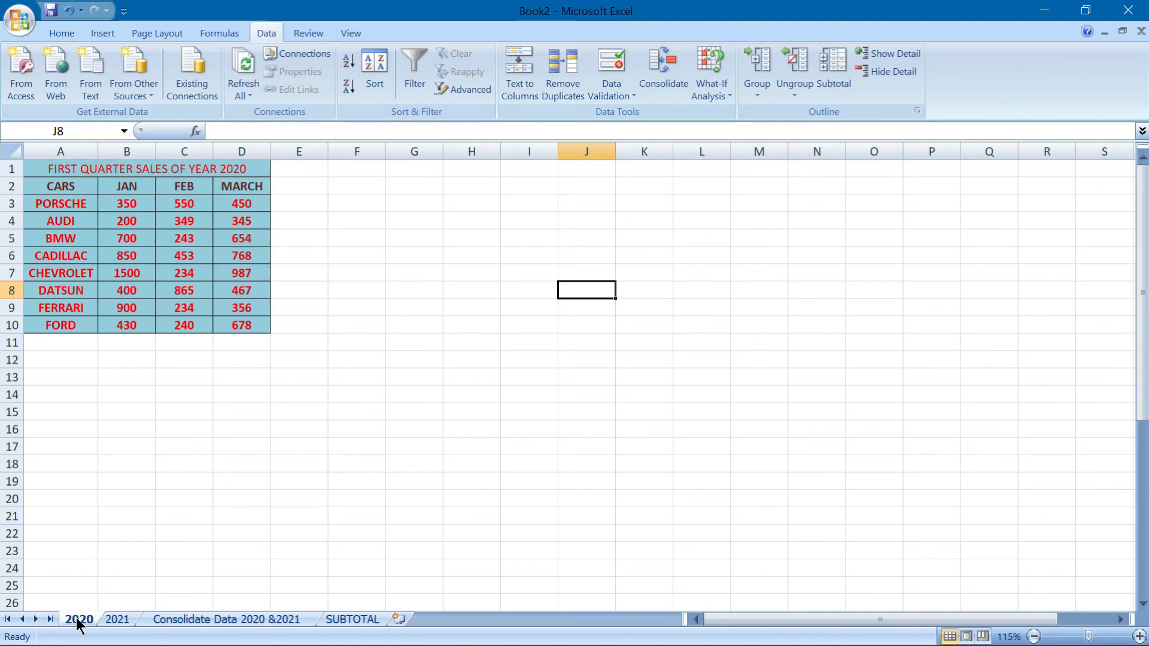
{"action": "left_click", "coordinate": [120, 620]}
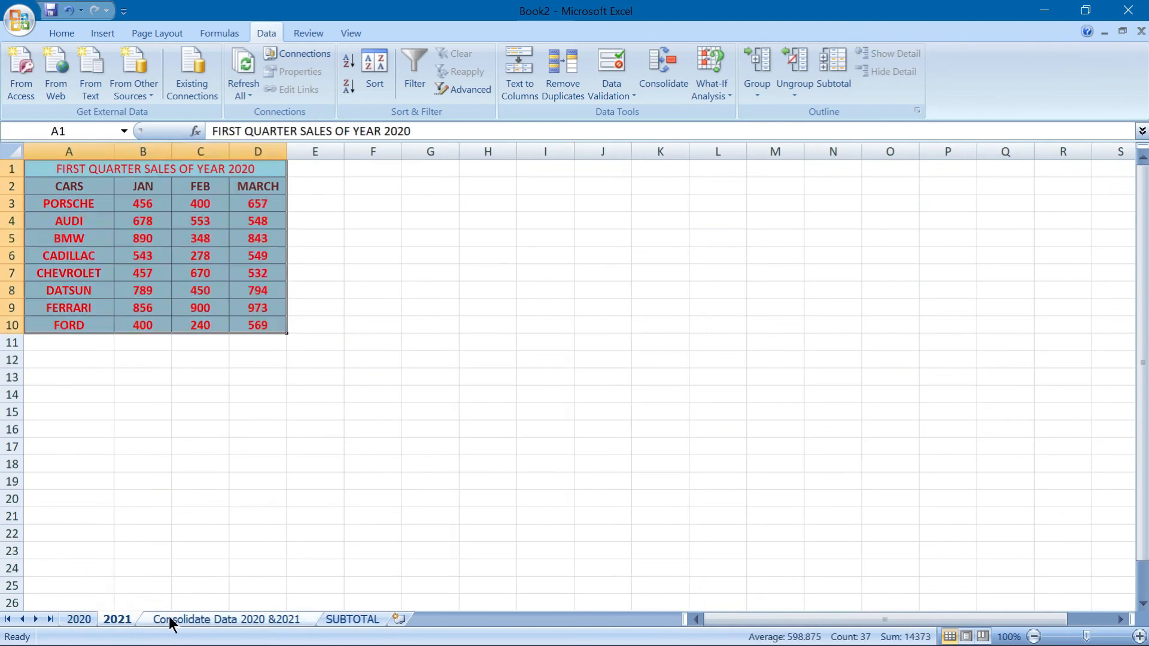
{"action": "left_click", "coordinate": [174, 623]}
{"action": "left_click", "coordinate": [345, 622]}
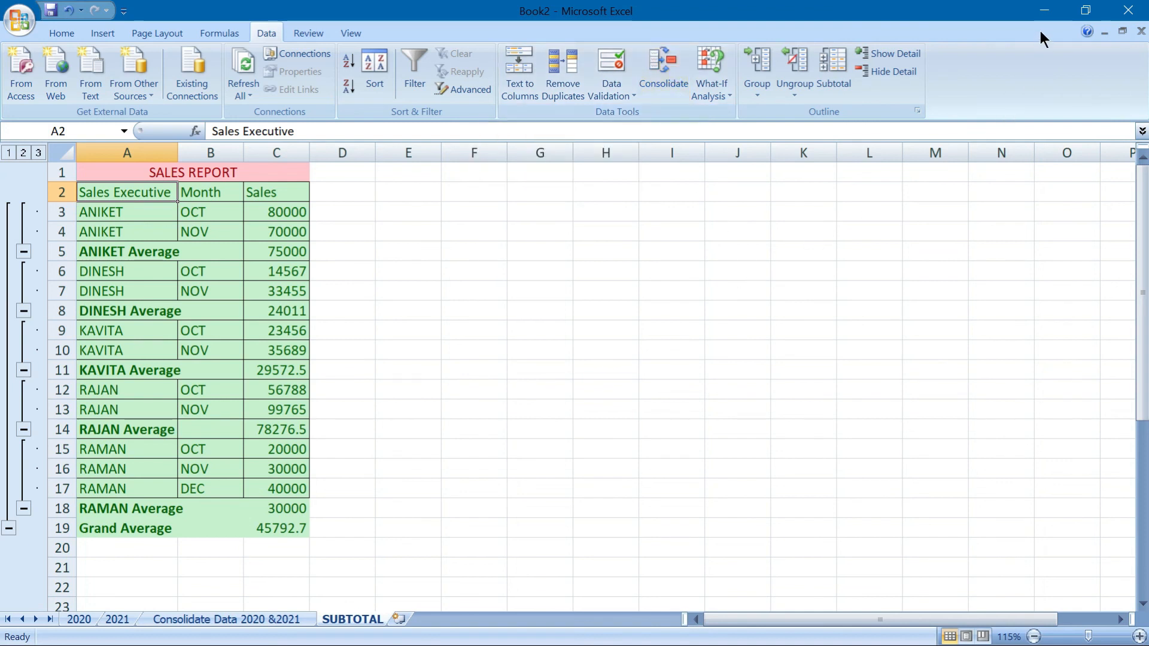
{"action": "left_click", "coordinate": [1044, 11]}
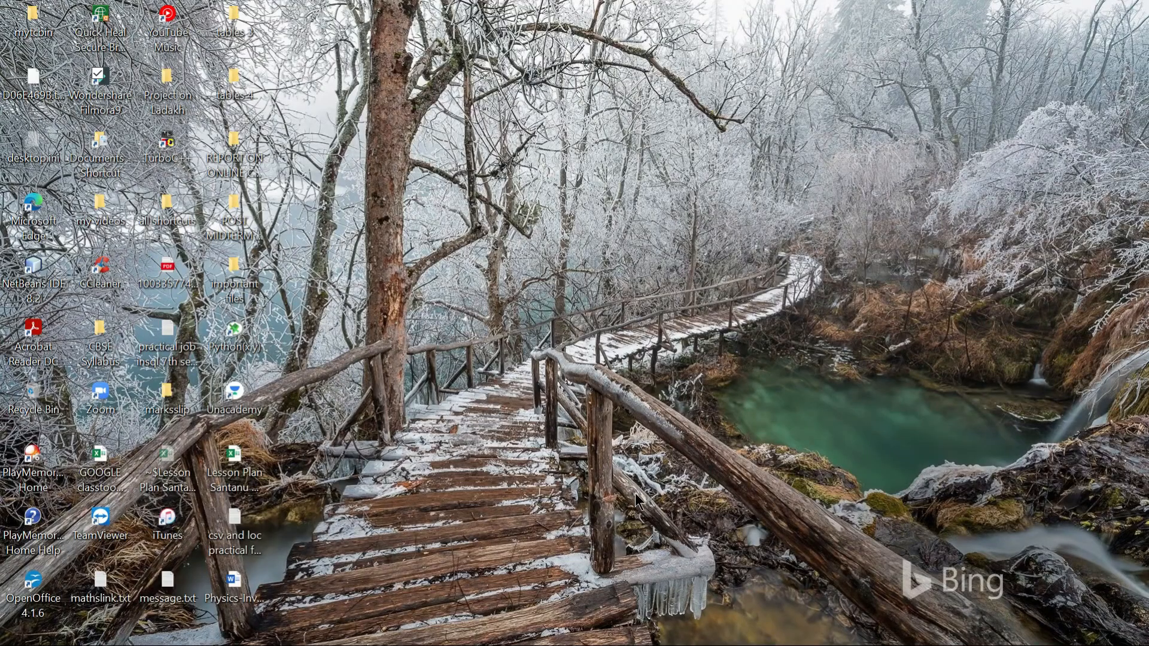